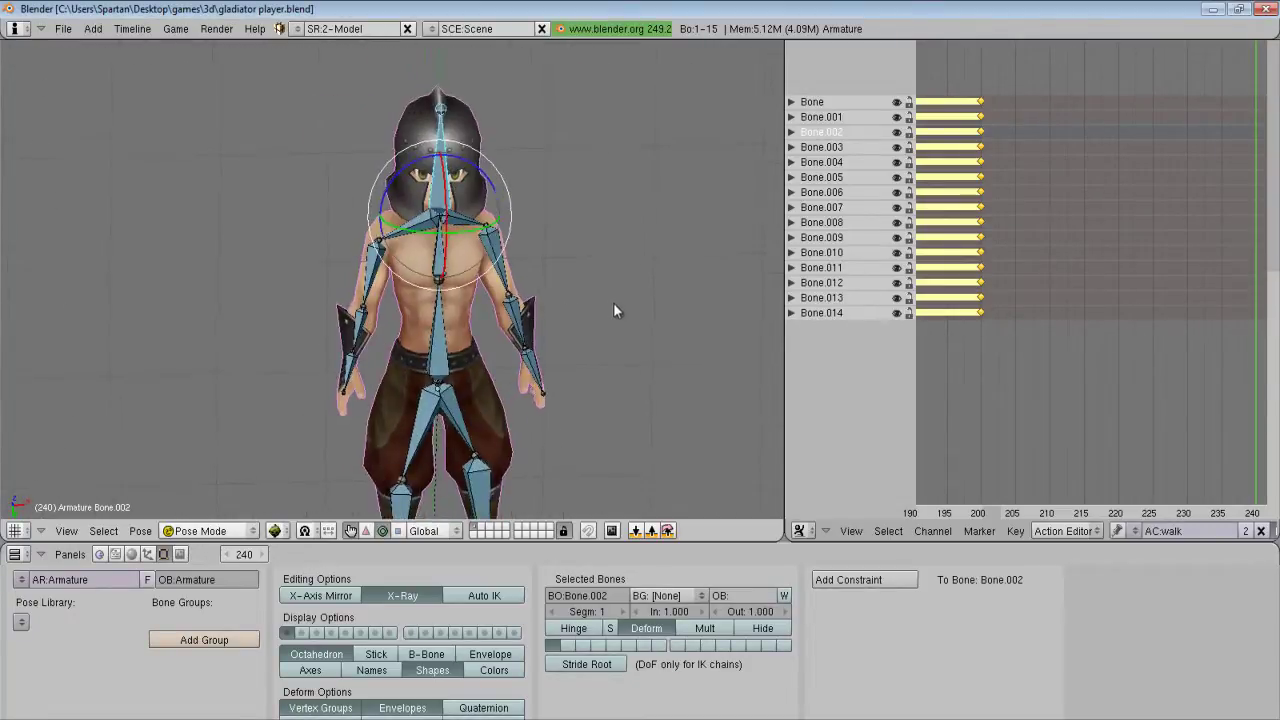
{"action": "middle_click_drag", "start_coordinate": [967, 327], "coordinate": [1065, 346]}
{"action": "scroll", "coordinate": [1067, 350], "scroll_direction": "down", "scroll_amount": 4}
{"action": "middle_click_drag", "start_coordinate": [987, 366], "coordinate": [1048, 387]}
- Switch to CopperCube and open the publishing settings of the epic quest project
{"action": "key", "text": "alt+Tab"}
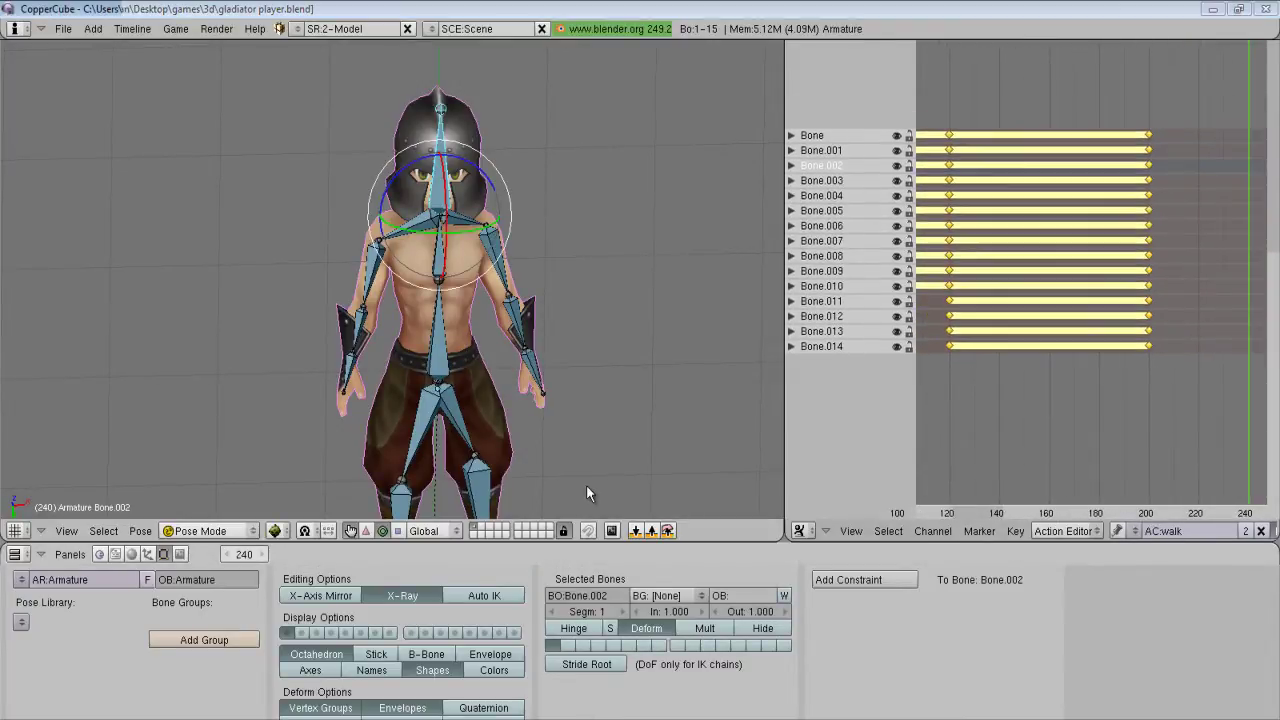
{"action": "middle_click_drag", "start_coordinate": [592, 438], "coordinate": [699, 423]}
{"action": "right_click_drag", "start_coordinate": [699, 423], "coordinate": [711, 479]}
{"action": "scroll", "coordinate": [711, 479], "scroll_direction": "up", "scroll_amount": 5}
{"action": "left_click", "coordinate": [471, 88]}
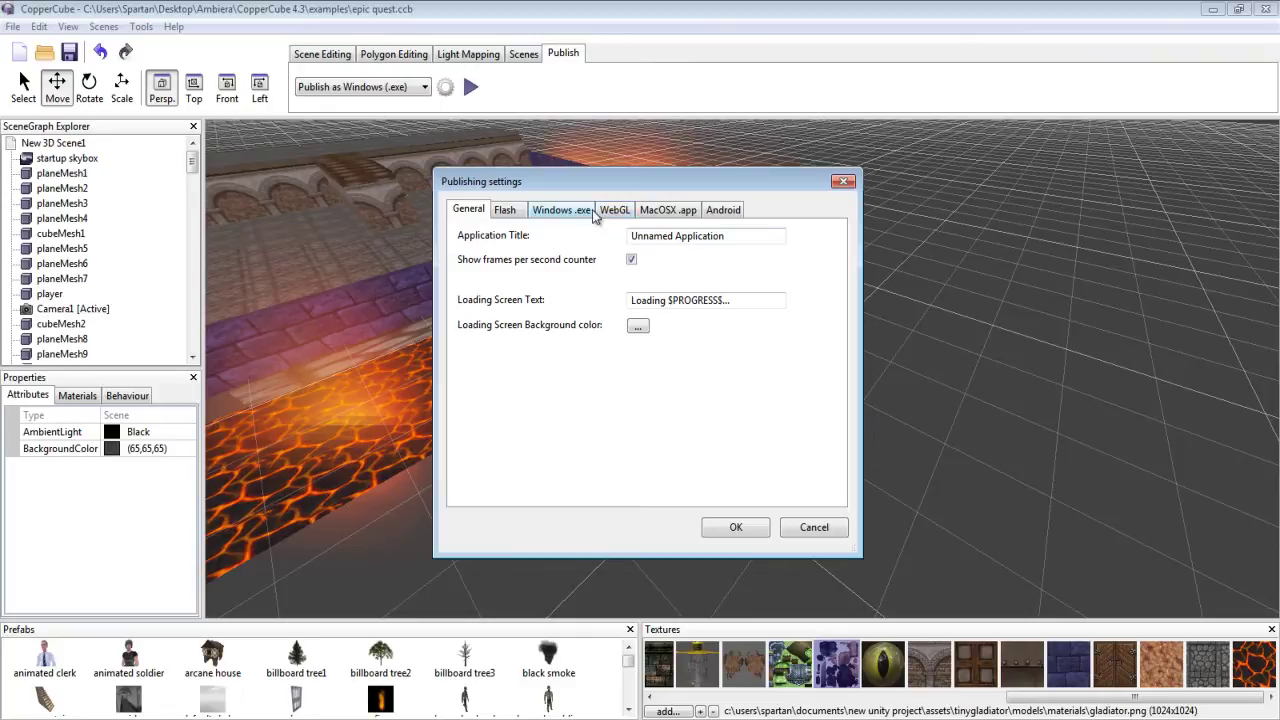
- Set the Windows .exe resolution height to 640 and the color depth to 32 bit, and apply the publishing settings
{"action": "left_click", "coordinate": [585, 212]}
{"action": "key", "text": "Tab"}
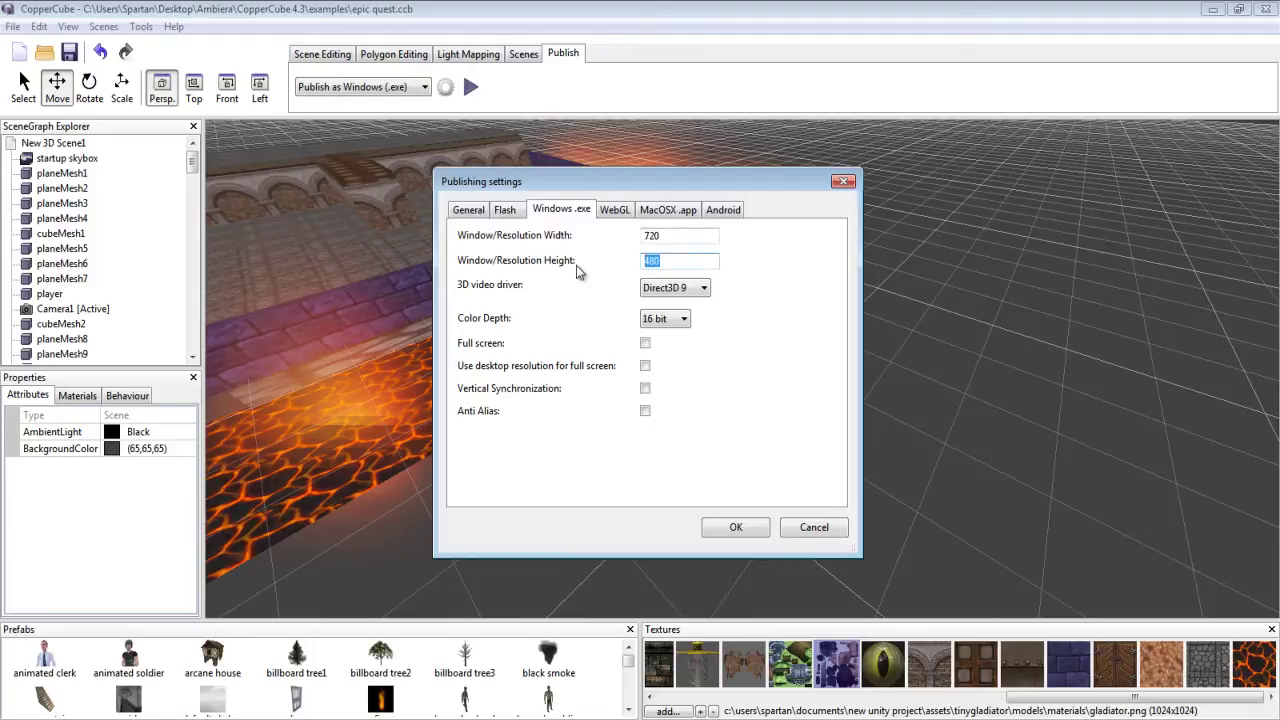
{"action": "type", "text": "640"}
{"action": "left_click", "coordinate": [657, 319]}
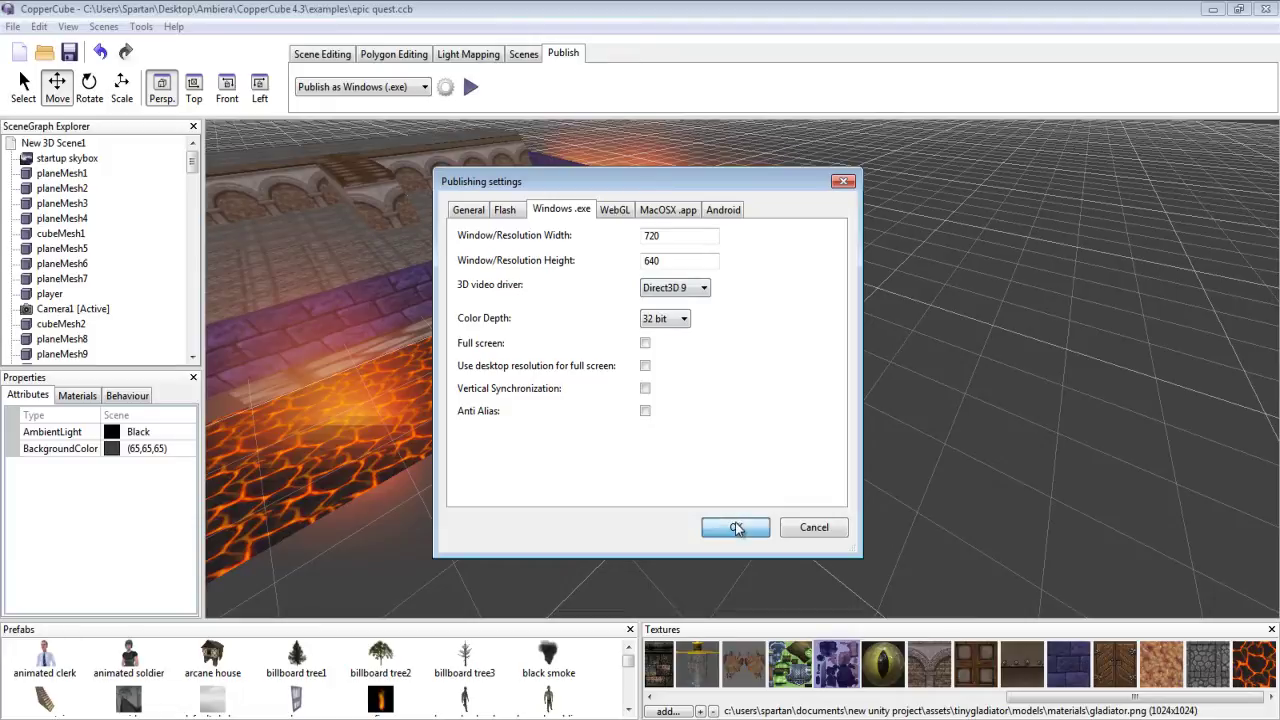
{"action": "left_click", "coordinate": [735, 528]}
- Test the Windows build and walk the player from the gated room across the lava bridge to the large courtyard
{"action": "left_click", "coordinate": [472, 89]}
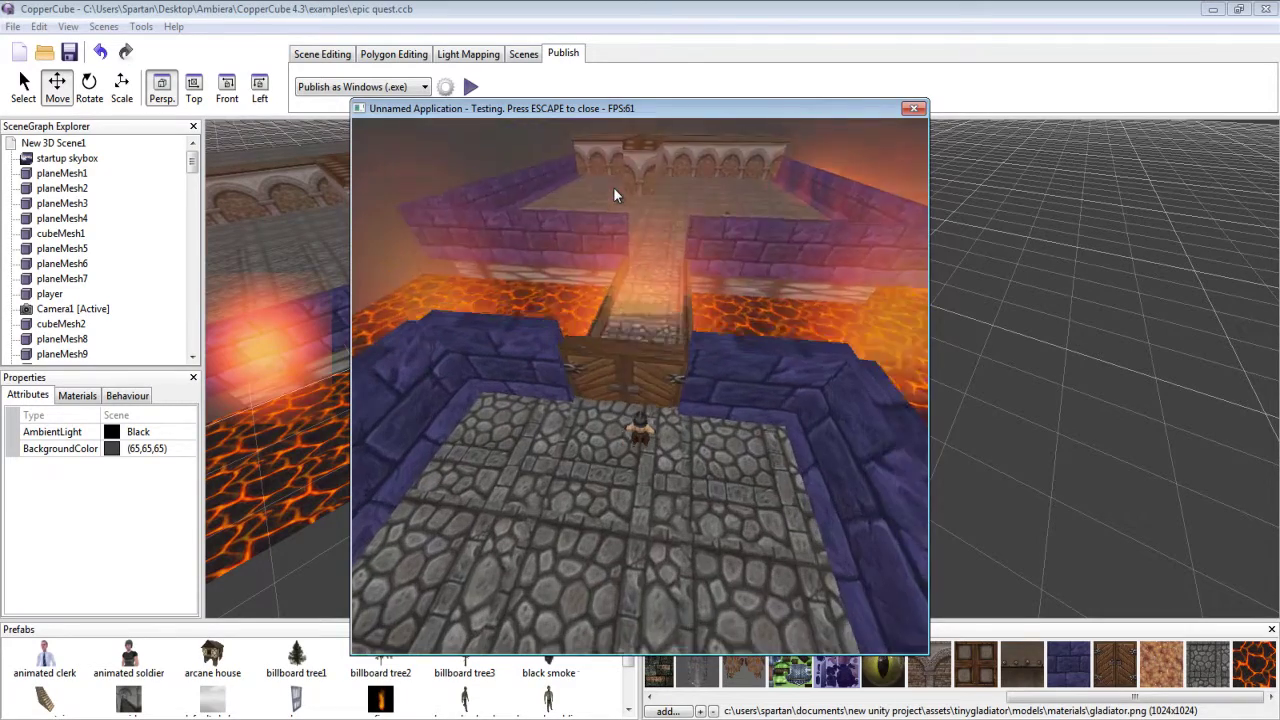
{"action": "key", "text": "Up"}
{"action": "key", "text": "Left"}
{"action": "key", "text": "Right"}
{"action": "key", "text": "Up"}
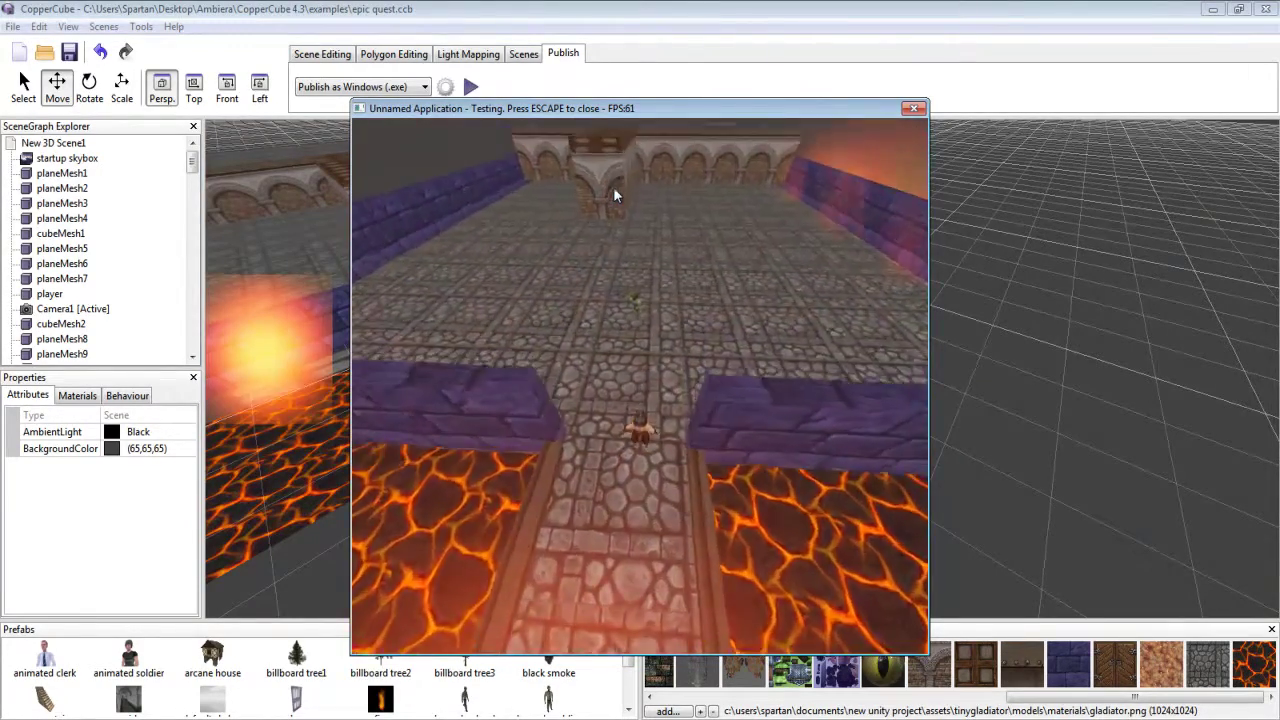
{"action": "key", "text": "Up"}
- Steer the player around the courtyard past the green enemy to test its pursuit, and head for the lava bridge
{"action": "key", "text": "Left"}
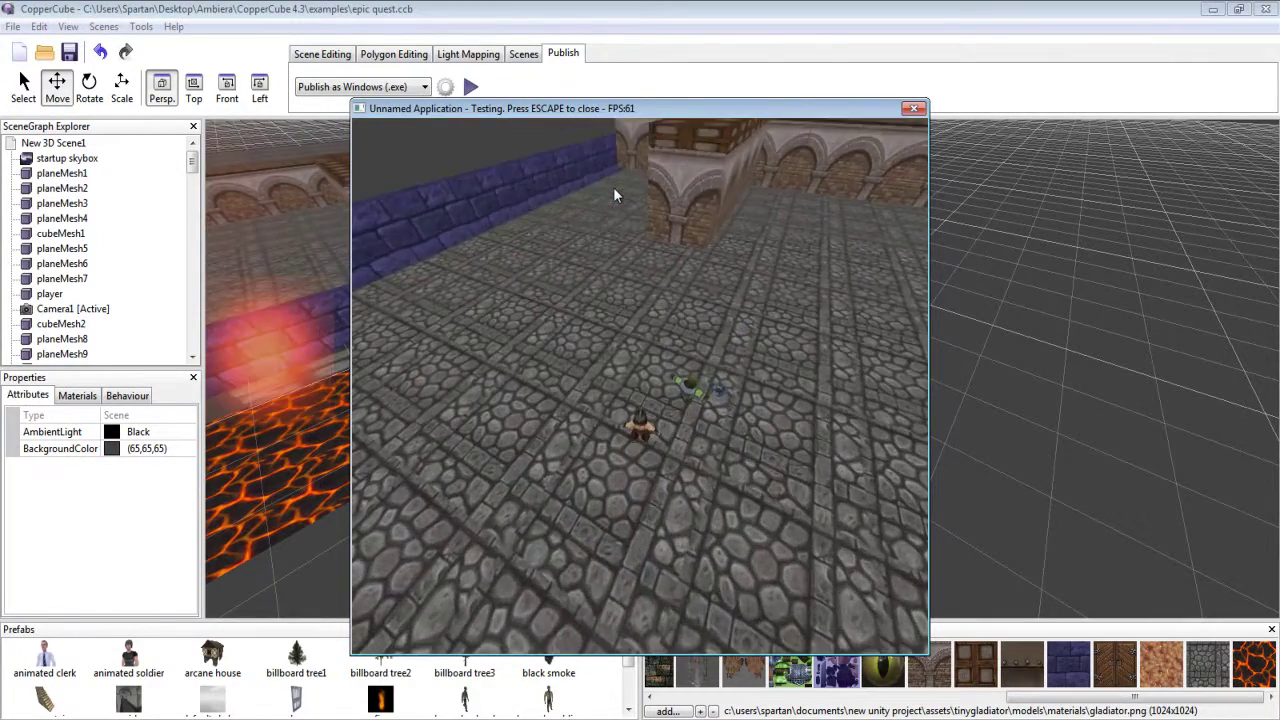
{"action": "key", "text": "Right"}
{"action": "key", "text": "Left"}
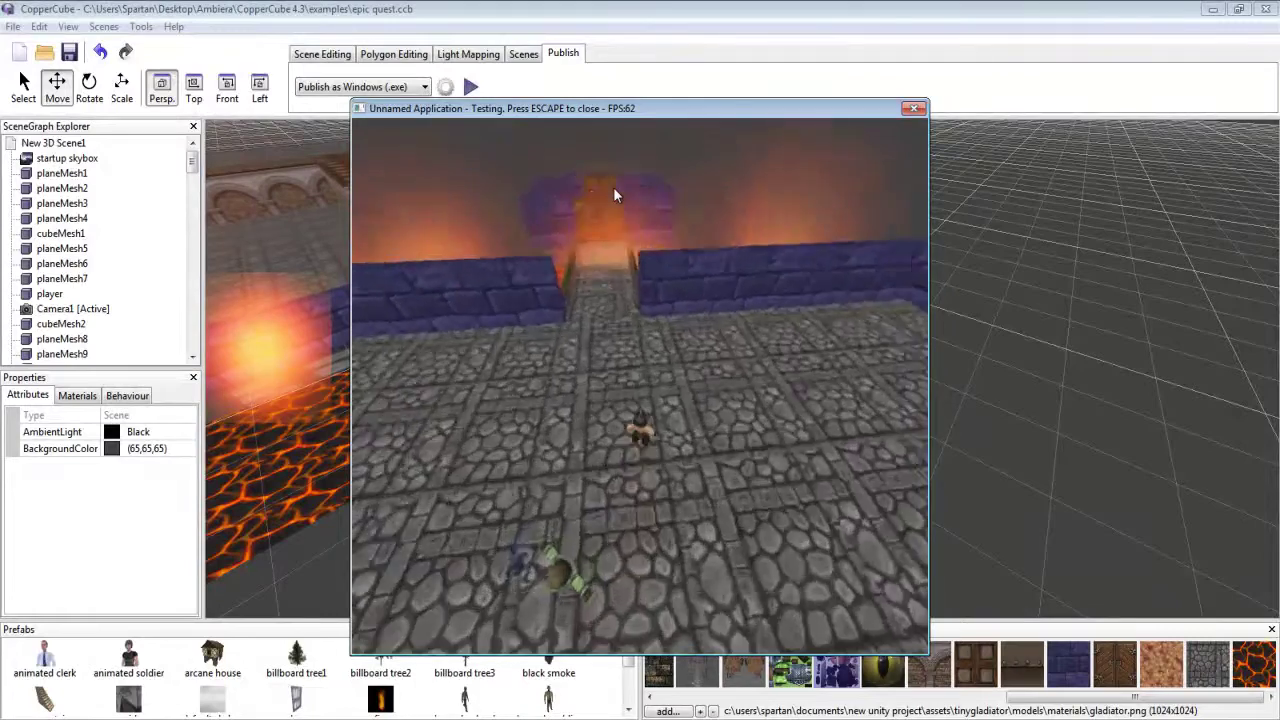
{"action": "key", "text": "Right"}
{"action": "key", "text": "Left"}
{"action": "key", "text": "Right"}
{"action": "key", "text": "Left"}
{"action": "key", "text": "Right"}
{"action": "key", "text": "Right"}
{"action": "key", "text": "Up"}
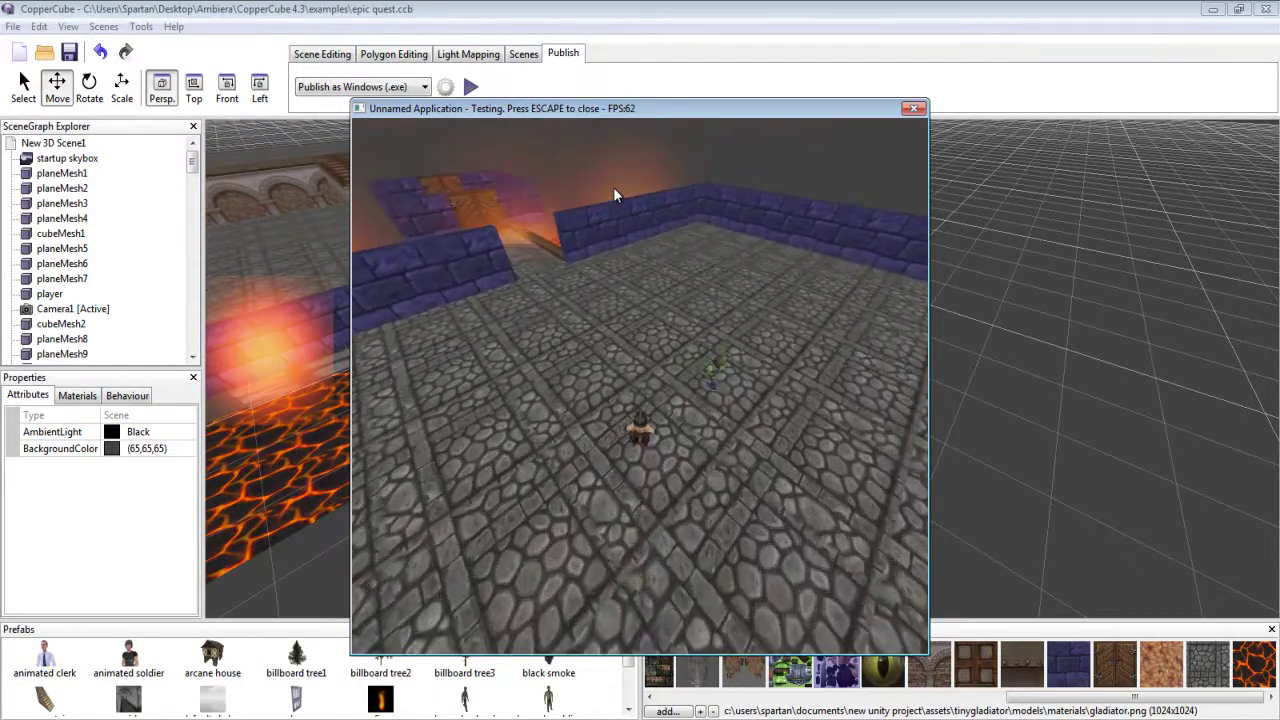
{"action": "key", "text": "Right"}
{"action": "key", "text": "Right"}
{"action": "key", "text": "Right"}
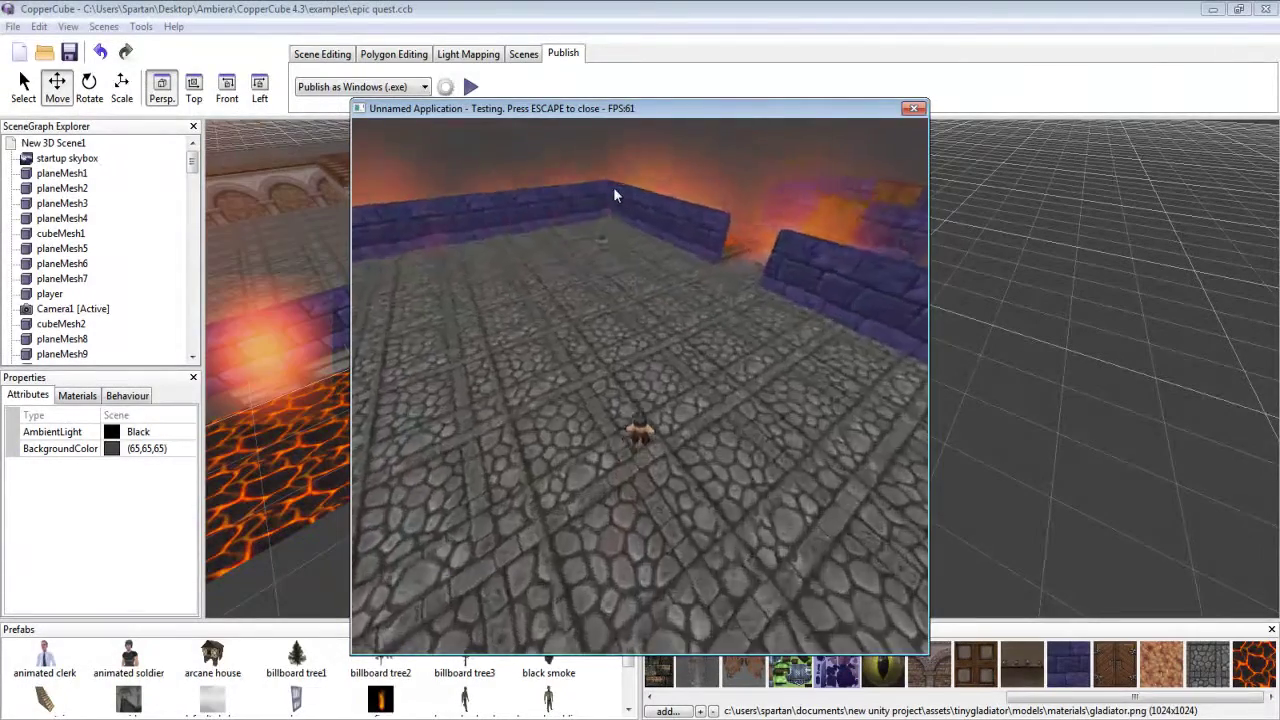
{"action": "key", "text": "Right"}
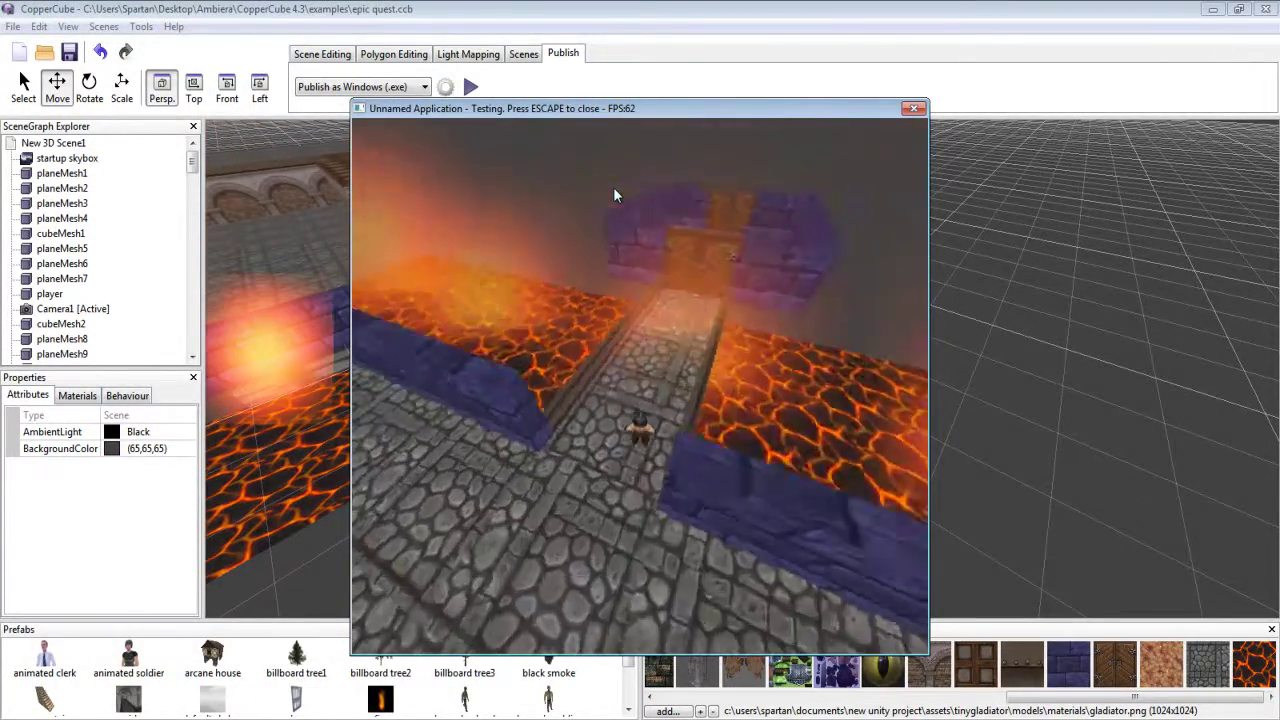
- Walk the player across the lava bridge into the gated room and circle inside it to check the enemy's following
{"action": "key", "text": "Up"}
{"action": "key", "text": "Up"}
{"action": "key", "text": "Right"}
{"action": "key", "text": "Left"}
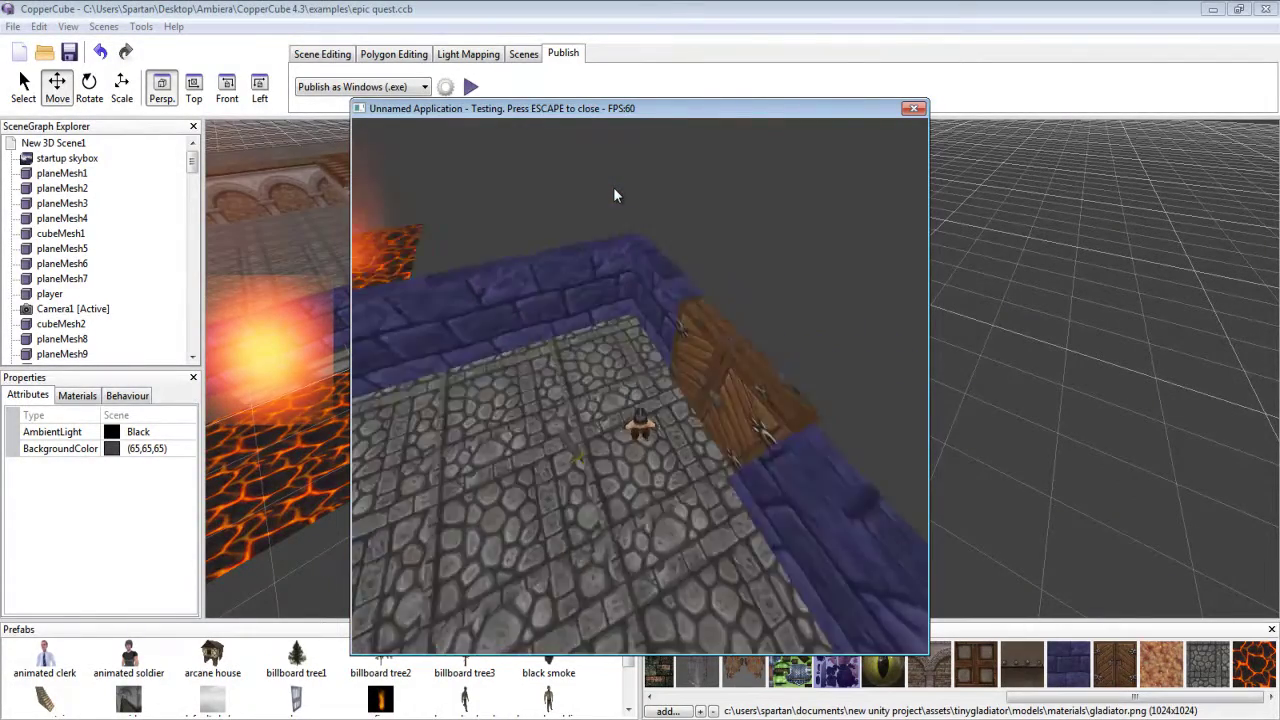
{"action": "key", "text": "Left"}
{"action": "key", "text": "Up"}
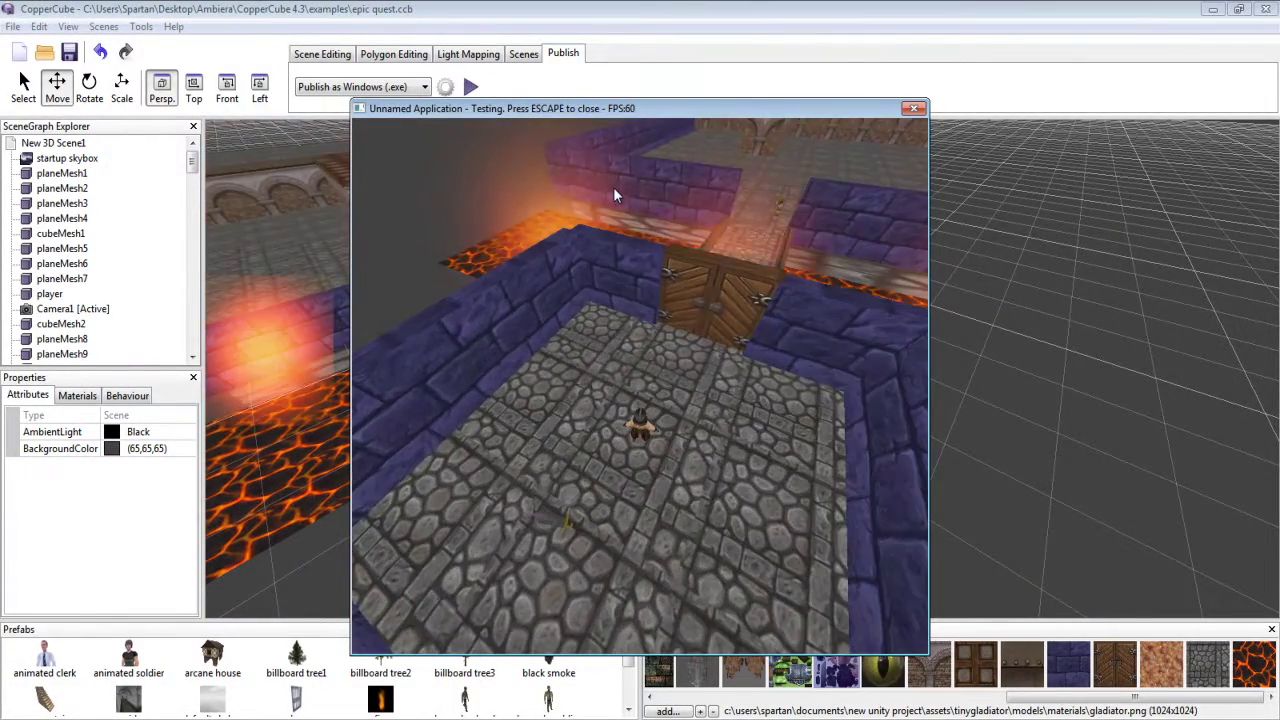
{"action": "key", "text": "Down"}
{"action": "key", "text": "Right"}
{"action": "key", "text": "Left"}
{"action": "key", "text": "Right"}
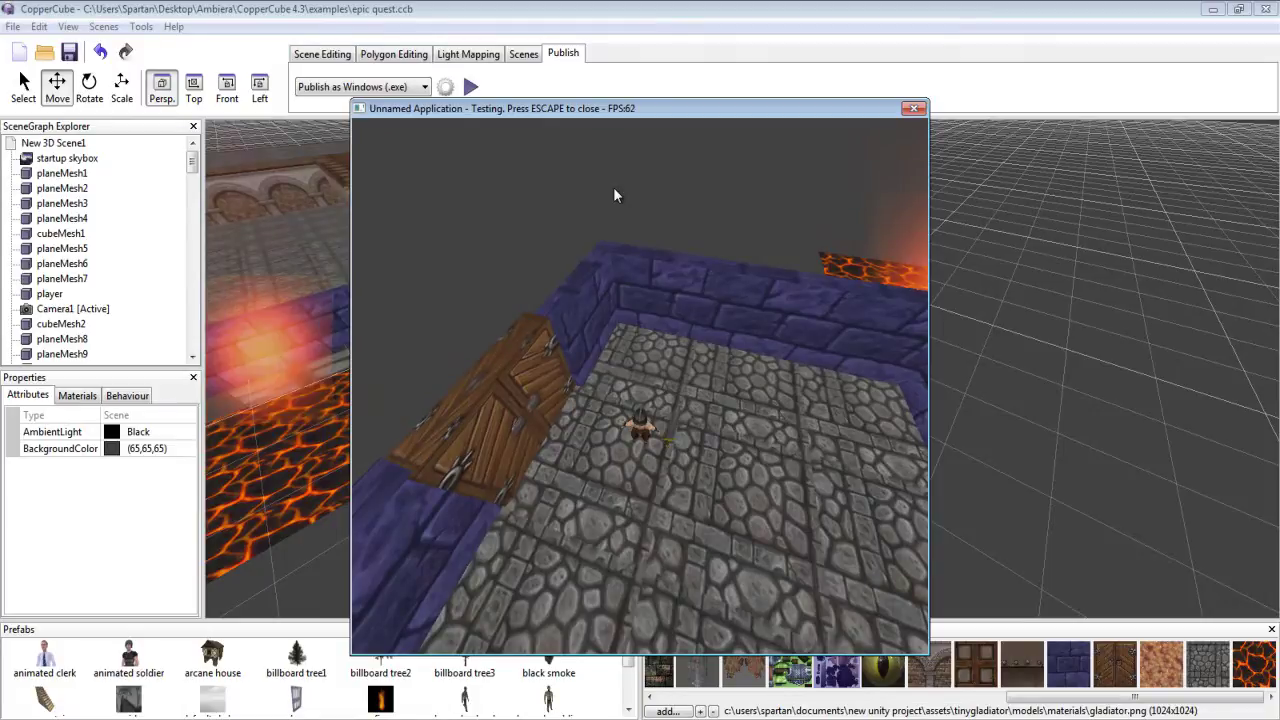
{"action": "key", "text": "Left"}
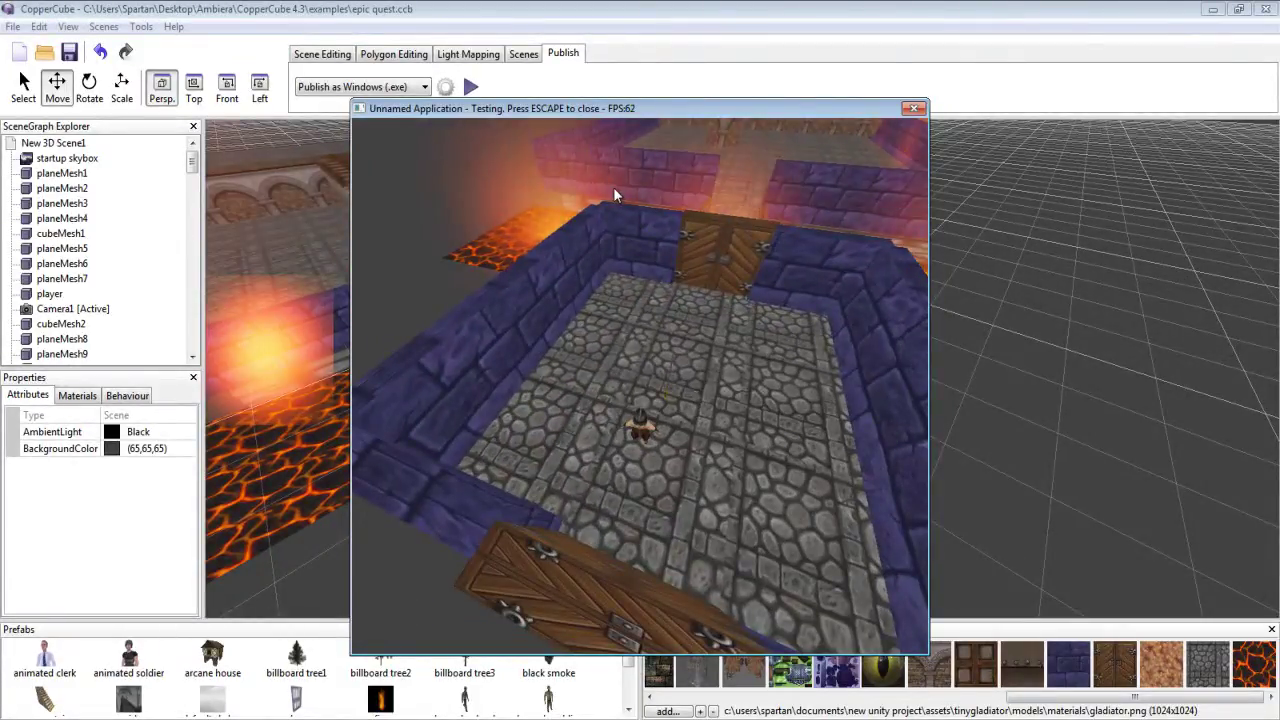
{"action": "key", "text": "Up"}
{"action": "key", "text": "Right"}
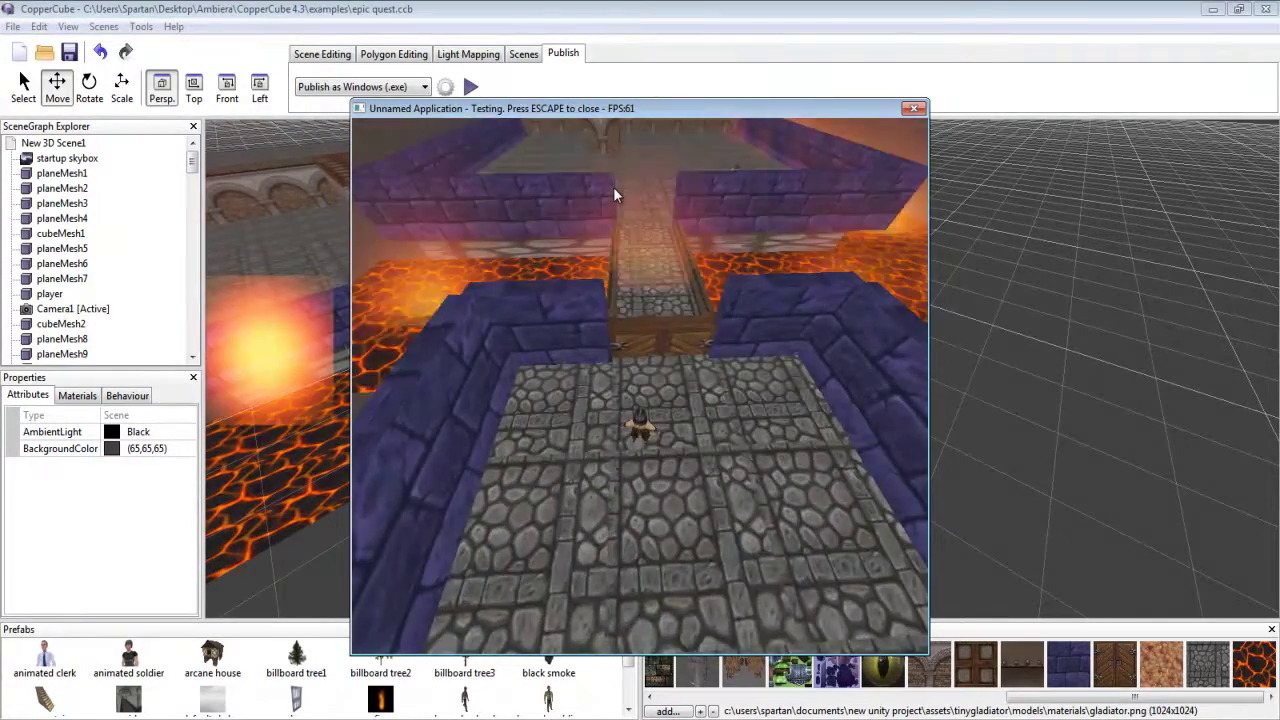
- Take the player back over the bridge and explore the arched brick building at the far side of the courtyard
{"action": "key", "text": "Up"}
{"action": "key", "text": "Up"}
{"action": "key", "text": "Left"}
{"action": "key", "text": "Left"}
{"action": "key", "text": "Right"}
{"action": "key", "text": "Up"}
{"action": "key", "text": "Left"}
{"action": "key", "text": "Right"}
{"action": "key", "text": "Right"}
{"action": "key", "text": "Left"}
{"action": "key", "text": "Right"}
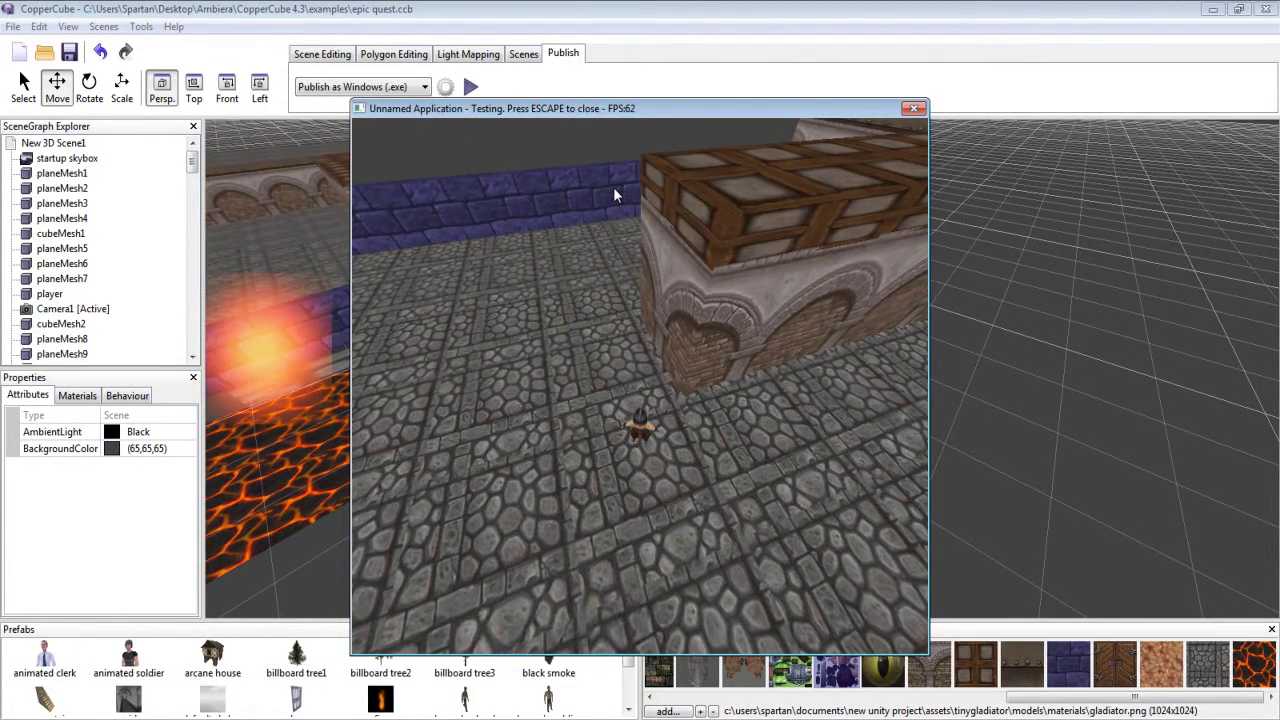
{"action": "key", "text": "Right"}
{"action": "key", "text": "Left"}
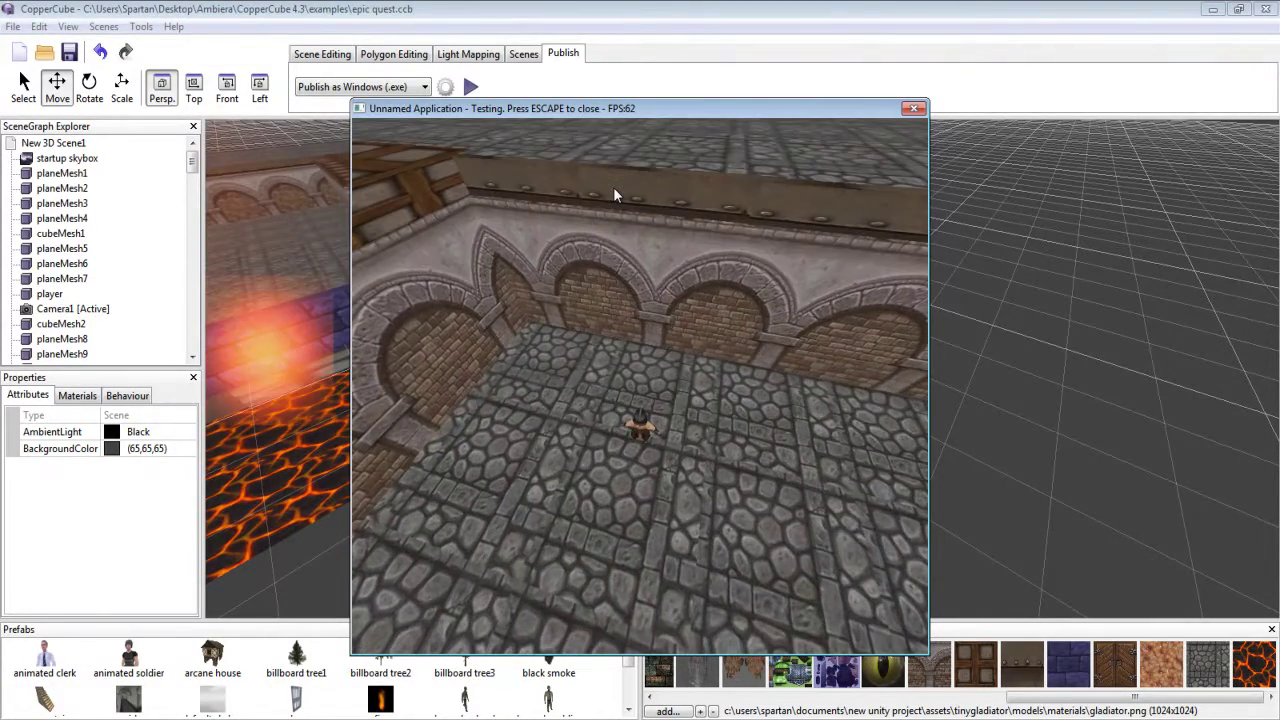
{"action": "key", "text": "Left"}
{"action": "key", "text": "Left"}
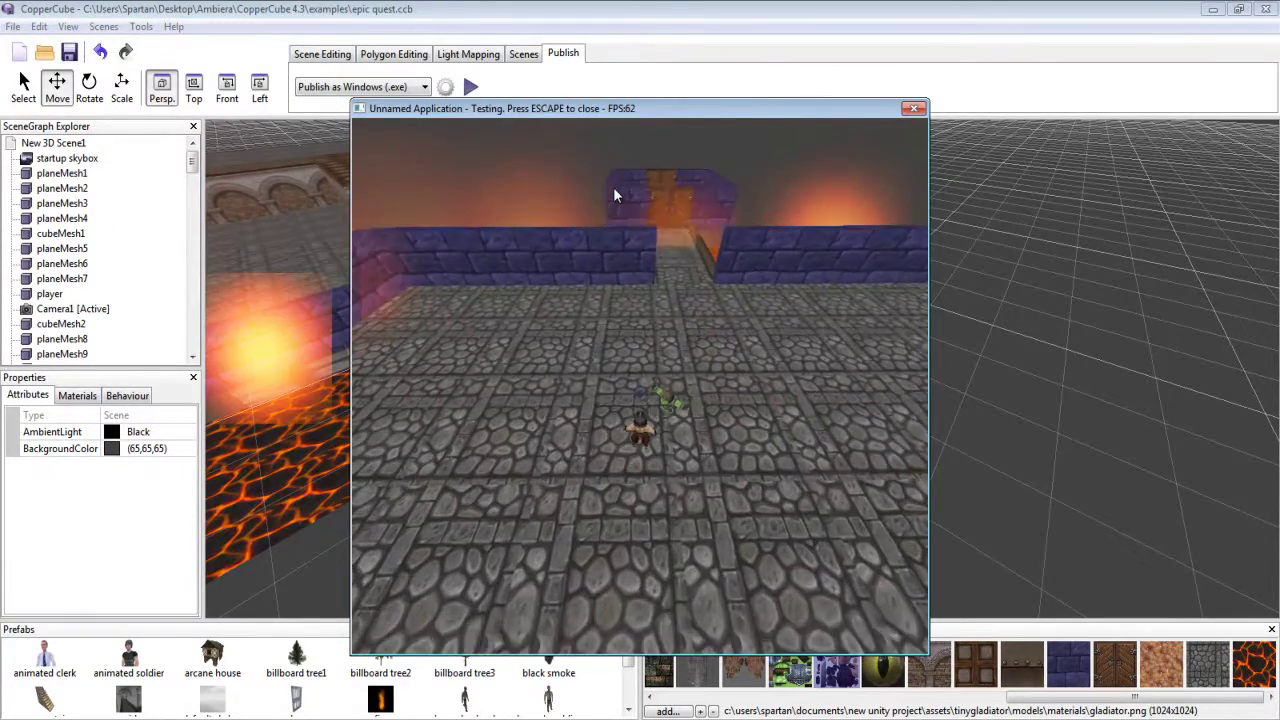
- Run the player past the enemy in the courtyard and back over the lava bridge into the gated room
{"action": "key", "text": "Left"}
{"action": "key", "text": "Left"}
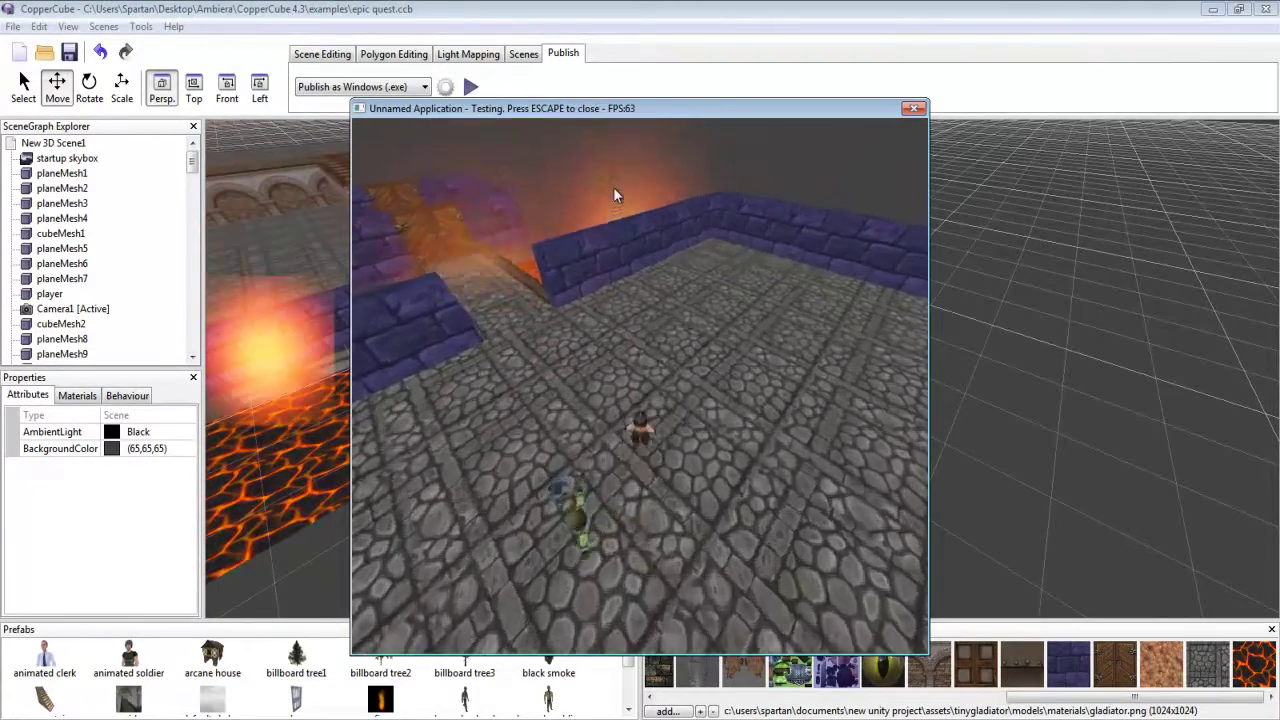
{"action": "key", "text": "Left"}
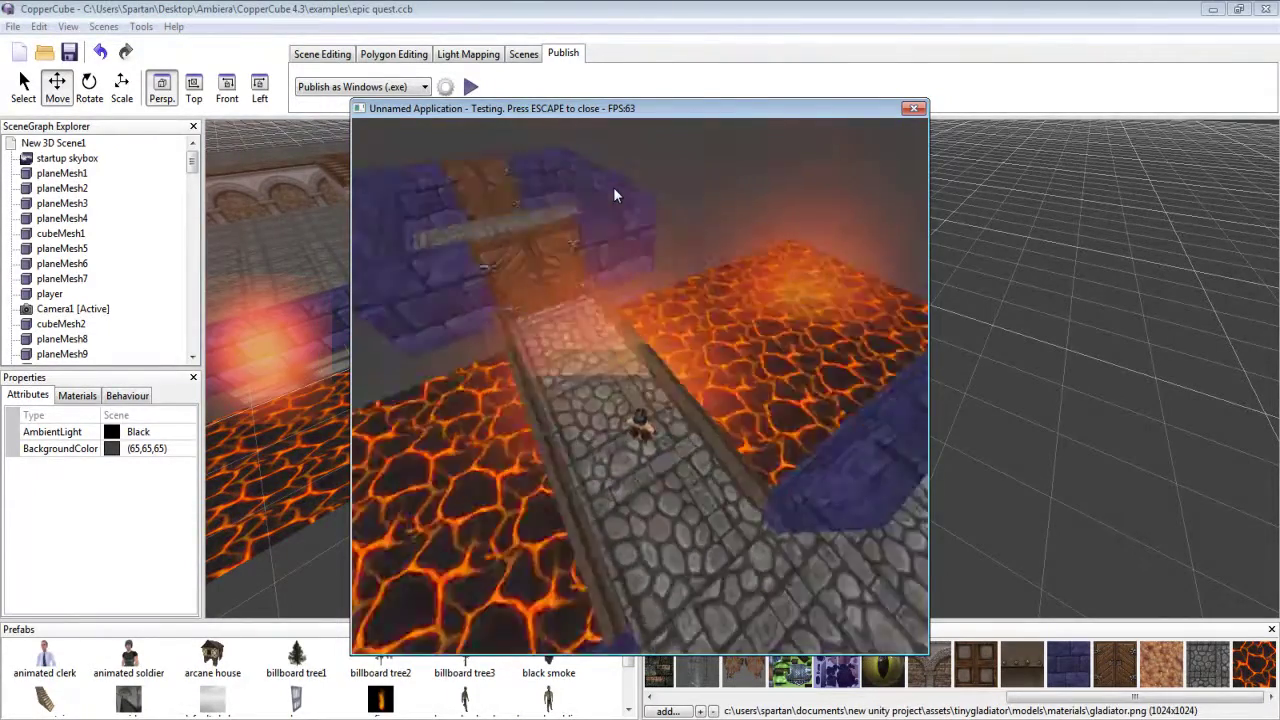
{"action": "key", "text": "Right"}
{"action": "key", "text": "Left"}
{"action": "key", "text": "Up"}
{"action": "key", "text": "Up"}
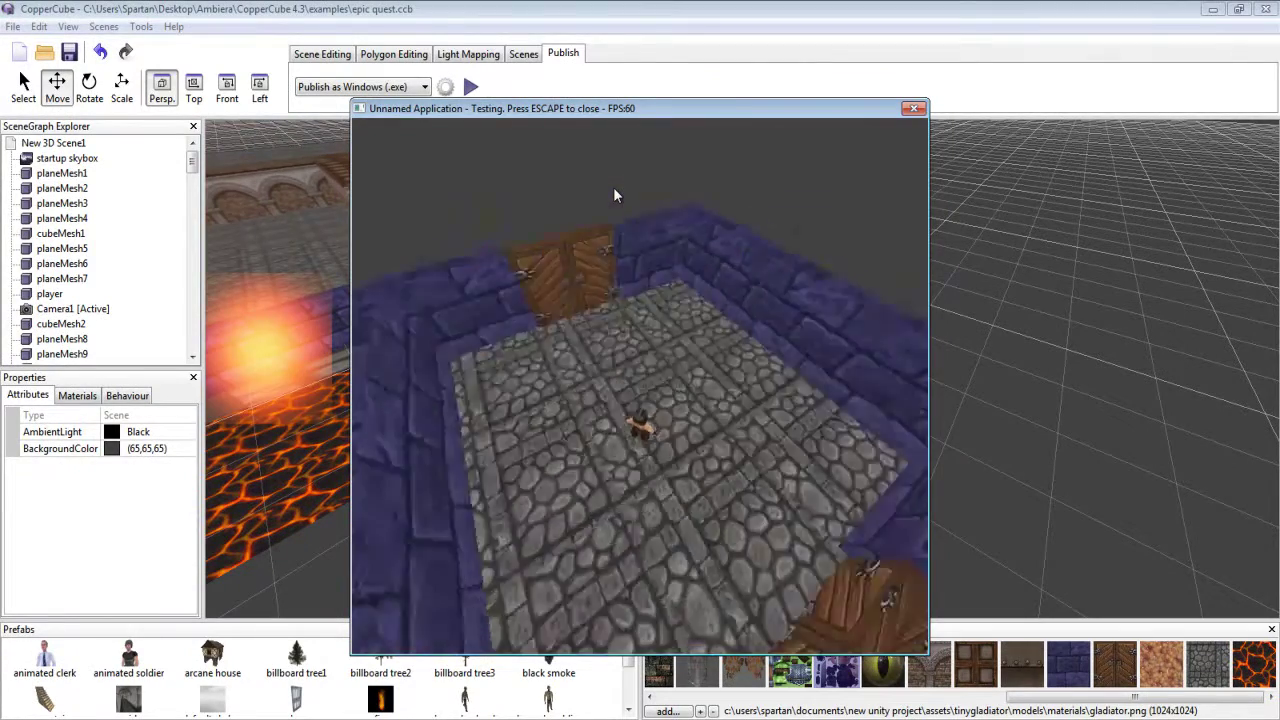
- Circle the player around the gated room to test the enemy's behaviour, and go out onto the lava bridge
{"action": "key", "text": "Right"}
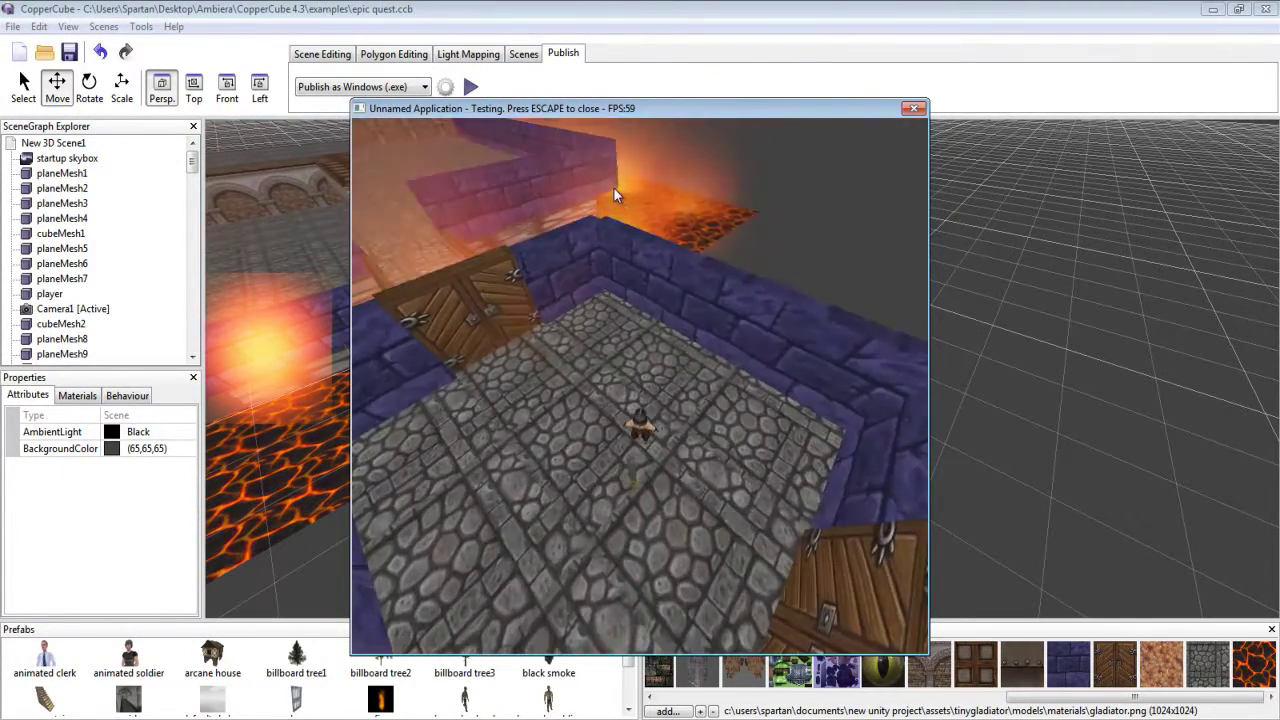
{"action": "key", "text": "Right"}
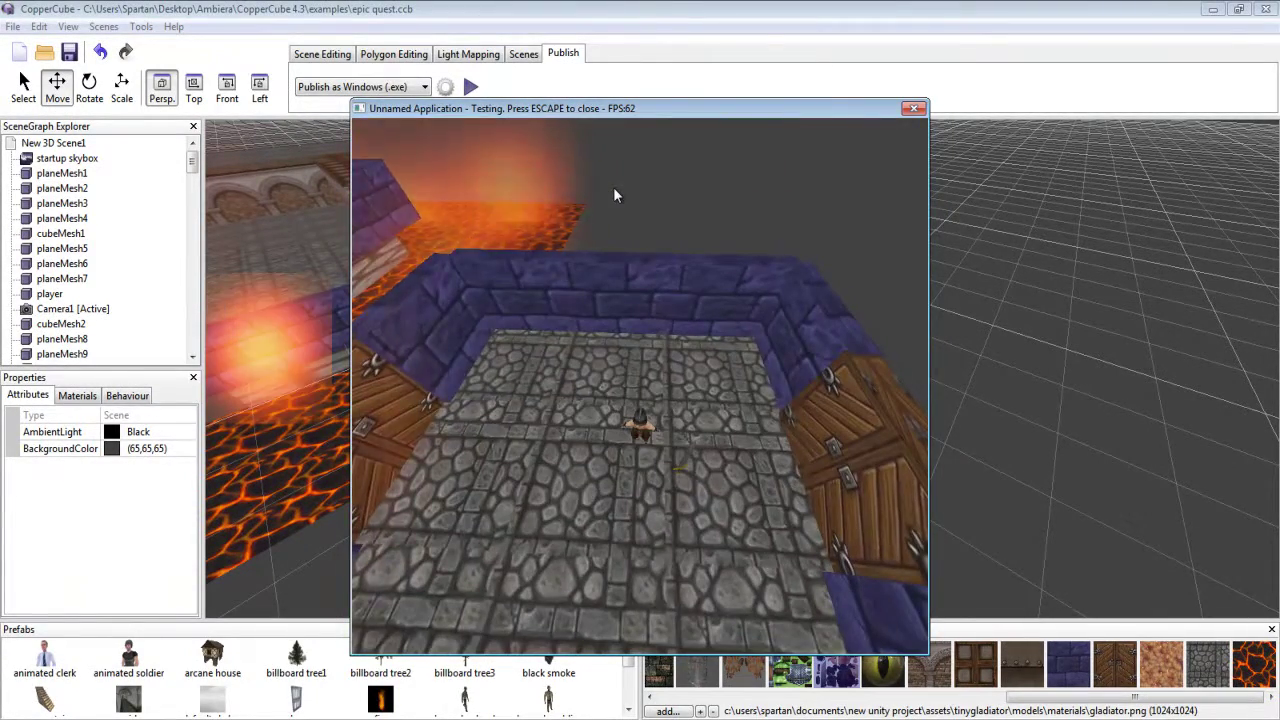
{"action": "key", "text": "Right"}
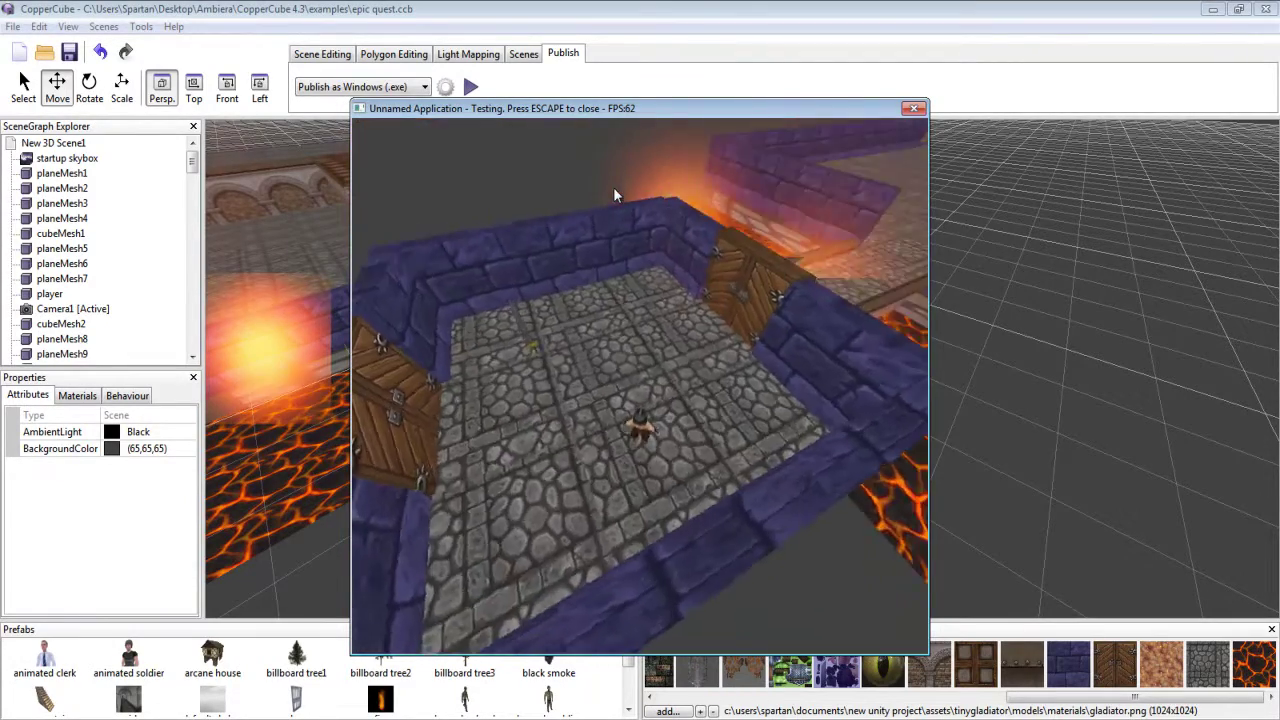
{"action": "key", "text": "Right"}
{"action": "key", "text": "Right"}
{"action": "key", "text": "Right"}
{"action": "key", "text": "Right"}
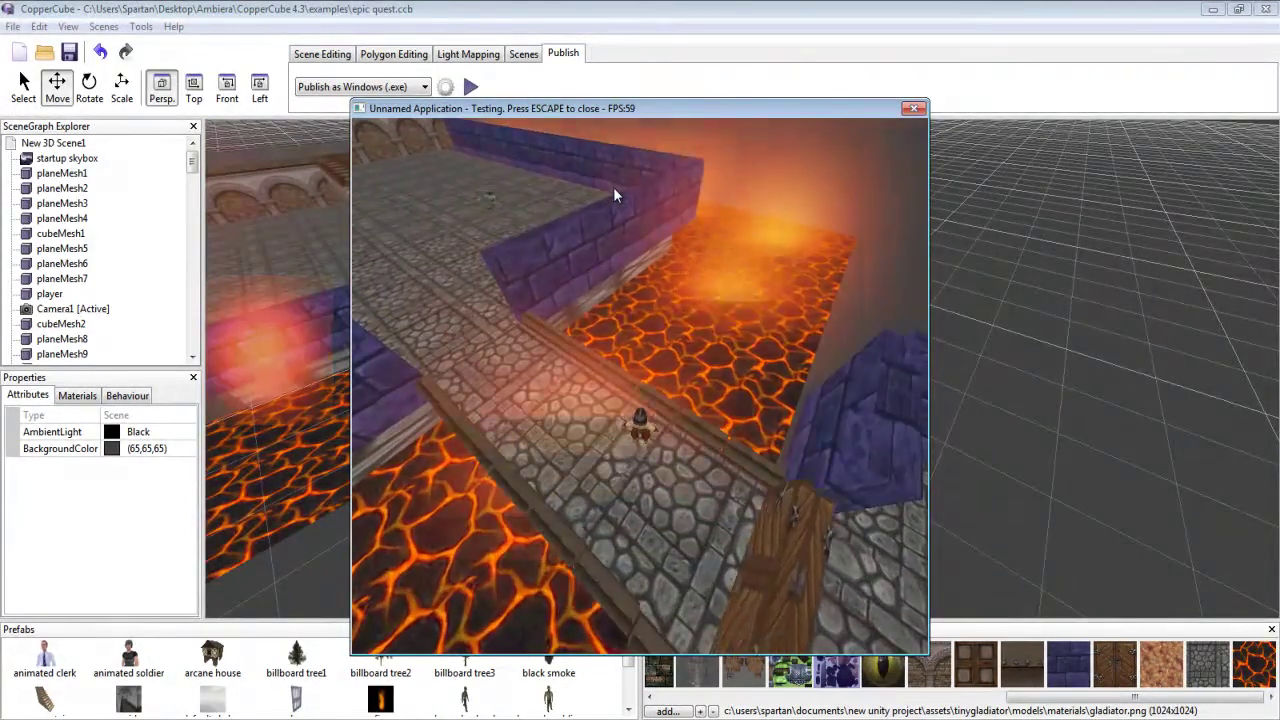
- Turn the player around on the lava bridge to inspect the surroundings, and close the game test
{"action": "key", "text": "Right"}
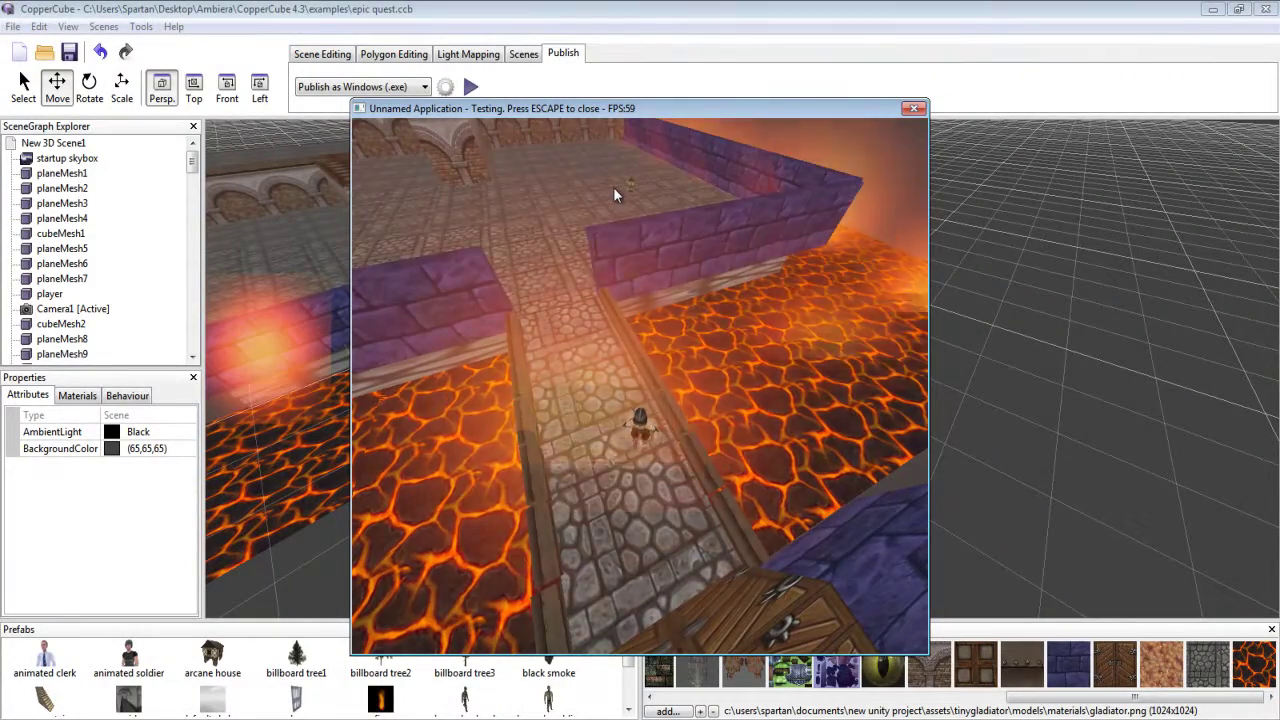
{"action": "key", "text": "Right"}
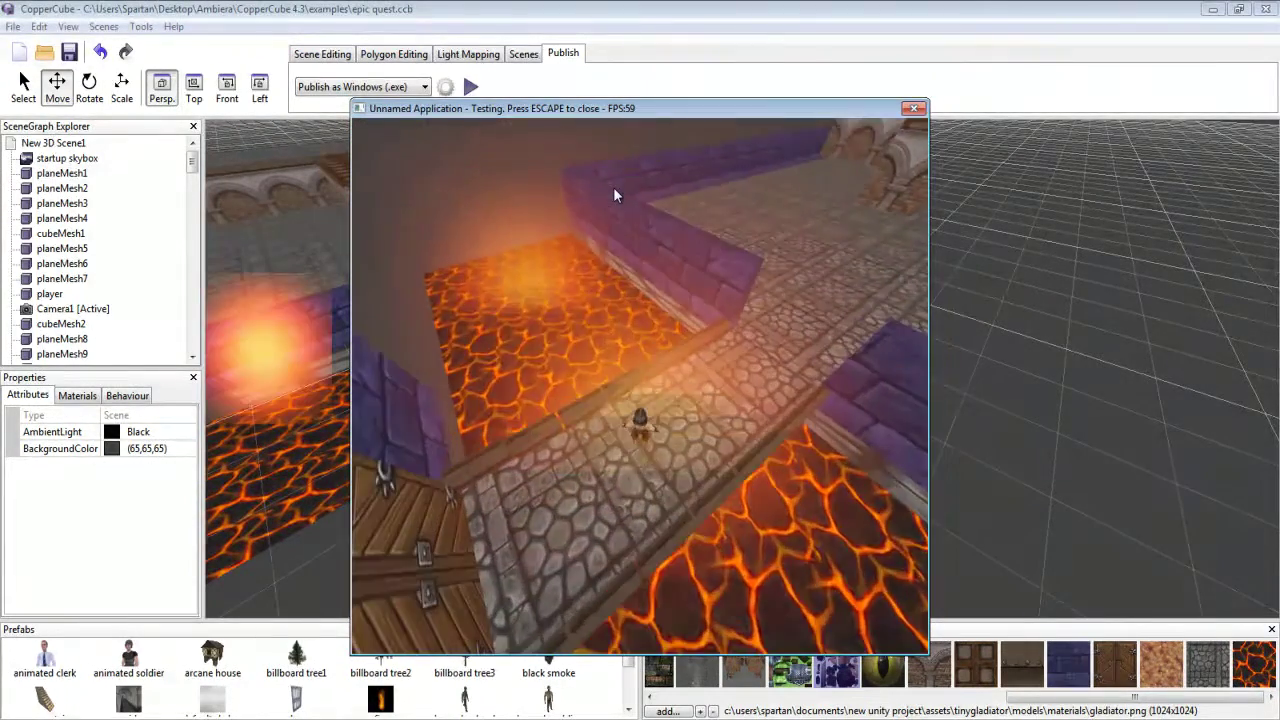
{"action": "key", "text": "Right"}
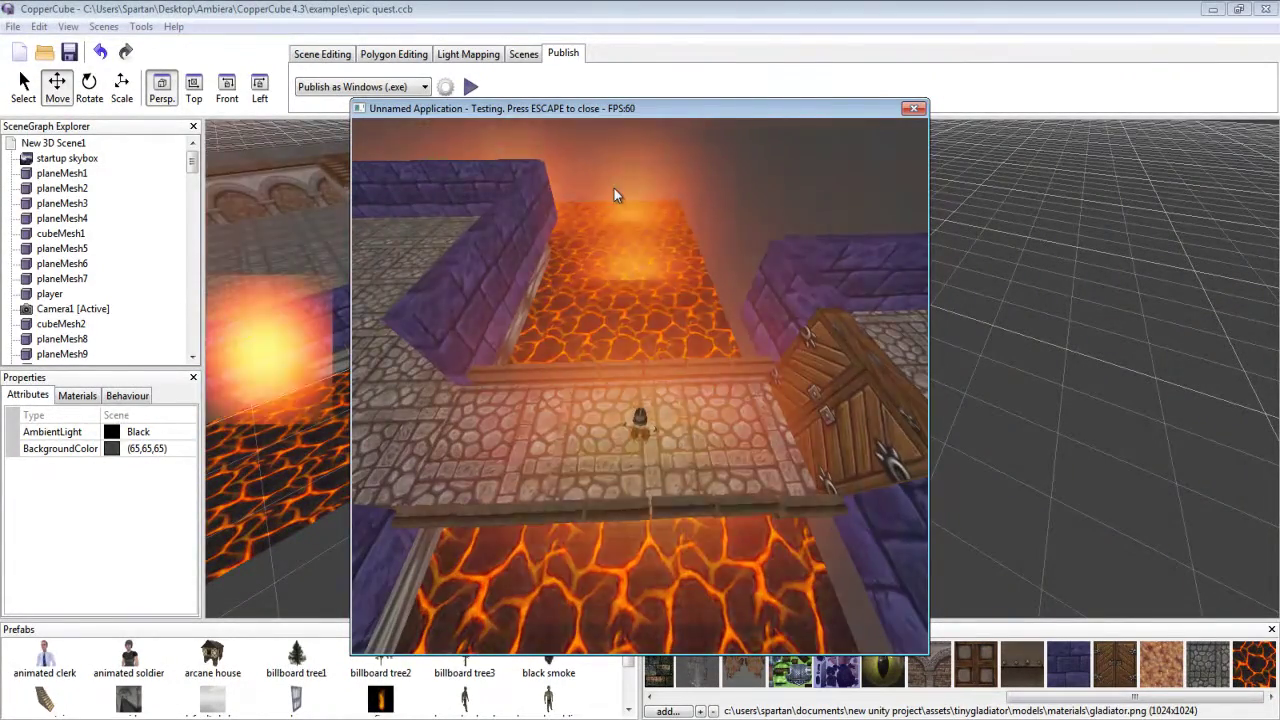
{"action": "key", "text": "Right"}
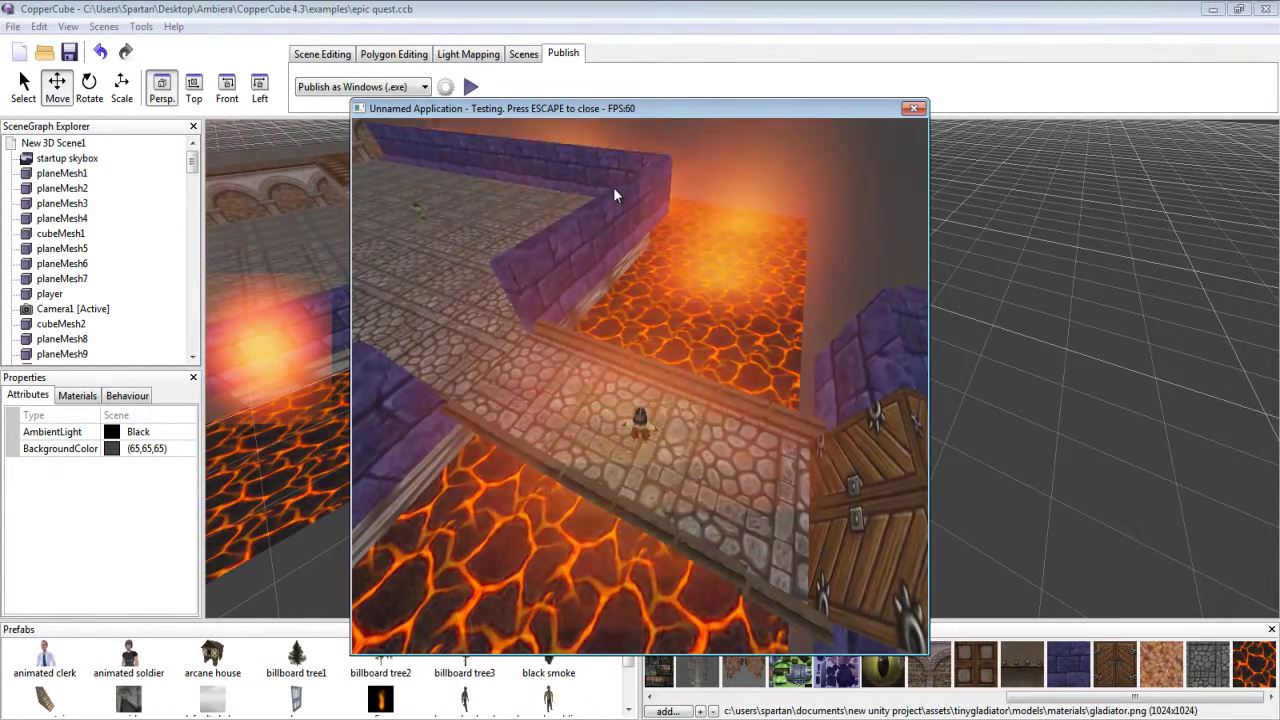
{"action": "key", "text": "Right"}
{"action": "key", "text": "Left"}
{"action": "key", "text": "Right"}
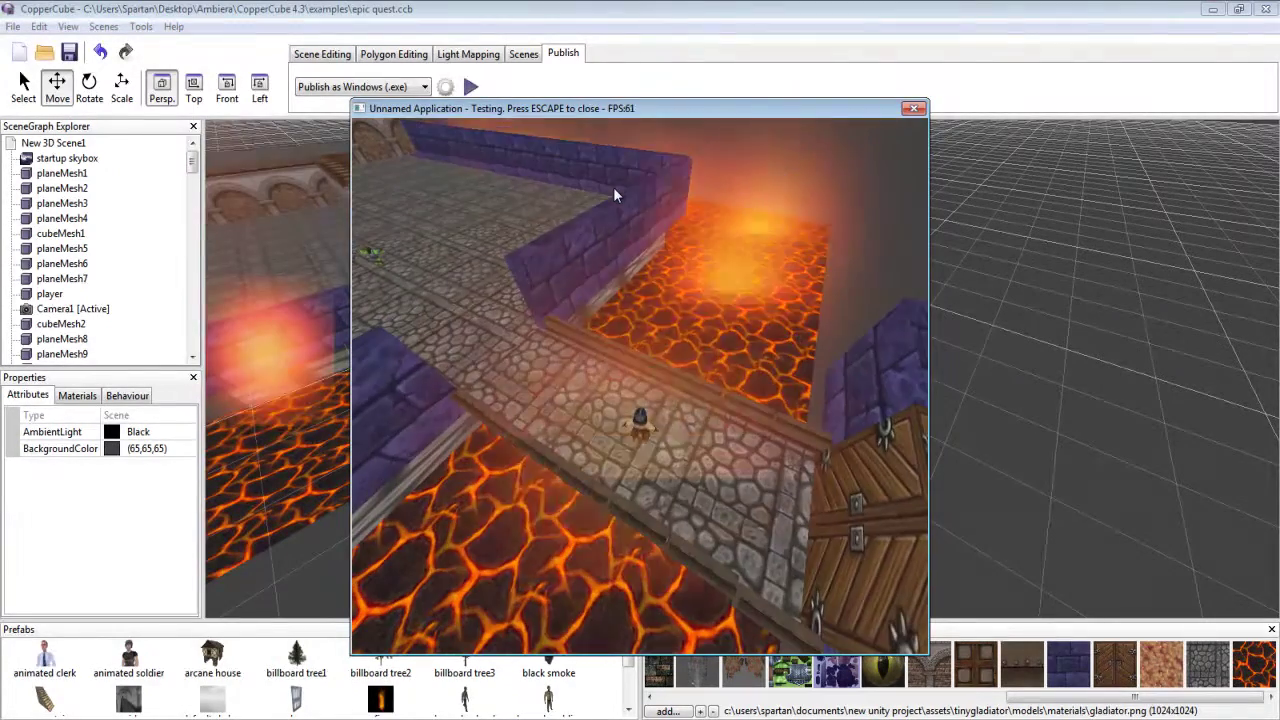
{"action": "key", "text": "Escape"}
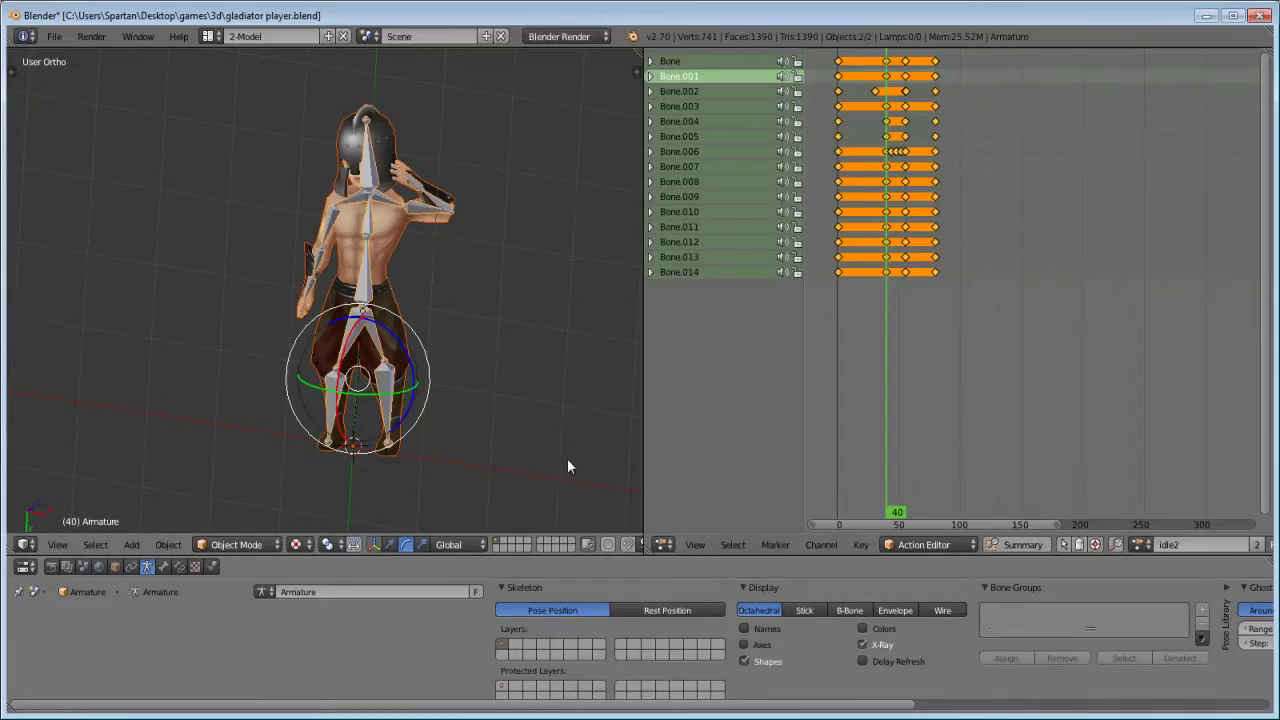
- Check the actions stored in the gladiator file and keep the walk action assigned
{"action": "middle_click_drag", "start_coordinate": [322, 240], "coordinate": [345, 222]}
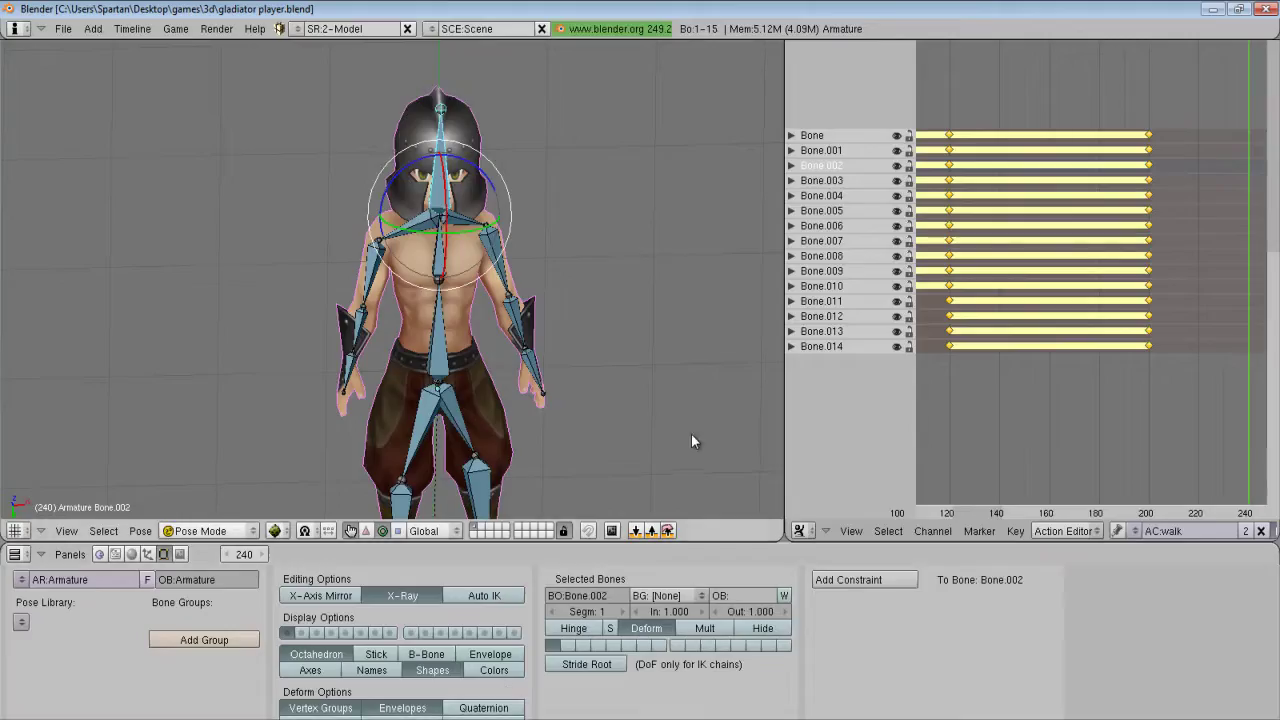
{"action": "middle_click_drag", "start_coordinate": [1016, 402], "coordinate": [1033, 412], "text": "ctrl"}
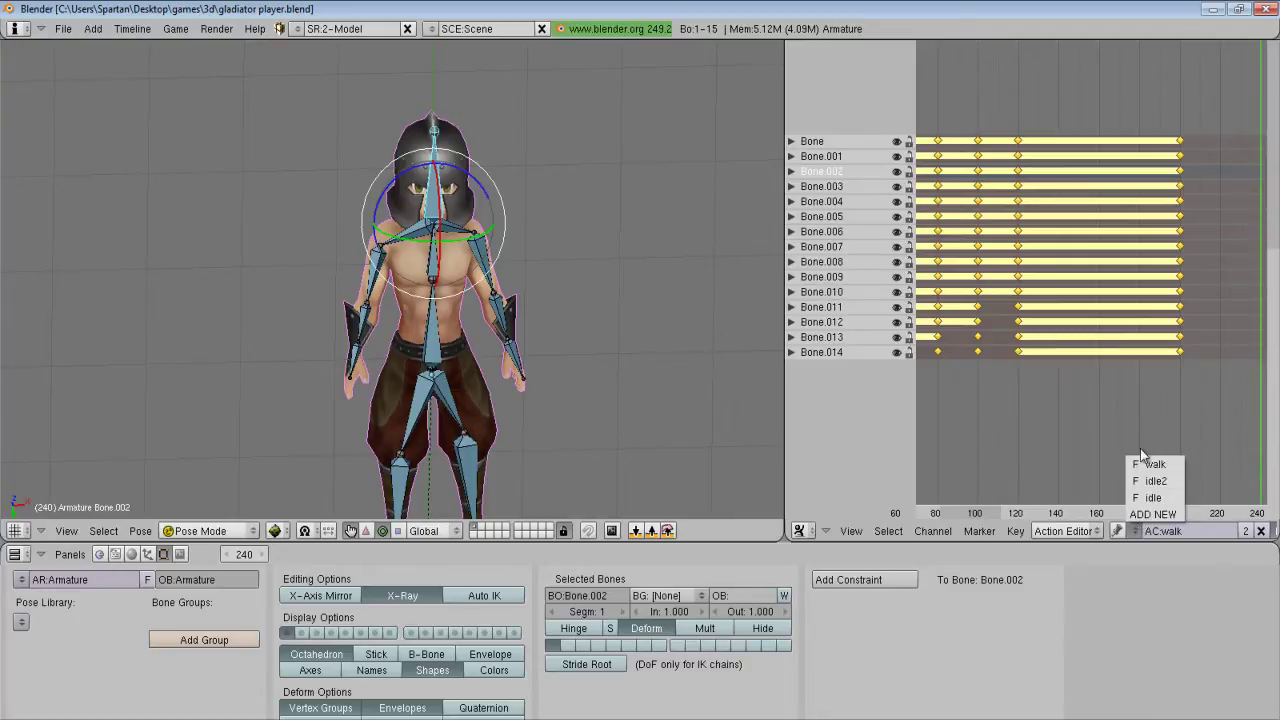
{"action": "left_click", "coordinate": [1140, 530]}
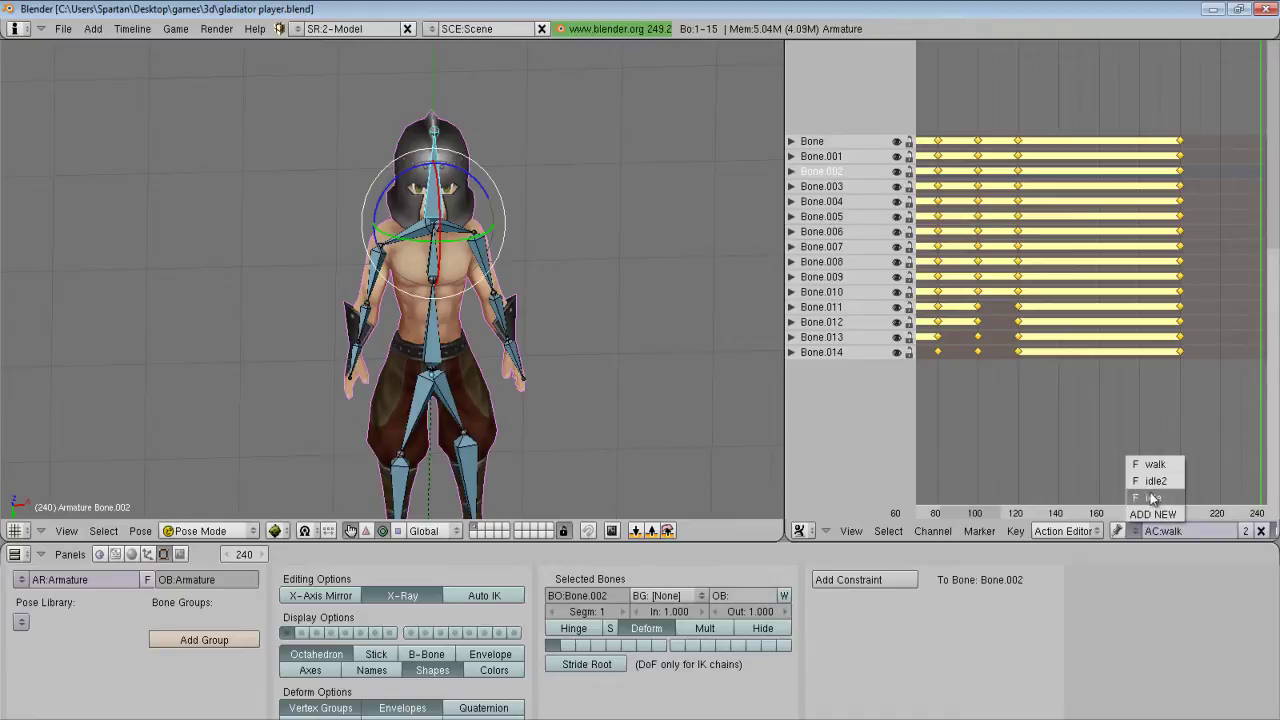
{"action": "left_click", "coordinate": [1154, 462]}
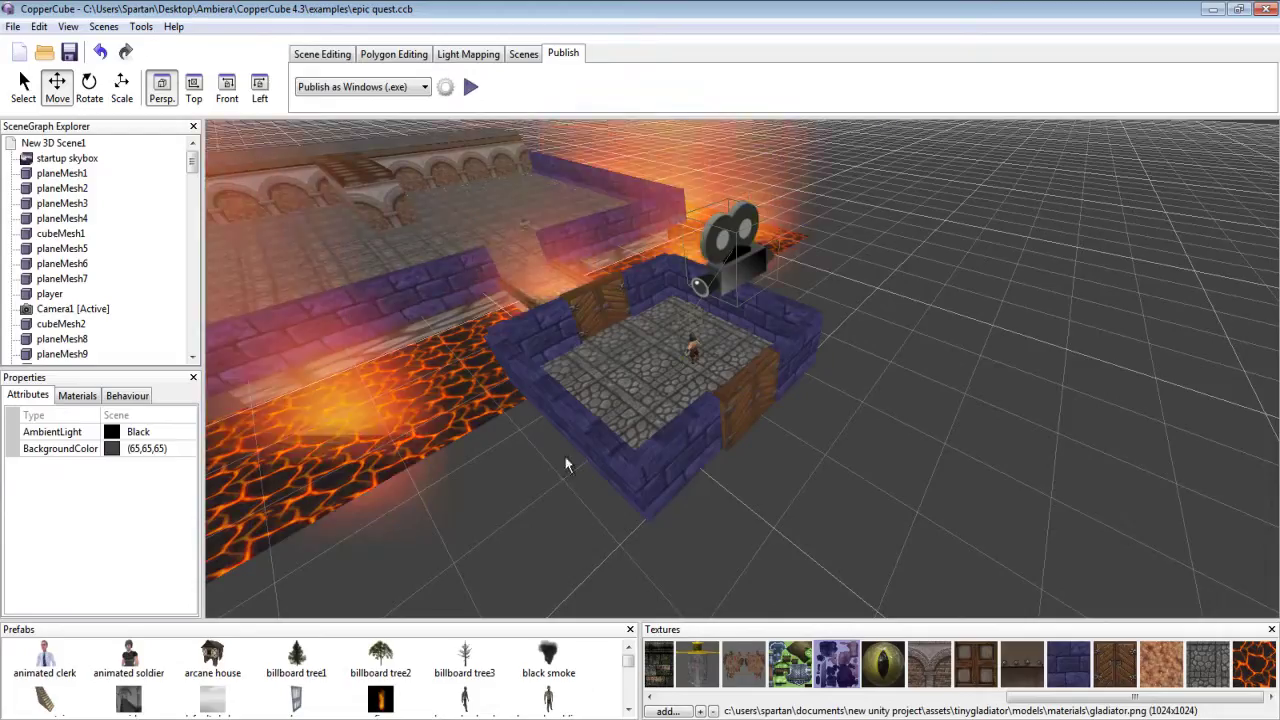
- Look over the level in CopperCube, and return to Blender to examine the walk action's keyframes from start to end
{"action": "left_click_drag", "start_coordinate": [564, 455], "coordinate": [597, 442]}
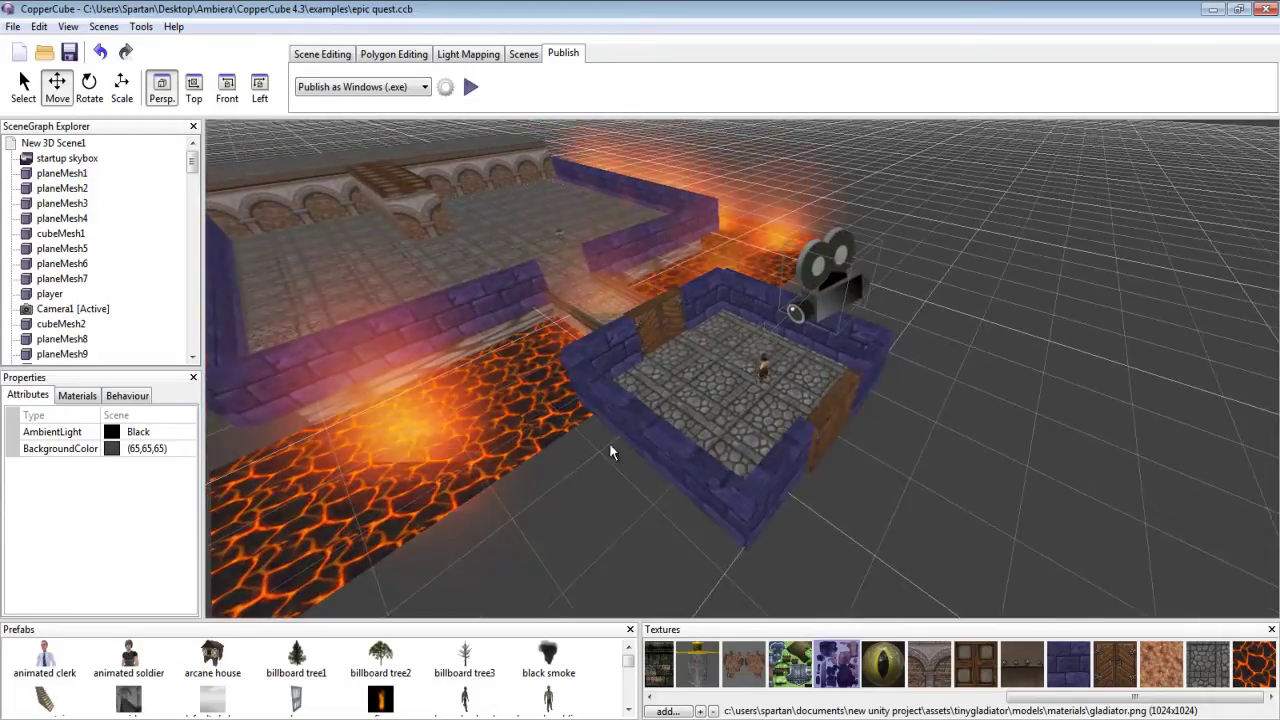
{"action": "scroll", "coordinate": [654, 455], "scroll_direction": "up", "scroll_amount": 5}
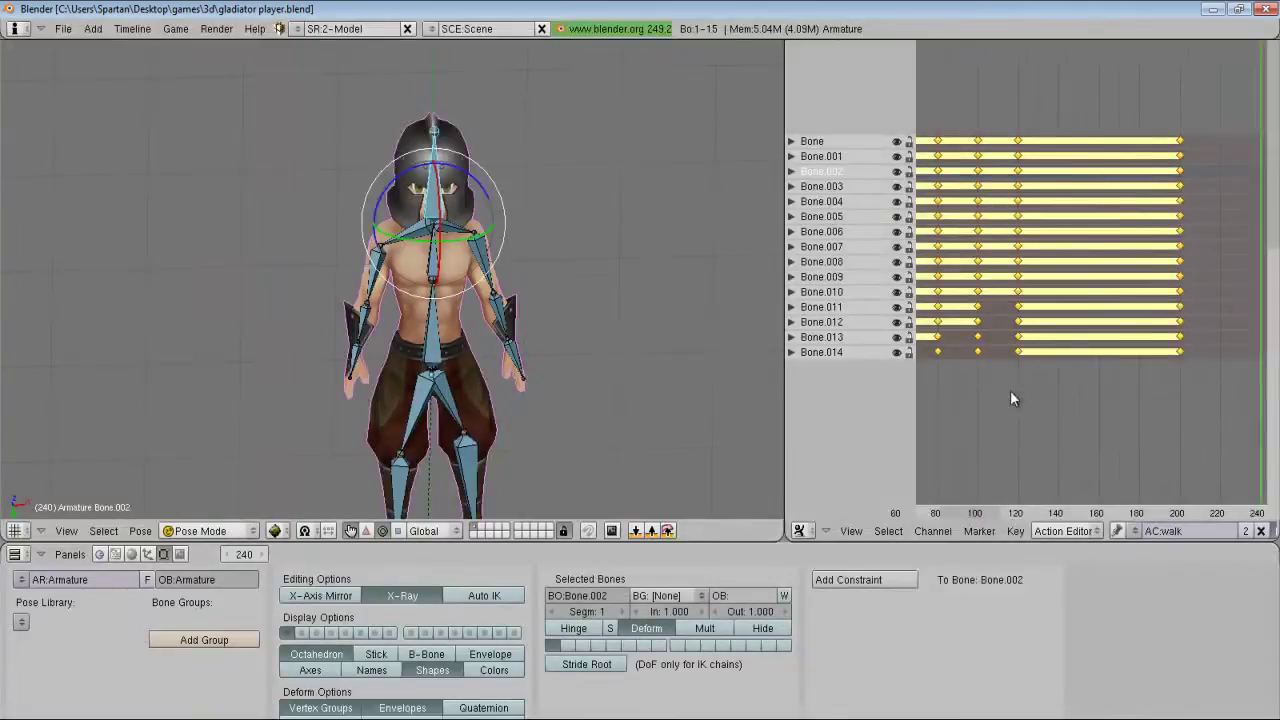
{"action": "middle_click_drag", "start_coordinate": [1010, 391], "coordinate": [1254, 366]}
{"action": "scroll", "coordinate": [1252, 366], "scroll_direction": "down", "scroll_amount": 3}
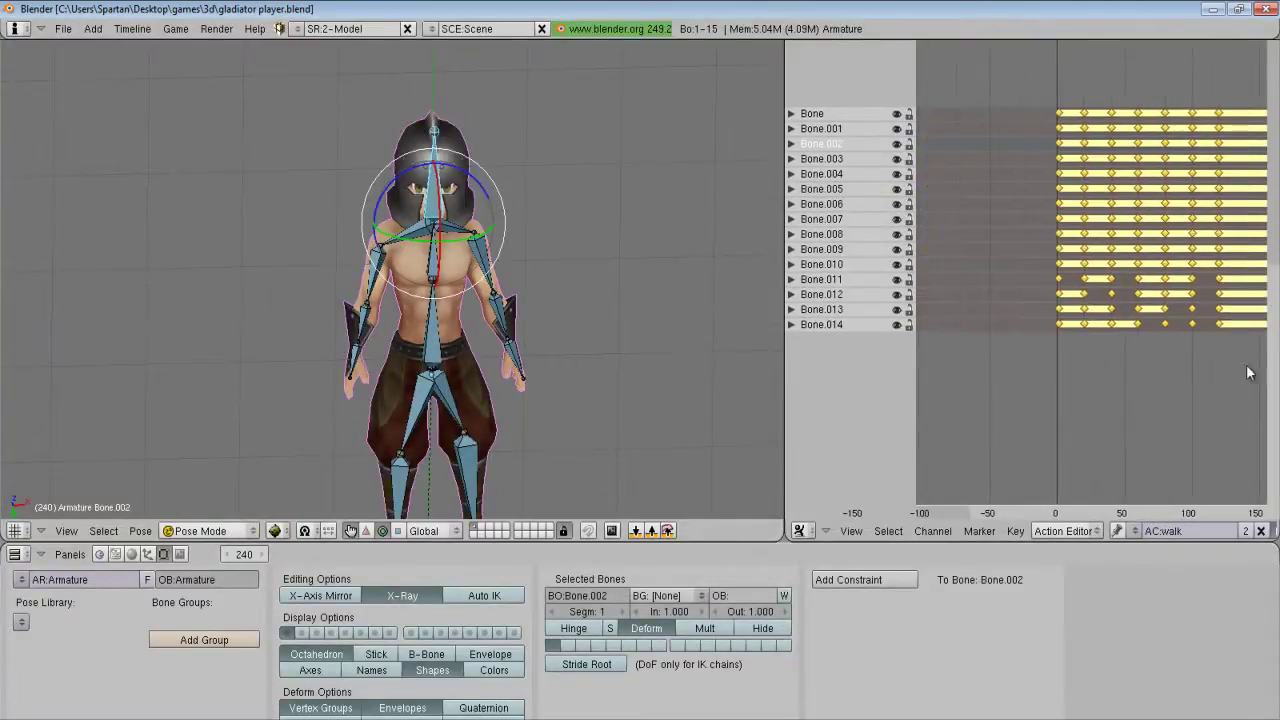
{"action": "middle_click_drag", "start_coordinate": [1112, 375], "coordinate": [973, 391]}
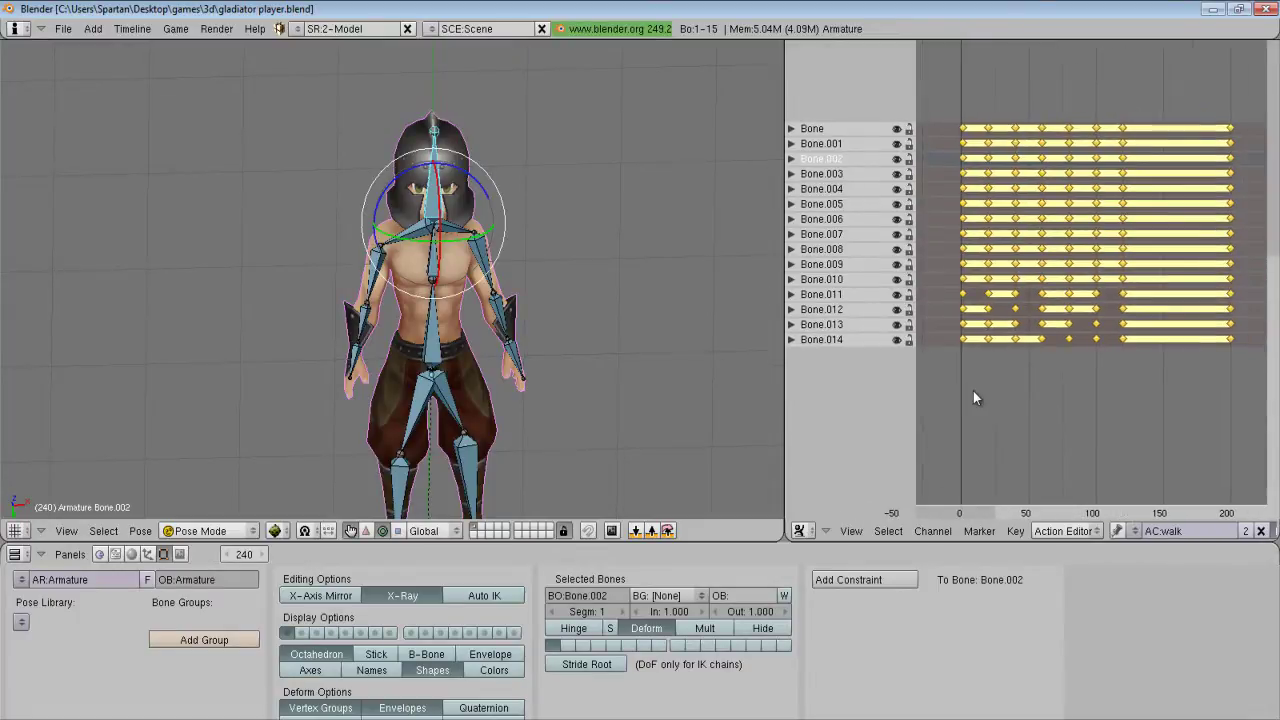
{"action": "middle_click_drag", "start_coordinate": [1085, 396], "coordinate": [1032, 408]}
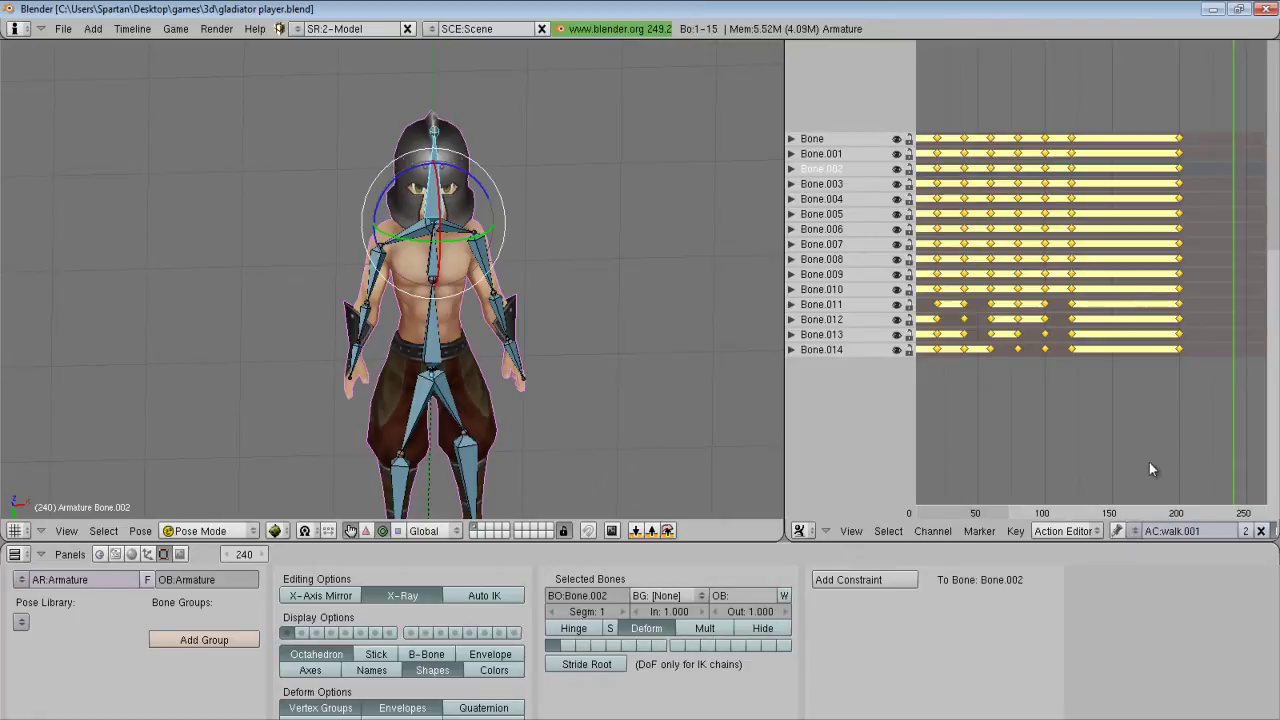
- Make a separate copy of the walk action, unlink it from the armature, and assign walk.001 again
{"action": "left_click", "coordinate": [1137, 530]}
{"action": "left_click", "coordinate": [1260, 531]}
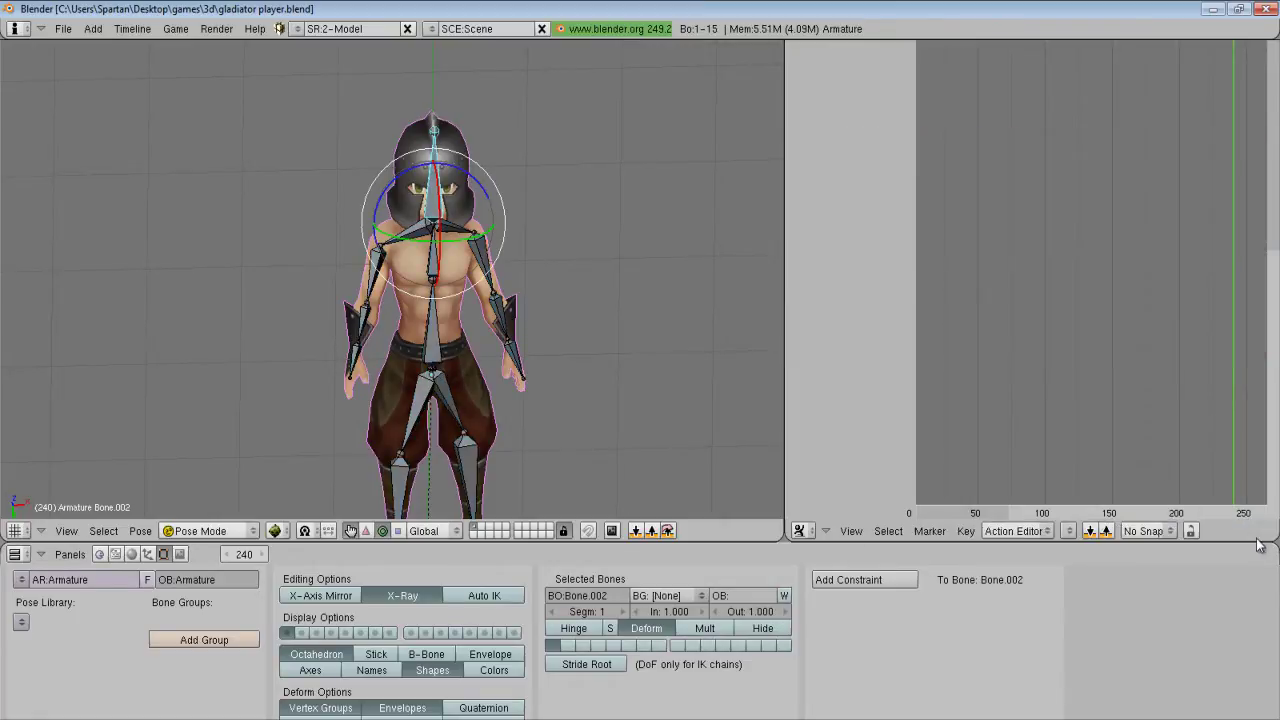
{"action": "left_click", "coordinate": [1072, 531]}
{"action": "left_click", "coordinate": [1097, 447]}
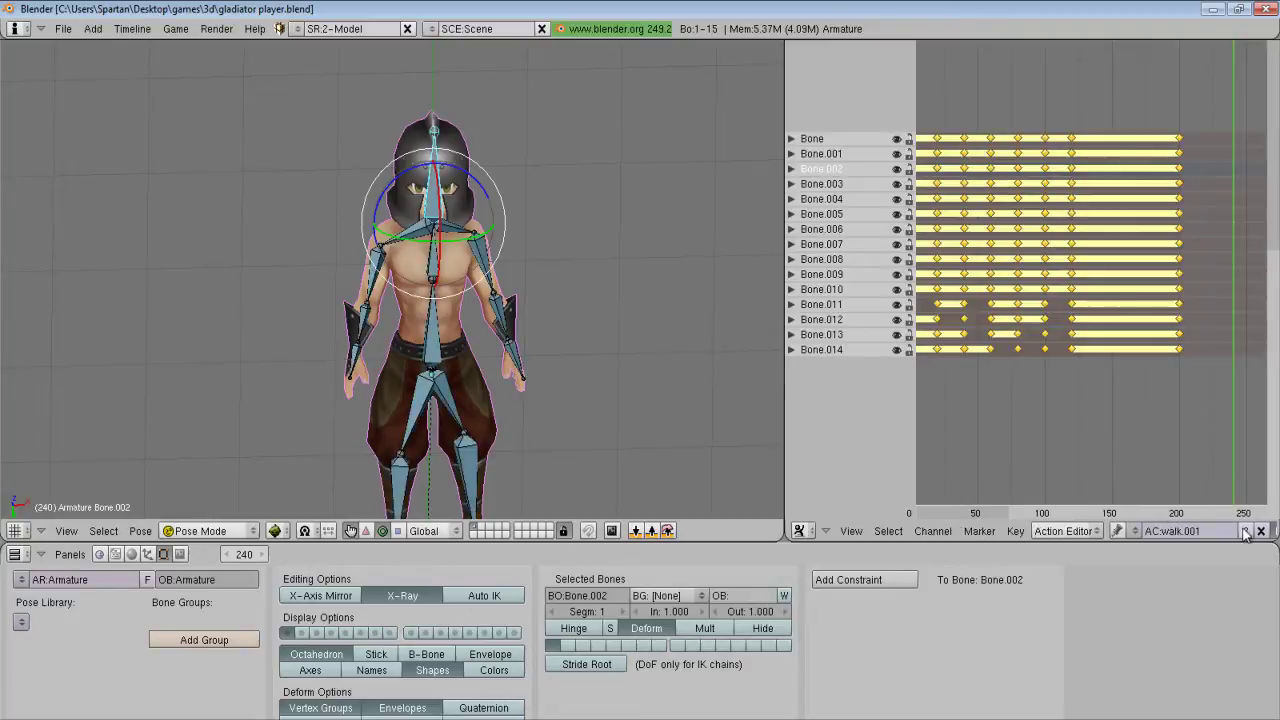
{"action": "middle_click_drag", "start_coordinate": [984, 368], "coordinate": [1019, 391]}
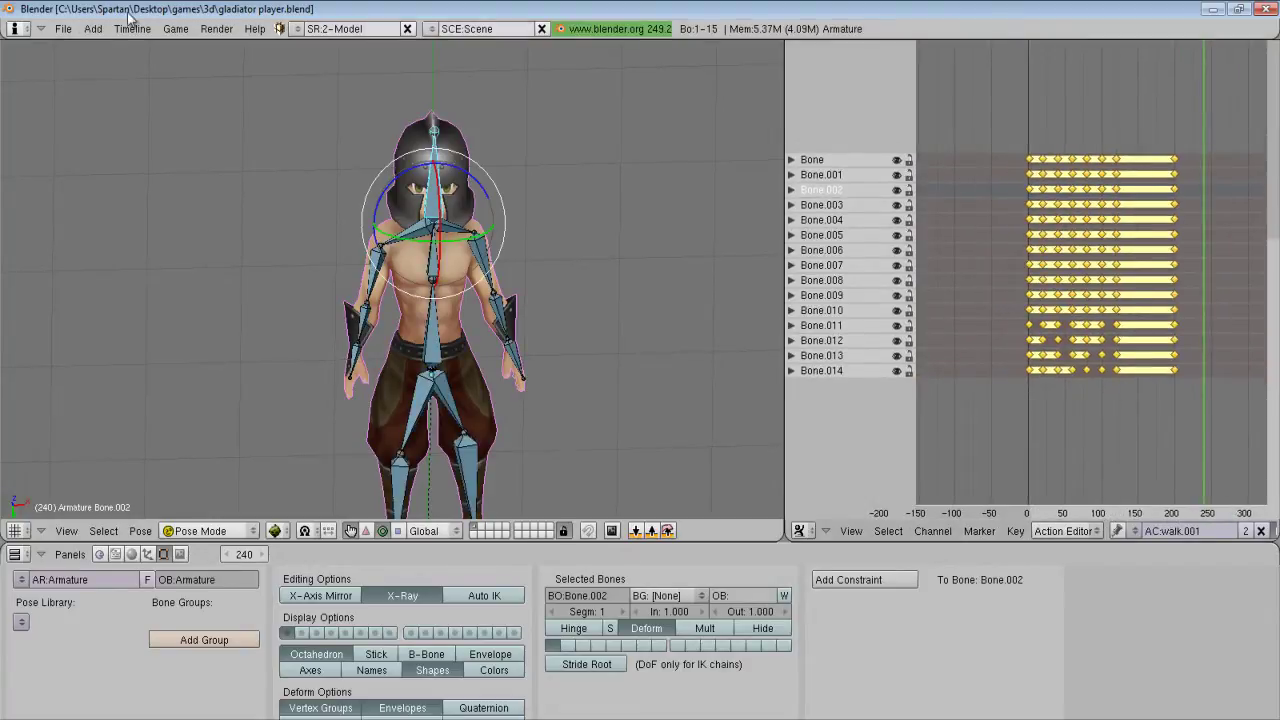
- Reopen gladiator player.blend from the recent files to discard the unsaved changes
{"action": "left_click", "coordinate": [63, 28]}
{"action": "mouse_move", "coordinate": [253, 81]}
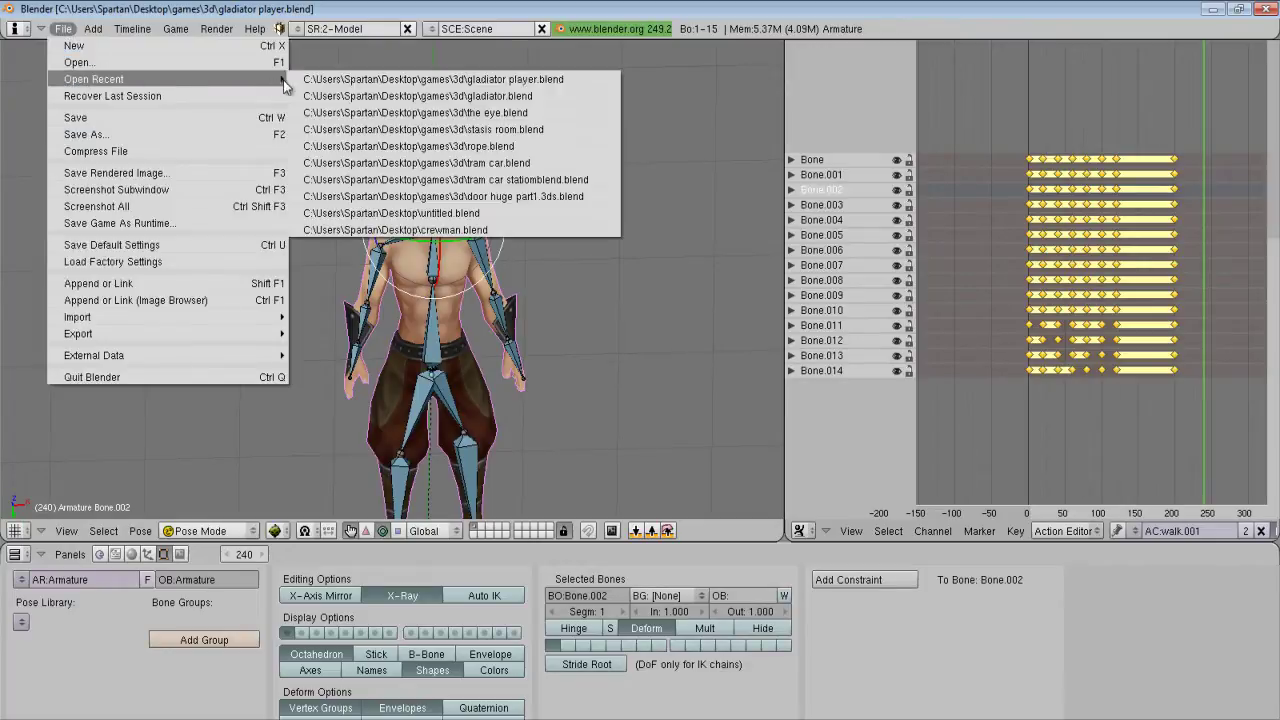
{"action": "left_click", "coordinate": [344, 84]}
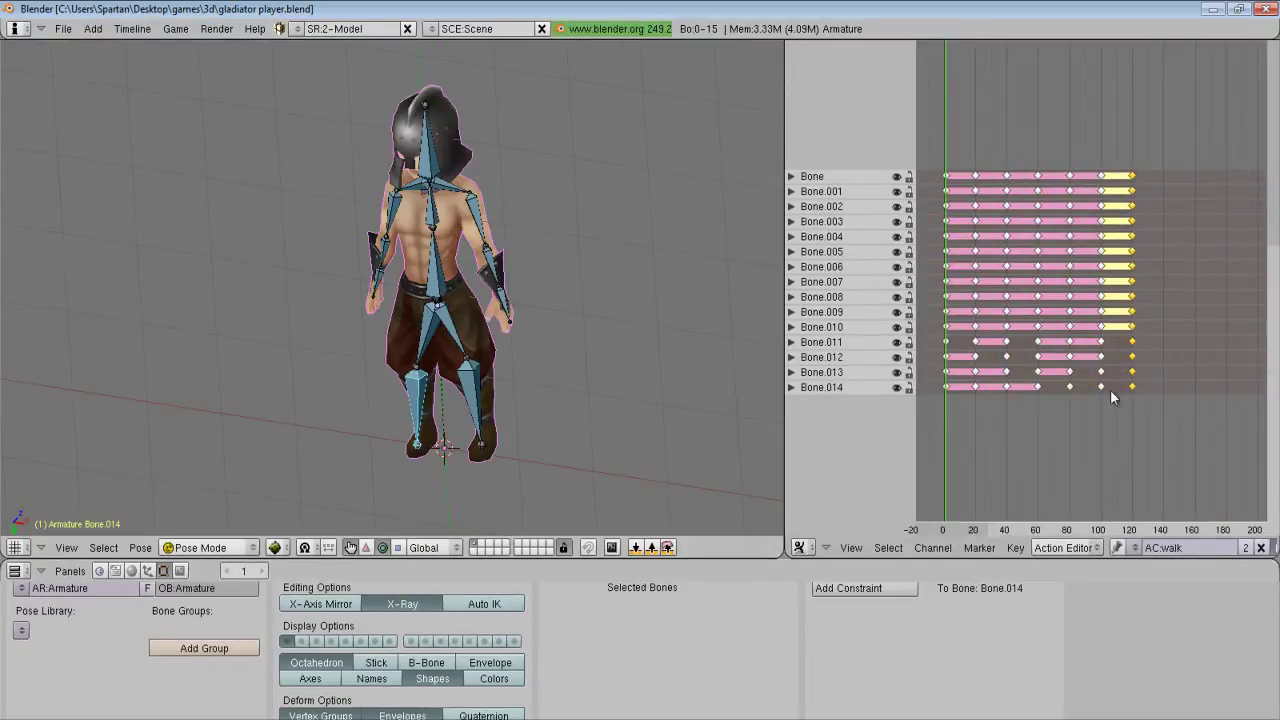
- Check the reopened file's action list and inspect the walk action's keyframes with the current frame at 93
{"action": "left_click", "coordinate": [1135, 547]}
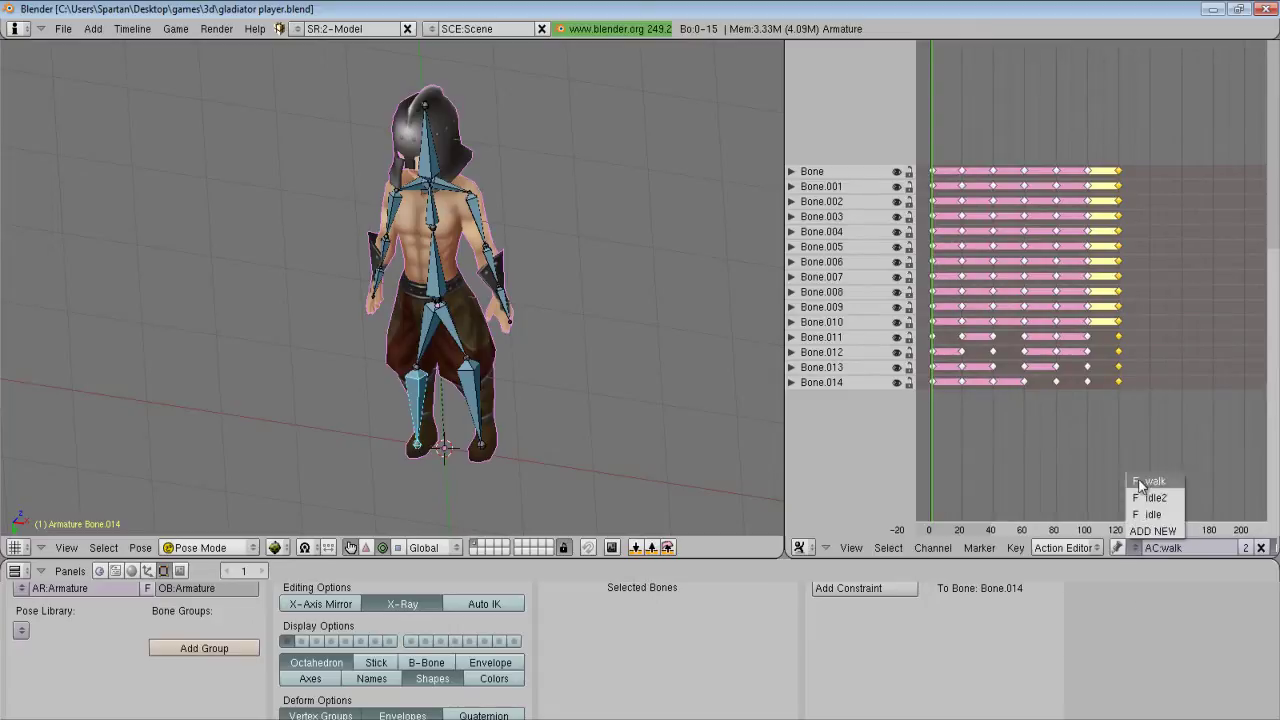
{"action": "left_click", "coordinate": [1077, 440]}
{"action": "middle_click_drag", "start_coordinate": [1159, 430], "coordinate": [1117, 428]}
{"action": "scroll", "coordinate": [1117, 426], "scroll_direction": "up", "scroll_amount": 5}
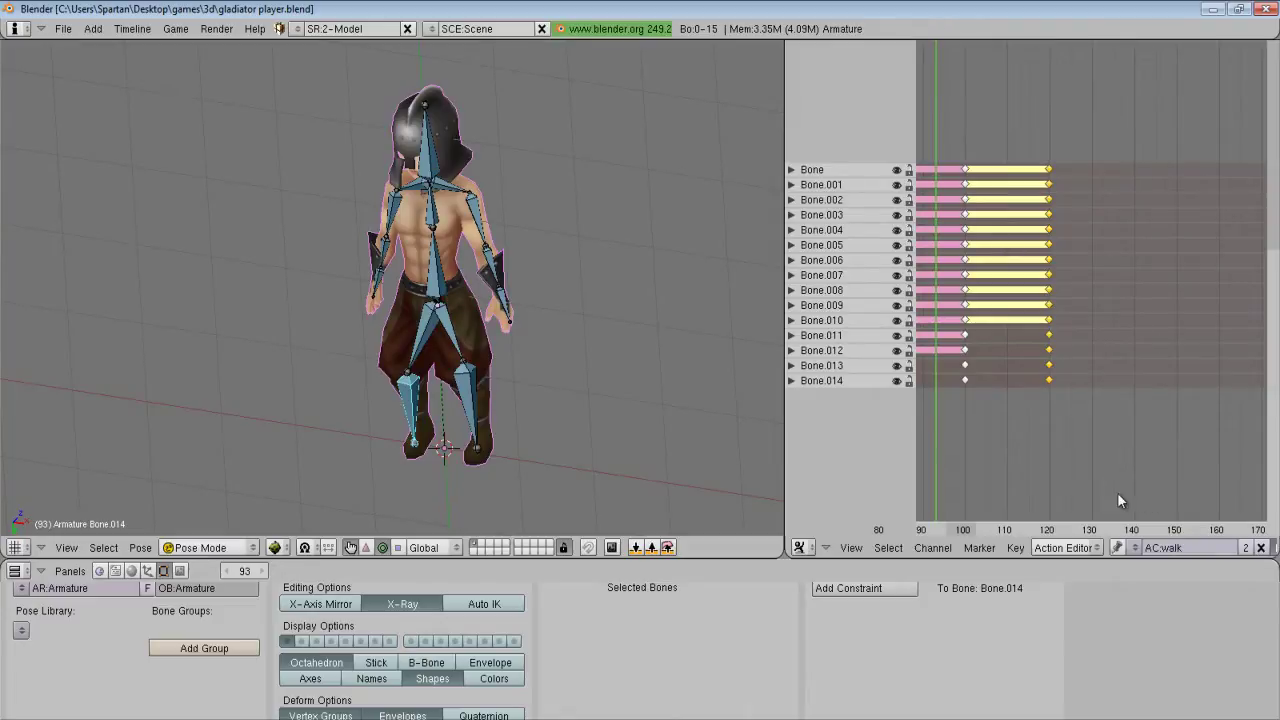
{"action": "scroll", "coordinate": [1123, 461], "scroll_direction": "down", "scroll_amount": 5}
{"action": "scroll", "coordinate": [1112, 462], "scroll_direction": "up", "scroll_amount": 3}
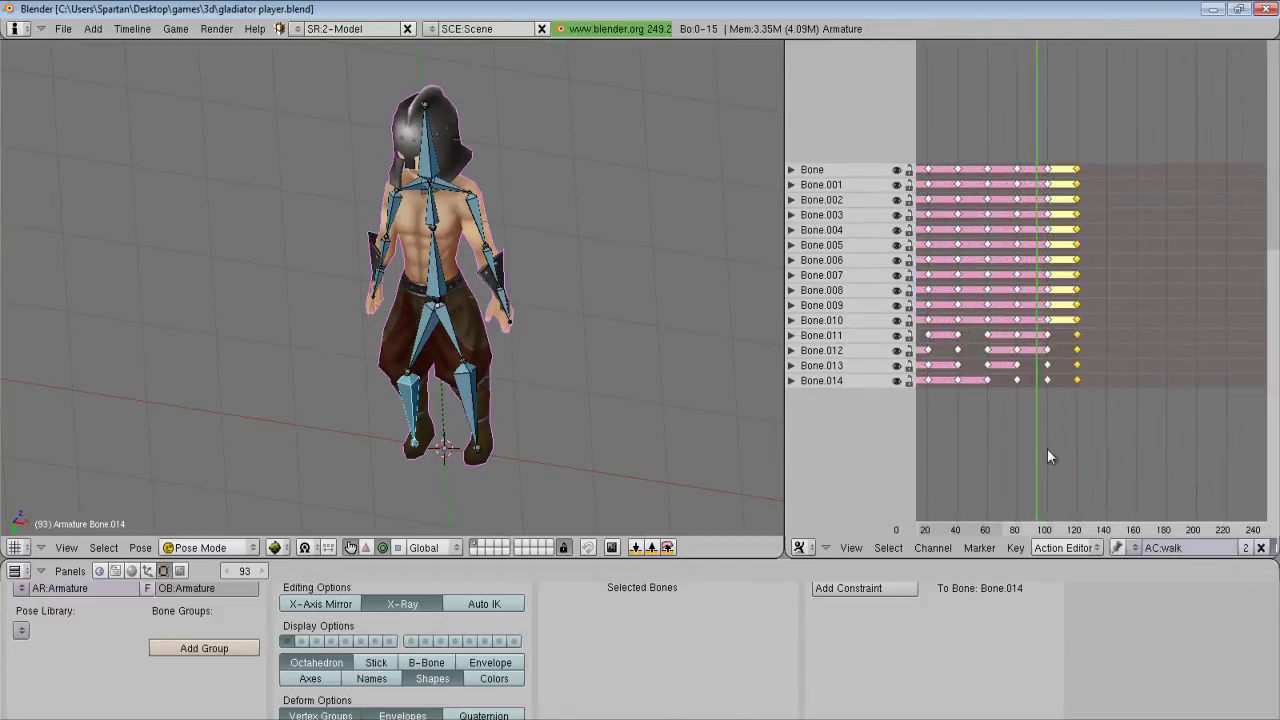
- Examine the full keyframe range of the walk action and move the current frame to 123, just past its end
{"action": "left_click", "coordinate": [1135, 547]}
{"action": "middle_click_drag", "start_coordinate": [1005, 458], "coordinate": [1040, 370]}
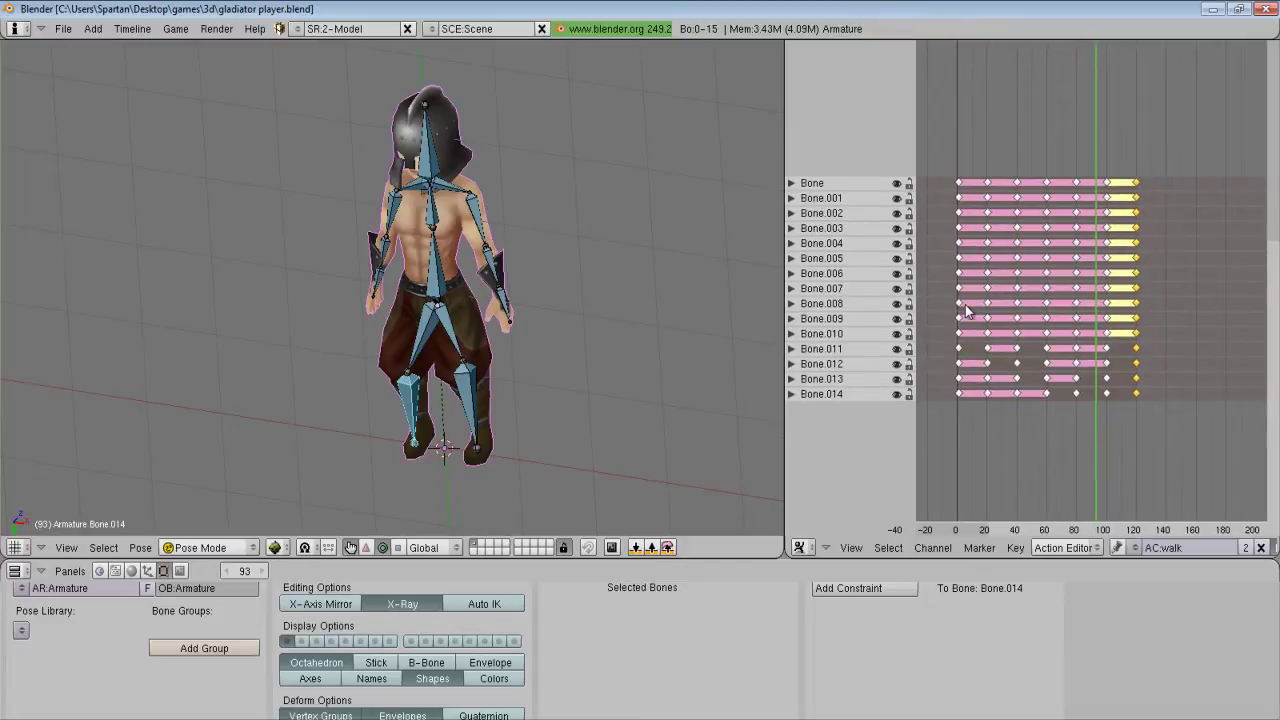
{"action": "middle_click_drag", "start_coordinate": [1160, 396], "coordinate": [1149, 439]}
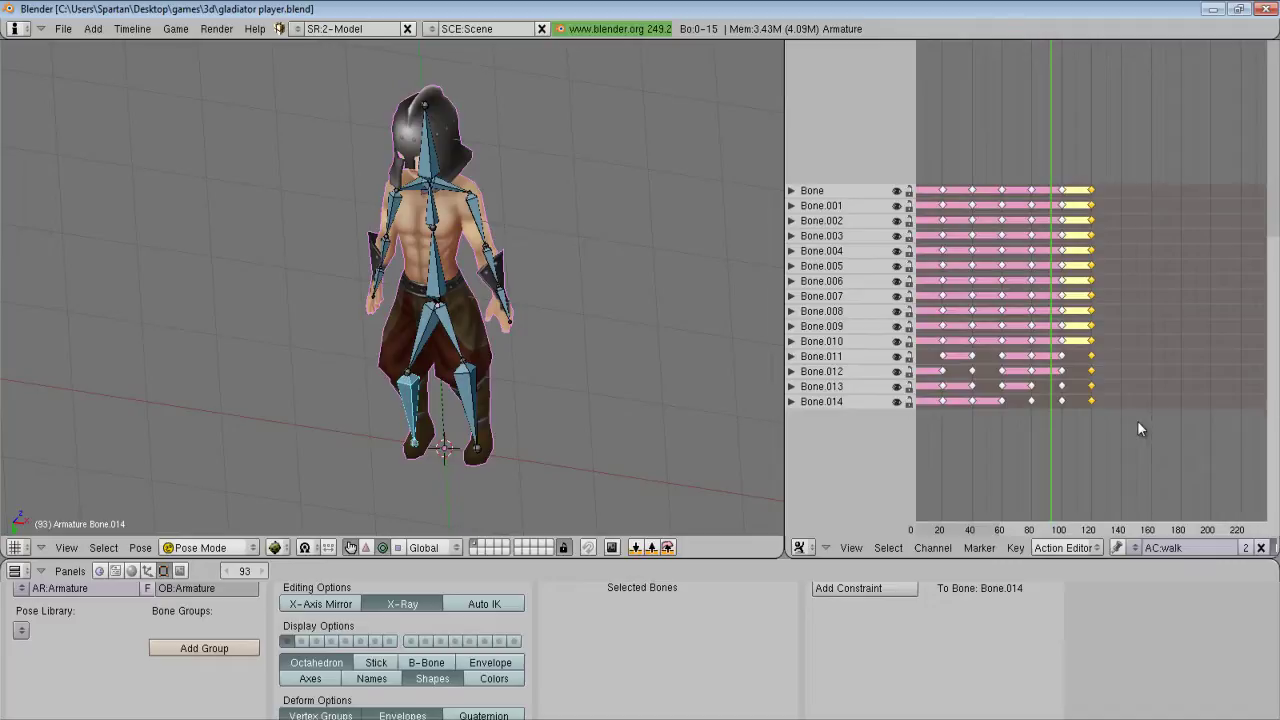
{"action": "middle_click_drag", "start_coordinate": [1137, 428], "coordinate": [1088, 464], "text": "ctrl"}
{"action": "left_click_drag", "start_coordinate": [1085, 456], "coordinate": [1103, 482]}
{"action": "scroll", "coordinate": [1103, 482], "scroll_direction": "up", "scroll_amount": 7}
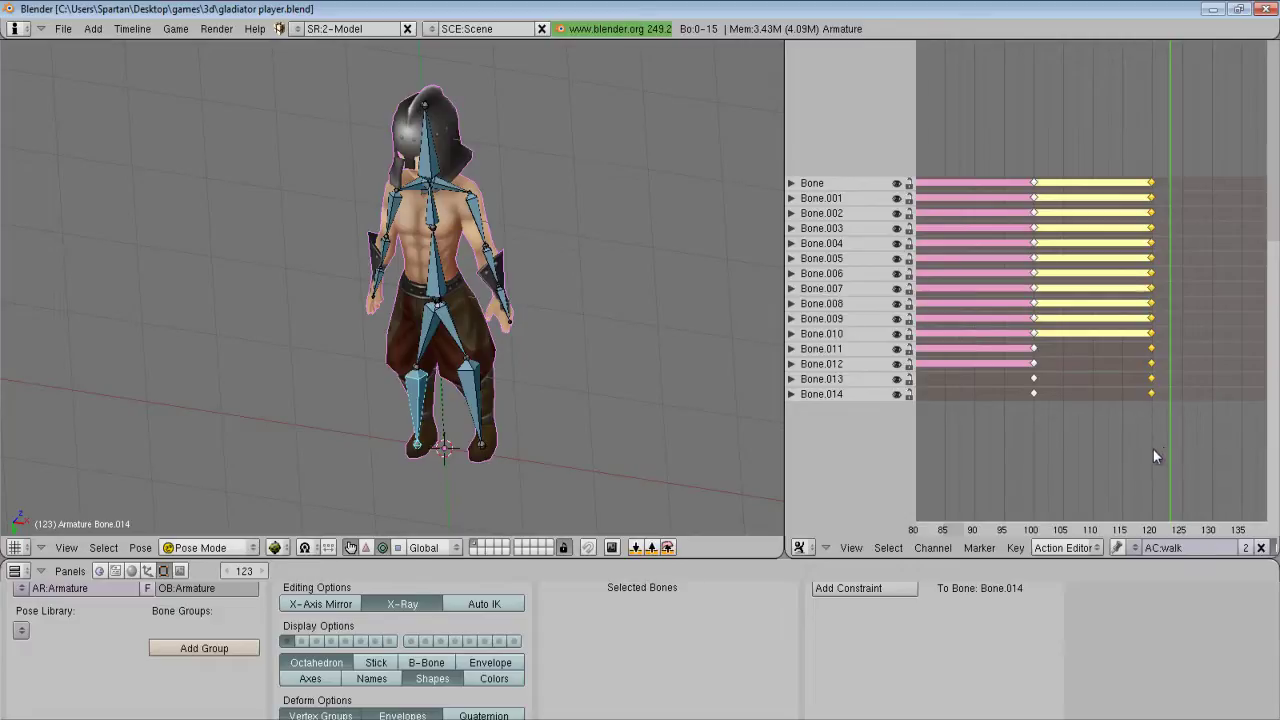
{"action": "middle_click_drag", "start_coordinate": [1148, 451], "coordinate": [1021, 465]}
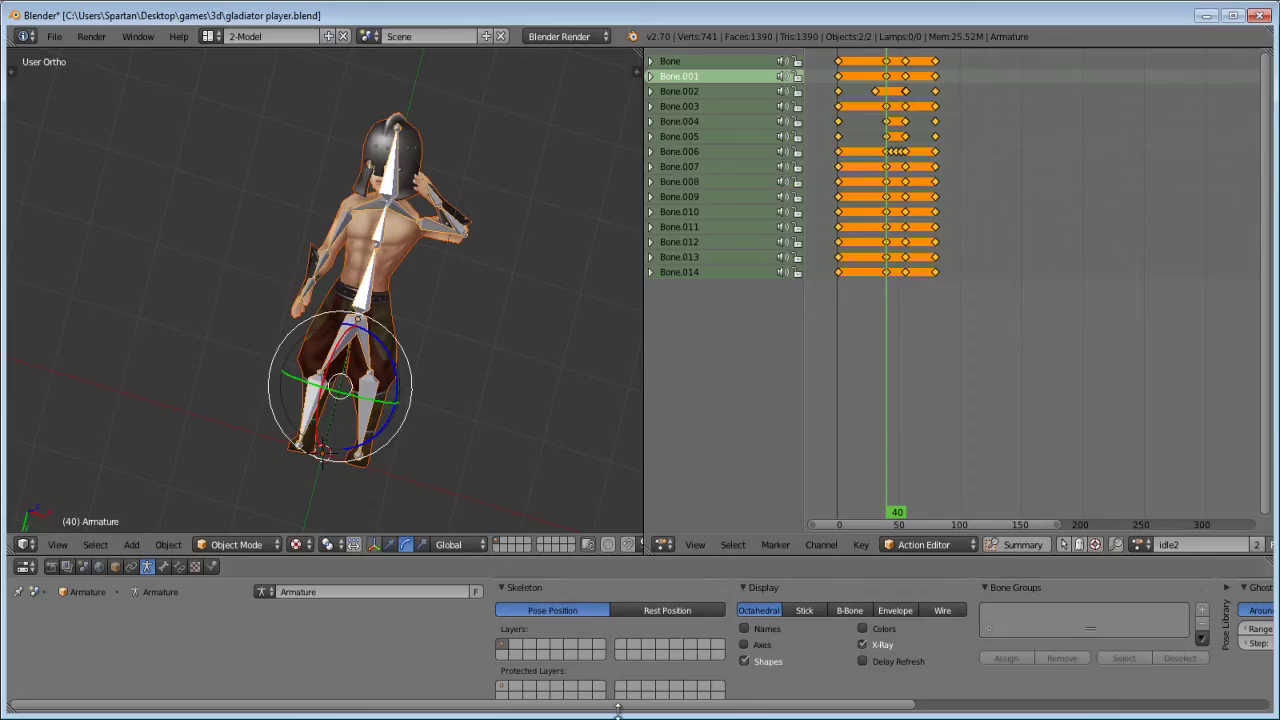
- Switch to the Blender 2.70 window and scrub through the idle2 action from frame 0 to preview the character's motion
{"action": "left_click_drag", "start_coordinate": [881, 394], "coordinate": [824, 391]}
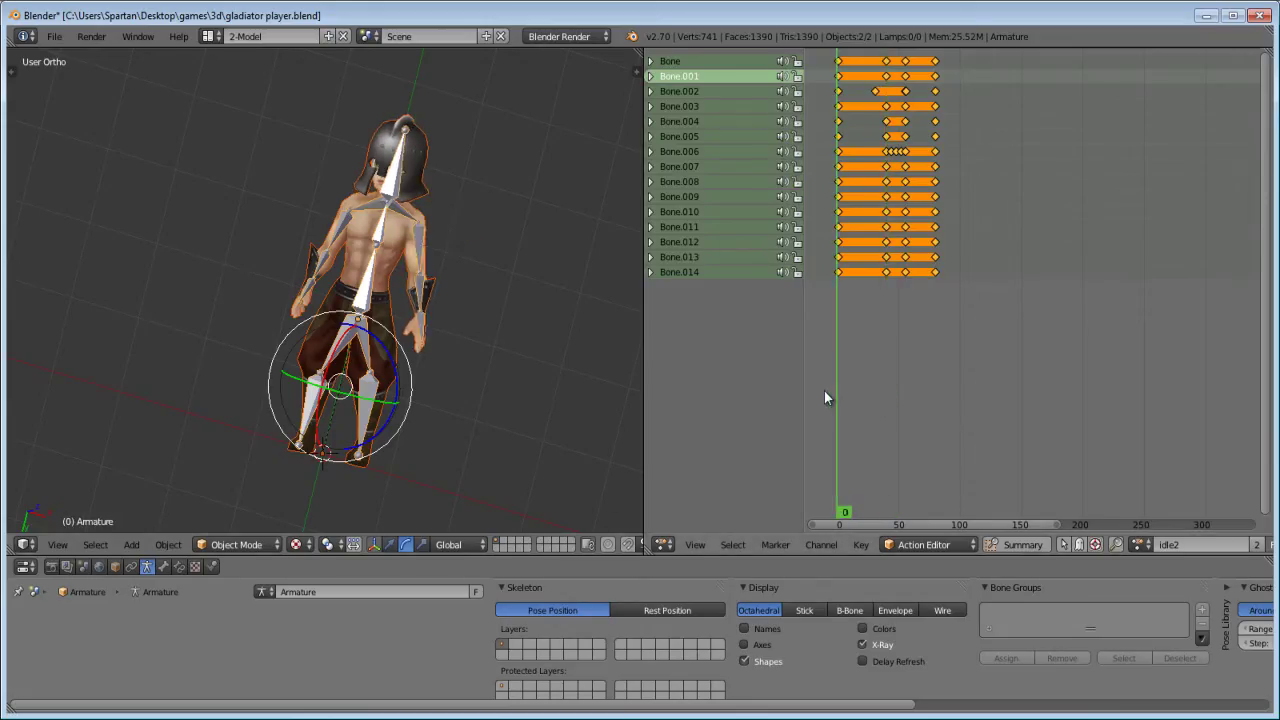
{"action": "middle_click_drag", "start_coordinate": [272, 314], "coordinate": [382, 436]}
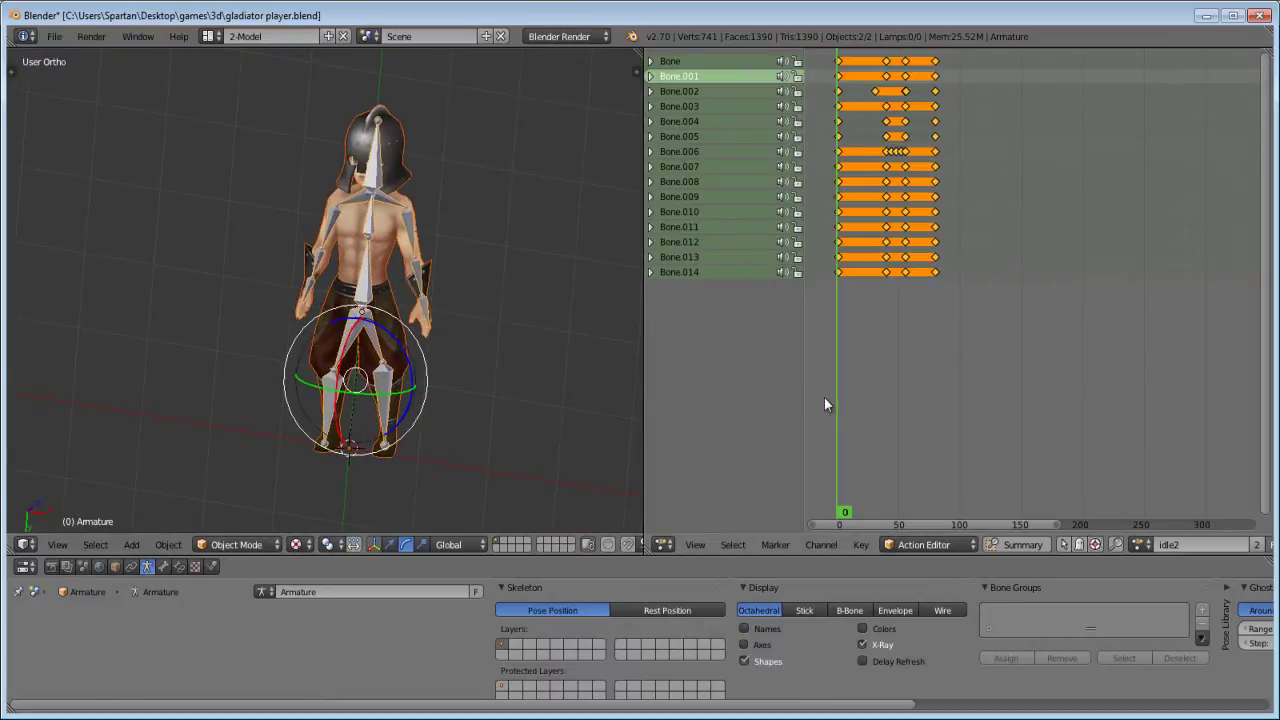
{"action": "left_click_drag", "start_coordinate": [834, 396], "coordinate": [957, 437]}
{"action": "key", "text": "shift+Left"}
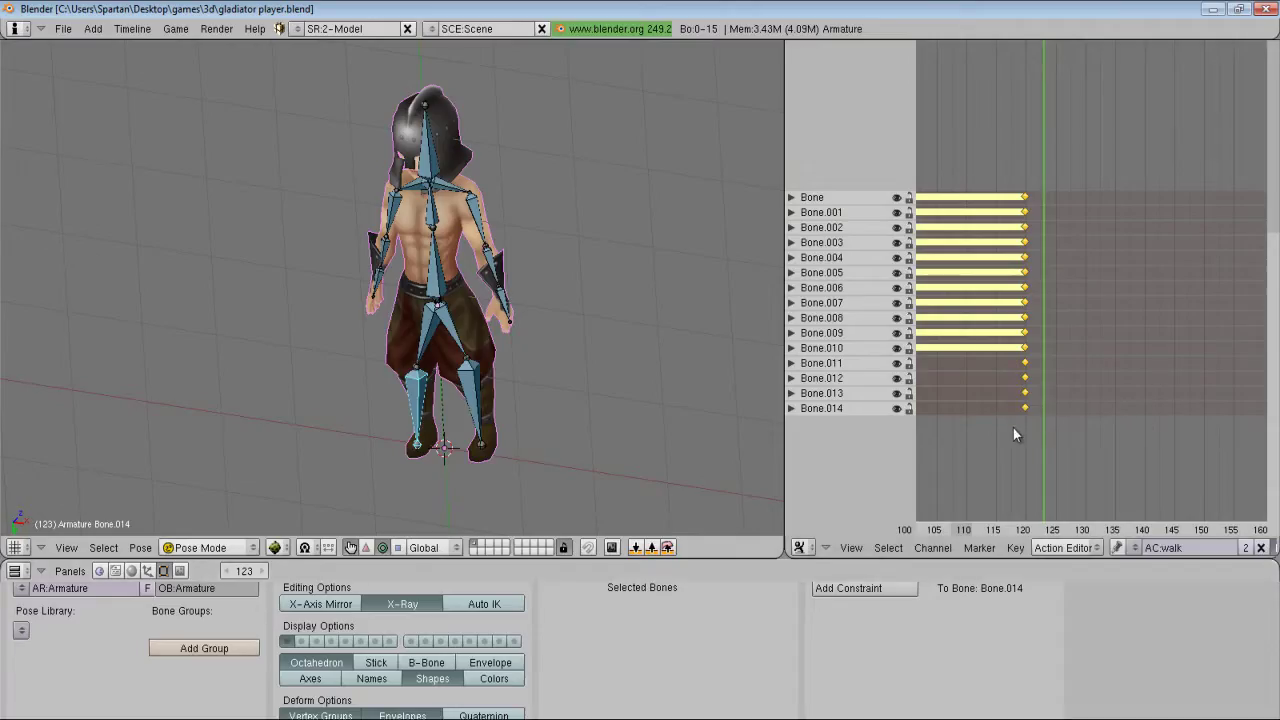
- Move the walk action to its last keyframes at frame 120, and view the idle2 pose at frame 40 for comparison
{"action": "left_click", "coordinate": [1023, 429]}
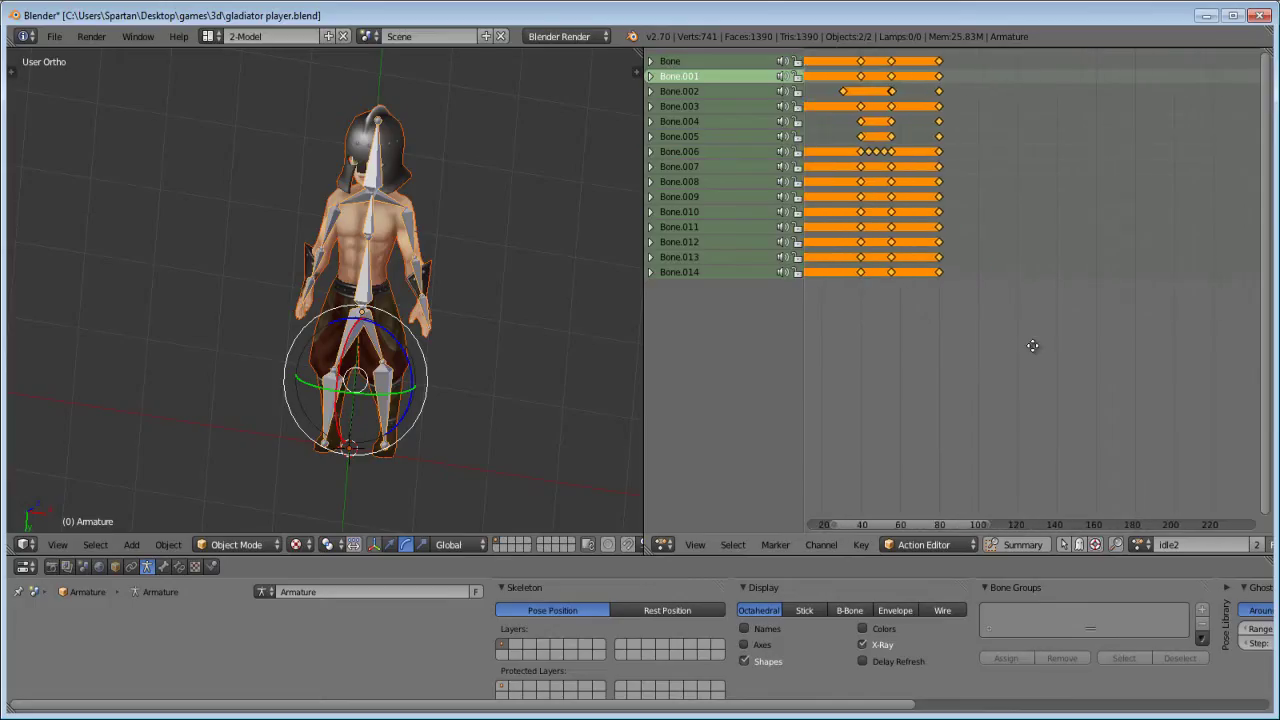
{"action": "middle_click_drag", "start_coordinate": [1032, 346], "coordinate": [1013, 341]}
{"action": "left_click", "coordinate": [961, 334]}
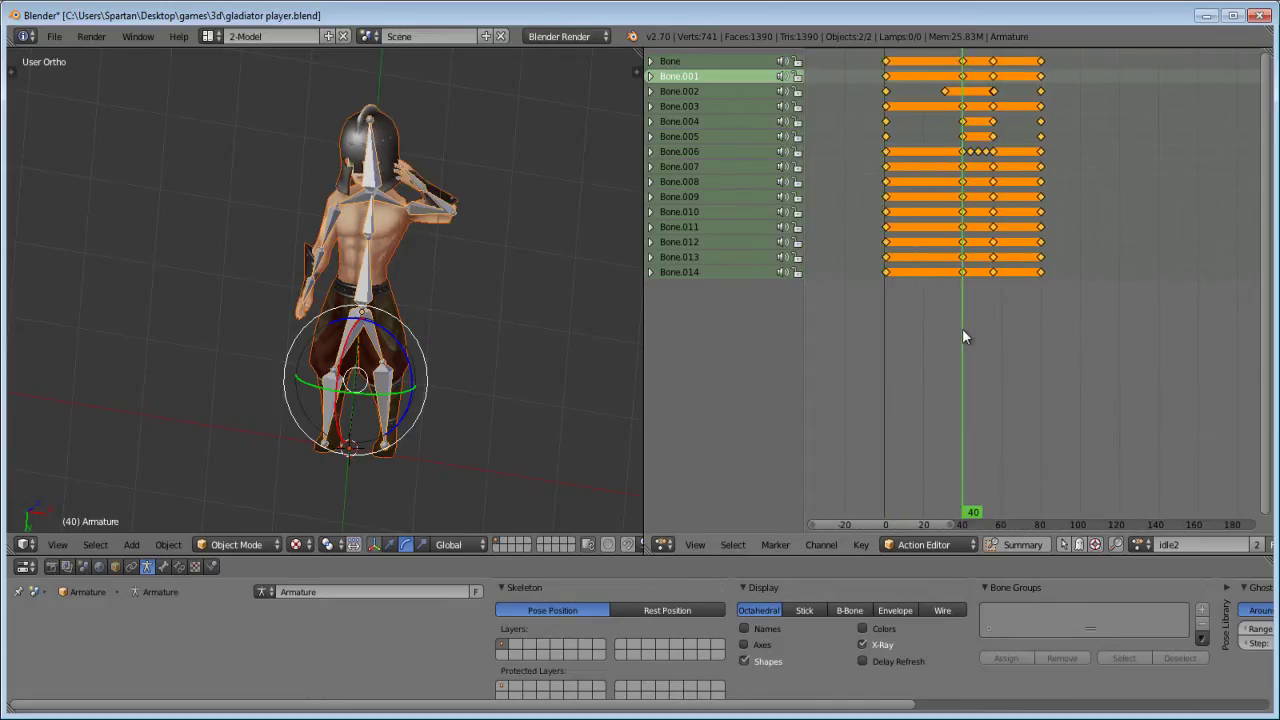
{"action": "middle_click_drag", "start_coordinate": [962, 337], "coordinate": [1053, 344]}
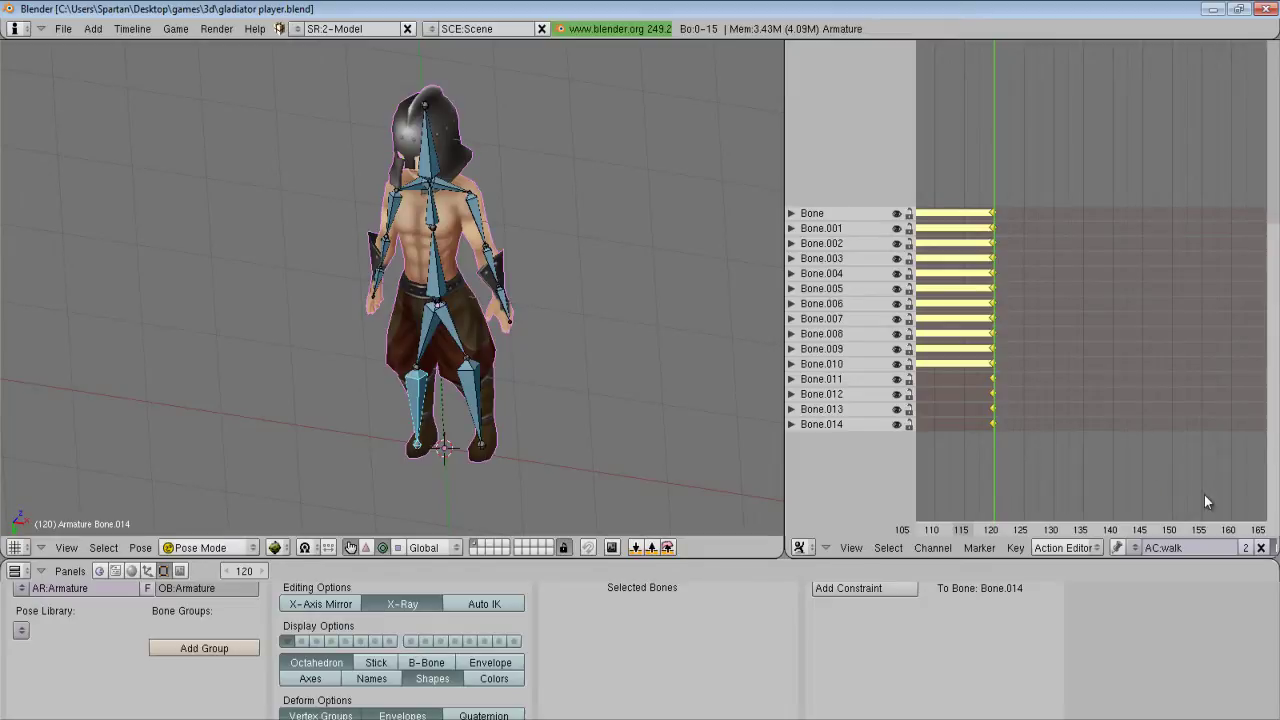
- At frame 160 of the walk action, rotate the gladiator's left upper arm and forearm to raise the hand beside the helmet
{"action": "left_click", "coordinate": [1232, 503]}
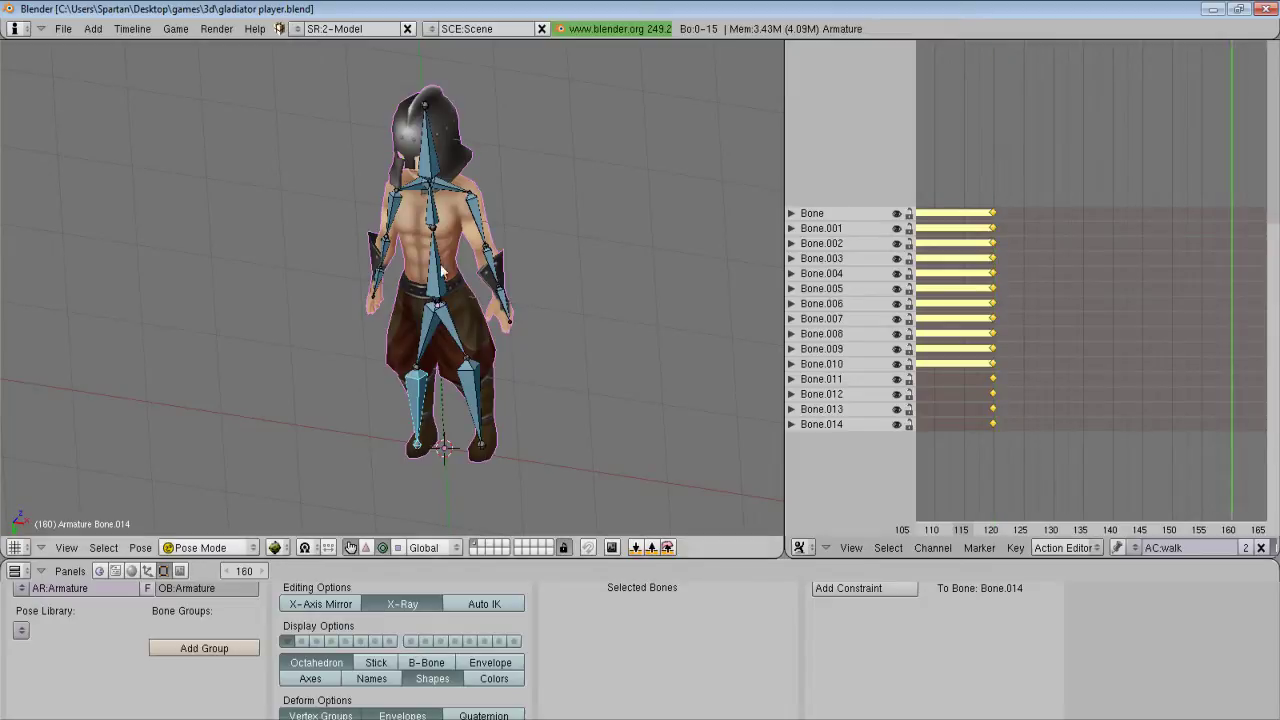
{"action": "right_click", "coordinate": [478, 220]}
{"action": "middle_click_drag", "start_coordinate": [478, 220], "coordinate": [490, 218]}
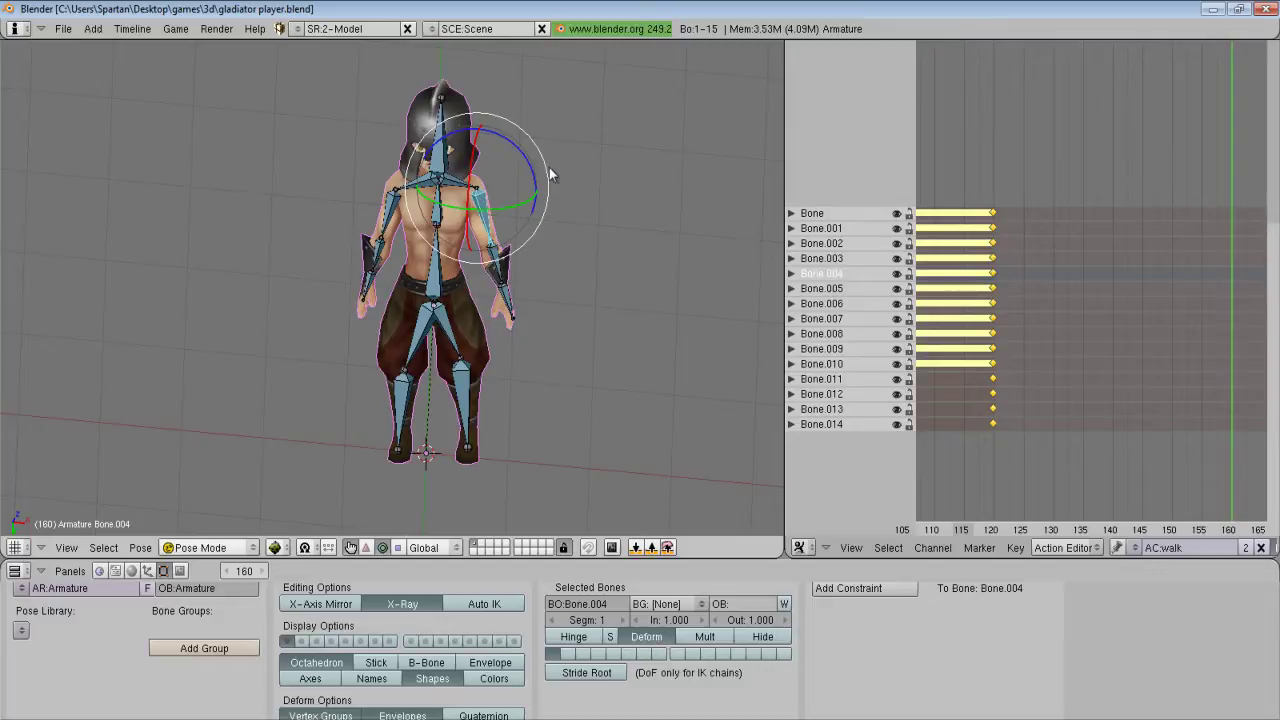
{"action": "left_click_drag", "start_coordinate": [516, 150], "coordinate": [500, 64]}
{"action": "left_click_drag", "start_coordinate": [467, 195], "coordinate": [473, 216]}
{"action": "right_click", "coordinate": [548, 195]}
{"action": "left_click_drag", "start_coordinate": [586, 168], "coordinate": [508, 155]}
{"action": "right_click", "coordinate": [503, 185]}
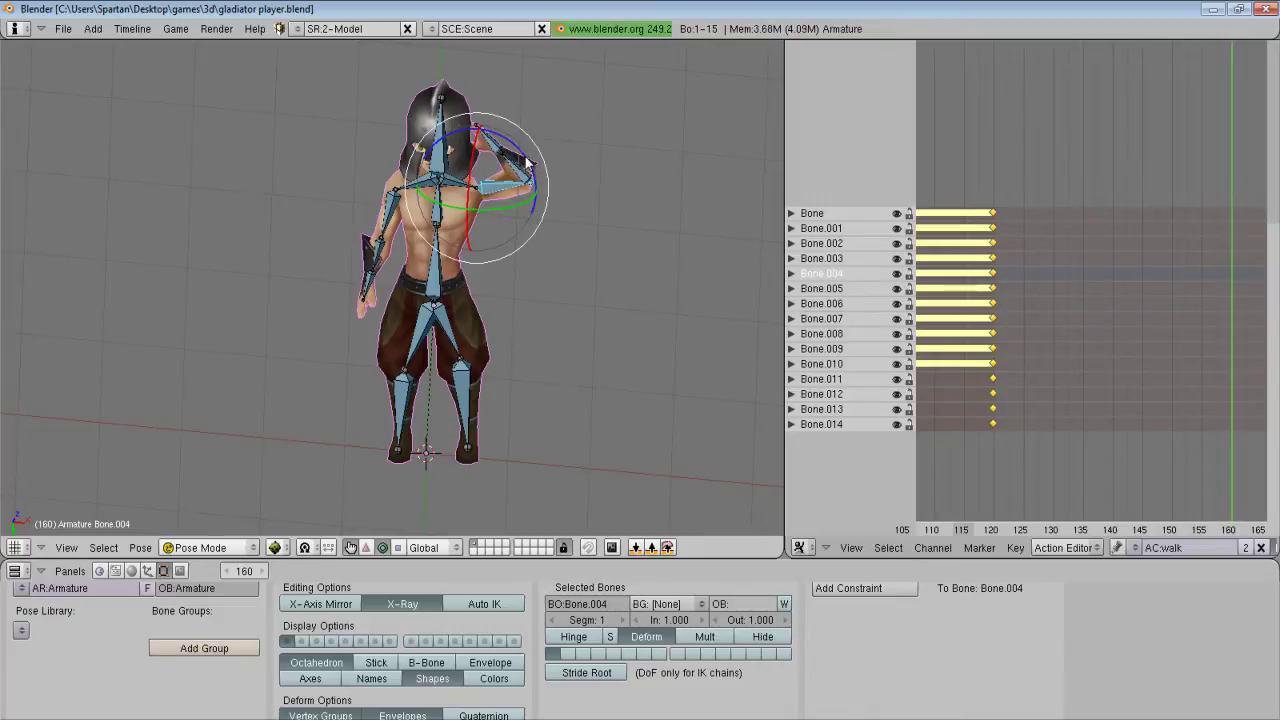
{"action": "left_click_drag", "start_coordinate": [526, 157], "coordinate": [528, 160]}
- Rotate the head bone, Bone.002, to tilt and turn the gladiator's head
{"action": "scroll", "coordinate": [466, 160], "scroll_direction": "up", "scroll_amount": 2}
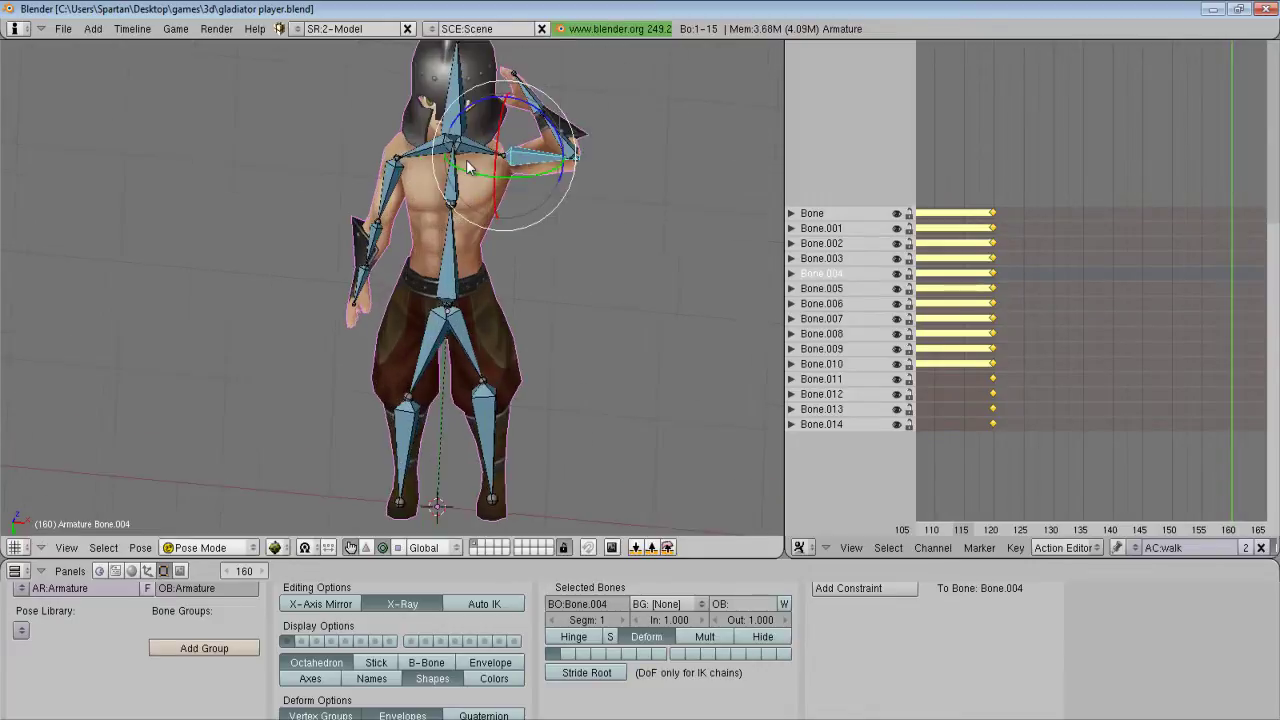
{"action": "middle_click_drag", "start_coordinate": [467, 161], "coordinate": [447, 235], "text": "shift"}
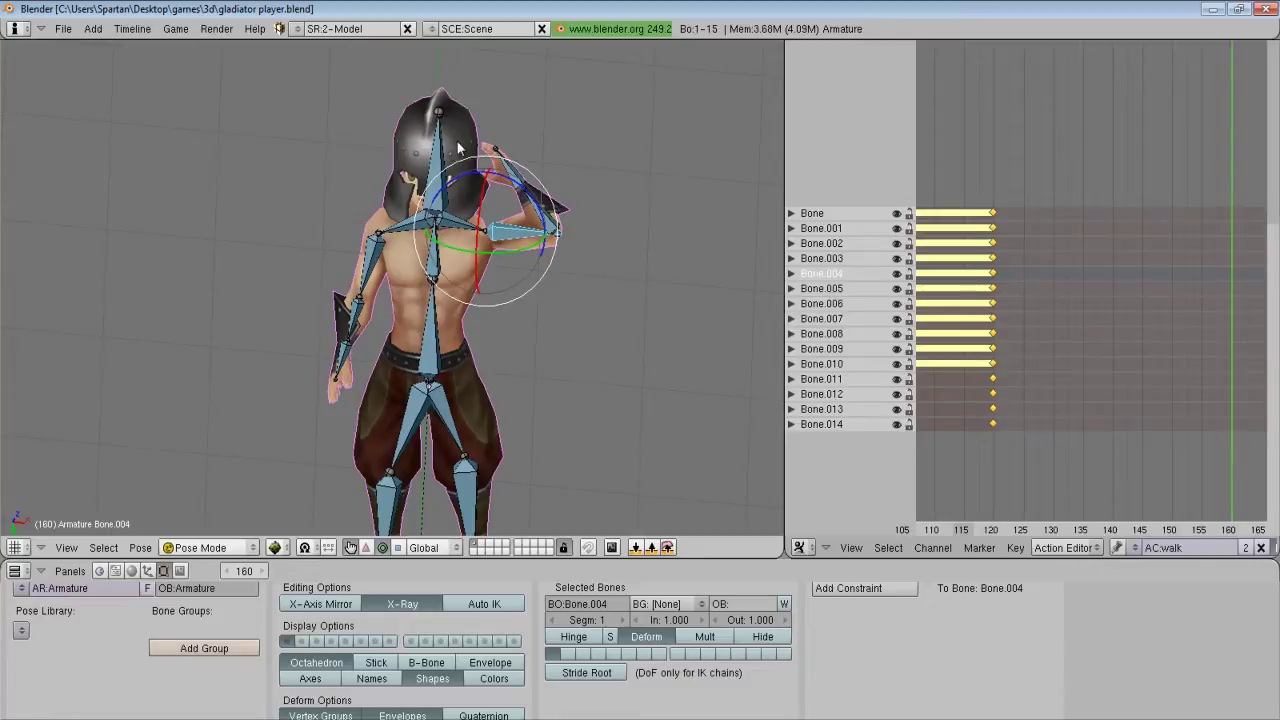
{"action": "right_click", "coordinate": [437, 177]}
{"action": "left_click_drag", "start_coordinate": [452, 158], "coordinate": [488, 185]}
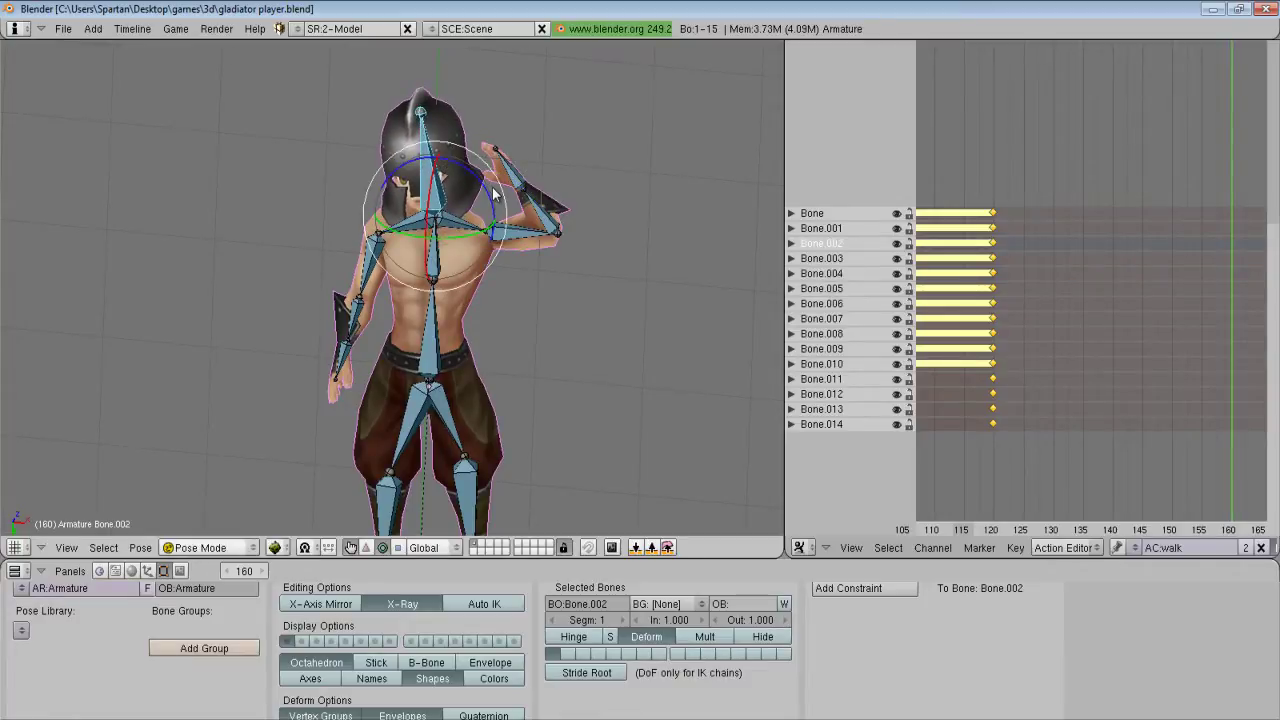
- Adjust the rotation of the raised upper arm, Bone.004, to bring the hand closer to the helmet
{"action": "right_click", "coordinate": [534, 216]}
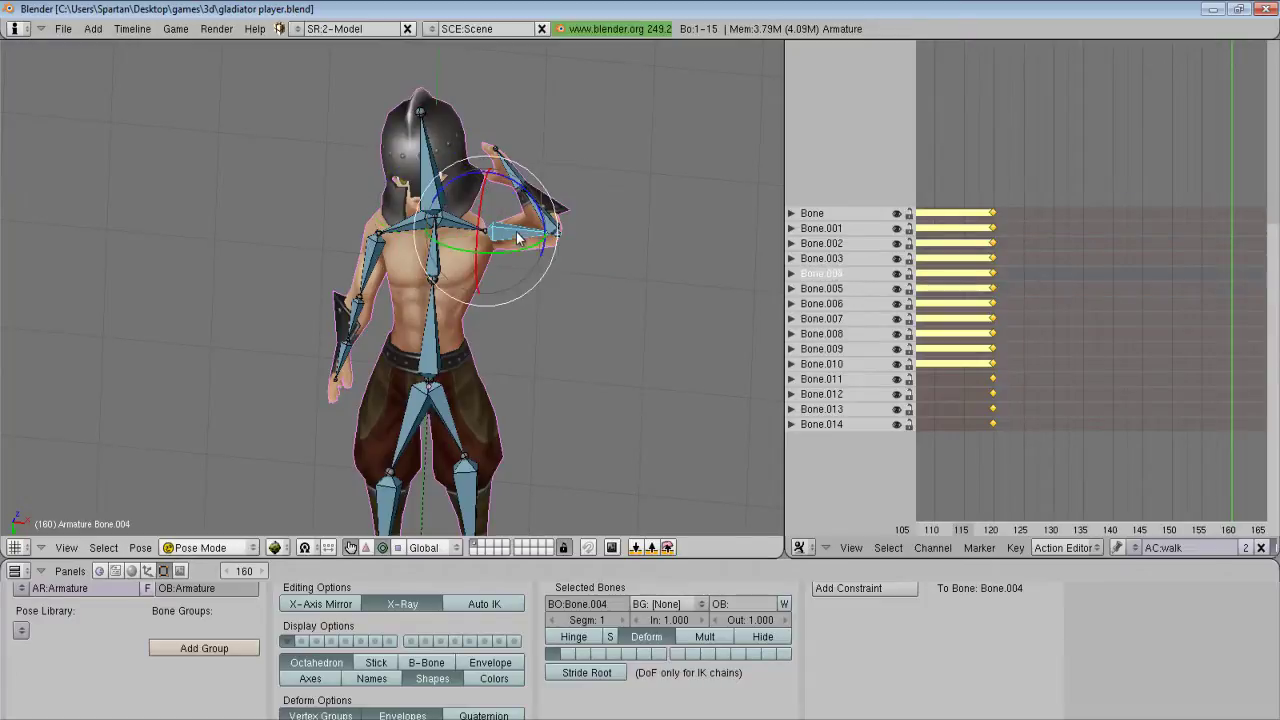
{"action": "left_click_drag", "start_coordinate": [524, 188], "coordinate": [498, 184]}
{"action": "middle_click_drag", "start_coordinate": [495, 188], "coordinate": [442, 279]}
{"action": "left_click_drag", "start_coordinate": [420, 248], "coordinate": [464, 255]}
{"action": "middle_click_drag", "start_coordinate": [464, 255], "coordinate": [487, 230]}
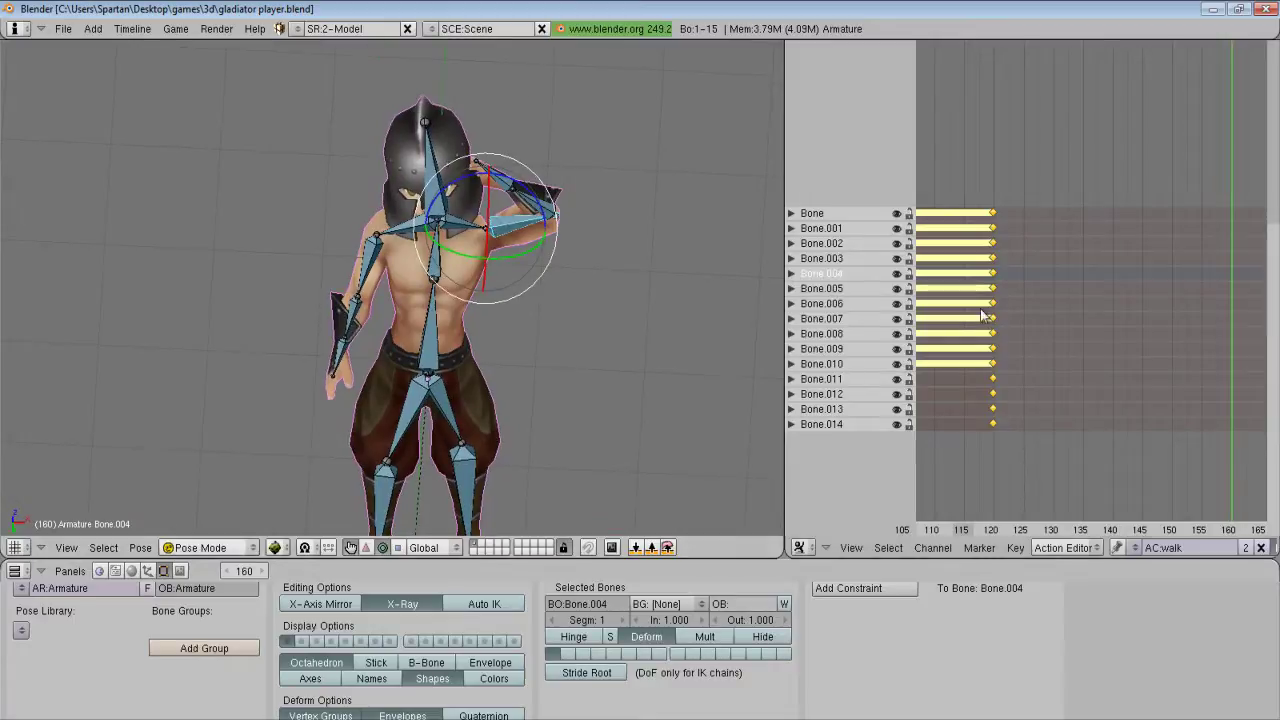
- Select all of the armature's bones and insert LocRotScale keyframes for them at frame 160 of the walk action
{"action": "key", "text": "a"}
{"action": "key", "text": "a"}
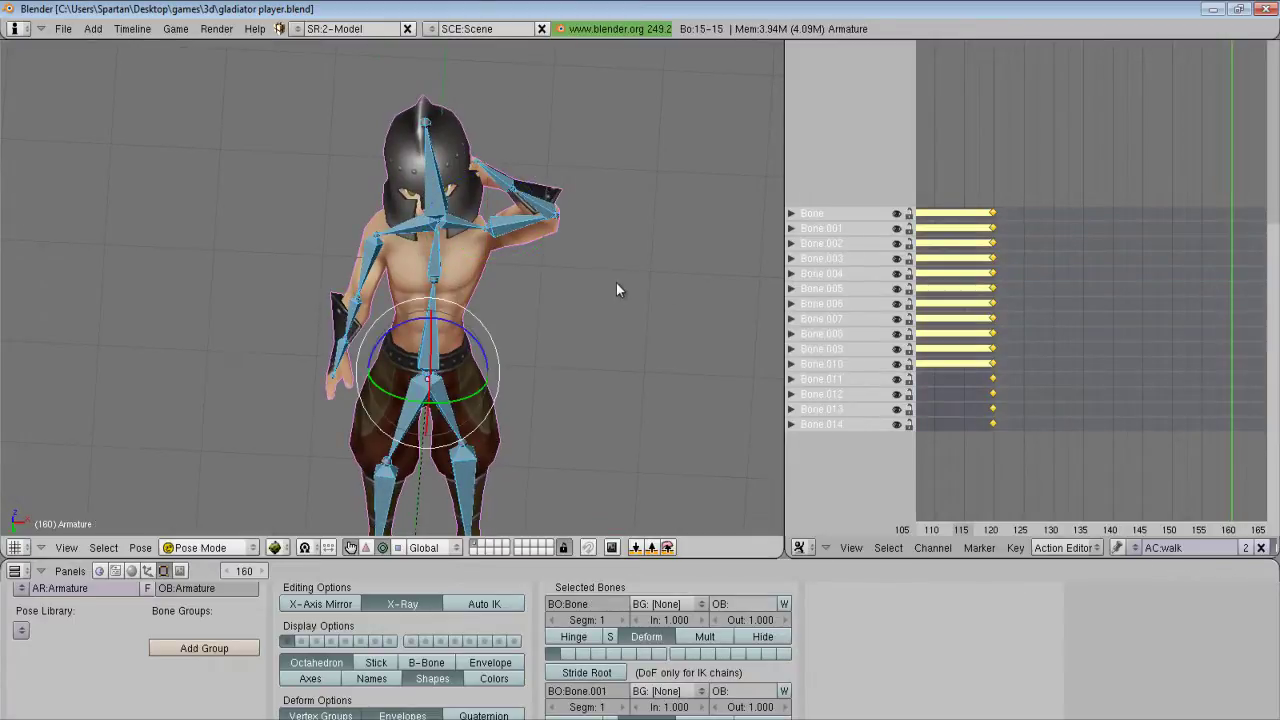
{"action": "key", "text": "a"}
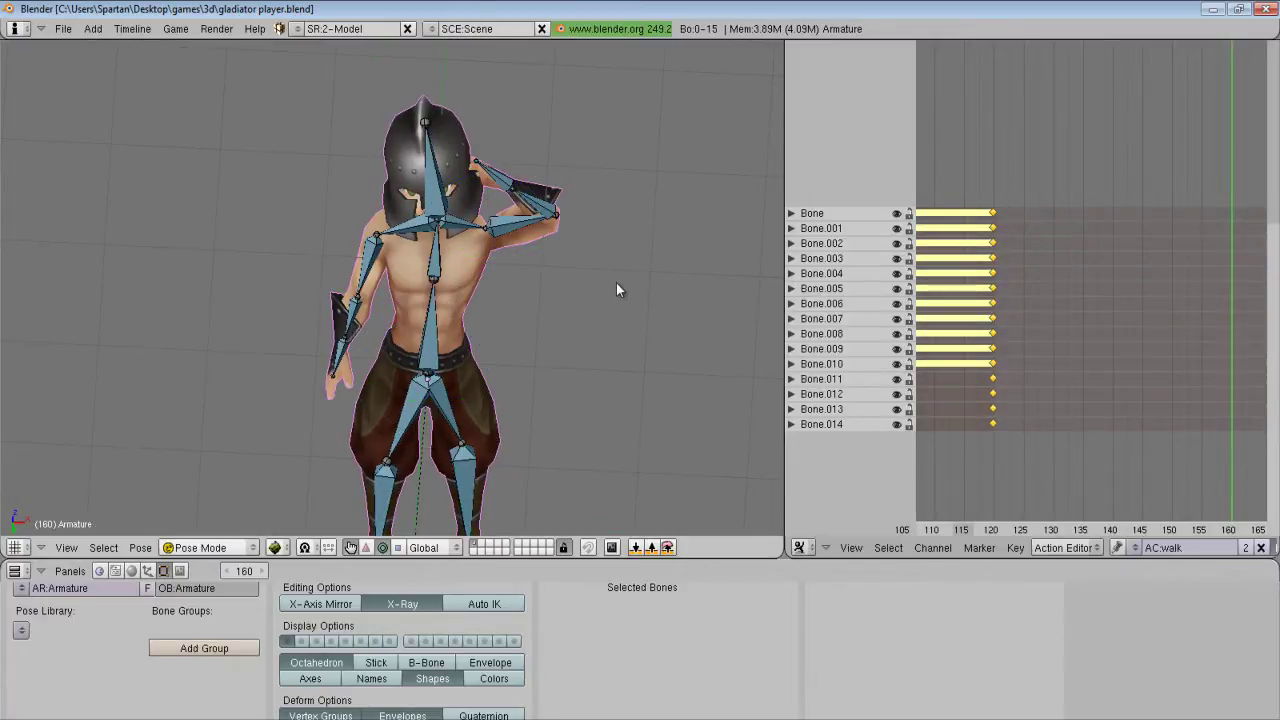
{"action": "key", "text": "a"}
{"action": "key", "text": "i"}
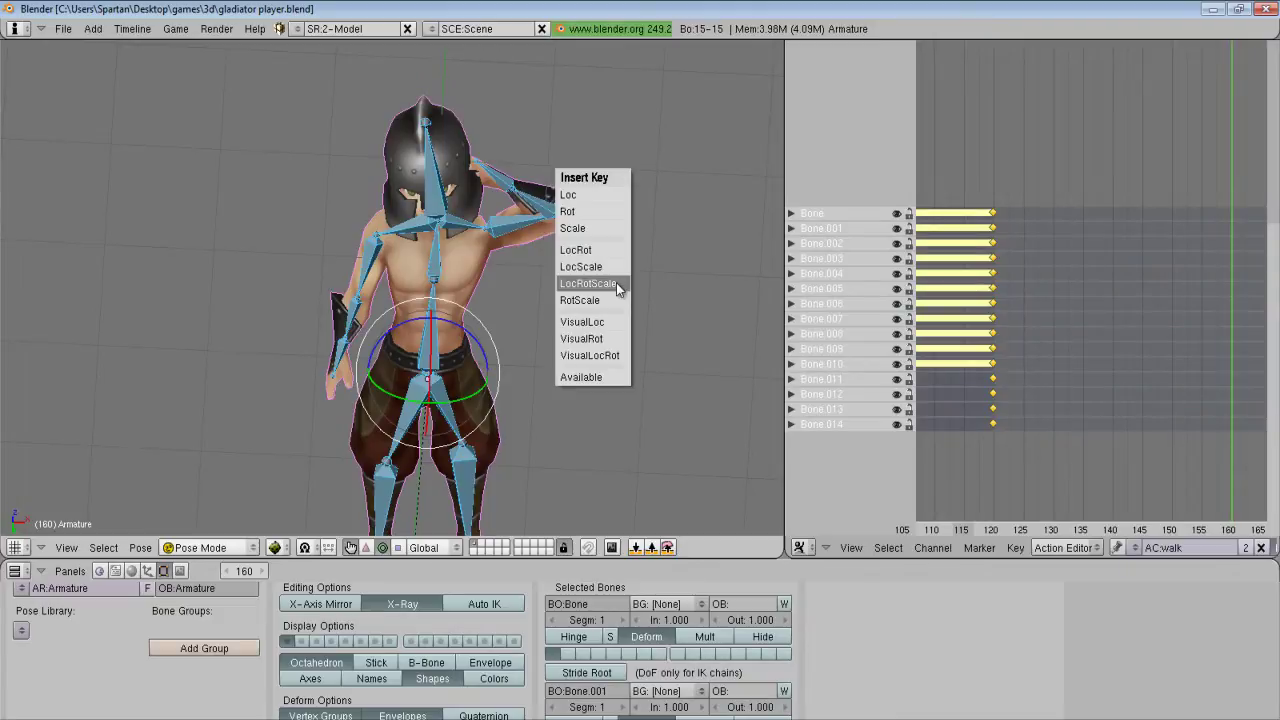
{"action": "left_click", "coordinate": [613, 287]}
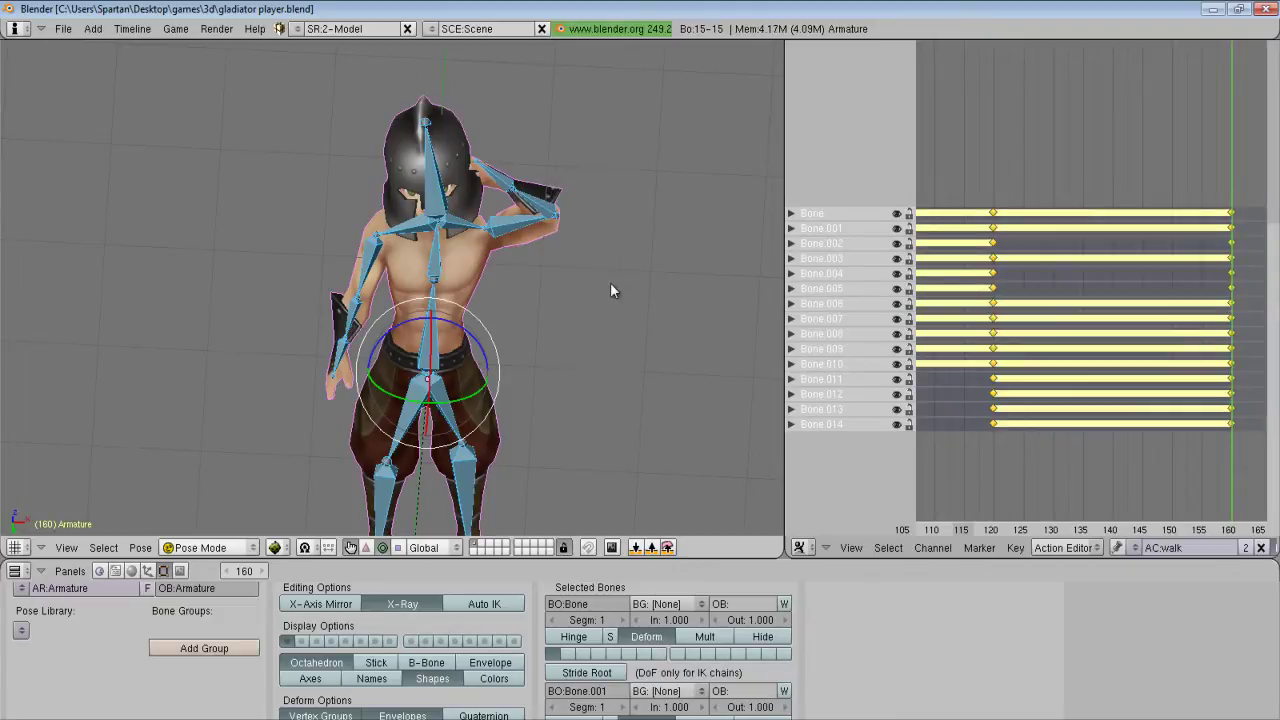
- Play the walk action from frame 1, viewing the gladiator from an angle to check the transition into the raised-hand pose
{"action": "scroll", "coordinate": [1115, 400], "scroll_direction": "down", "scroll_amount": 1}
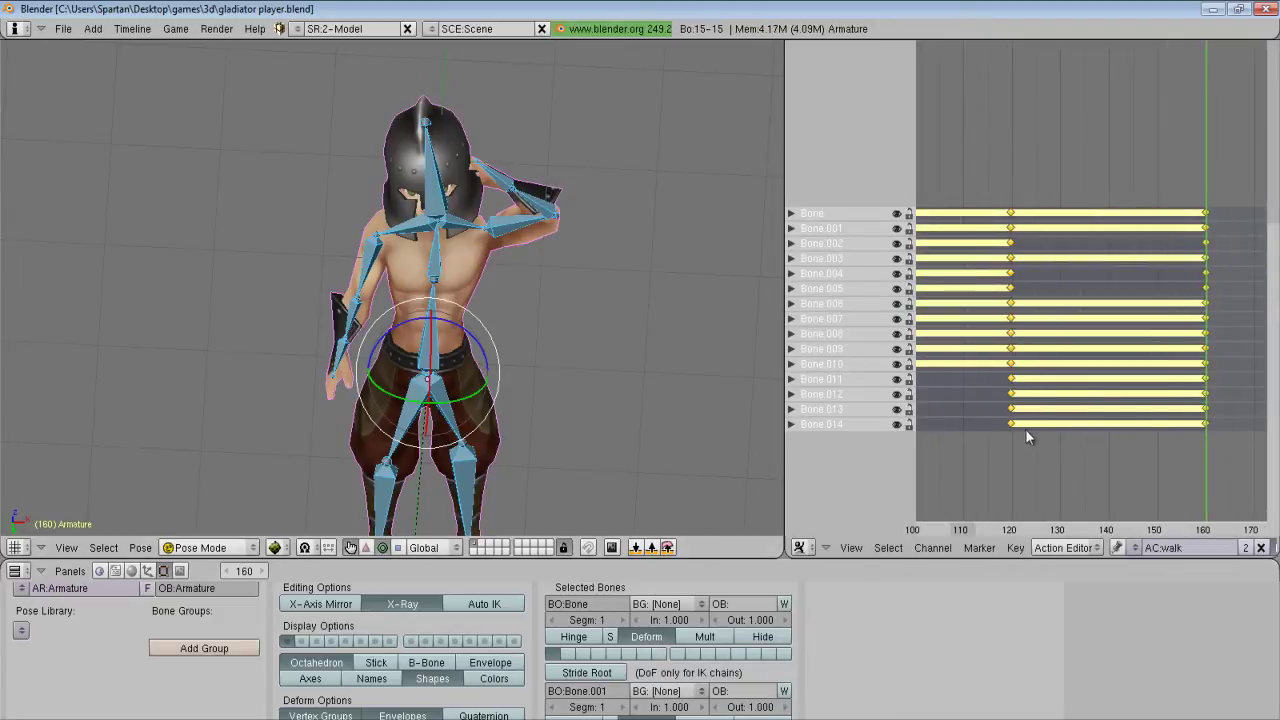
{"action": "scroll", "coordinate": [1030, 430], "scroll_direction": "down", "scroll_amount": 3}
{"action": "left_click_drag", "start_coordinate": [1041, 432], "coordinate": [808, 430]}
{"action": "scroll", "coordinate": [1041, 445], "scroll_direction": "down", "scroll_amount": 4}
{"action": "key", "text": "shift+Left"}
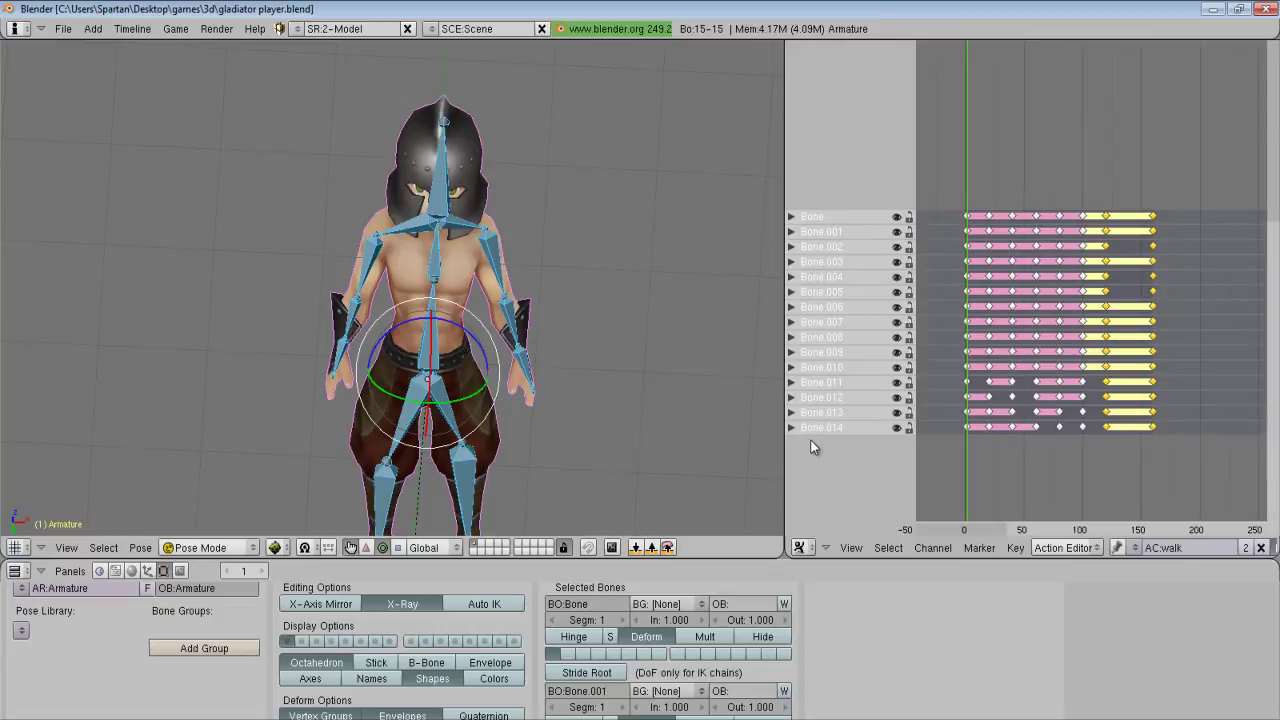
{"action": "key", "text": "alt+a"}
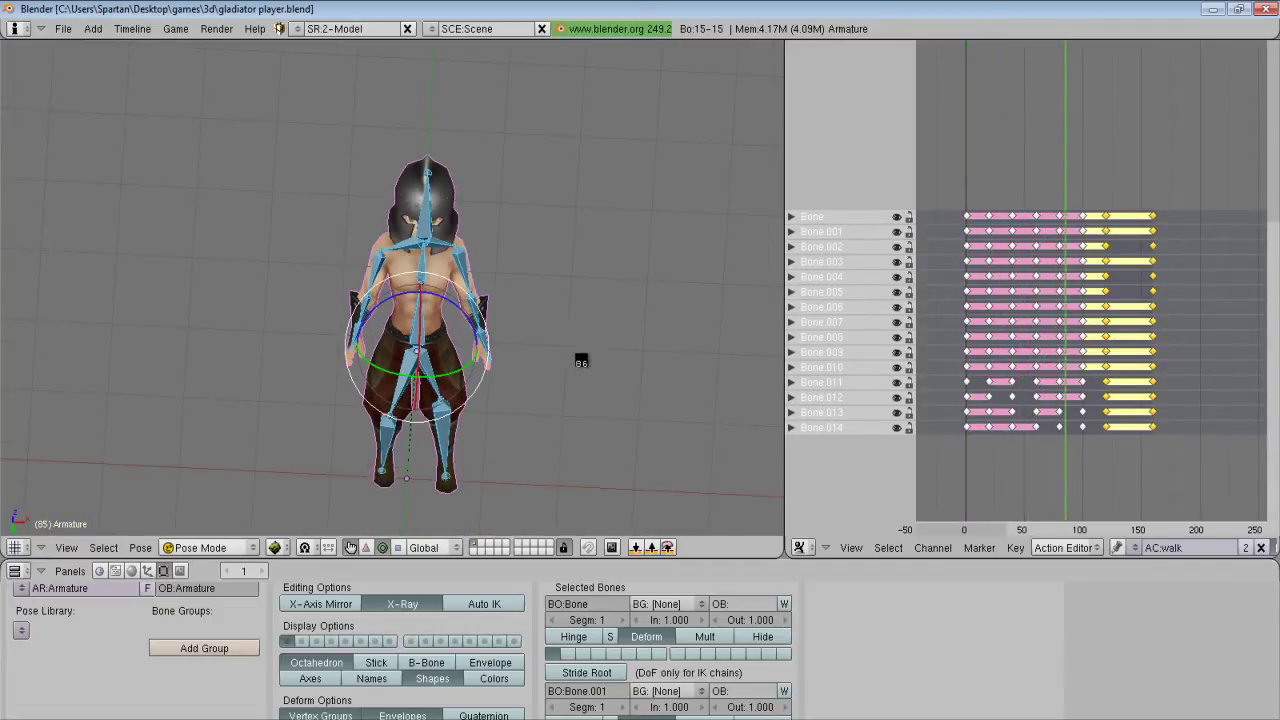
{"action": "middle_click_drag", "start_coordinate": [580, 354], "coordinate": [522, 386]}
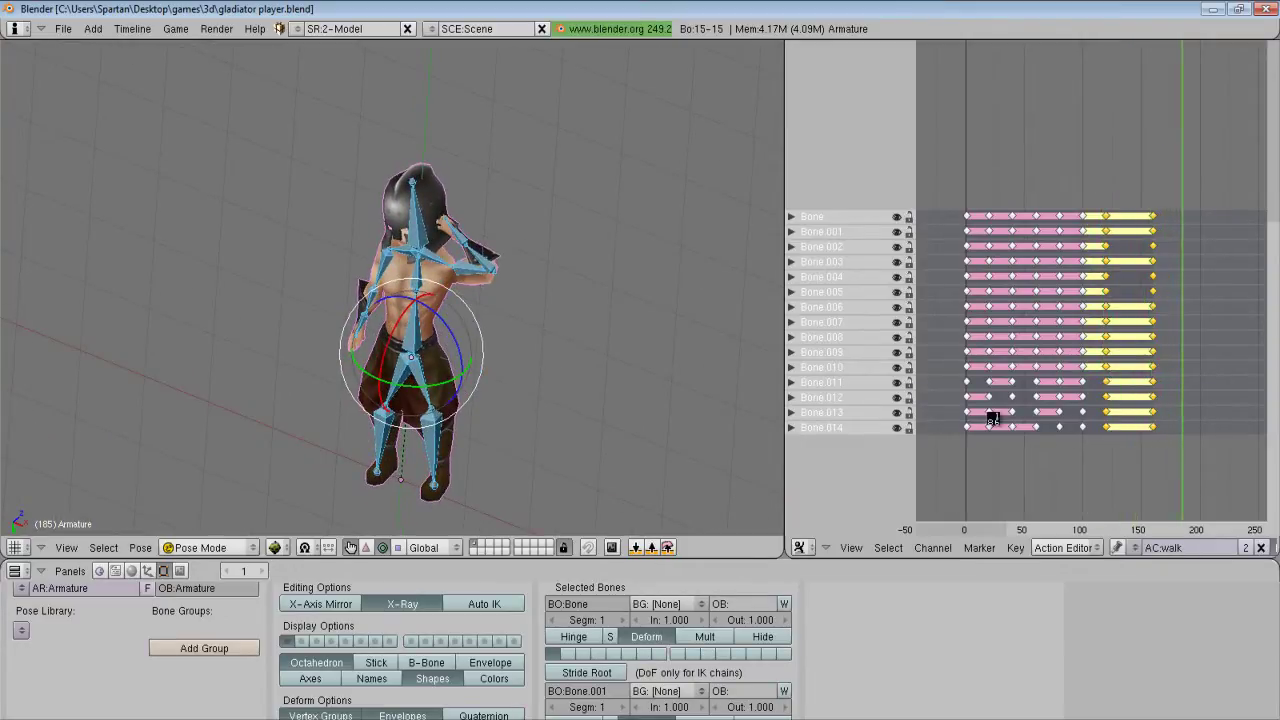
{"action": "key", "text": "Escape"}
- Return the walk action to frame 160, and examine the hand keyframes after frame 40 in the idle2 action for comparison
{"action": "scroll", "coordinate": [1180, 483], "scroll_direction": "up", "scroll_amount": 4}
{"action": "middle_click_drag", "start_coordinate": [1171, 480], "coordinate": [1028, 471]}
{"action": "scroll", "coordinate": [1100, 474], "scroll_direction": "up", "scroll_amount": 4}
{"action": "left_click_drag", "start_coordinate": [1138, 462], "coordinate": [1149, 462]}
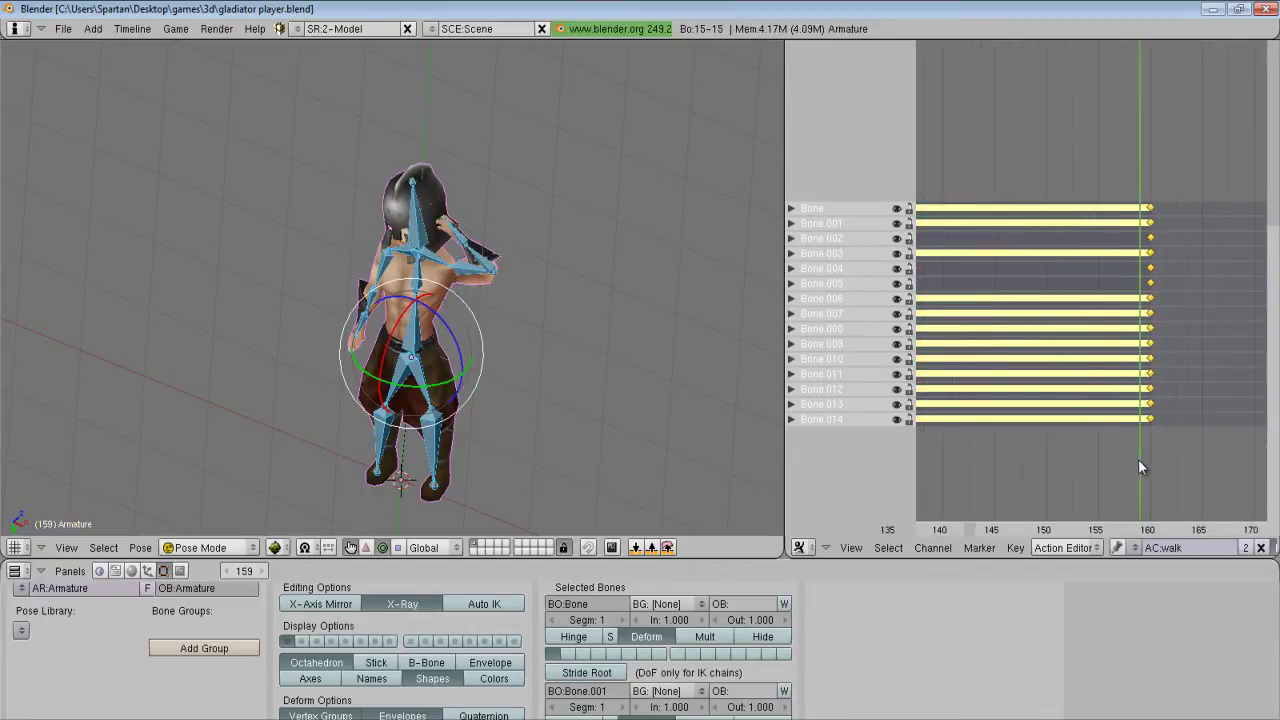
{"action": "middle_click_drag", "start_coordinate": [1224, 464], "coordinate": [1151, 468]}
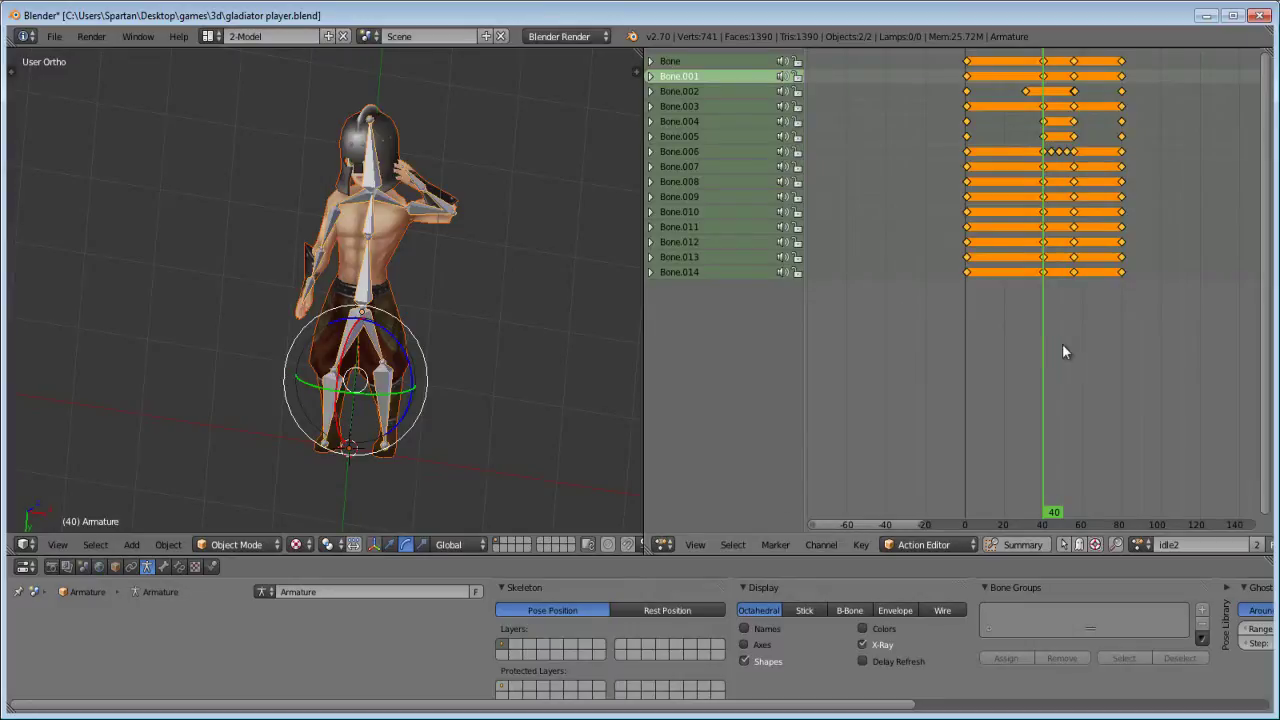
{"action": "mouse_move", "coordinate": [1044, 343]}
{"action": "left_mouse_down"}
{"action": "mouse_move", "coordinate": [1069, 342]}
{"action": "mouse_move", "coordinate": [1056, 344]}
{"action": "left_mouse_up"}
{"action": "scroll", "coordinate": [1088, 330], "scroll_direction": "up", "scroll_amount": 3}
{"action": "scroll", "coordinate": [1046, 441], "scroll_direction": "up", "scroll_amount": 5}
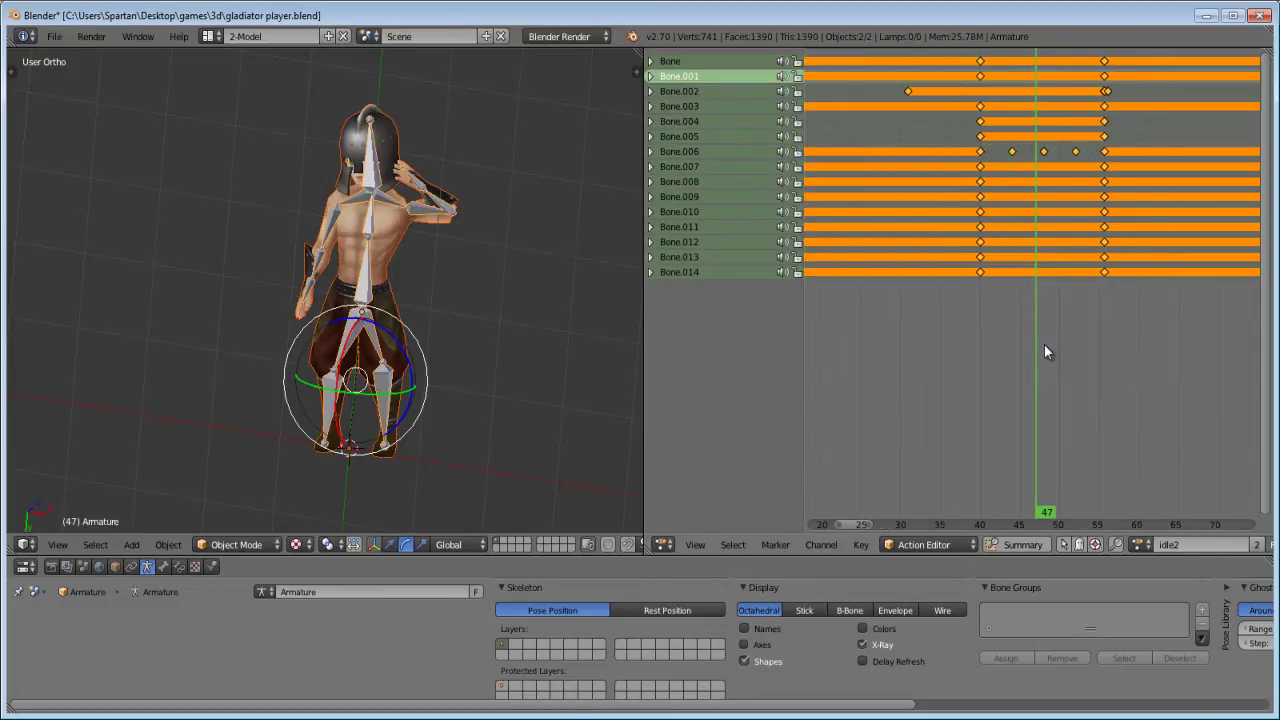
{"action": "left_click_drag", "start_coordinate": [945, 301], "coordinate": [999, 319]}
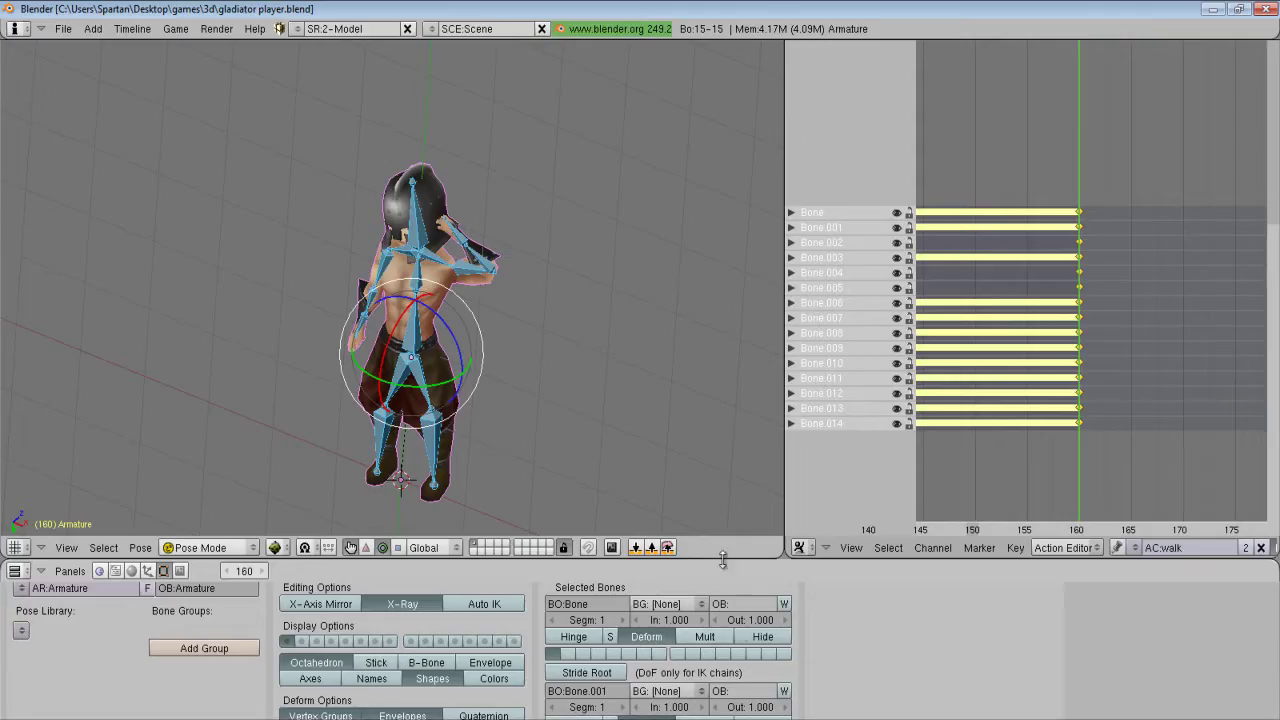
- At frame 164 of the walk action, rotate the raised hand bone, Bone.006, about the Z axis away from the helmet
{"action": "middle_click_drag", "start_coordinate": [1163, 434], "coordinate": [1063, 449], "text": "ctrl"}
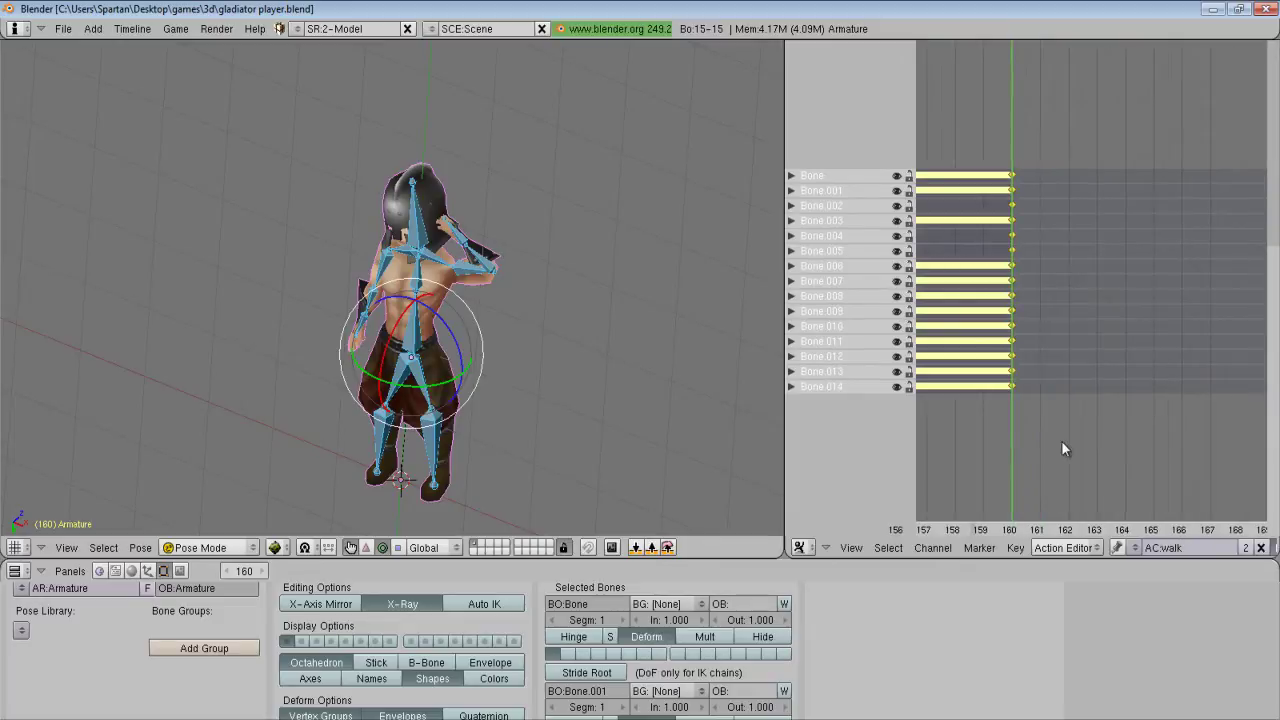
{"action": "left_click", "coordinate": [1125, 465]}
{"action": "scroll", "coordinate": [196, 329], "scroll_direction": "up", "scroll_amount": 6}
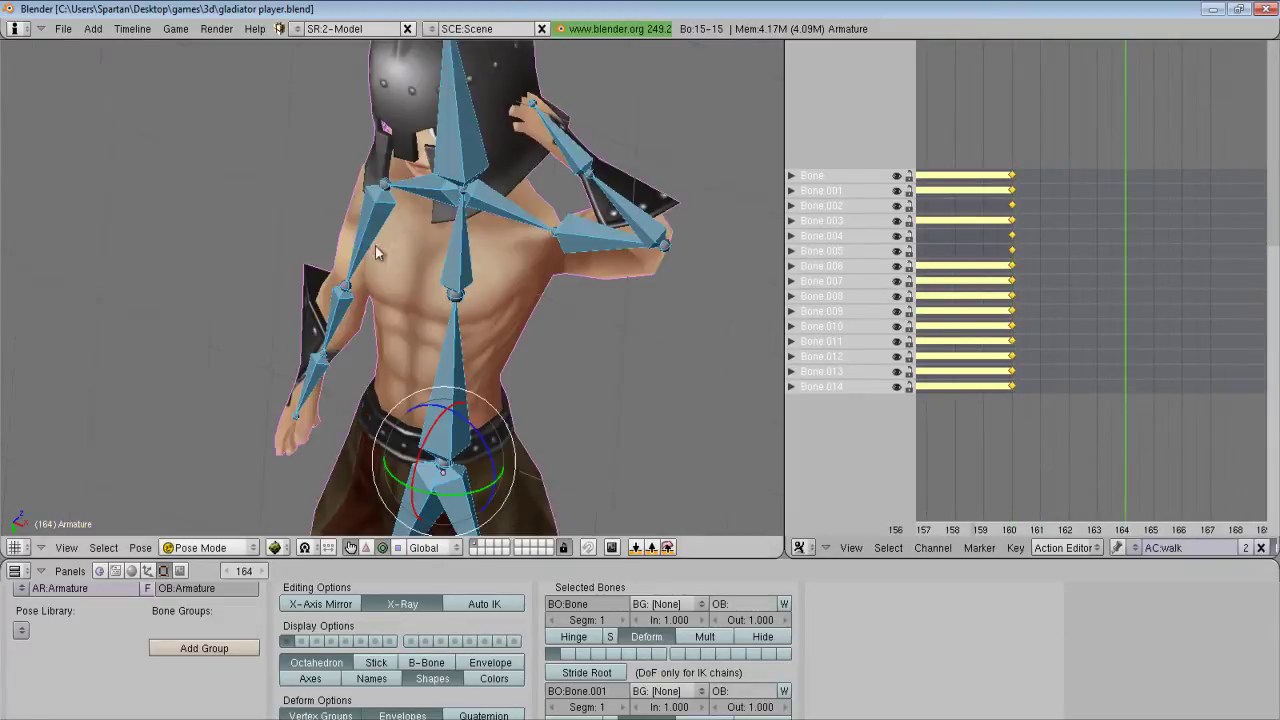
{"action": "right_click", "coordinate": [582, 142]}
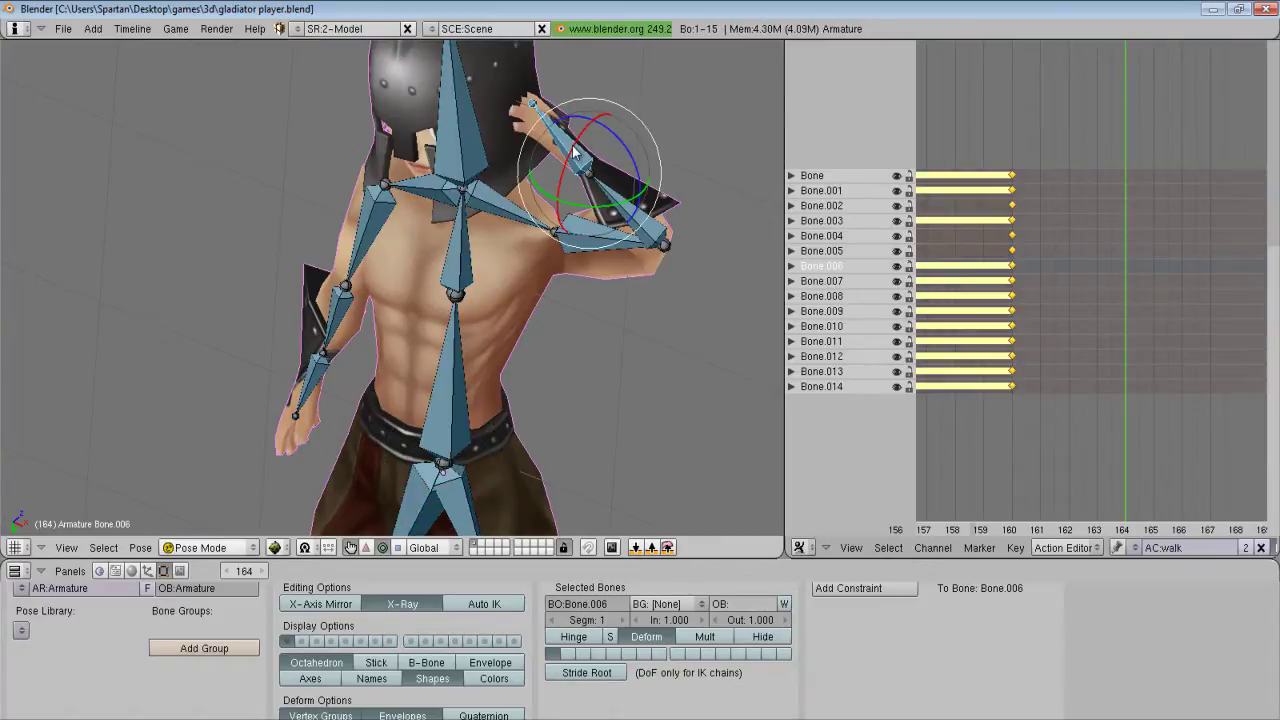
{"action": "key", "text": "r"}
{"action": "key", "text": "z"}
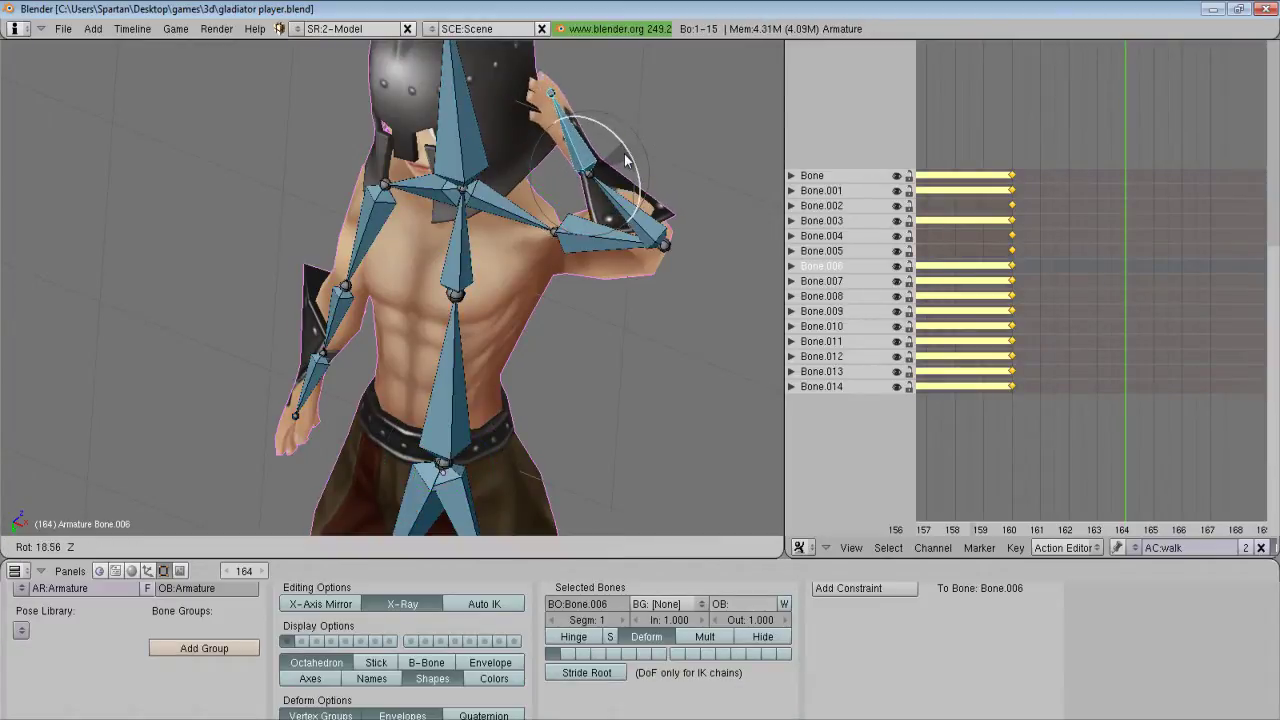
{"action": "left_click", "coordinate": [617, 158]}
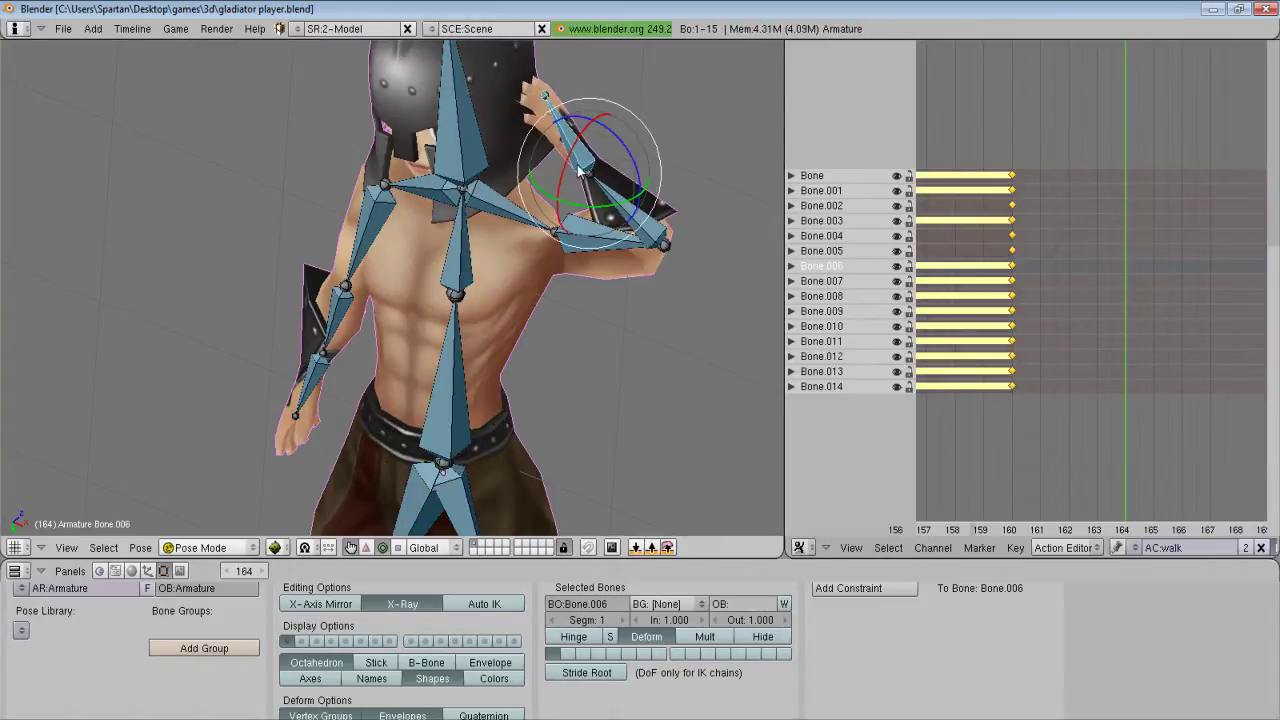
- Select all bones and insert keyframes for them at frame 164
{"action": "key", "text": "a"}
{"action": "key", "text": "a"}
{"action": "key", "text": "i"}
{"action": "left_click", "coordinate": [577, 165]}
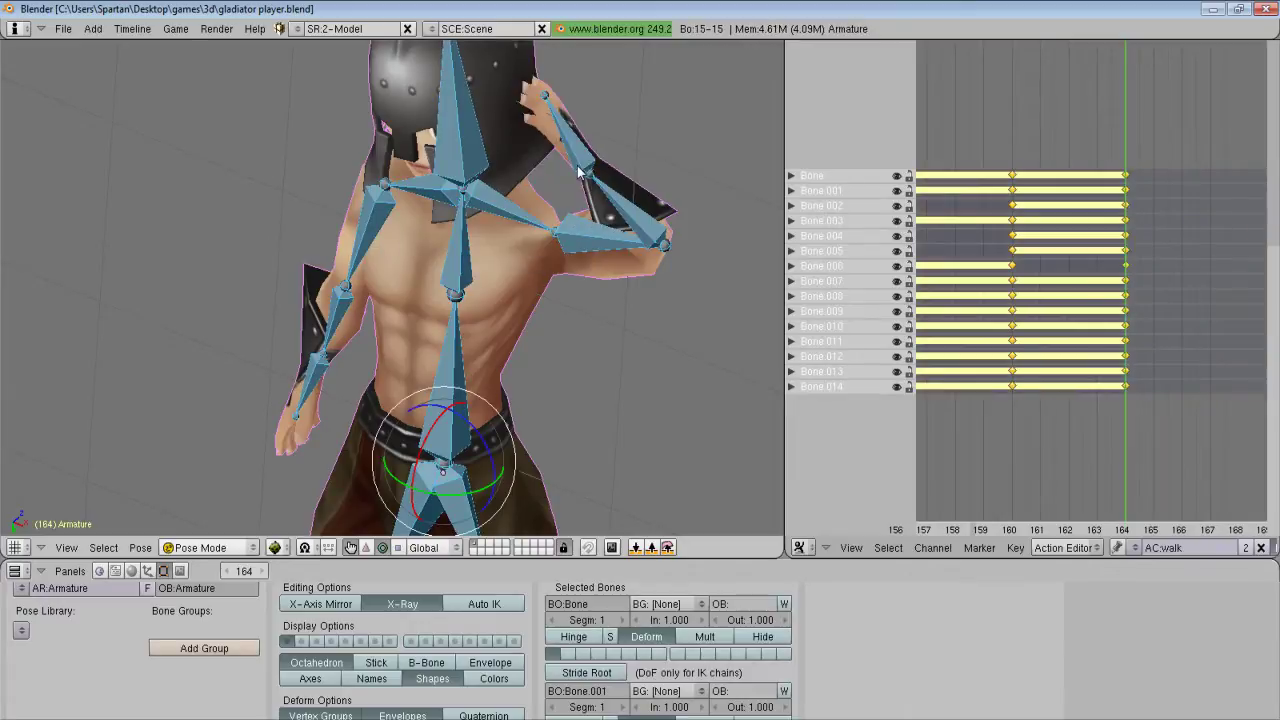
- At frame 168, rotate Bone.006 so the raised hand bends toward the helmet, and insert LocRotScale keyframes for all bones
{"action": "middle_click_drag", "start_coordinate": [1114, 425], "coordinate": [1023, 427]}
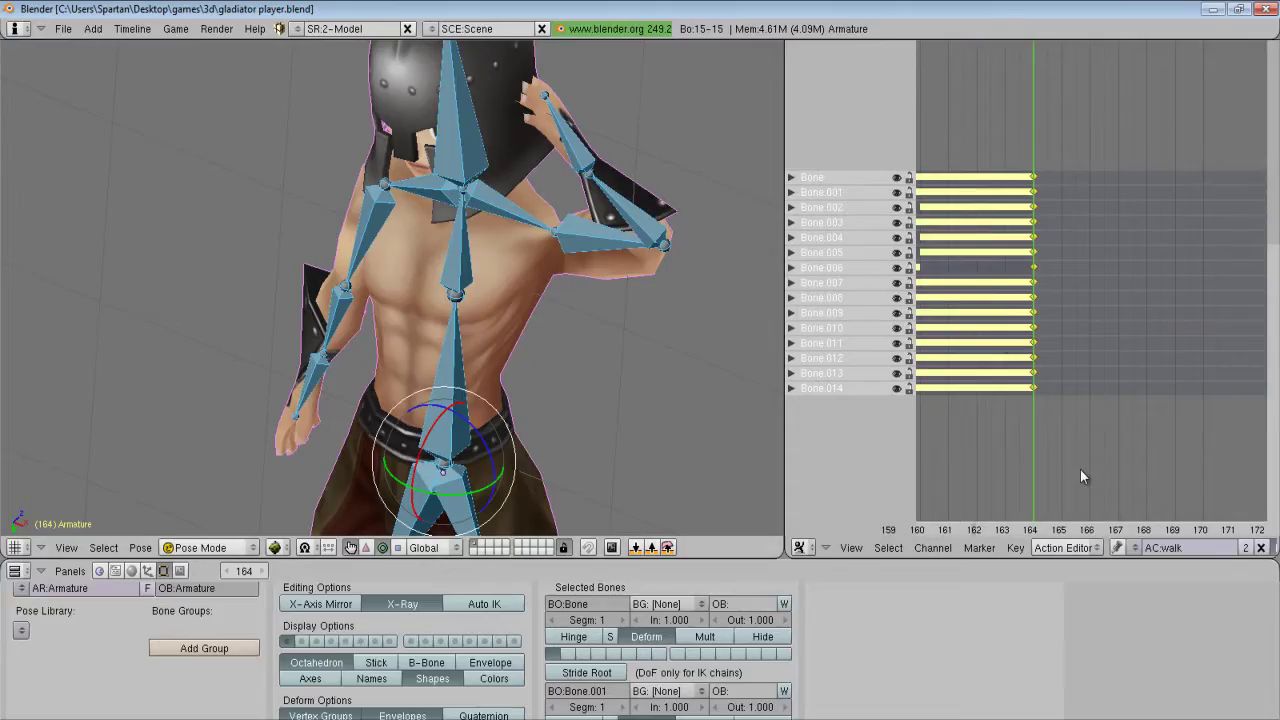
{"action": "left_click", "coordinate": [1145, 480]}
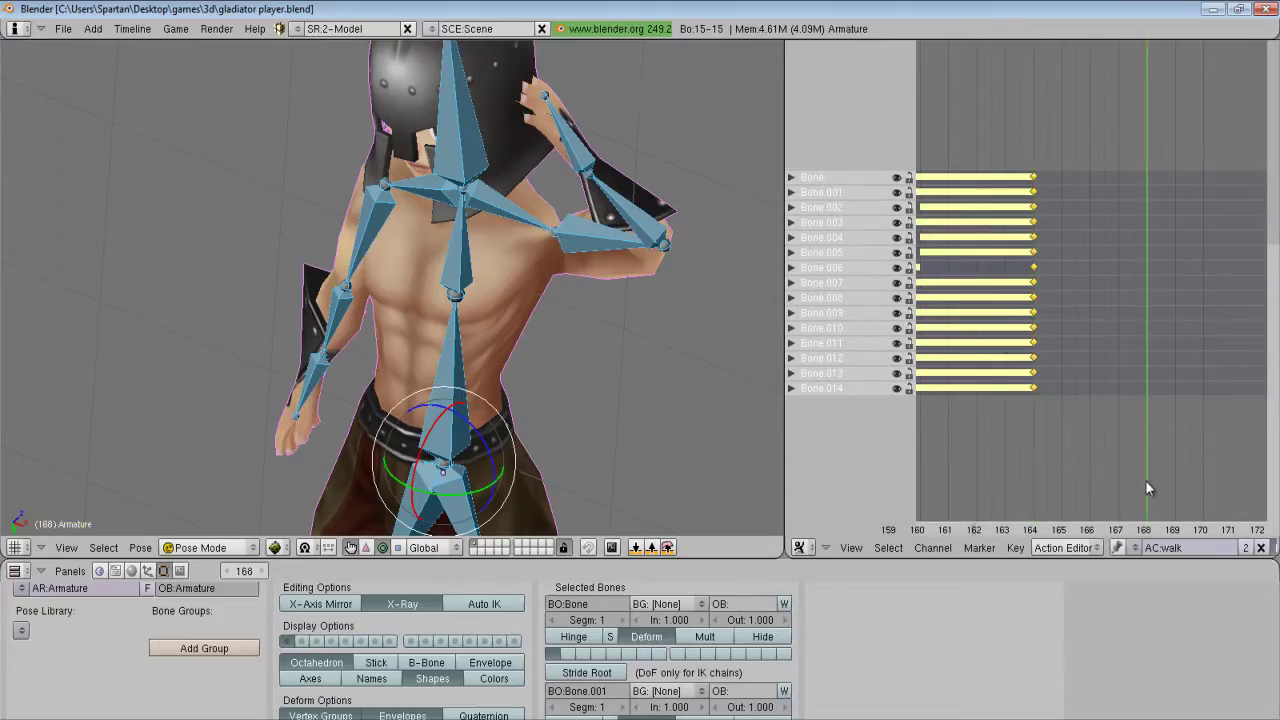
{"action": "right_click", "coordinate": [568, 150]}
{"action": "left_click_drag", "start_coordinate": [632, 168], "coordinate": [619, 138]}
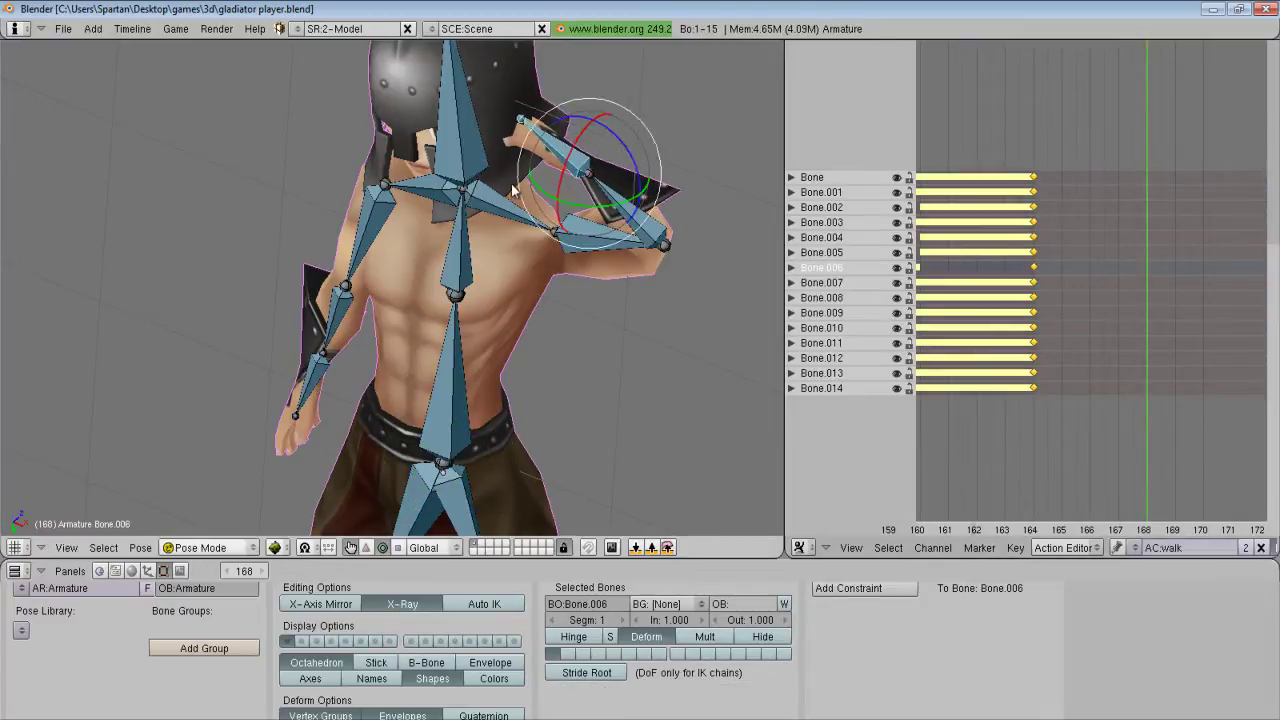
{"action": "key", "text": "a"}
{"action": "key", "text": "a"}
{"action": "key", "text": "i"}
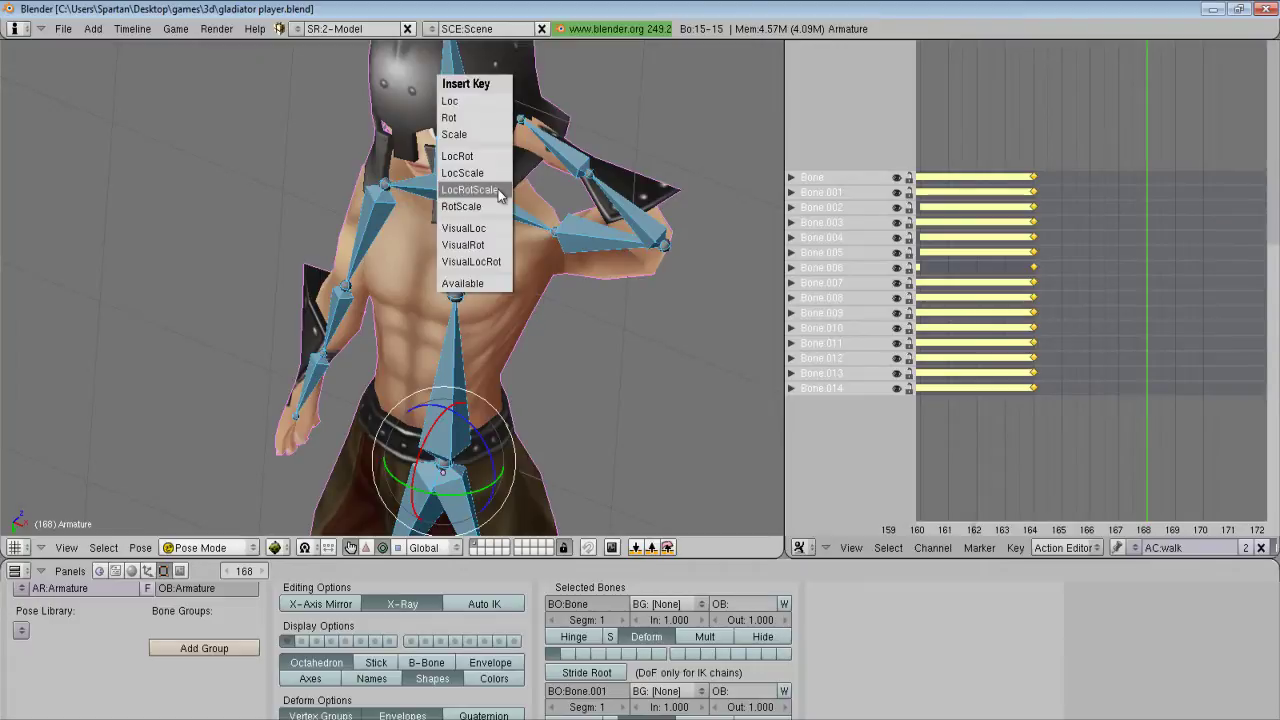
{"action": "left_click", "coordinate": [498, 189]}
- At frame 174, rotate Bone.006 so the raised hand tilts back upright, and insert keyframes for all bones
{"action": "middle_click_drag", "start_coordinate": [1047, 443], "coordinate": [889, 437]}
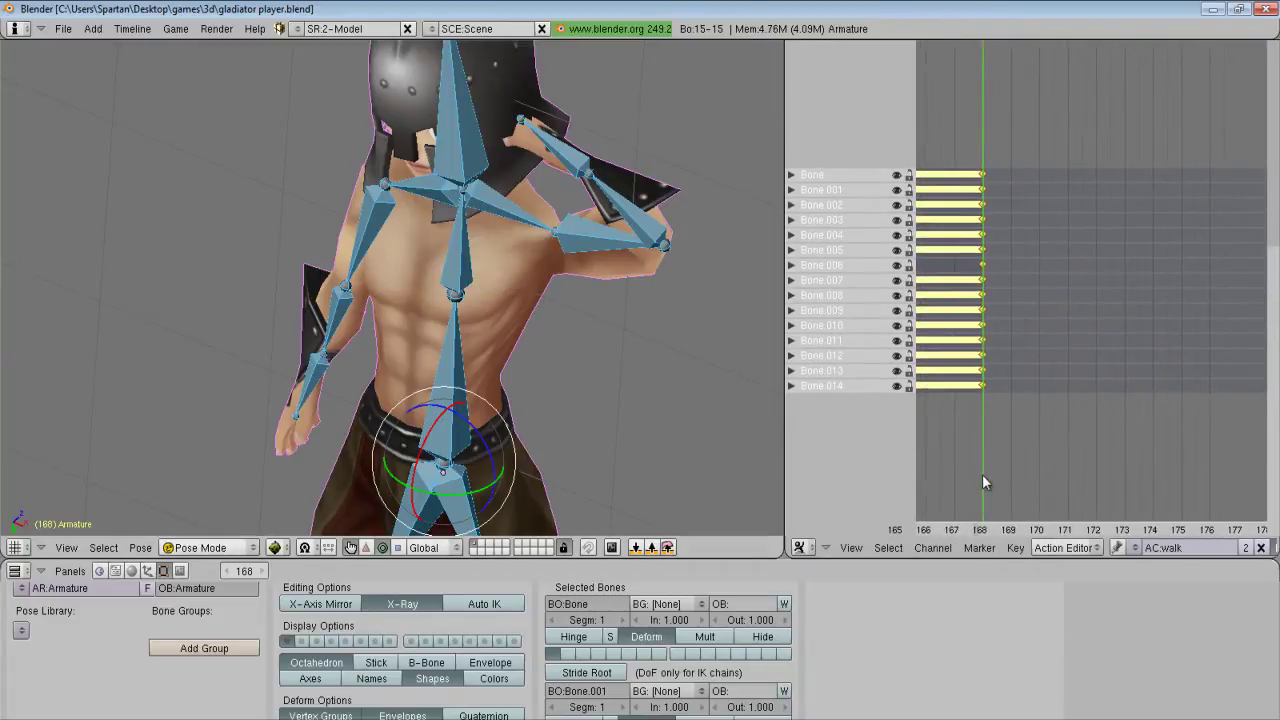
{"action": "left_click", "coordinate": [1154, 485]}
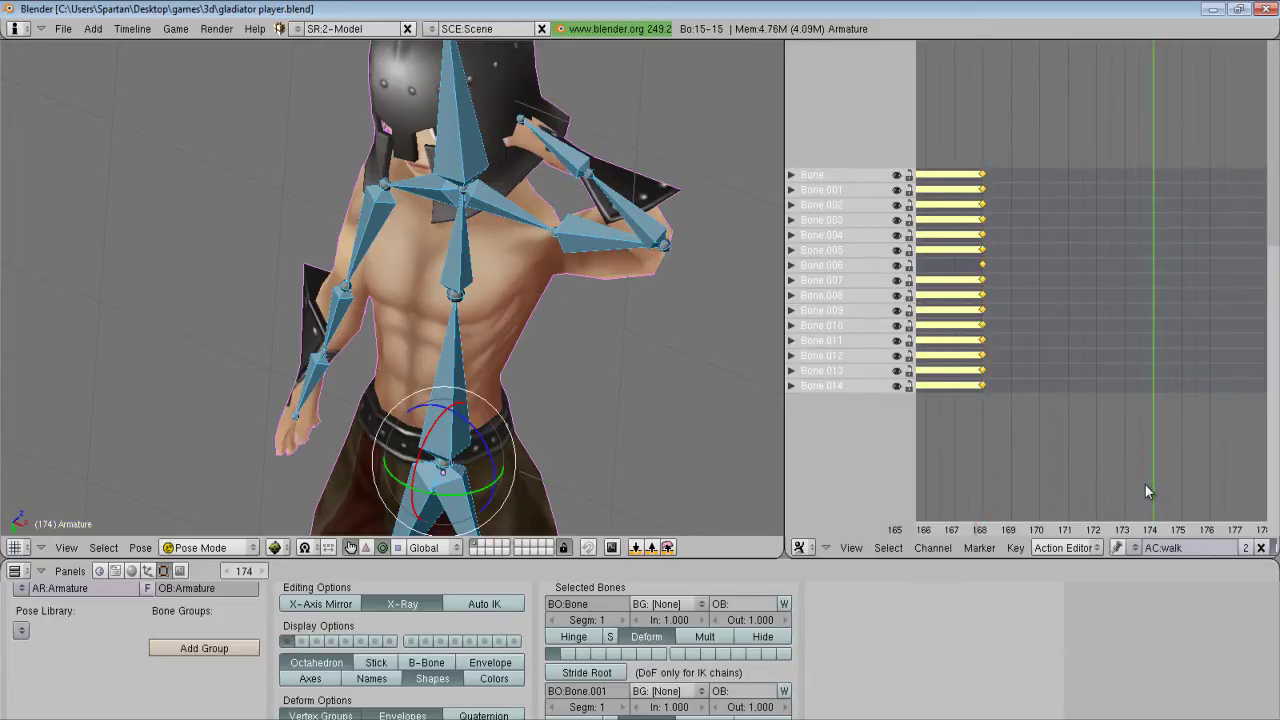
{"action": "right_click", "coordinate": [567, 165]}
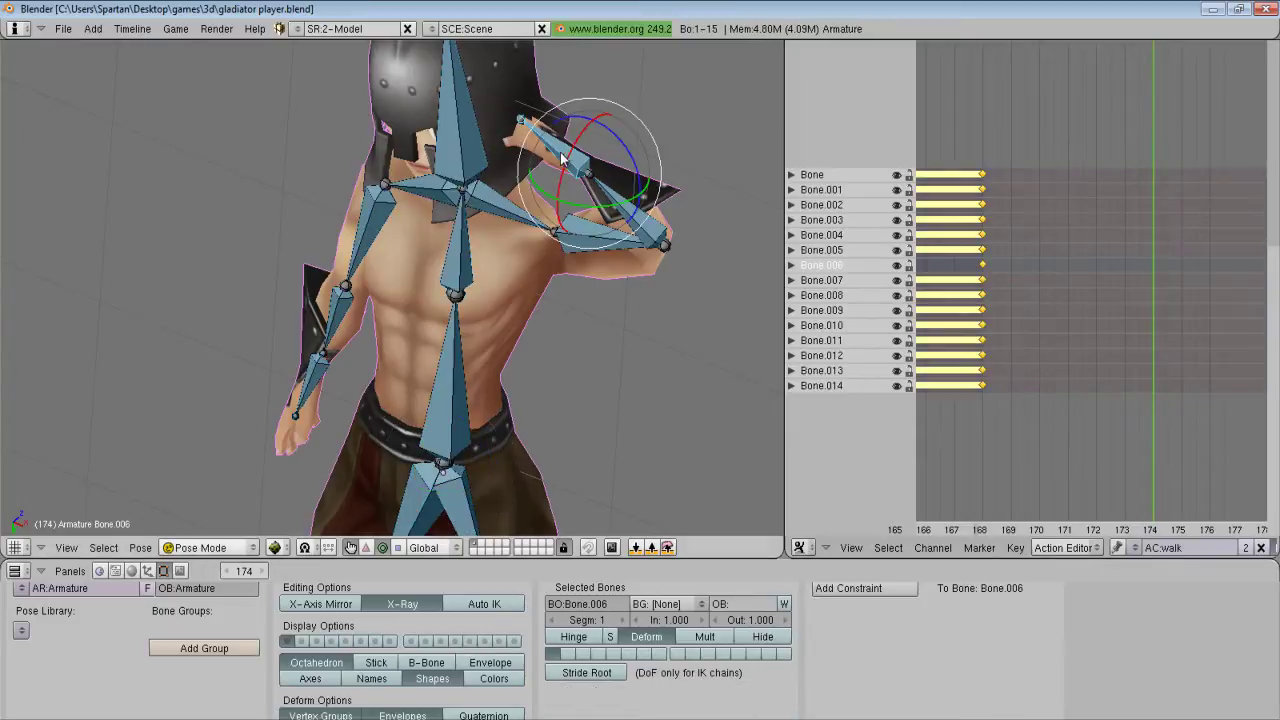
{"action": "mouse_move", "coordinate": [627, 150]}
{"action": "left_mouse_down"}
{"action": "mouse_move", "coordinate": [637, 178]}
{"action": "mouse_move", "coordinate": [626, 168]}
{"action": "left_mouse_up"}
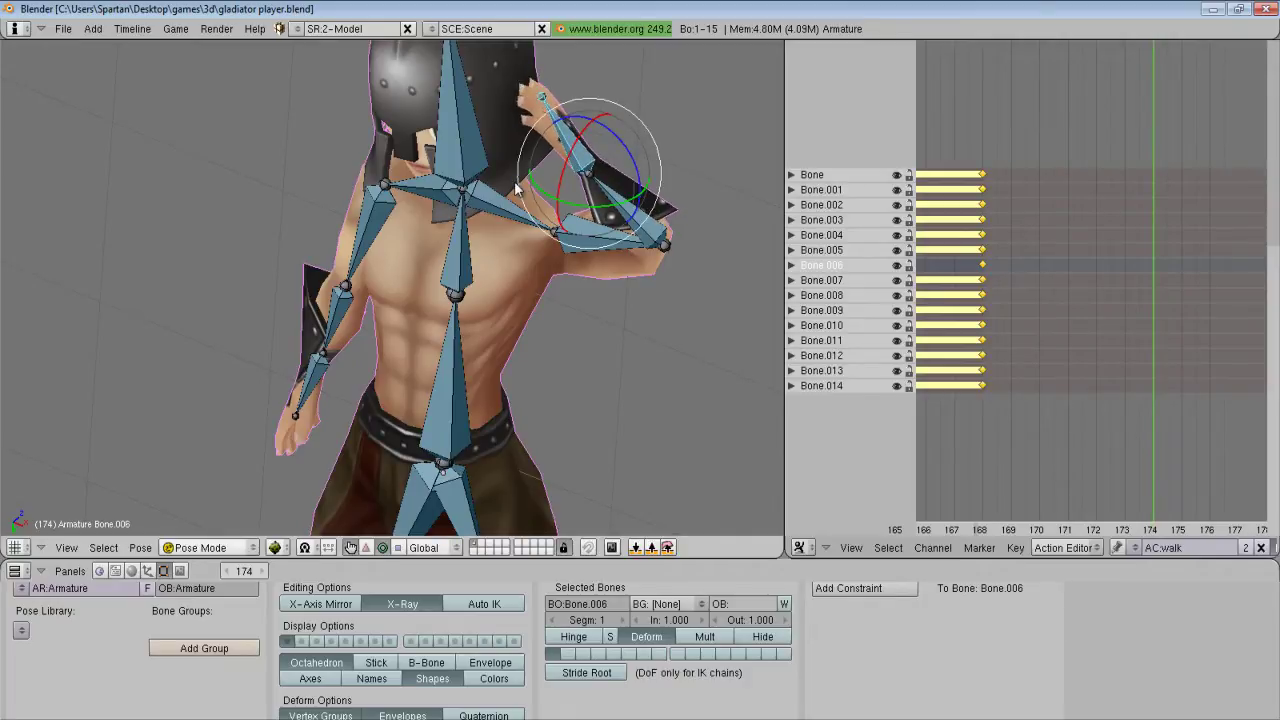
{"action": "key", "text": "a"}
{"action": "key", "text": "a"}
{"action": "key", "text": "i"}
{"action": "left_click", "coordinate": [517, 180]}
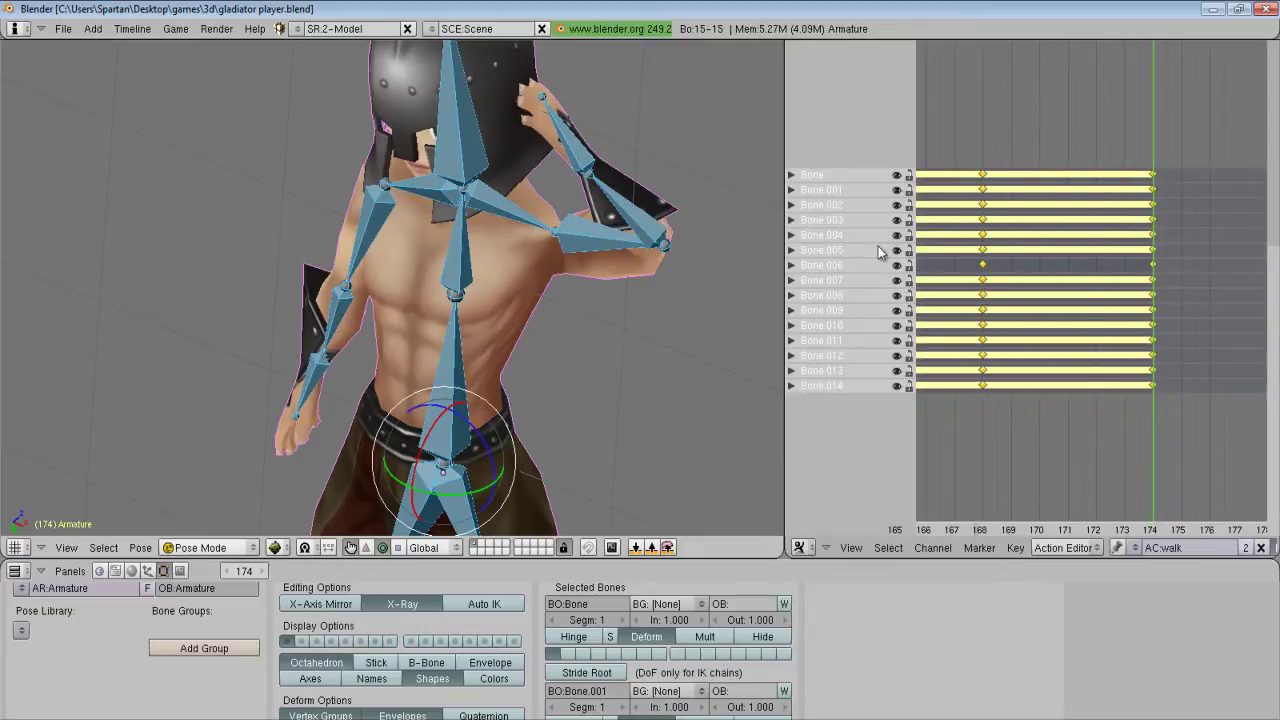
- Play the walk action from frame 160 to check the hand movement beside the helmet
{"action": "scroll", "coordinate": [1103, 449], "scroll_direction": "down", "scroll_amount": 2}
{"action": "left_click", "coordinate": [1013, 448]}
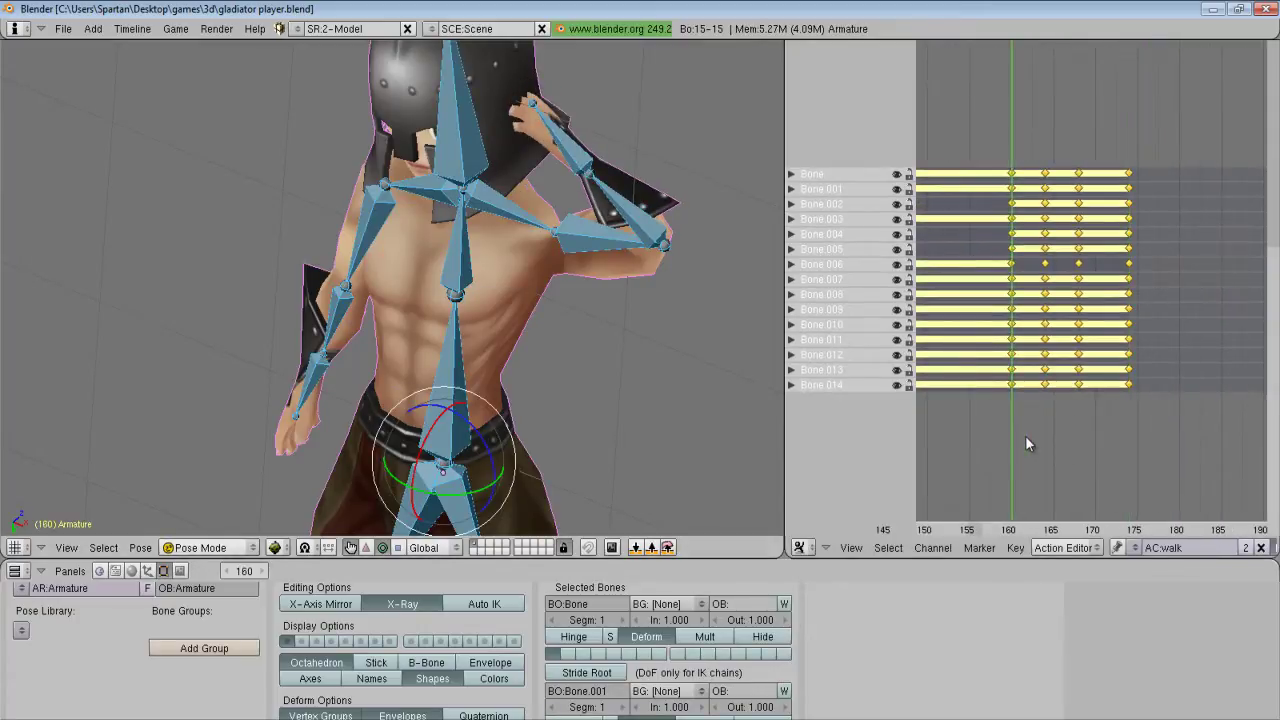
{"action": "key", "text": "alt+a"}
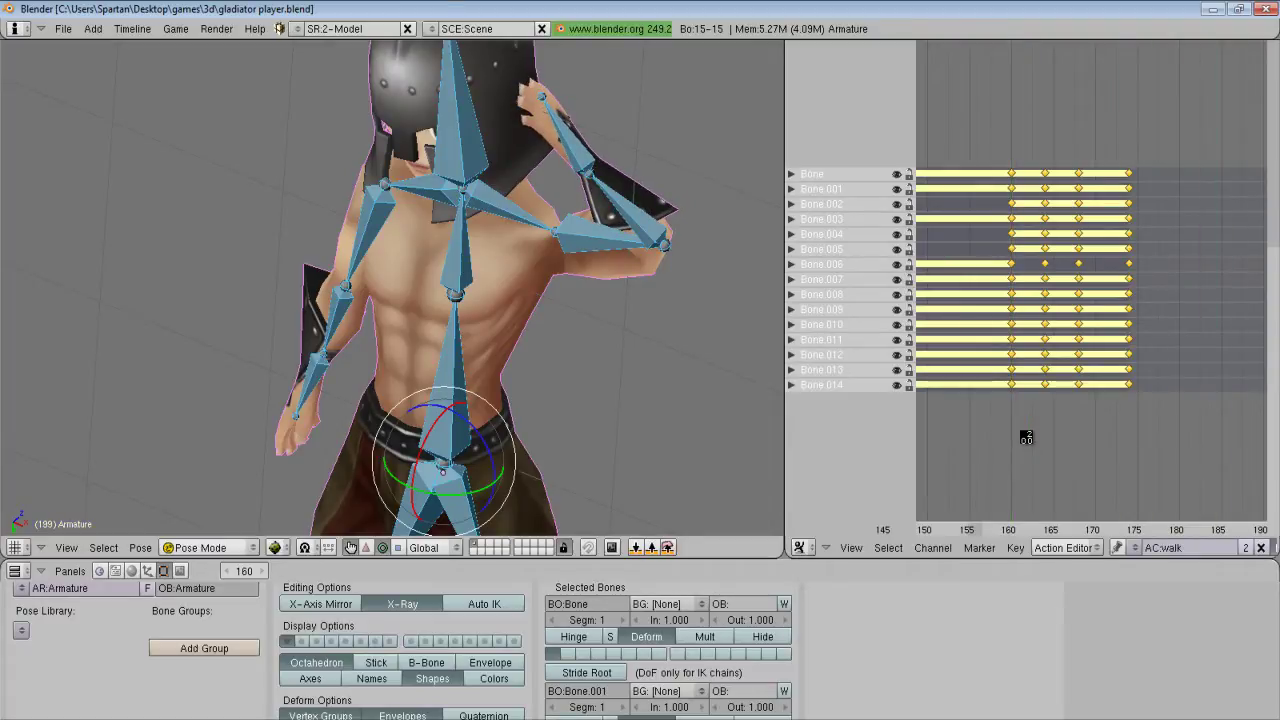
{"action": "key", "text": "Escape"}
- Play the walk action from frame 120 to check the arm raising into the hand movement
{"action": "scroll", "coordinate": [1008, 446], "scroll_direction": "down", "scroll_amount": 3}
{"action": "scroll", "coordinate": [995, 438], "scroll_direction": "down", "scroll_amount": 3}
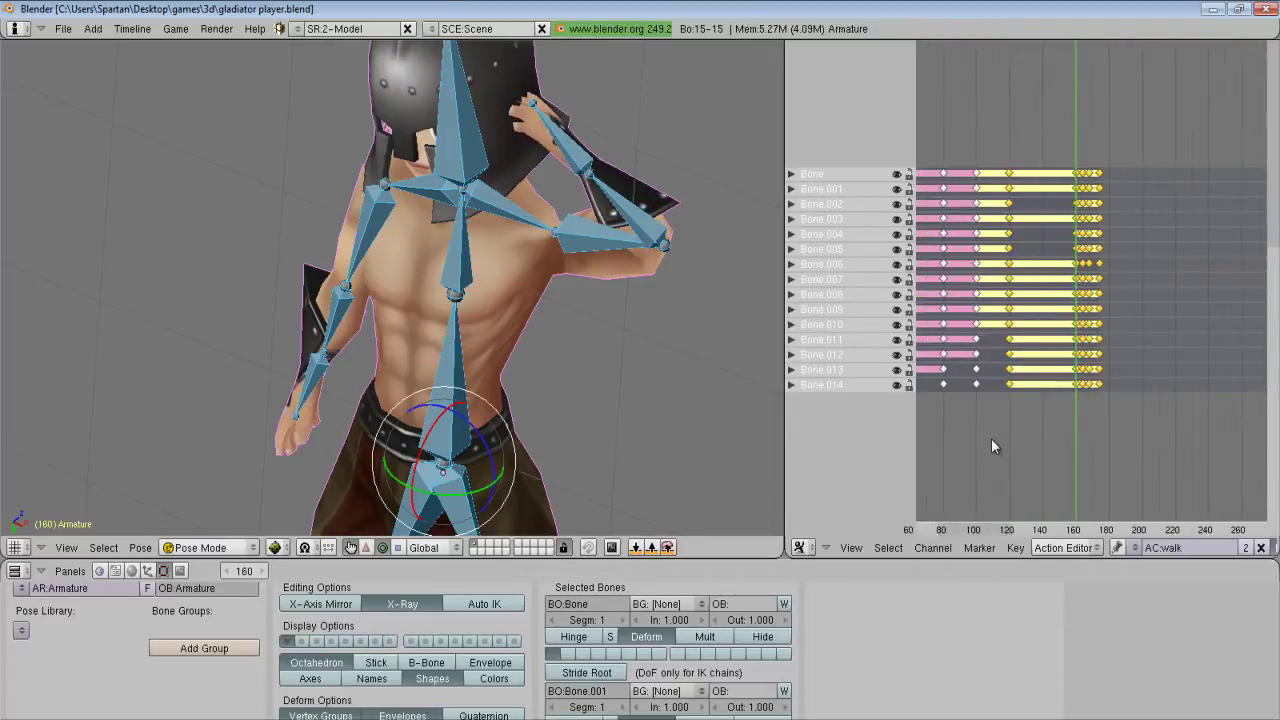
{"action": "left_click", "coordinate": [1044, 430]}
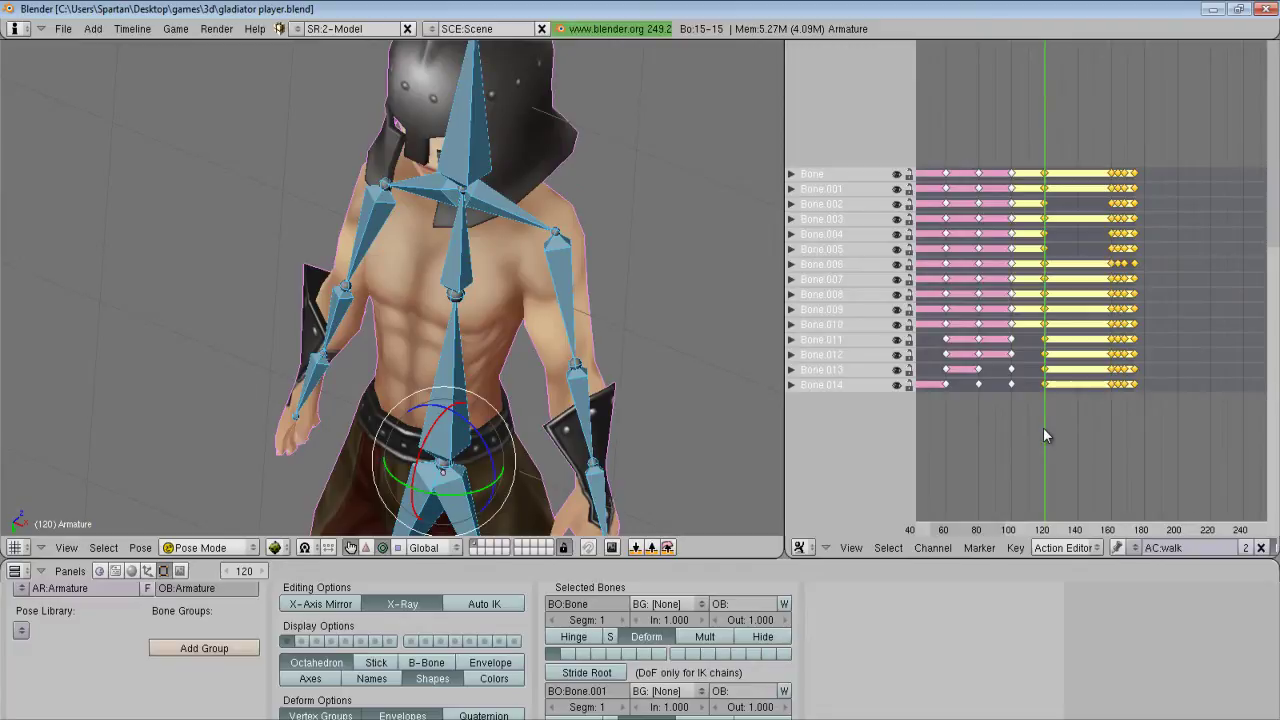
{"action": "key", "text": "alt+a"}
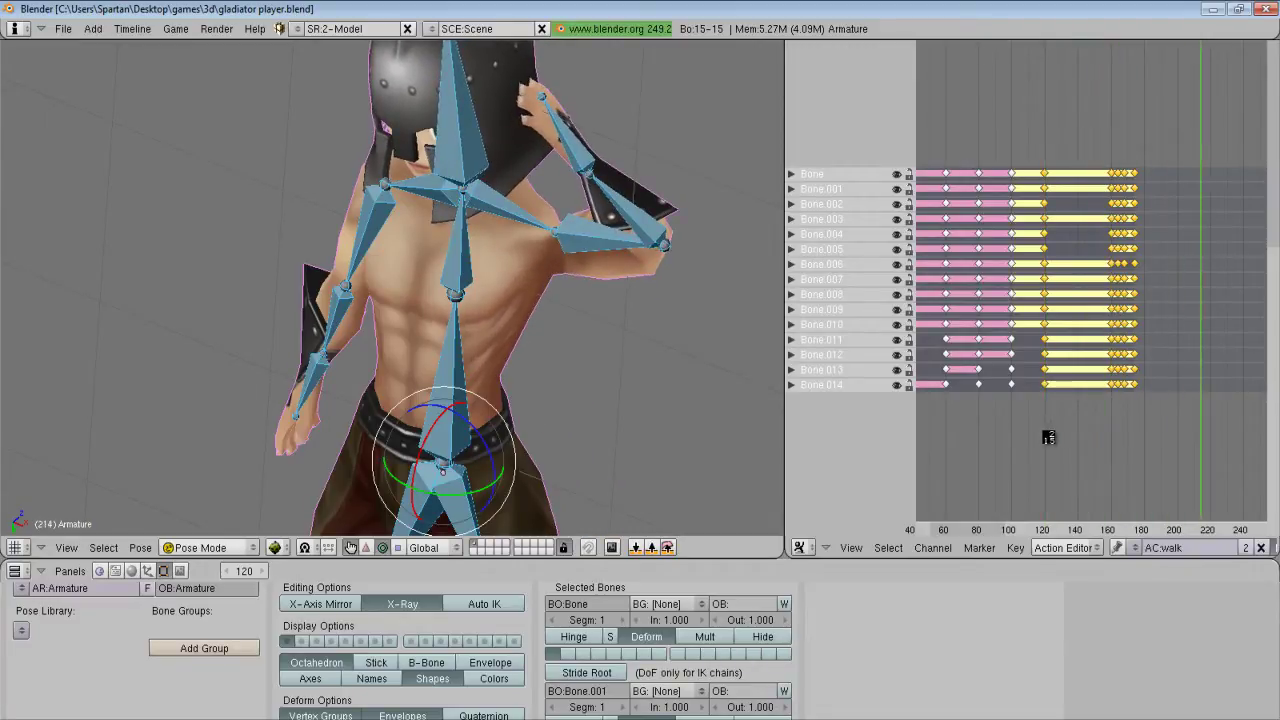
{"action": "key", "text": "Escape"}
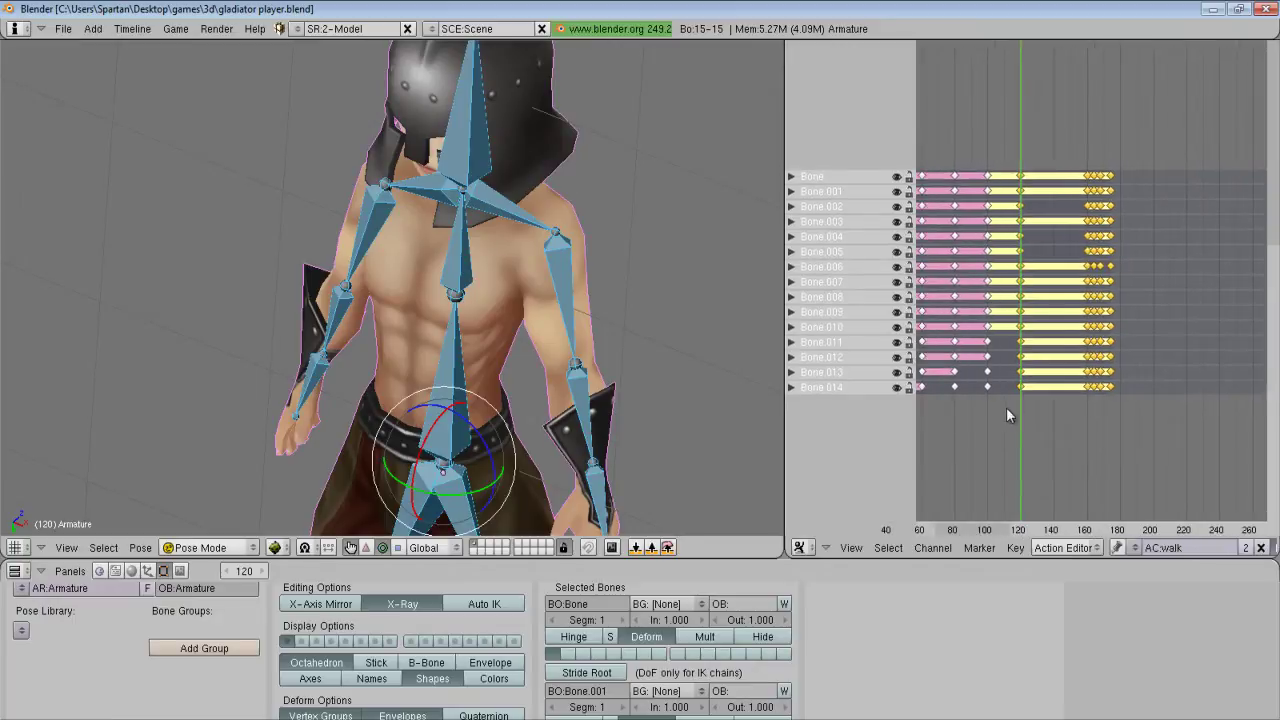
{"action": "left_click_drag", "start_coordinate": [984, 416], "coordinate": [1021, 476]}
{"action": "key", "text": "a"}
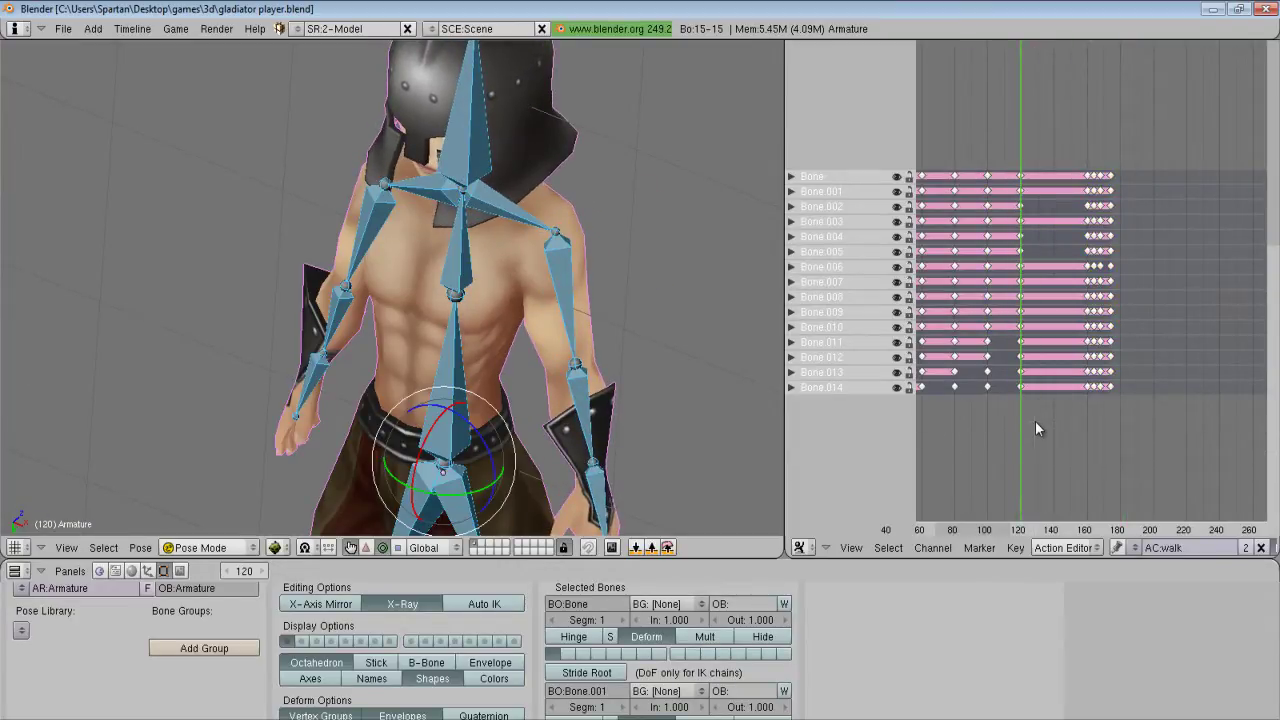
{"action": "key", "text": "b"}
{"action": "left_click_drag", "start_coordinate": [1035, 420], "coordinate": [1006, 142]}
{"action": "middle_click_drag", "start_coordinate": [1046, 413], "coordinate": [1025, 438]}
{"action": "key", "text": "g"}
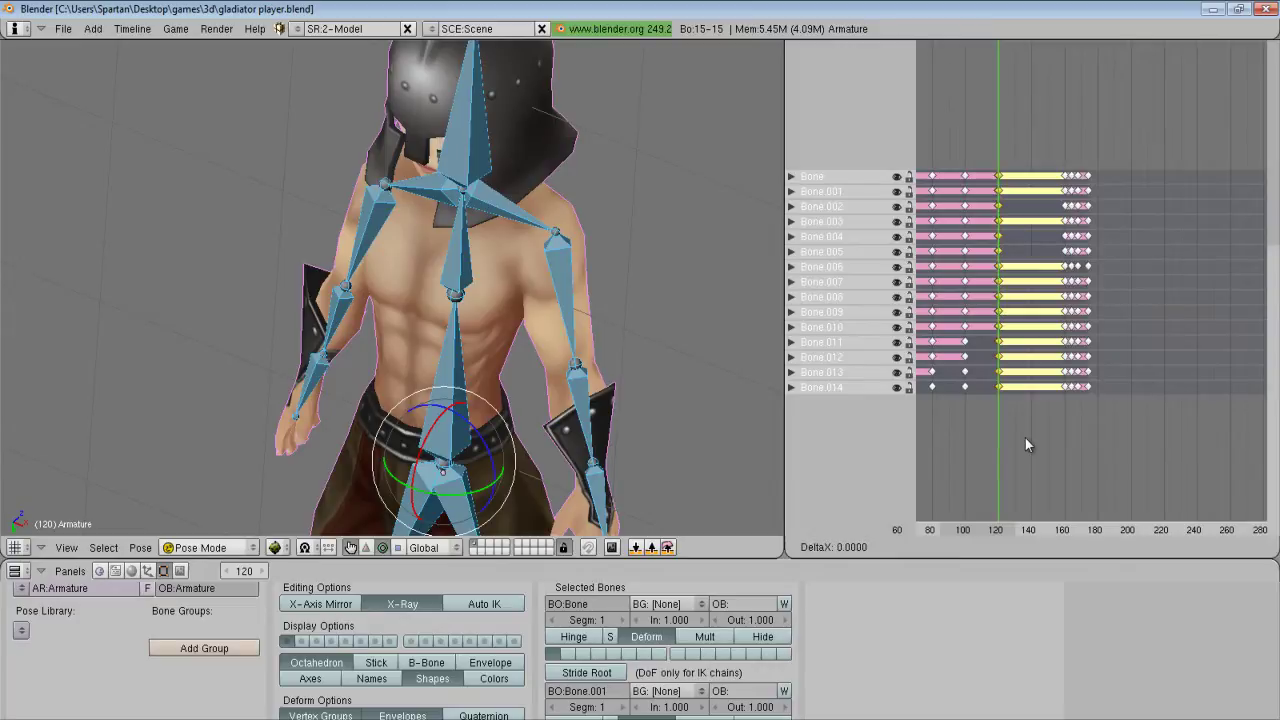
{"action": "left_click", "coordinate": [1025, 438]}
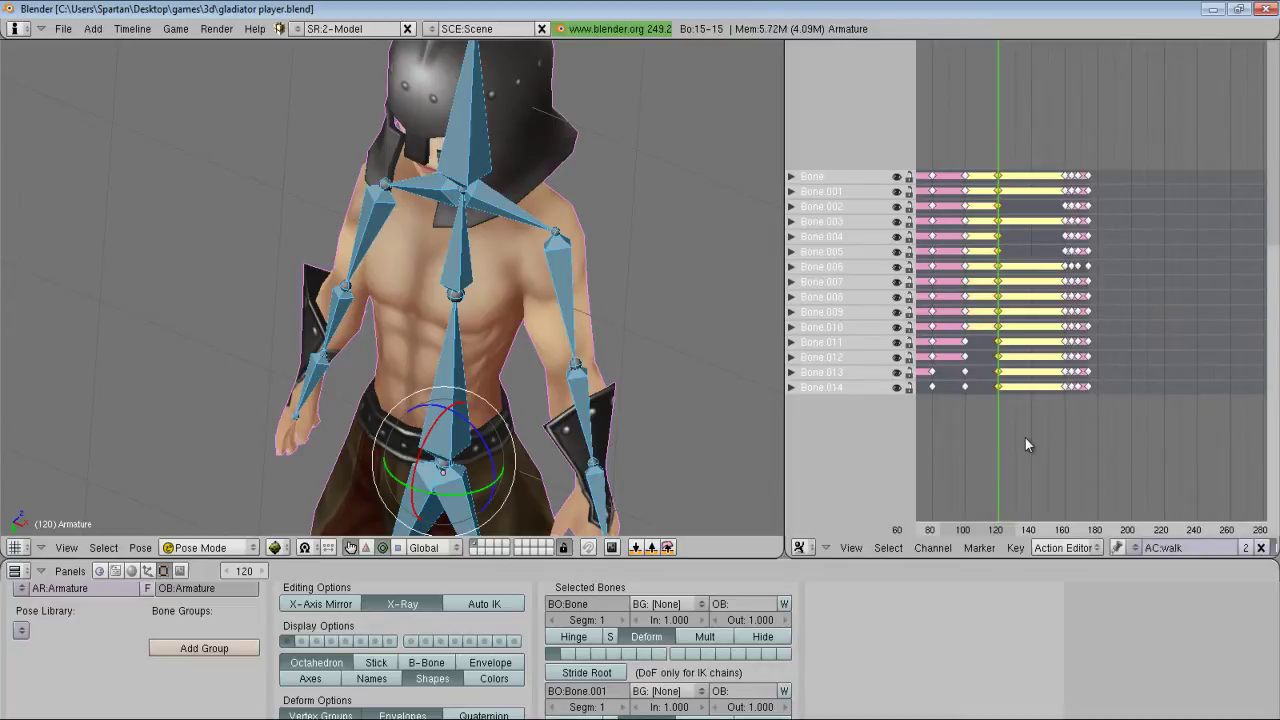
{"action": "key", "text": "a"}
{"action": "key", "text": "ctrl+z"}
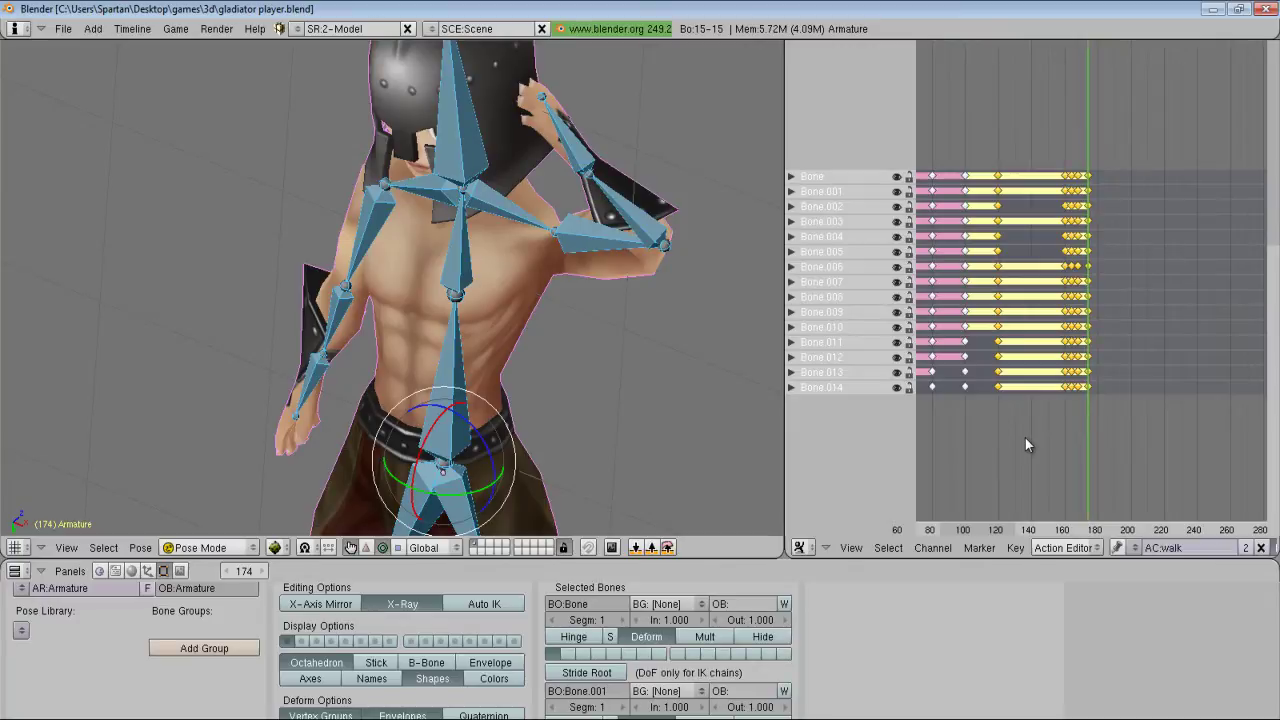
{"action": "key", "text": "ctrl+shift+z"}
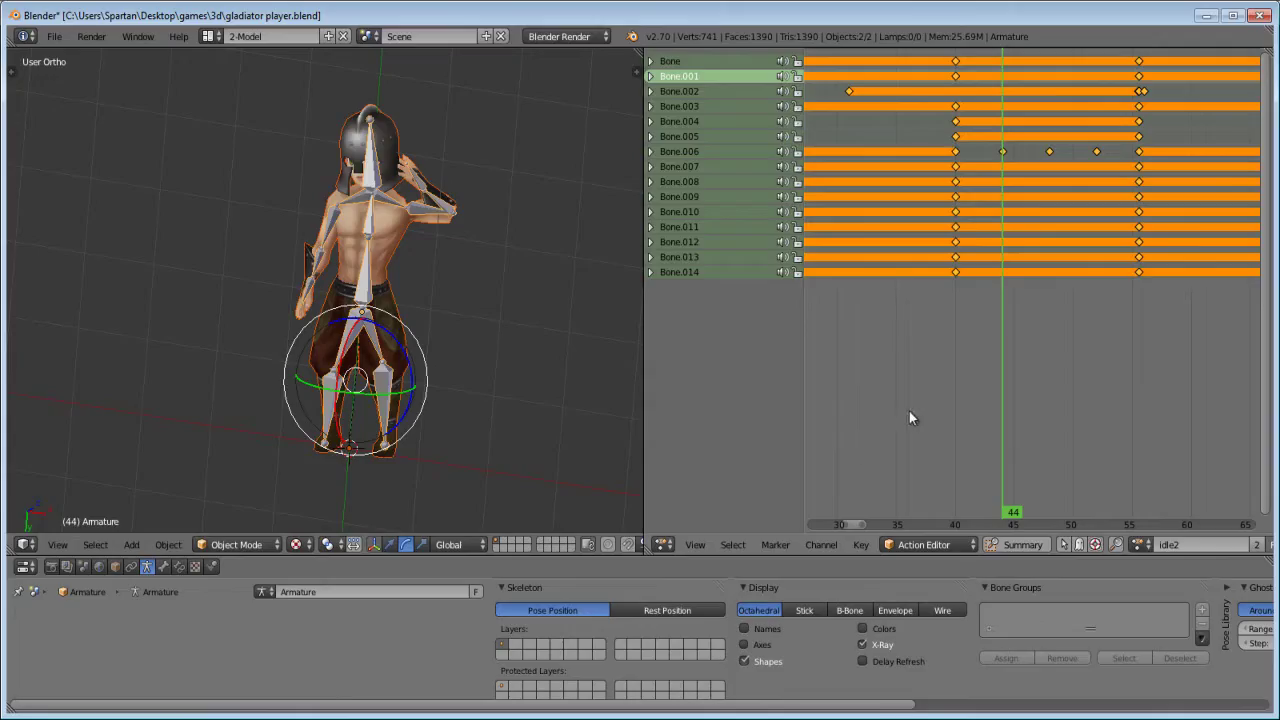
- Switch to the Blender 2.70 window and scrub the idle2 action from frame 56 to its final keyframes to check the timing
{"action": "scroll", "coordinate": [1160, 390], "scroll_direction": "up", "scroll_amount": 19, "text": "alt"}
{"action": "scroll", "coordinate": [1160, 390], "scroll_direction": "down", "scroll_amount": 3, "text": "alt"}
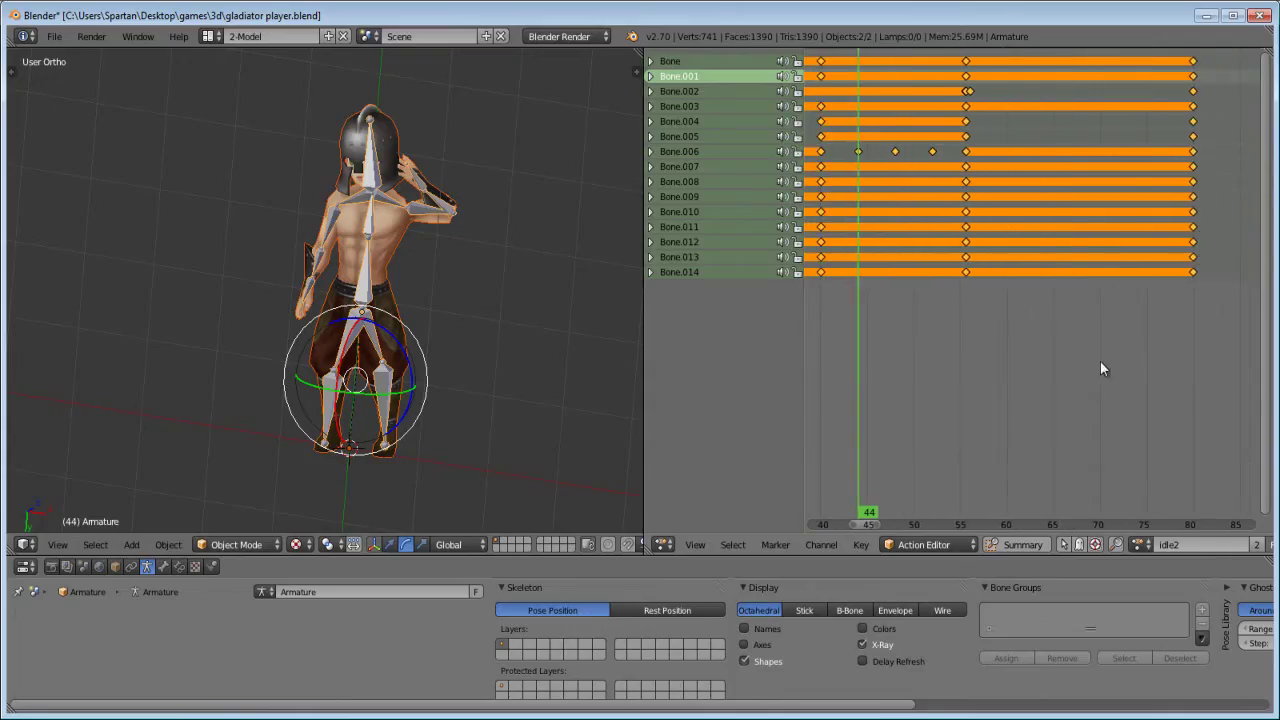
{"action": "left_click_drag", "start_coordinate": [964, 307], "coordinate": [969, 309]}
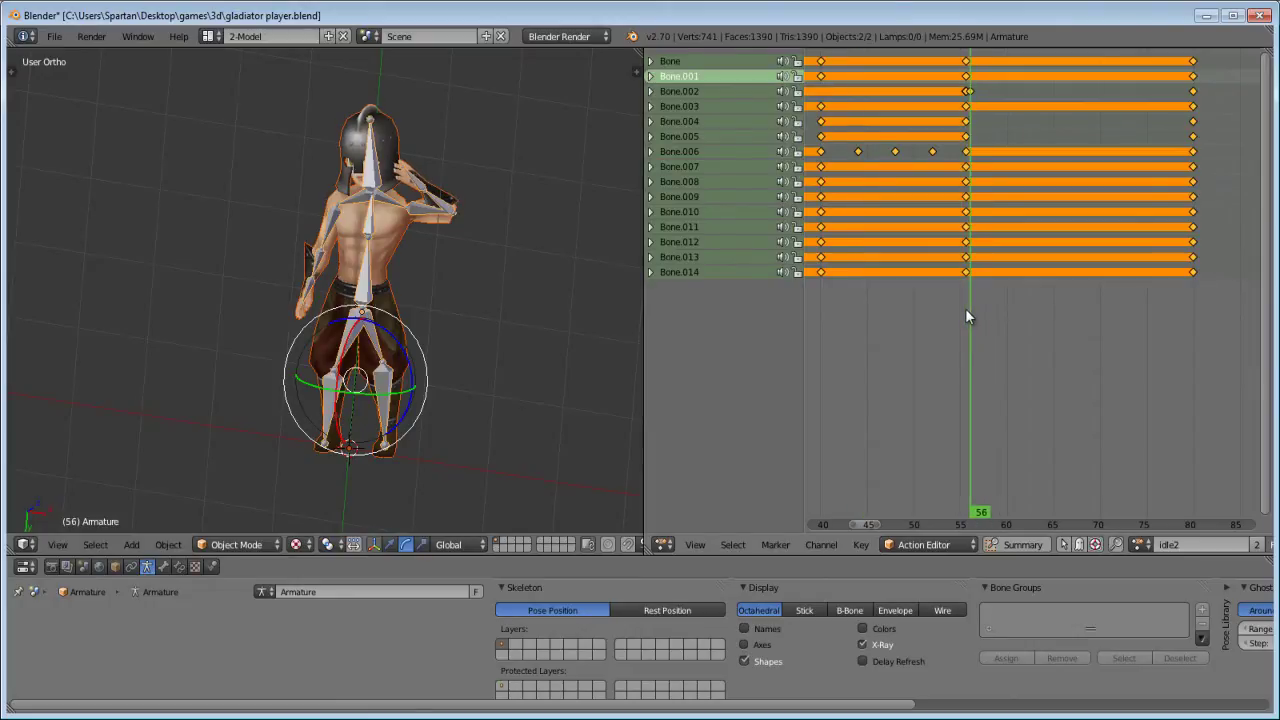
{"action": "left_click_drag", "start_coordinate": [965, 311], "coordinate": [1193, 336]}
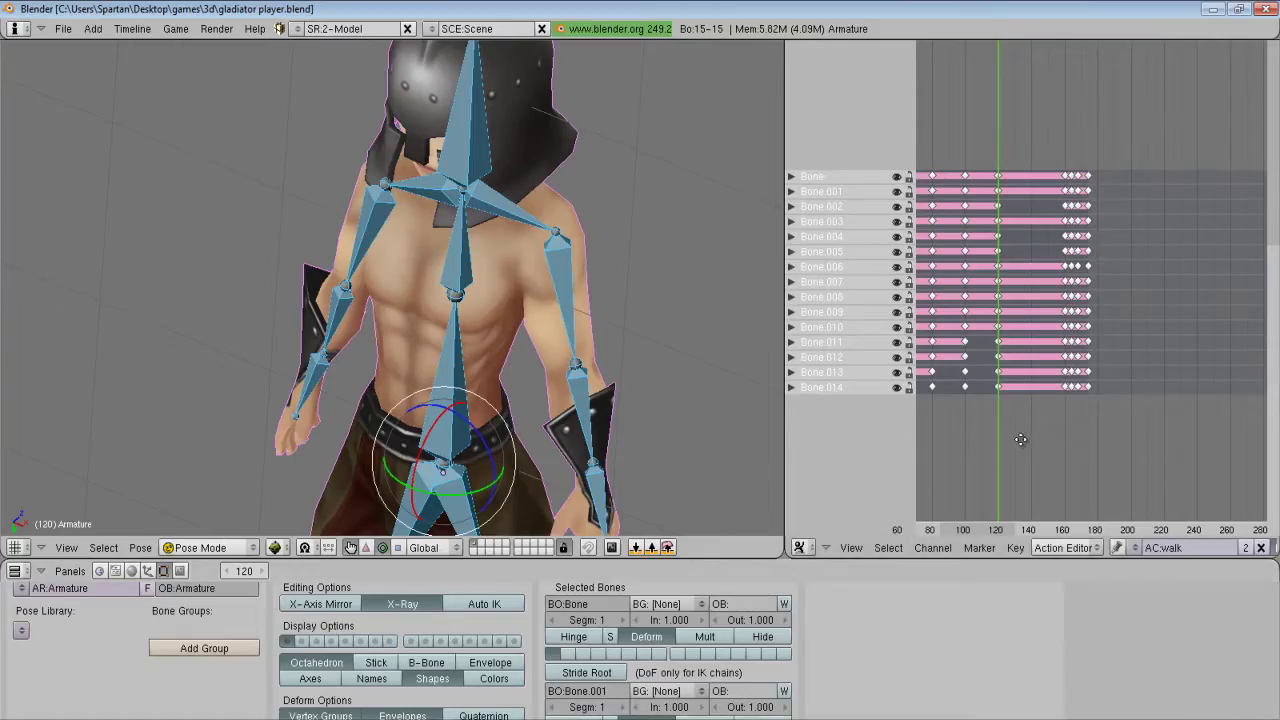
- In the Blender 2.49 window, duplicate the frame 120 keyframes of all bones in the walk action to frame 200
{"action": "scroll", "coordinate": [988, 450], "scroll_direction": "up", "scroll_amount": 4}
{"action": "middle_click_drag", "start_coordinate": [1020, 440], "coordinate": [1108, 401]}
{"action": "scroll", "coordinate": [1032, 454], "scroll_direction": "up", "scroll_amount": 2}
{"action": "scroll", "coordinate": [1080, 405], "scroll_direction": "up", "scroll_amount": 2}
{"action": "left_click", "coordinate": [974, 418]}
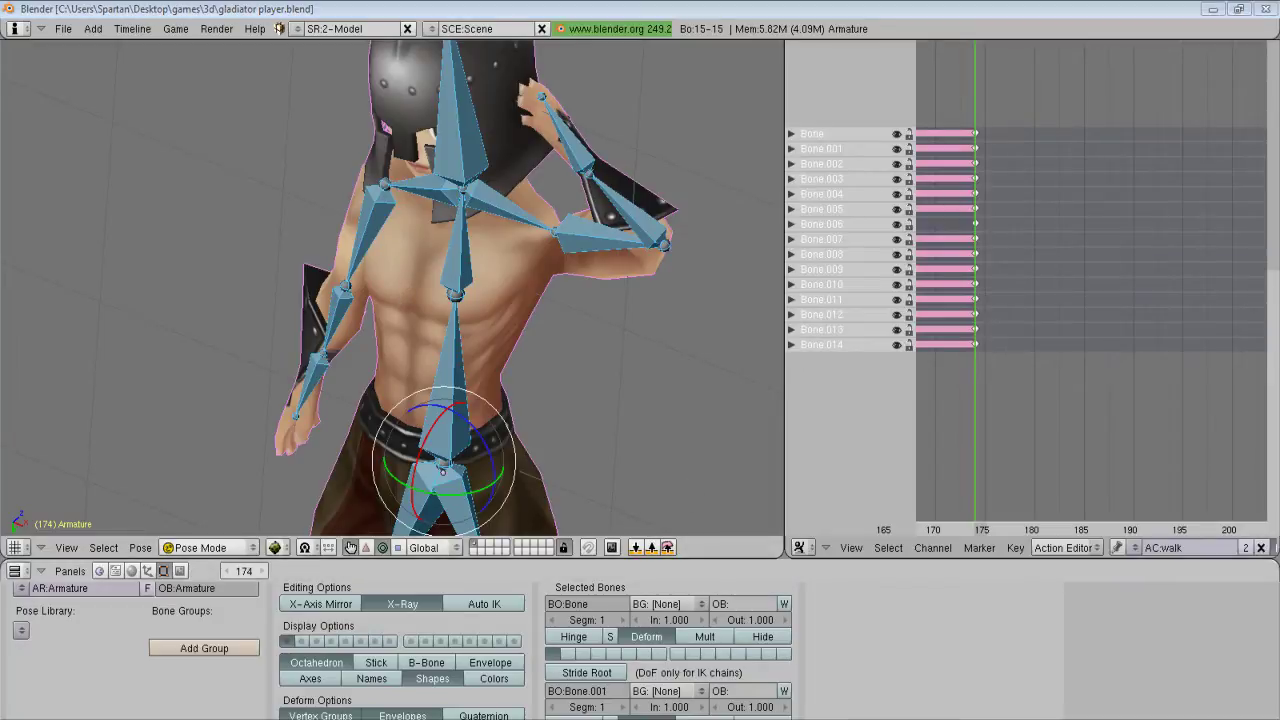
{"action": "middle_click_drag", "start_coordinate": [1045, 392], "coordinate": [991, 392]}
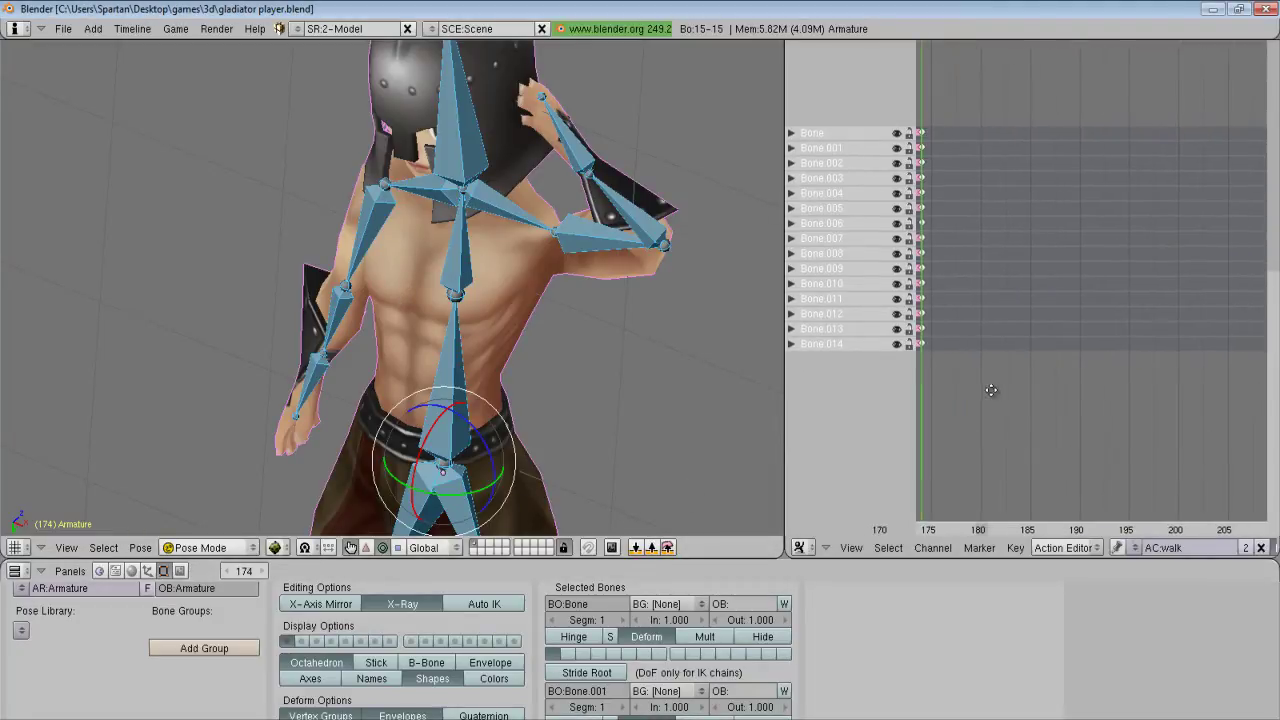
{"action": "scroll", "coordinate": [994, 398], "scroll_direction": "down", "scroll_amount": 3}
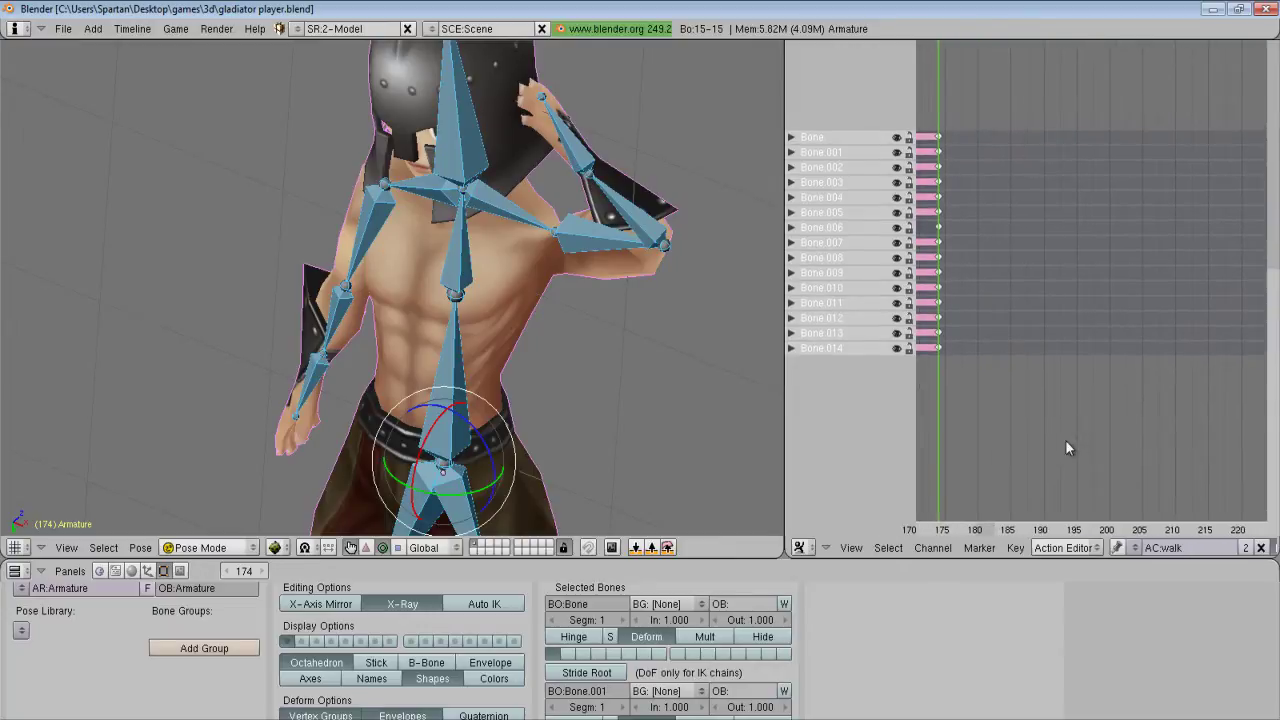
{"action": "left_click_drag", "start_coordinate": [1078, 445], "coordinate": [1135, 458]}
{"action": "middle_click_drag", "start_coordinate": [1077, 438], "coordinate": [1012, 406]}
{"action": "left_click", "coordinate": [1013, 406]}
{"action": "key", "text": "b"}
{"action": "left_click_drag", "start_coordinate": [1032, 409], "coordinate": [979, 136]}
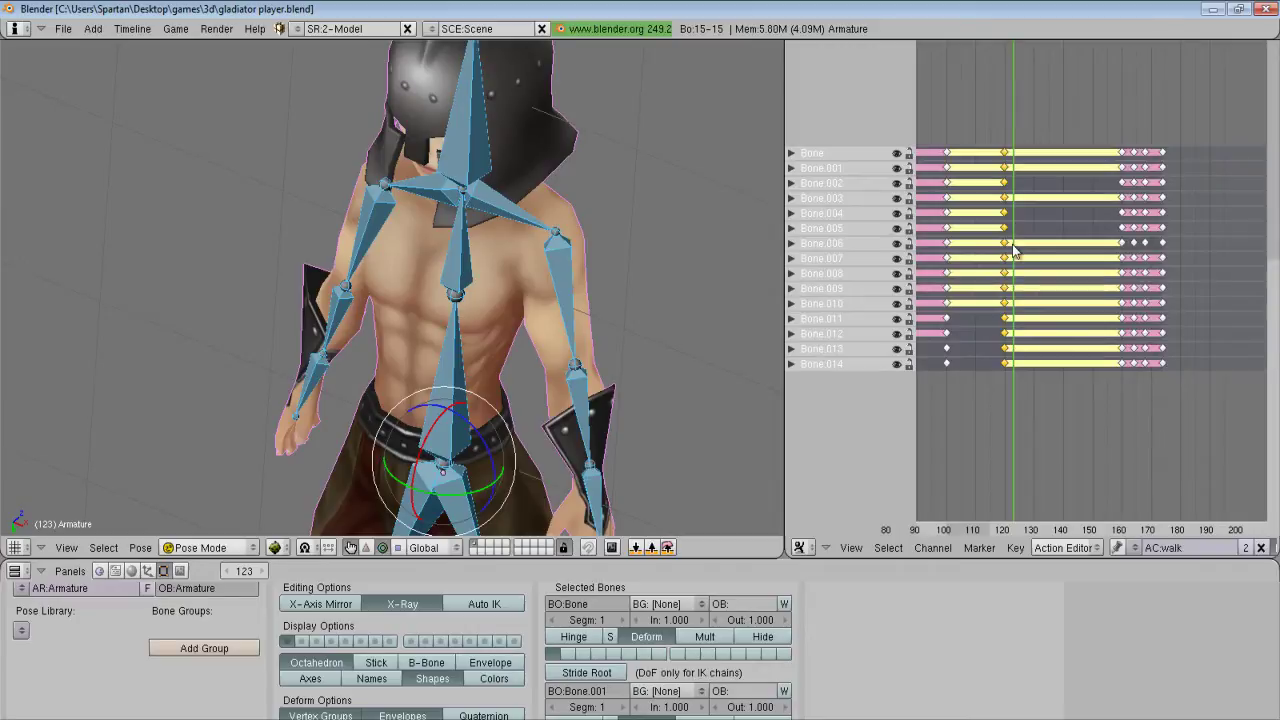
{"action": "key", "text": "g"}
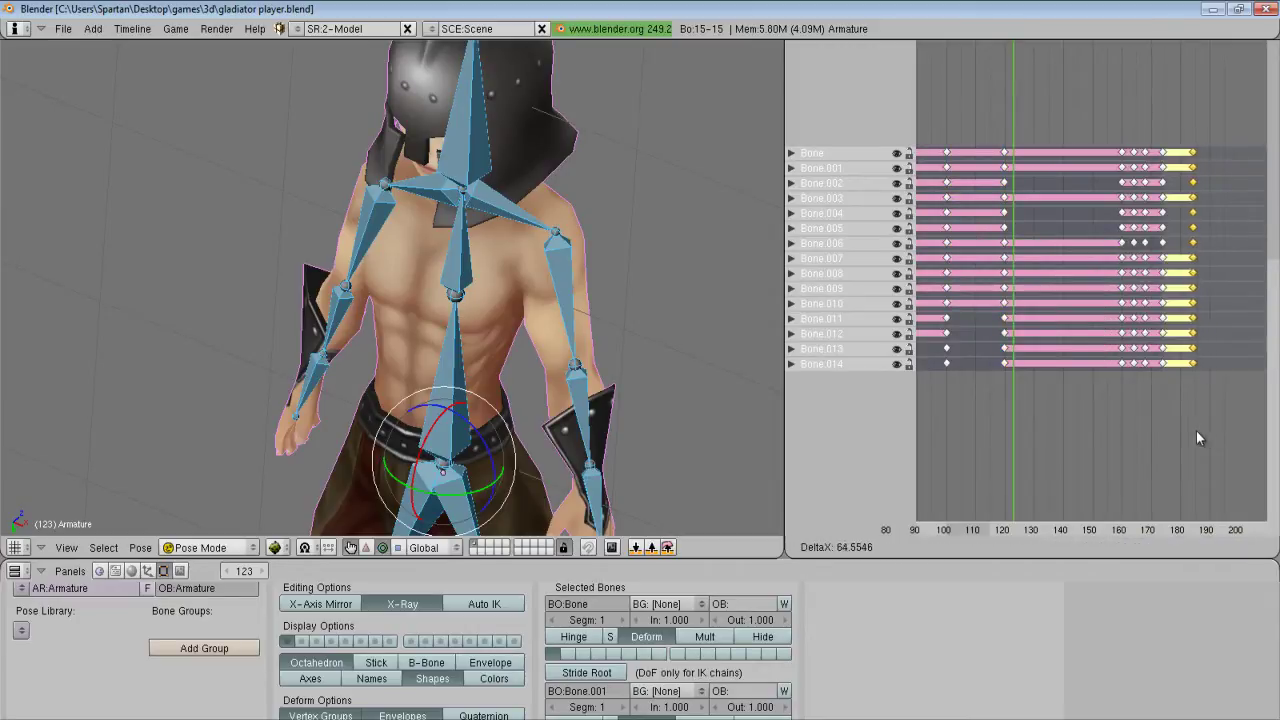
{"action": "left_click", "coordinate": [1244, 420]}
{"action": "middle_click_drag", "start_coordinate": [1232, 421], "coordinate": [1004, 434]}
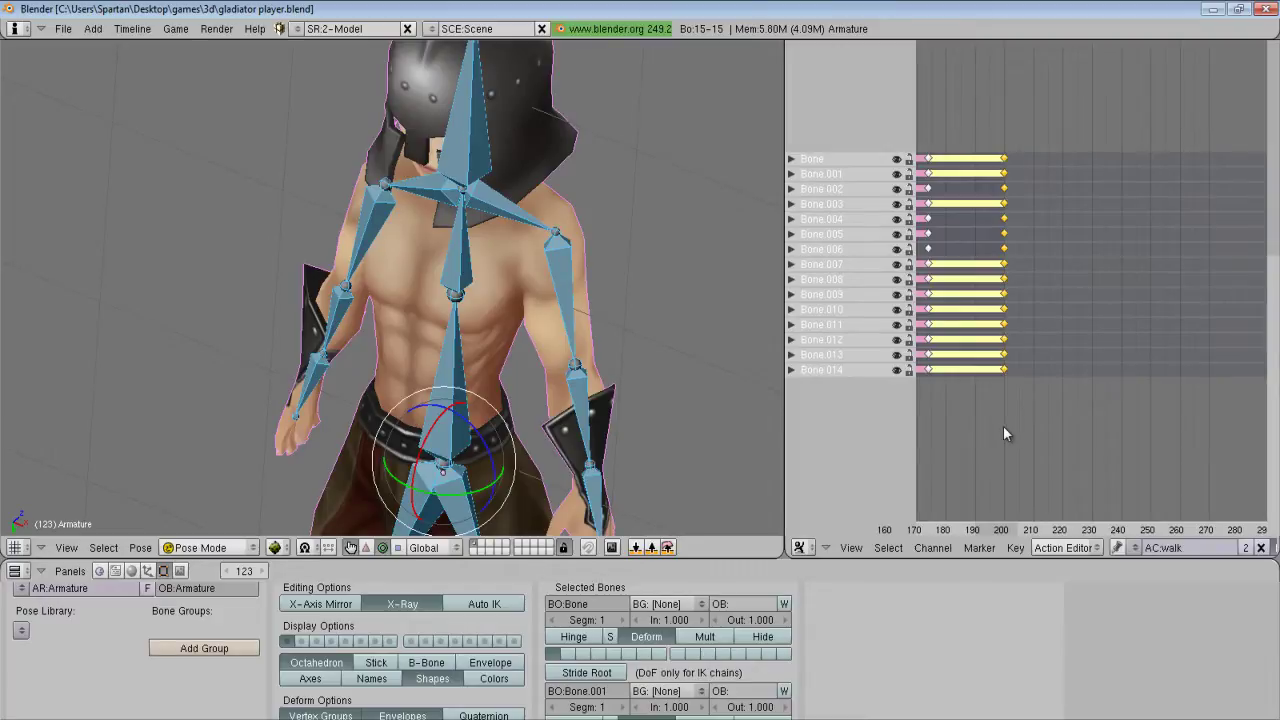
{"action": "key", "text": "a"}
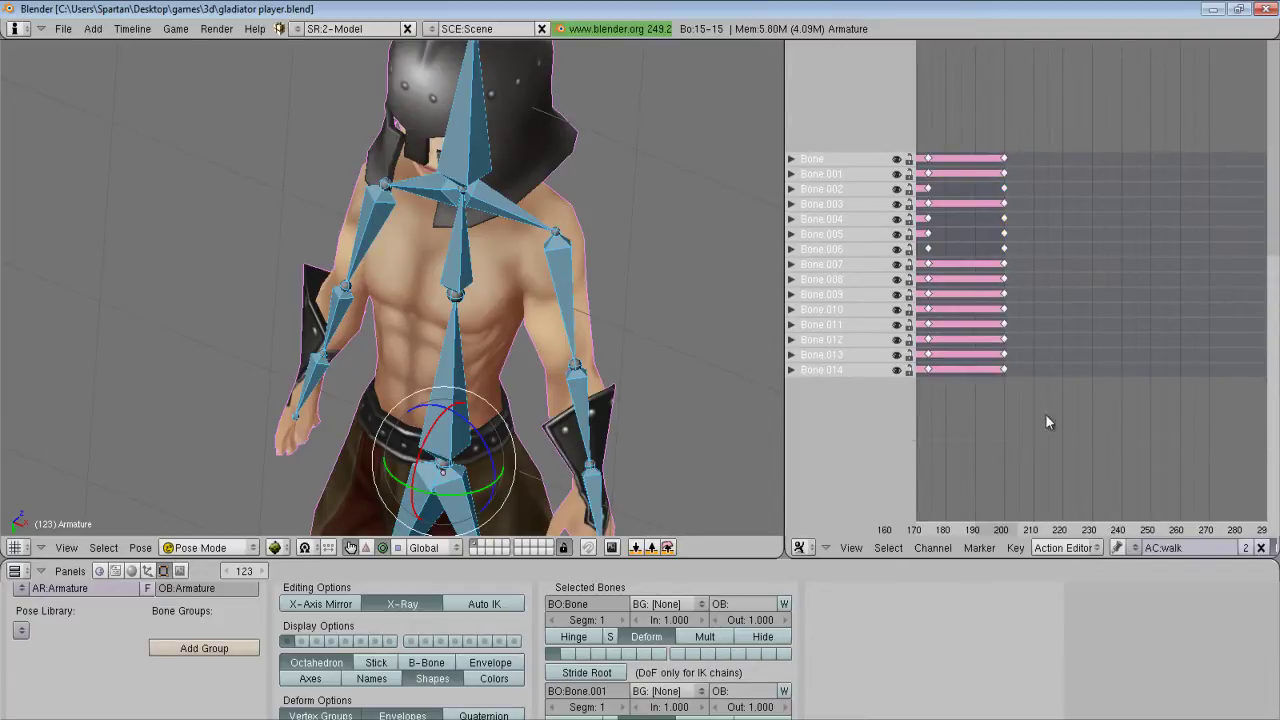
- Move the frame 200 keyframes of all bones to about frame 205, and go to frame 205
{"action": "key", "text": "b"}
{"action": "left_click_drag", "start_coordinate": [977, 109], "coordinate": [1030, 392]}
{"action": "key", "text": "g"}
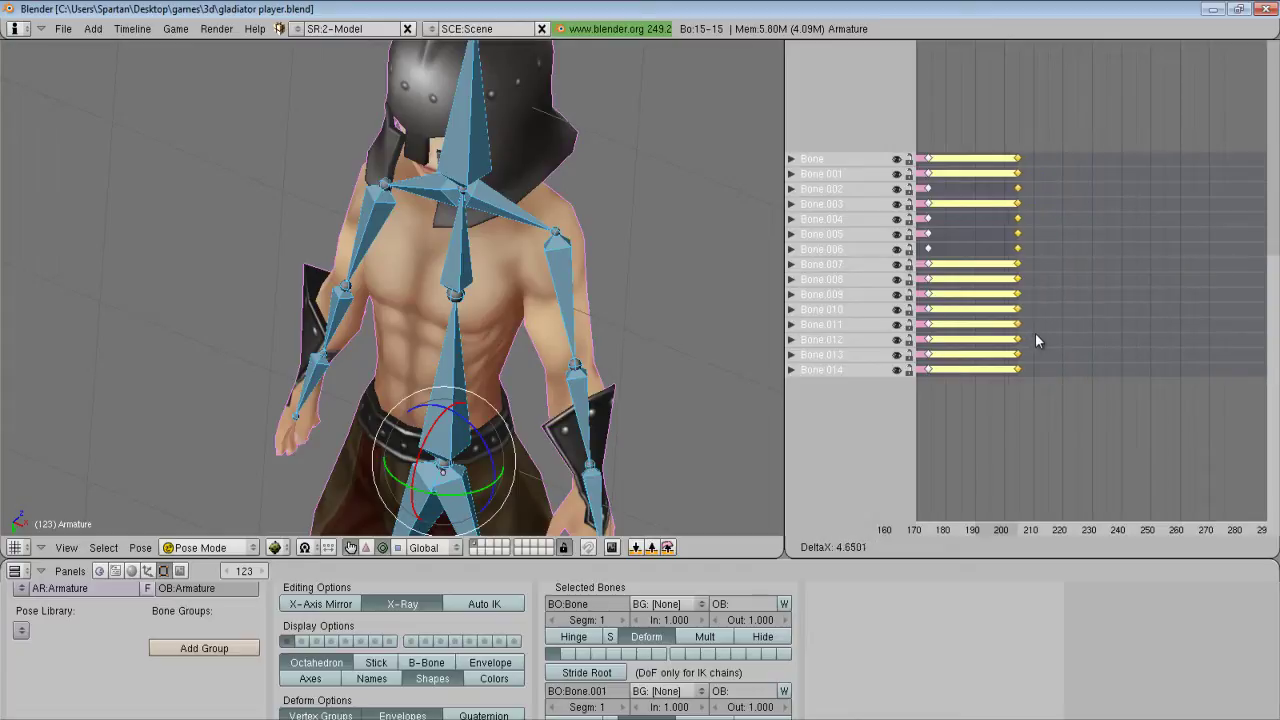
{"action": "left_click", "coordinate": [1036, 335]}
{"action": "scroll", "coordinate": [1037, 336], "scroll_direction": "up", "scroll_amount": 4}
{"action": "middle_click_drag", "start_coordinate": [1043, 354], "coordinate": [1256, 362]}
{"action": "scroll", "coordinate": [1146, 374], "scroll_direction": "up", "scroll_amount": 4}
{"action": "scroll", "coordinate": [1146, 374], "scroll_direction": "up", "scroll_amount": 3}
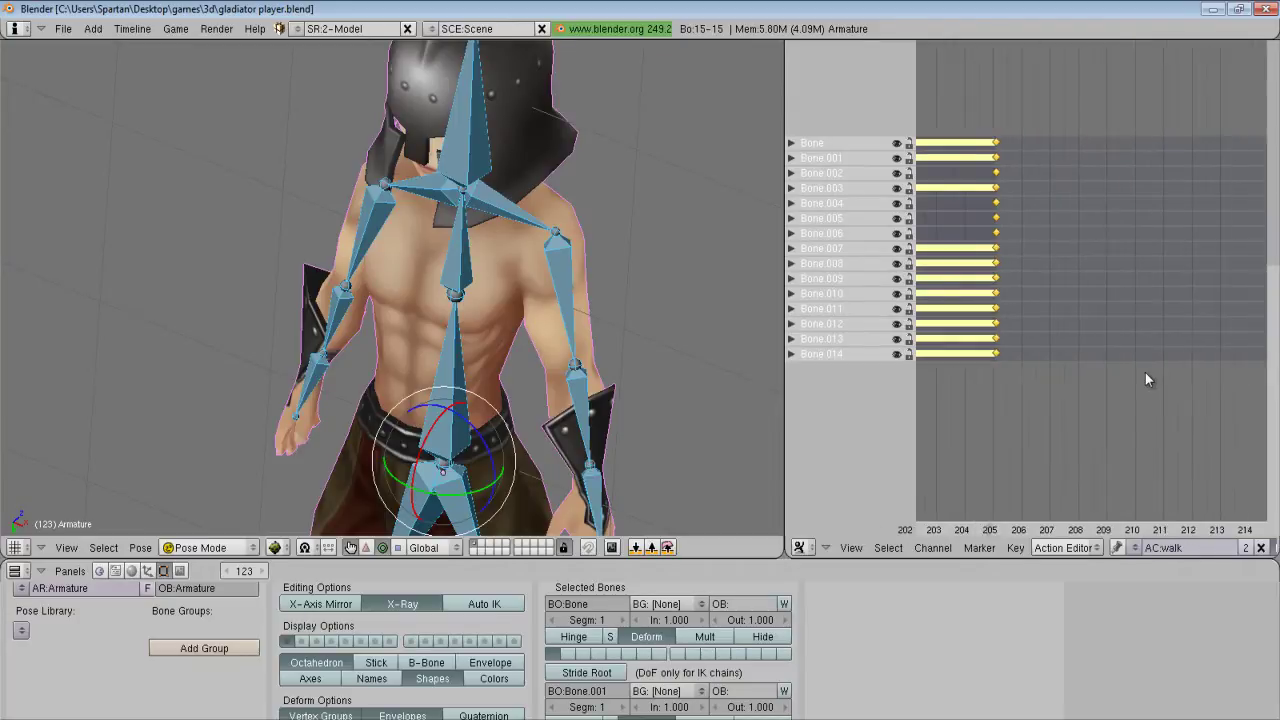
{"action": "left_click", "coordinate": [993, 366]}
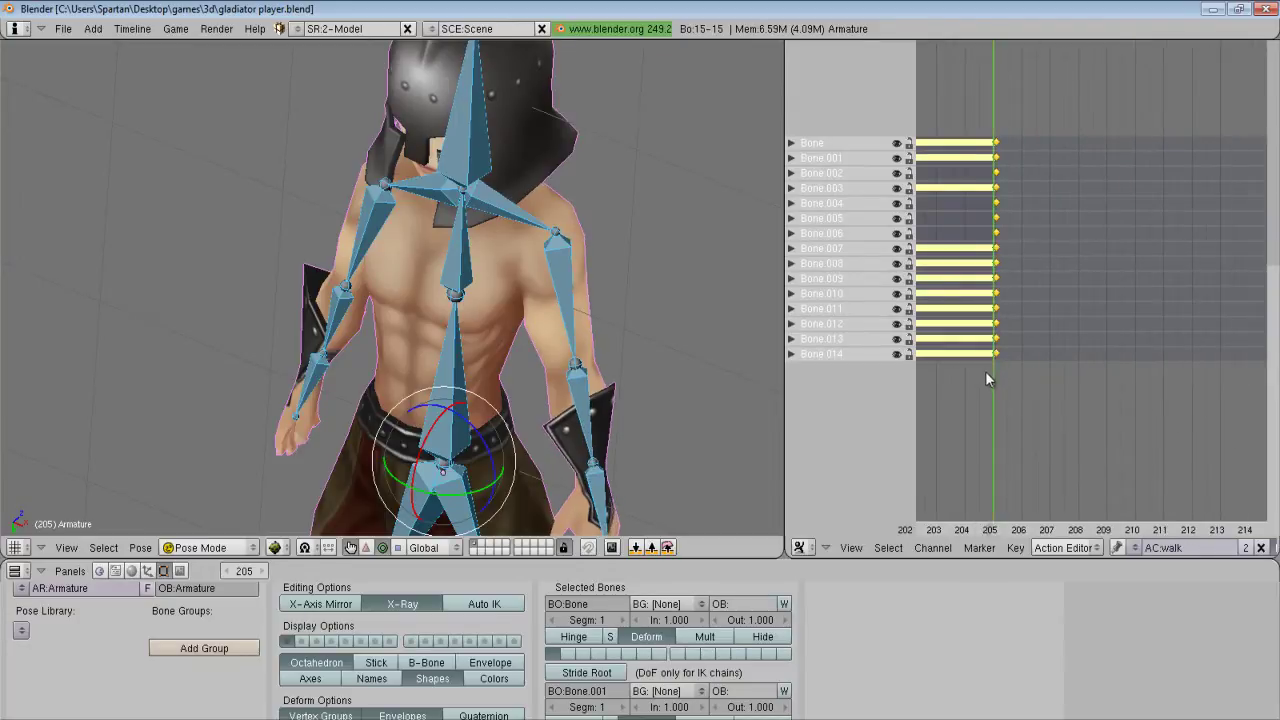
- Shift the closing keyframes of all bones about one frame earlier, to frame 204
{"action": "key", "text": "a"}
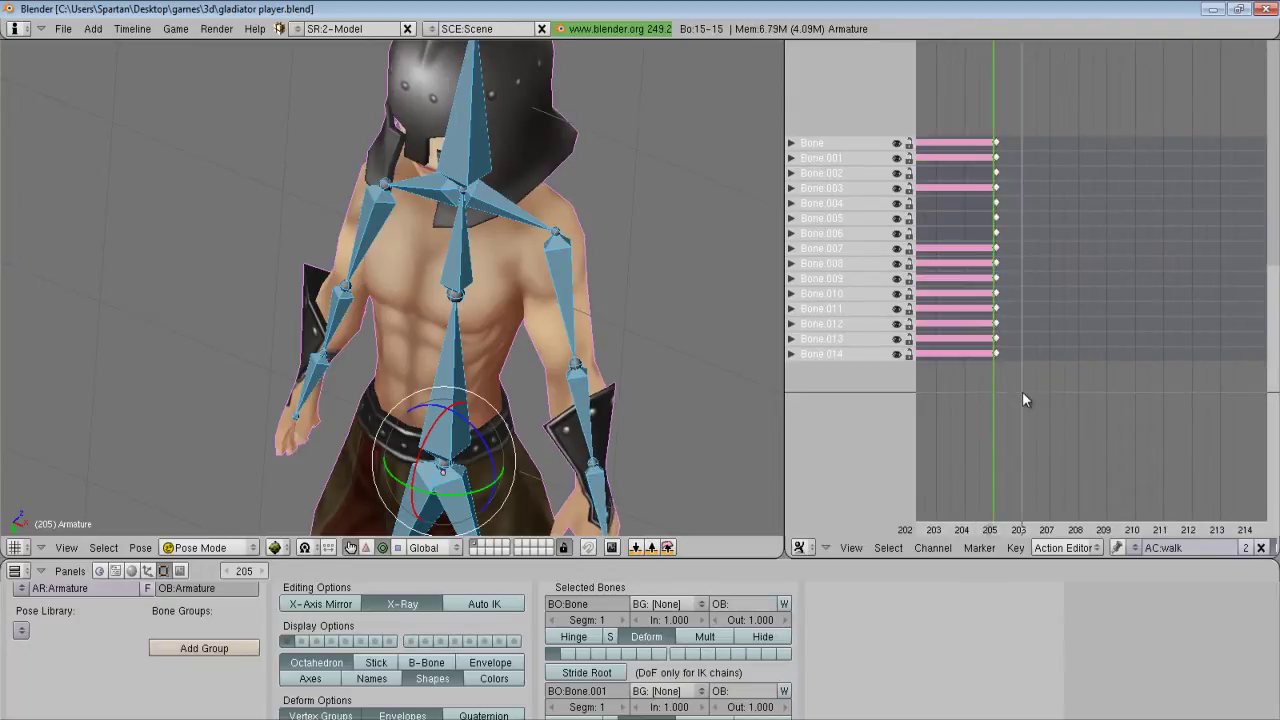
{"action": "key", "text": "b"}
{"action": "left_click_drag", "start_coordinate": [1014, 374], "coordinate": [976, 113]}
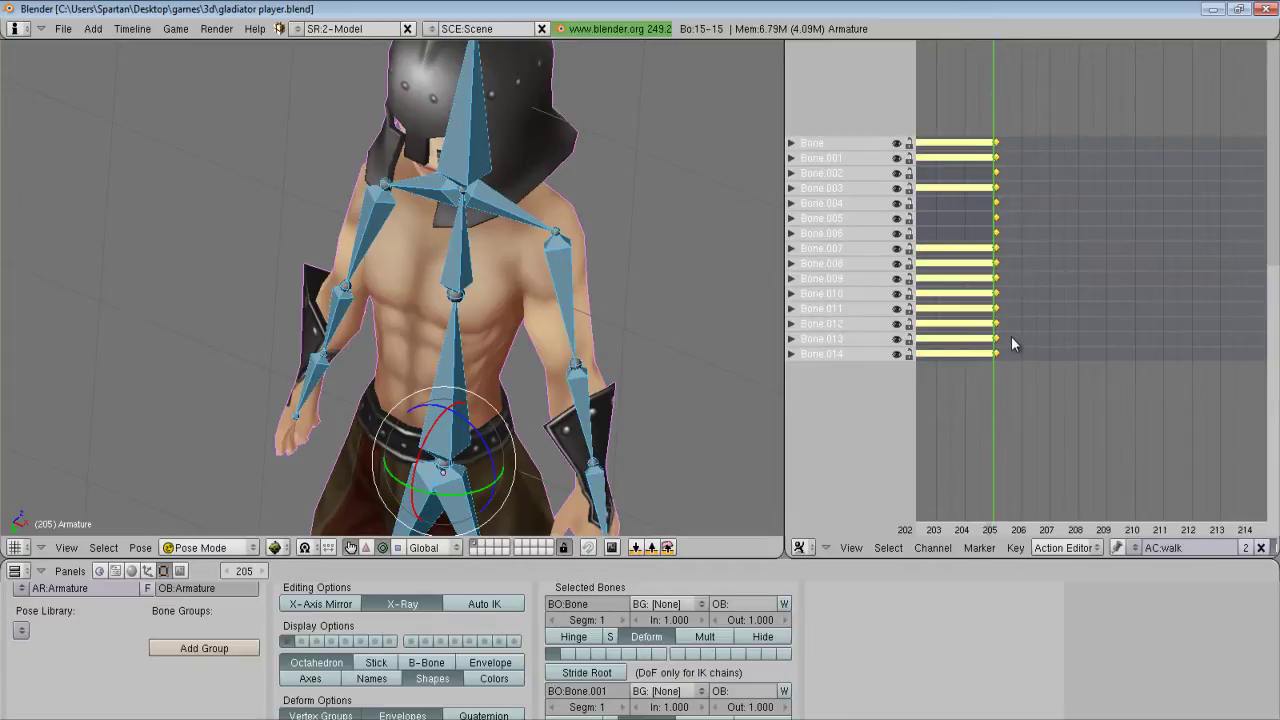
{"action": "key", "text": "g"}
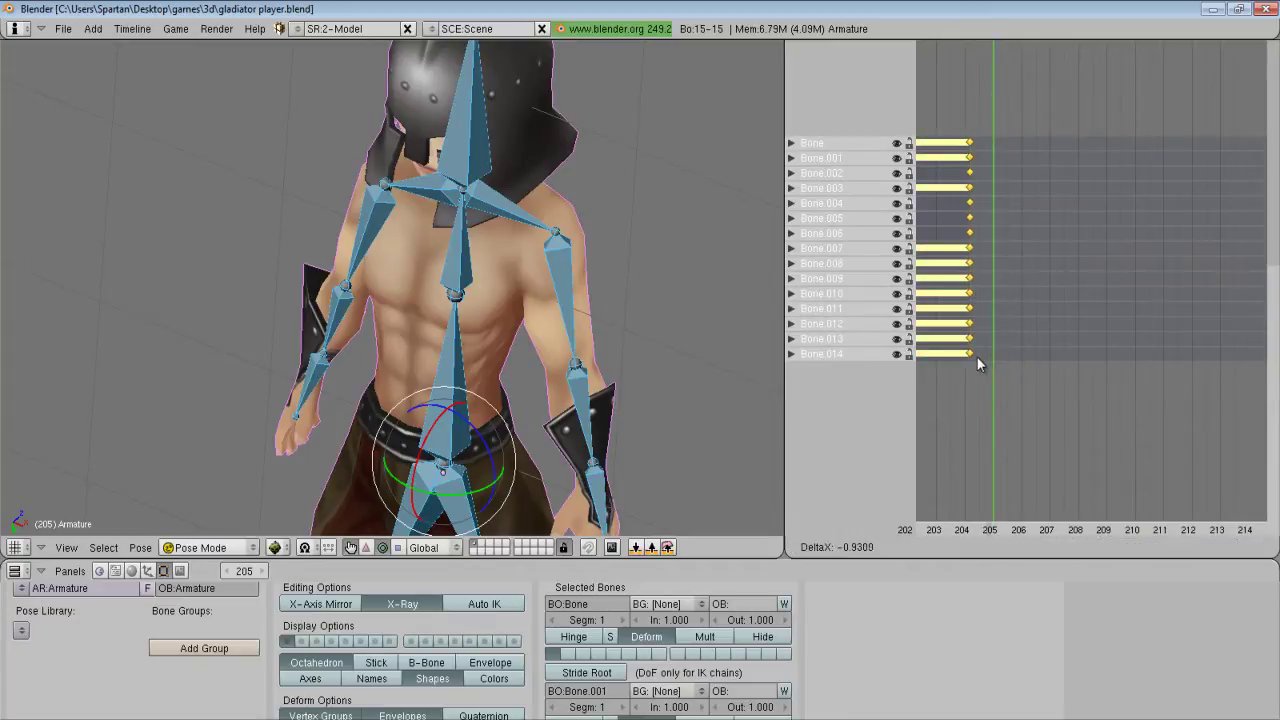
{"action": "left_click", "coordinate": [972, 357]}
- Play the walk action from frame 120 to check the arm lowering after the hand gesture
{"action": "middle_click_drag", "start_coordinate": [972, 357], "coordinate": [1045, 408], "text": "ctrl"}
{"action": "left_click", "coordinate": [1053, 391]}
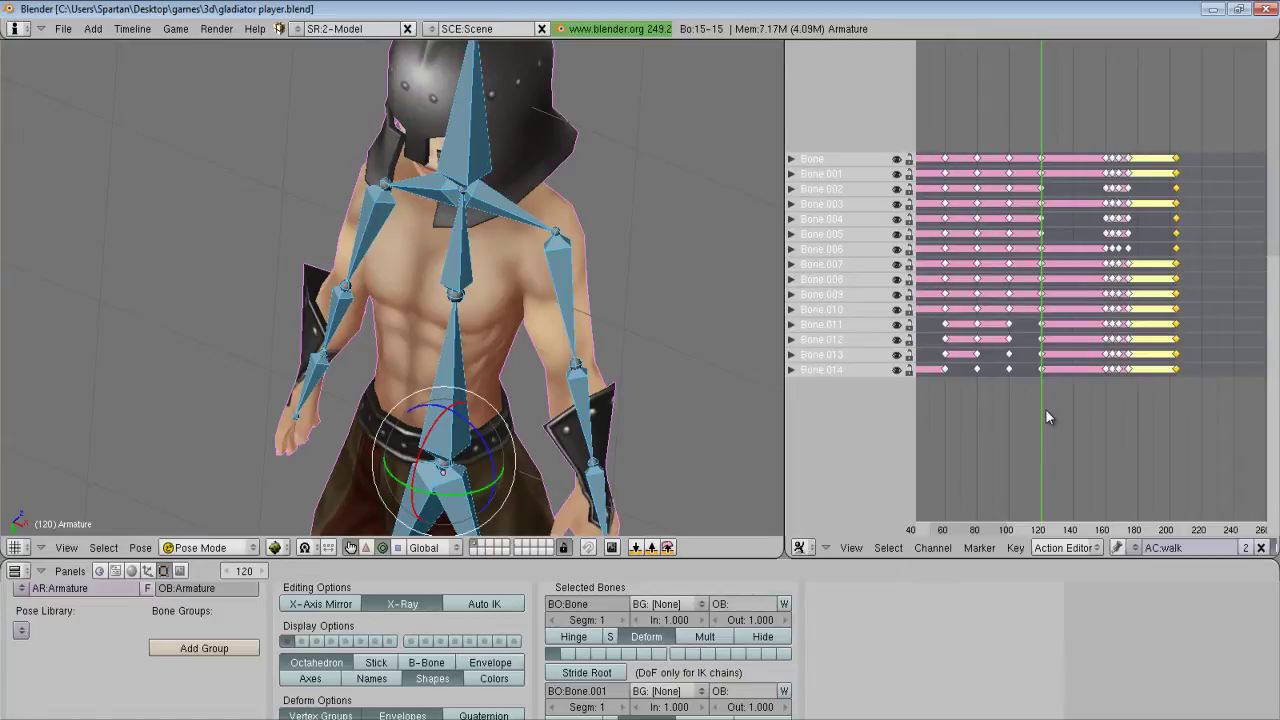
{"action": "key", "text": "alt+a"}
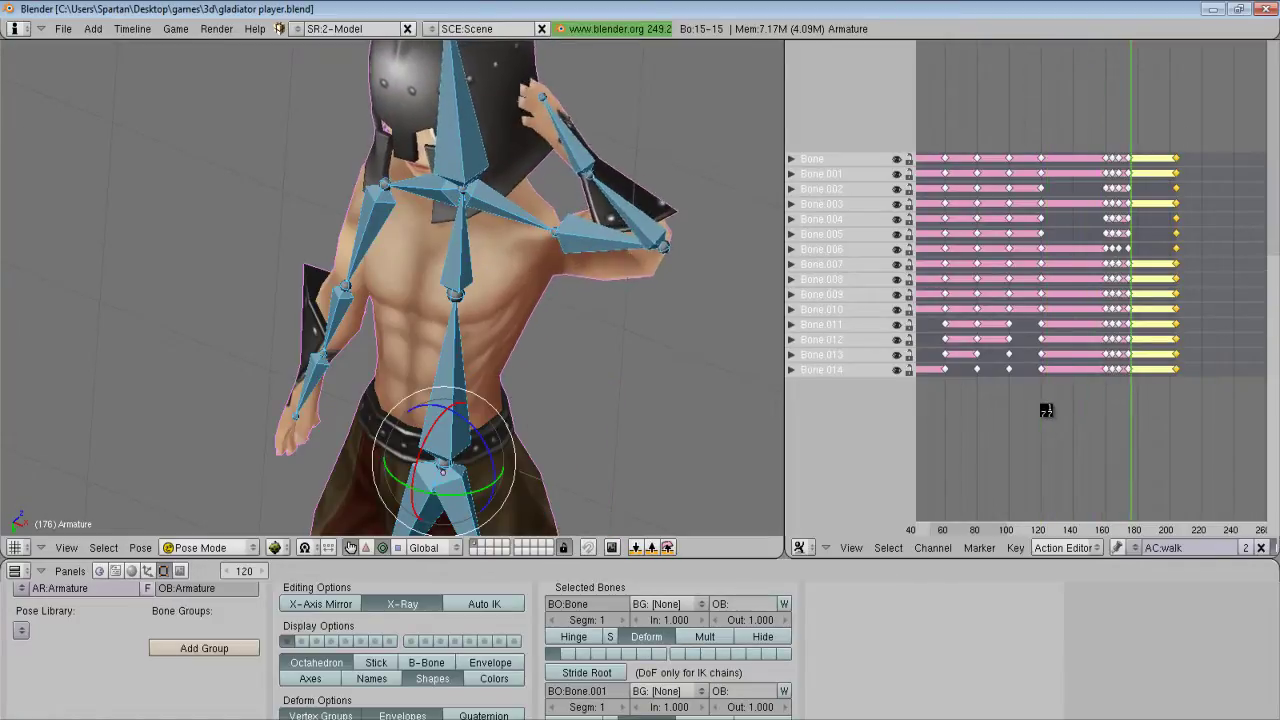
{"action": "key", "text": "Escape"}
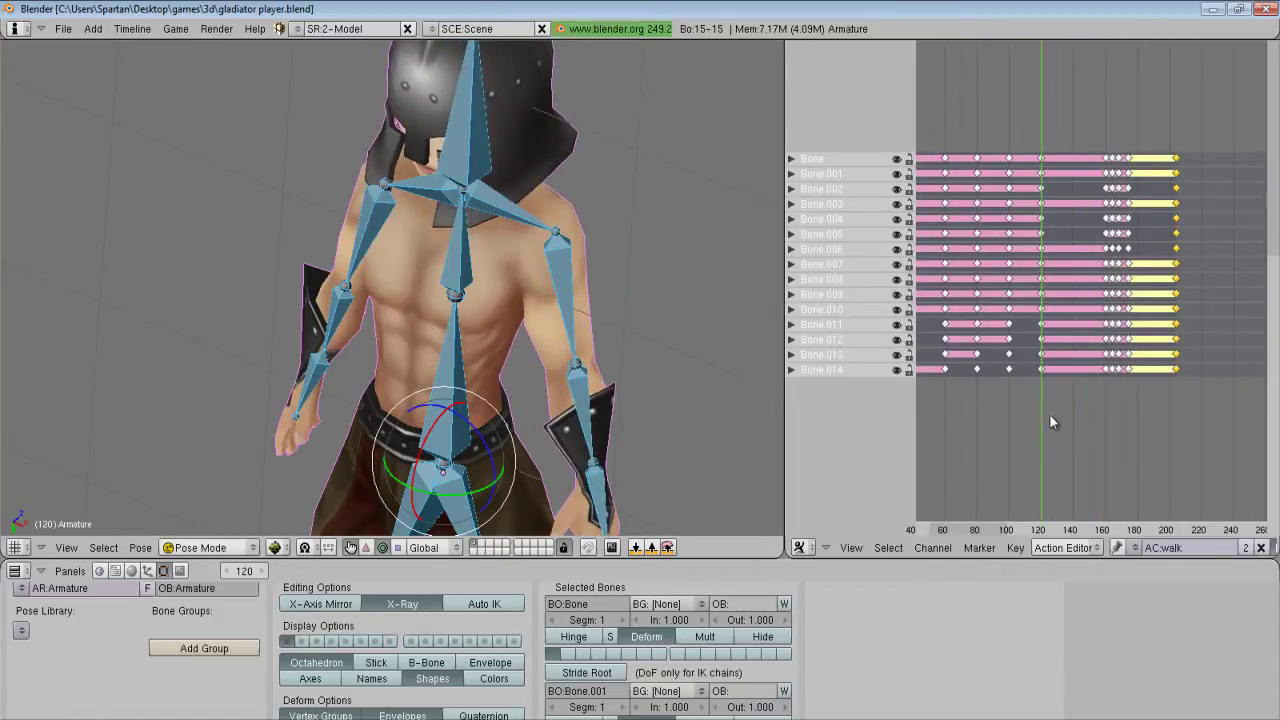
- Play the complete walk action from frame 1 with the gladiator's whole body in view
{"action": "scroll", "coordinate": [1045, 412], "scroll_direction": "down", "scroll_amount": 5}
{"action": "key", "text": "shift+Left"}
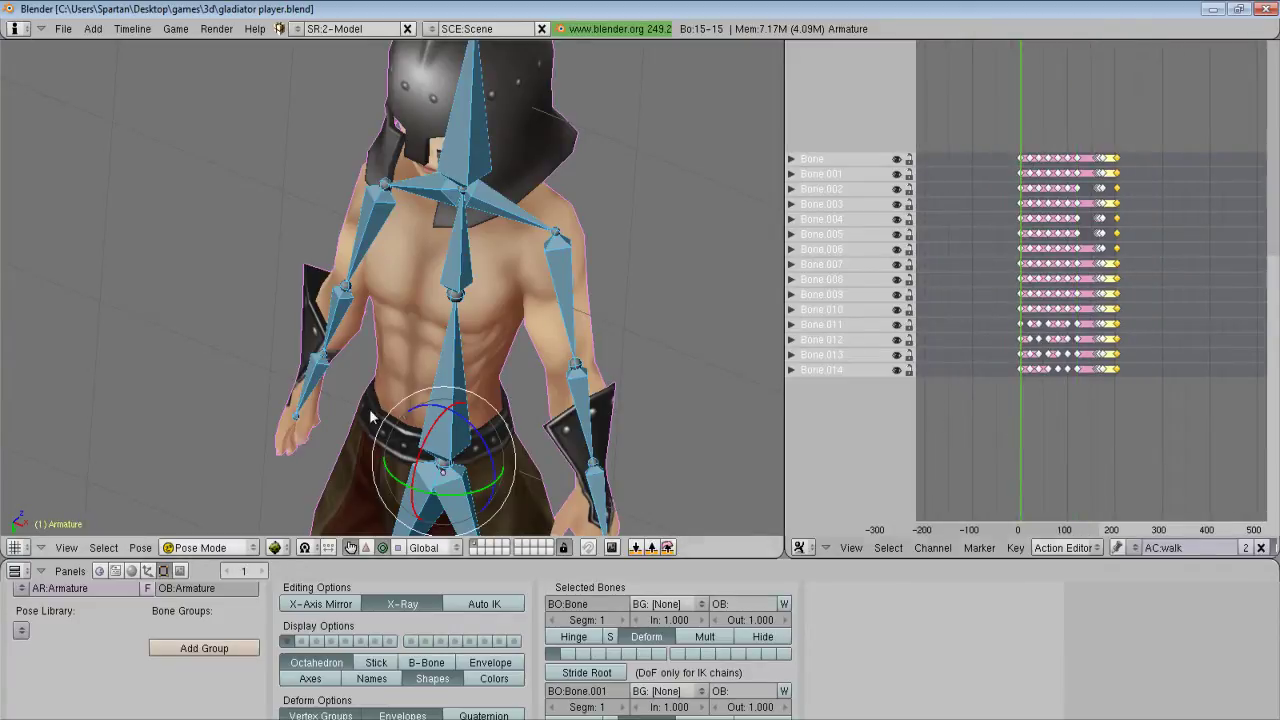
{"action": "scroll", "coordinate": [420, 408], "scroll_direction": "down", "scroll_amount": 3}
{"action": "middle_click_drag", "start_coordinate": [420, 408], "coordinate": [444, 187]}
{"action": "scroll", "coordinate": [449, 250], "scroll_direction": "down", "scroll_amount": 1}
{"action": "middle_click_drag", "start_coordinate": [450, 262], "coordinate": [442, 290]}
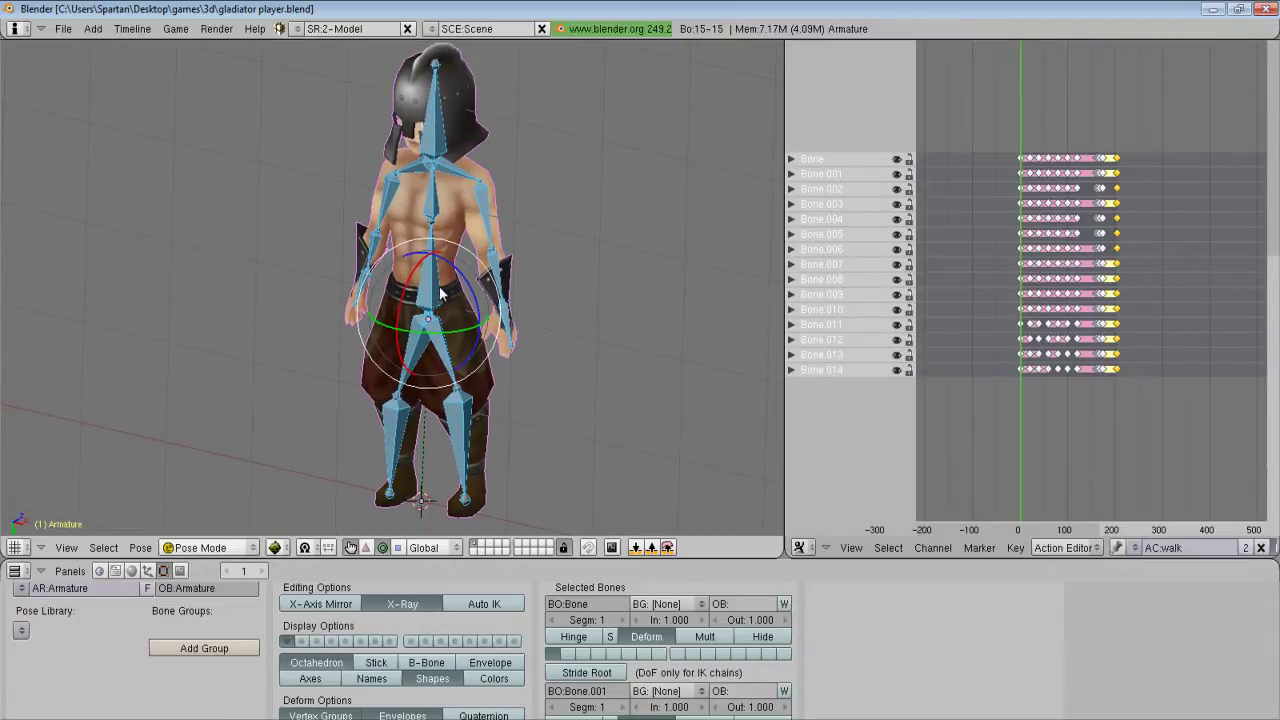
{"action": "key", "text": "alt+a"}
{"action": "key", "text": "Escape"}
- Examine the walk action's poses at frames 100 and 120, where the walk changes into the idle
{"action": "scroll", "coordinate": [1061, 409], "scroll_direction": "up", "scroll_amount": 8}
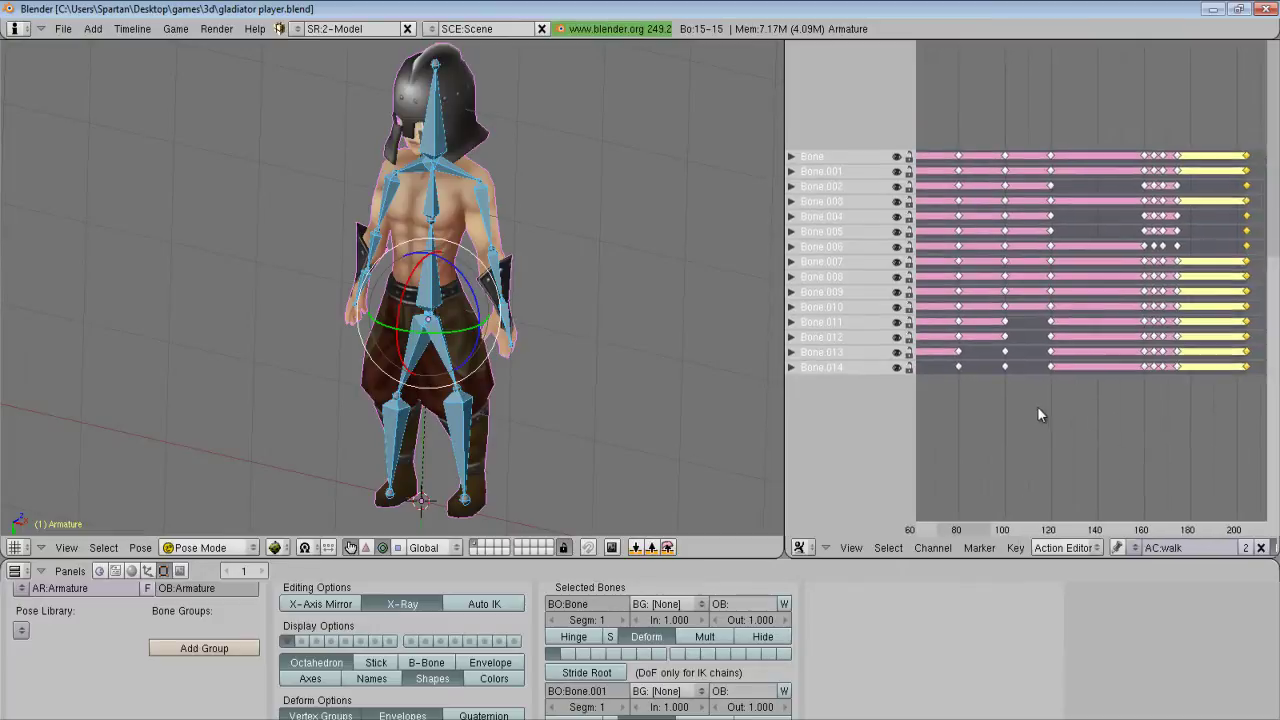
{"action": "left_click", "coordinate": [1048, 405]}
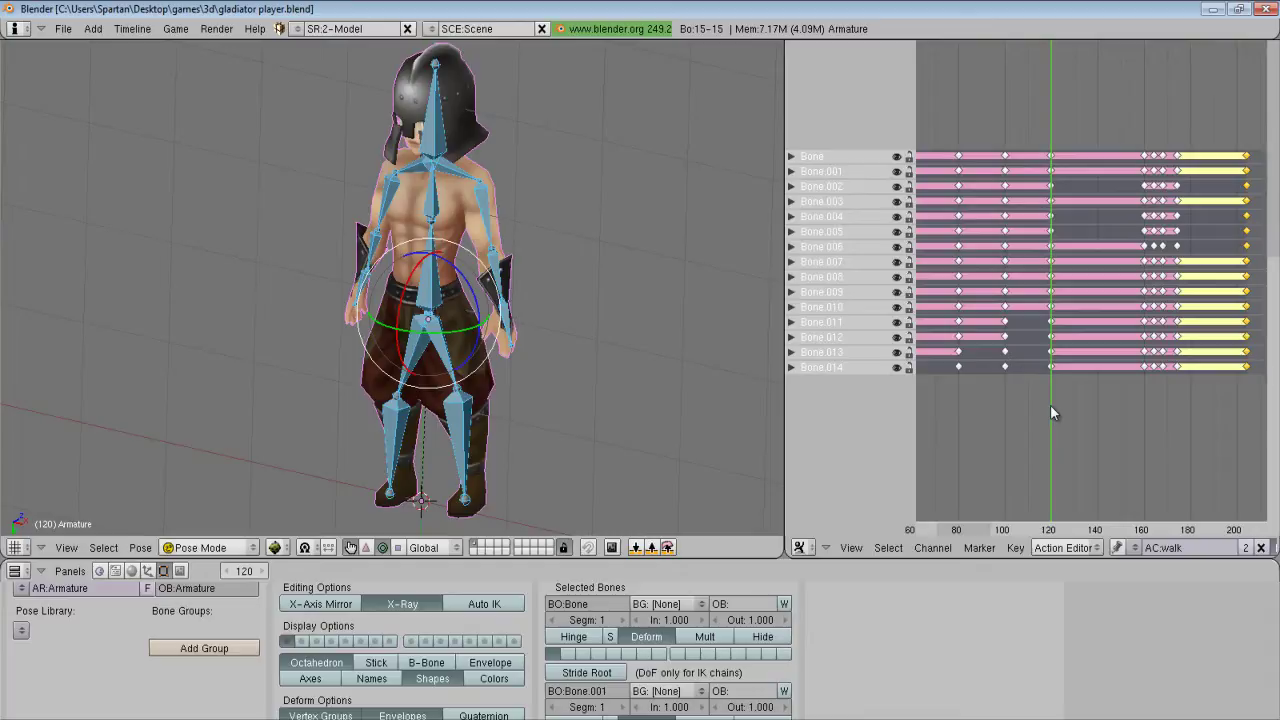
{"action": "scroll", "coordinate": [1050, 404], "scroll_direction": "down", "scroll_amount": 3}
{"action": "middle_click_drag", "start_coordinate": [1029, 417], "coordinate": [1094, 411]}
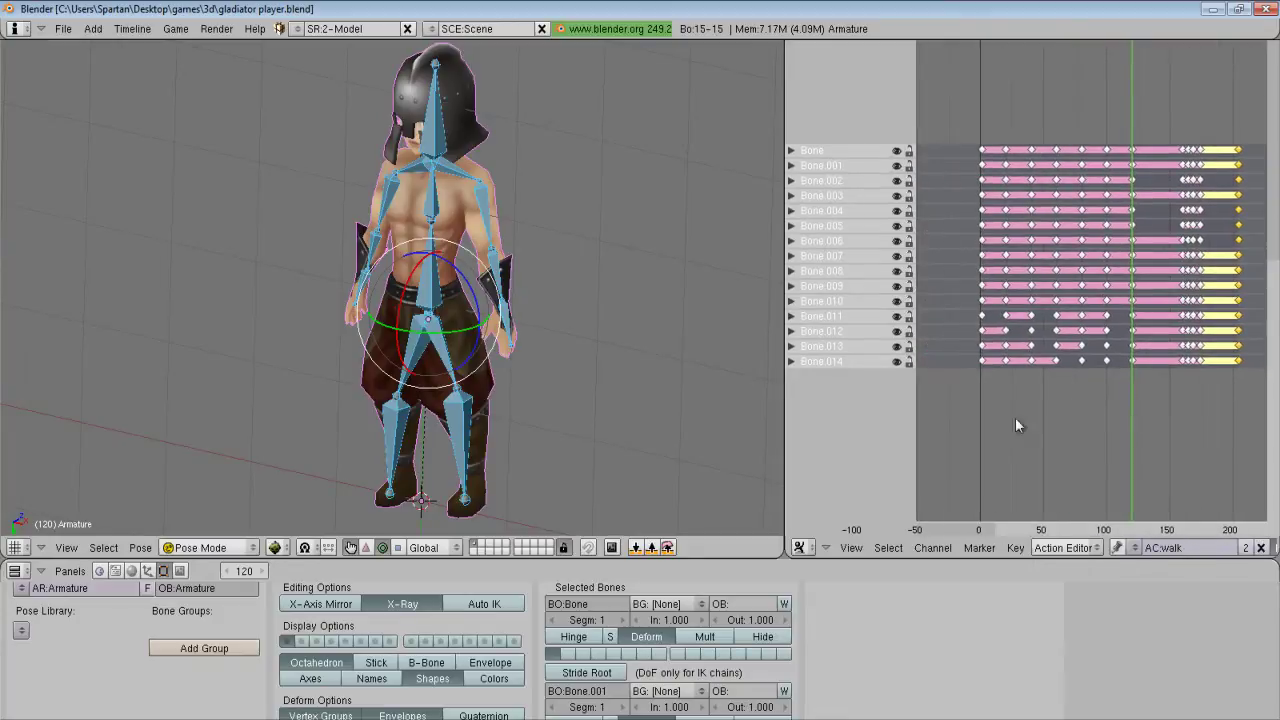
{"action": "left_click", "coordinate": [1107, 379]}
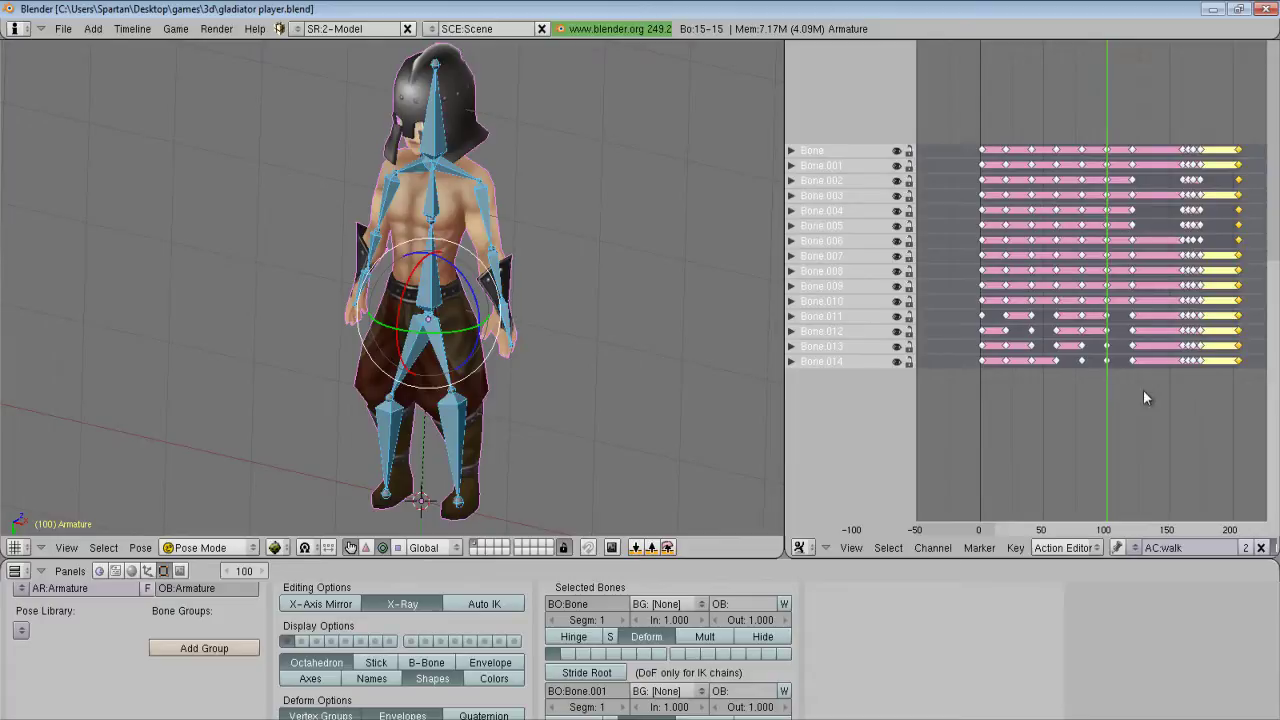
{"action": "left_click", "coordinate": [1130, 386]}
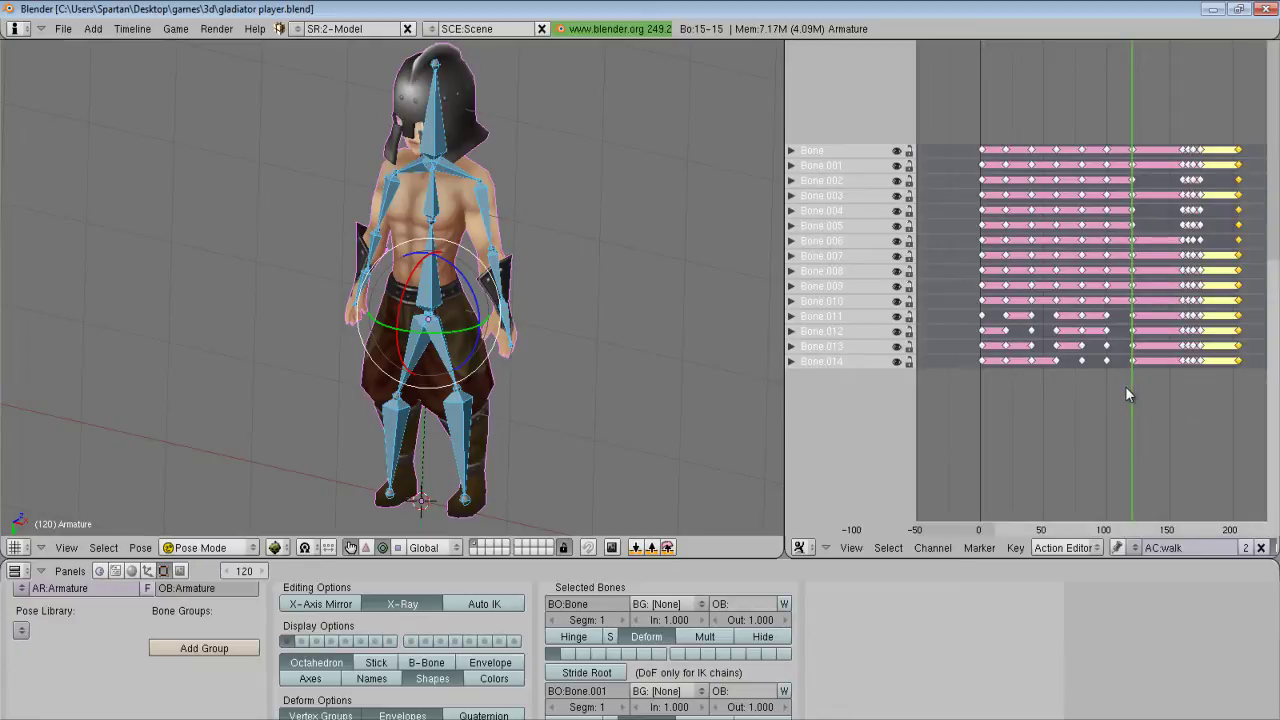
- Export all objects with animation to gladiator player.x using the DirectX Exporter [with error handling]
{"action": "left_click", "coordinate": [62, 28]}
{"action": "mouse_move", "coordinate": [181, 327]}
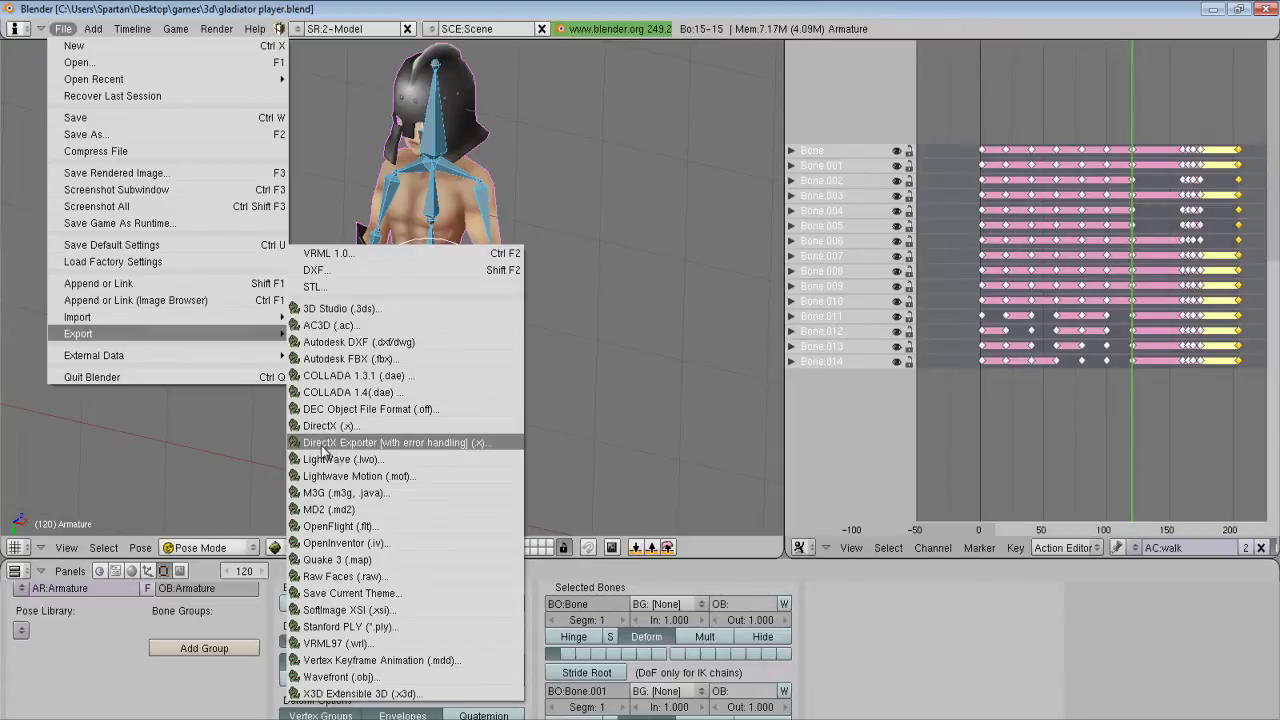
{"action": "left_click", "coordinate": [425, 443]}
{"action": "left_click_drag", "start_coordinate": [314, 560], "coordinate": [314, 284]}
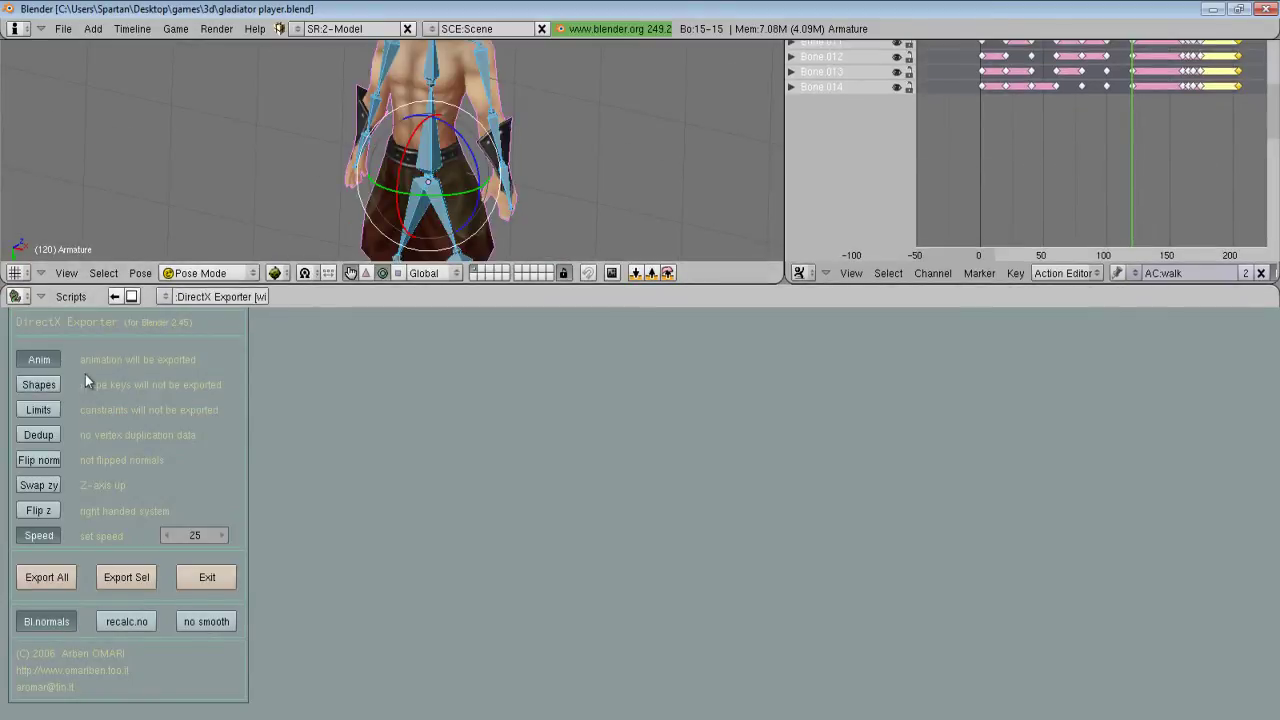
{"action": "left_click", "coordinate": [47, 578]}
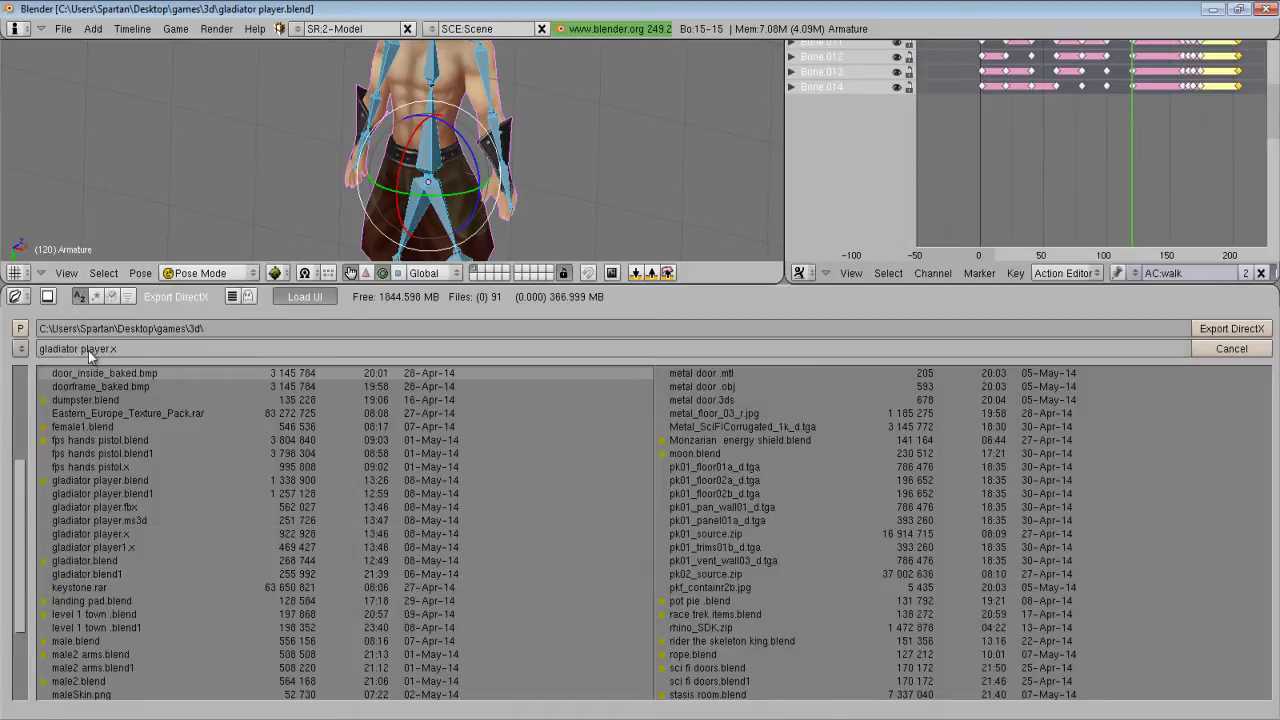
{"action": "left_click", "coordinate": [1222, 330]}
{"action": "left_click_drag", "start_coordinate": [404, 285], "coordinate": [400, 598]}
- Switch to CopperCube, try importing gladiator player.x as an animated mesh in the walled room, raise it above the floor, and delete it
{"action": "left_click", "coordinate": [590, 718]}
{"action": "left_click", "coordinate": [650, 424]}
{"action": "right_click", "coordinate": [651, 427]}
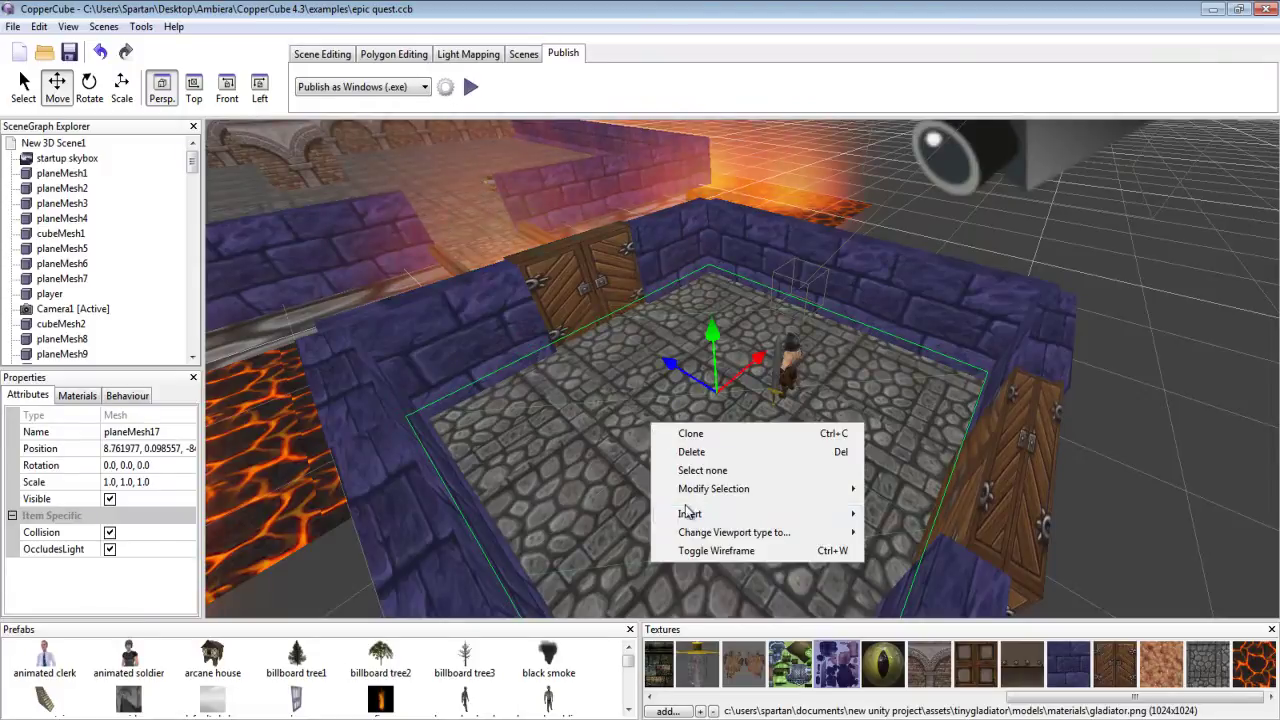
{"action": "mouse_move", "coordinate": [700, 514]}
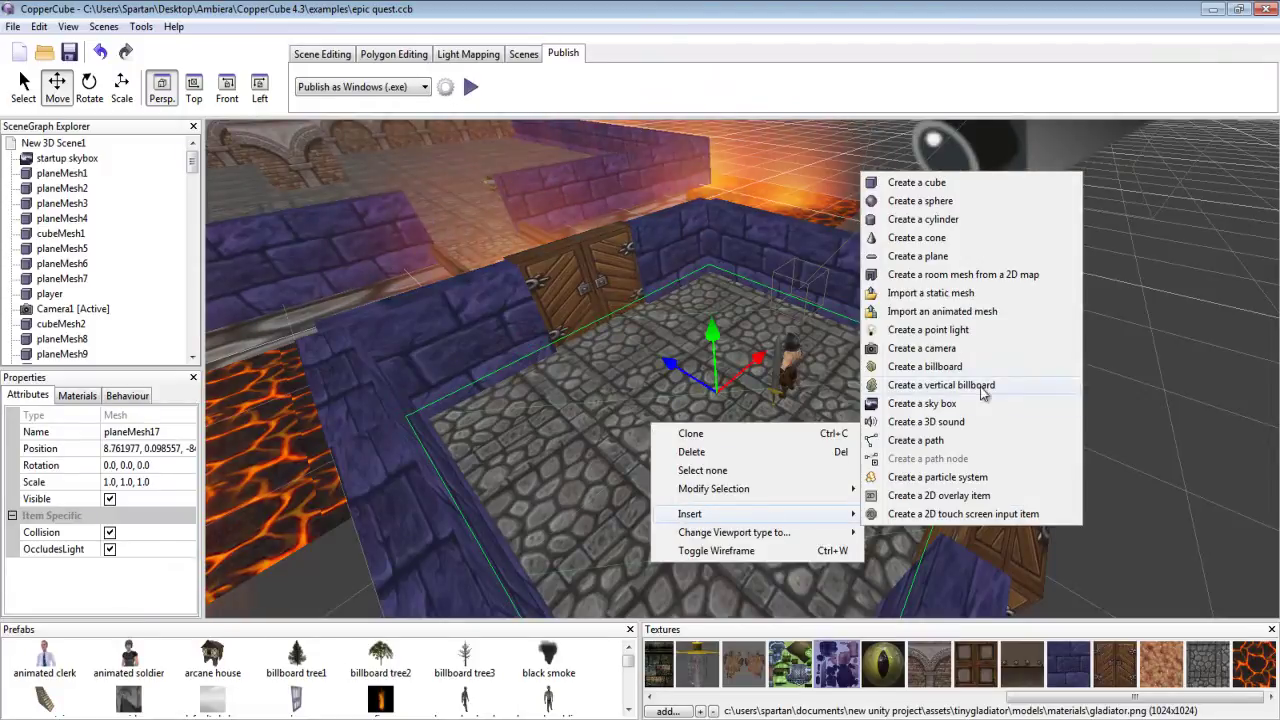
{"action": "left_click", "coordinate": [950, 312]}
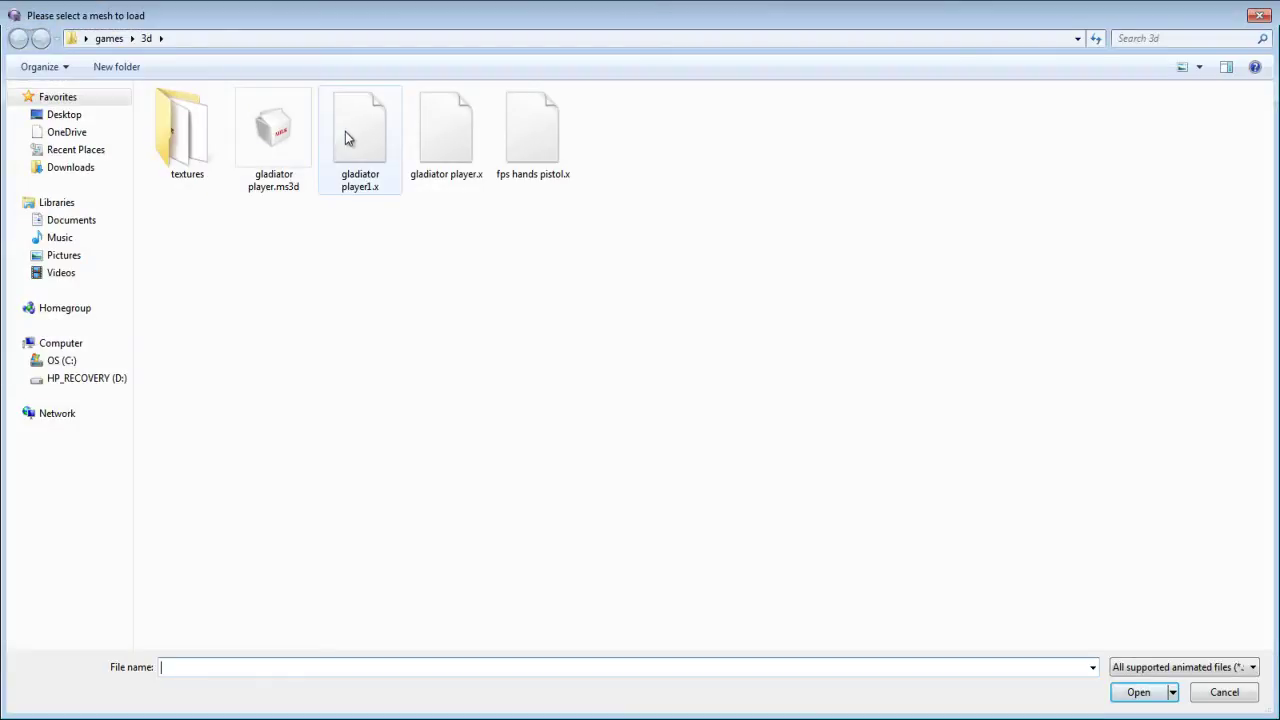
{"action": "left_click", "coordinate": [427, 132]}
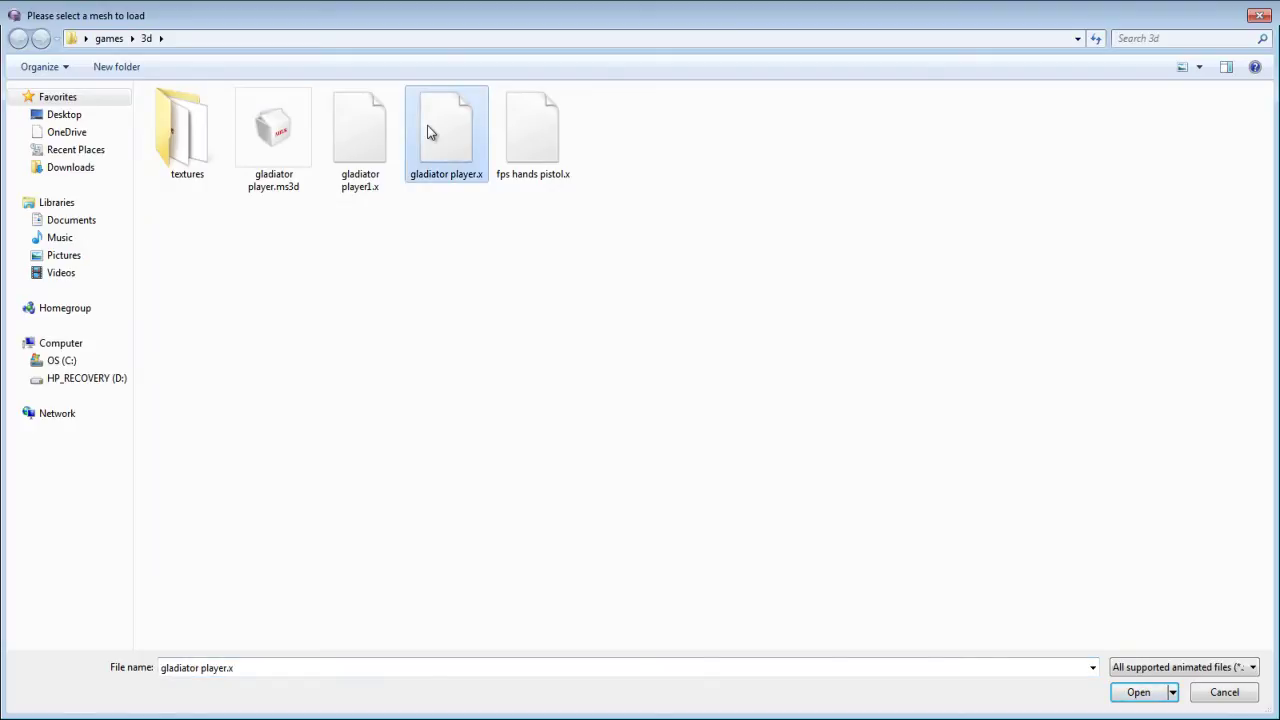
{"action": "double_click", "coordinate": [427, 132]}
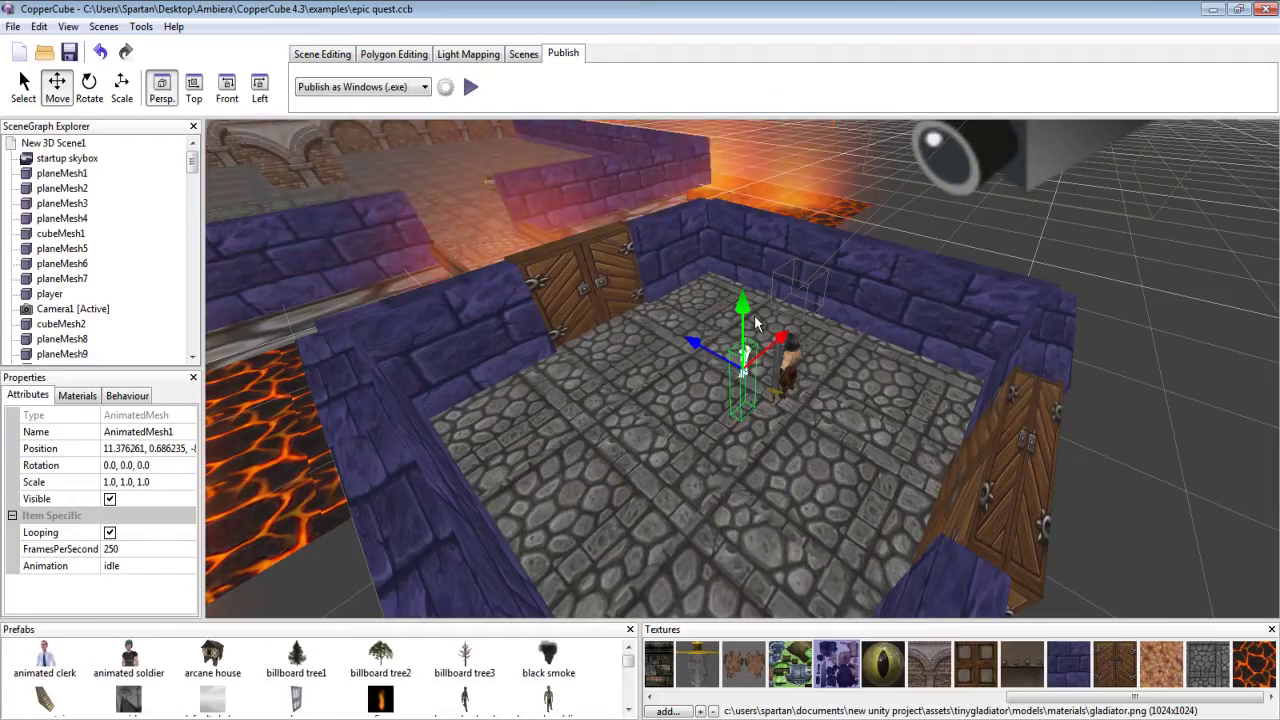
{"action": "left_click_drag", "start_coordinate": [745, 310], "coordinate": [738, 212]}
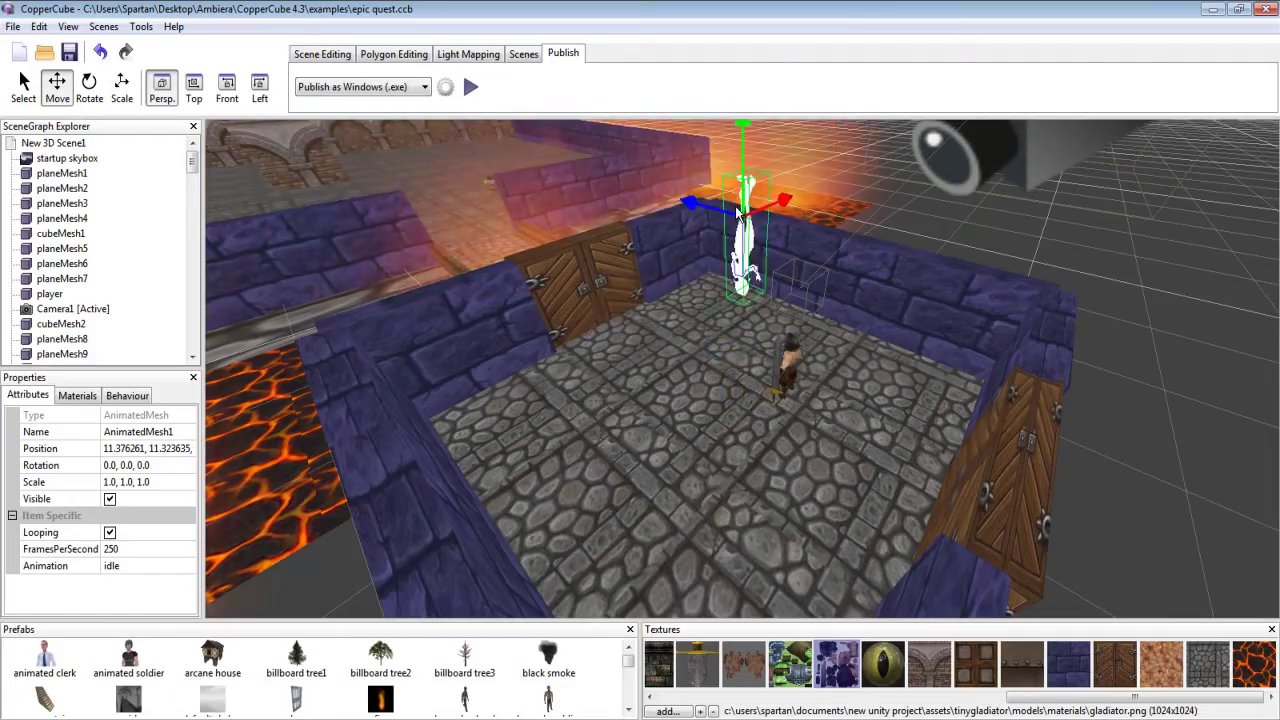
{"action": "key", "text": "Delete"}
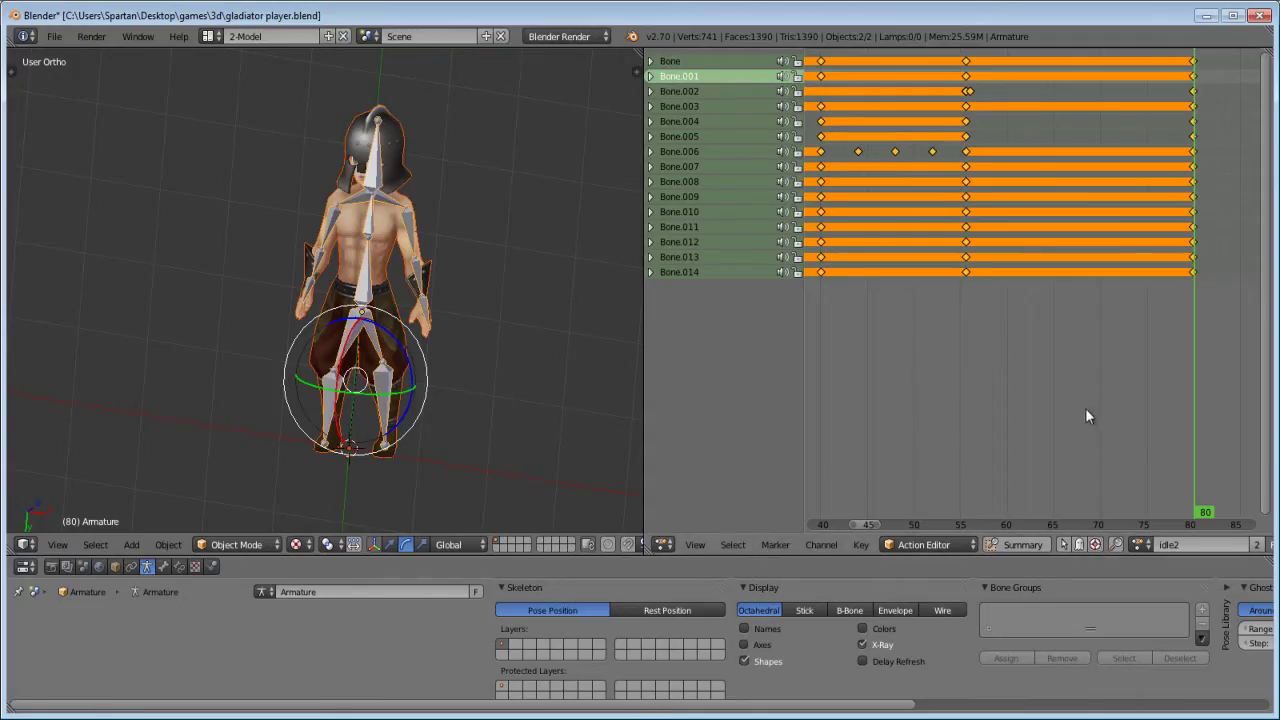
- Switch back to Blender 2.49 and delete all keyframes from the armature's idle action
{"action": "middle_click_drag", "start_coordinate": [1088, 410], "coordinate": [1075, 410]}
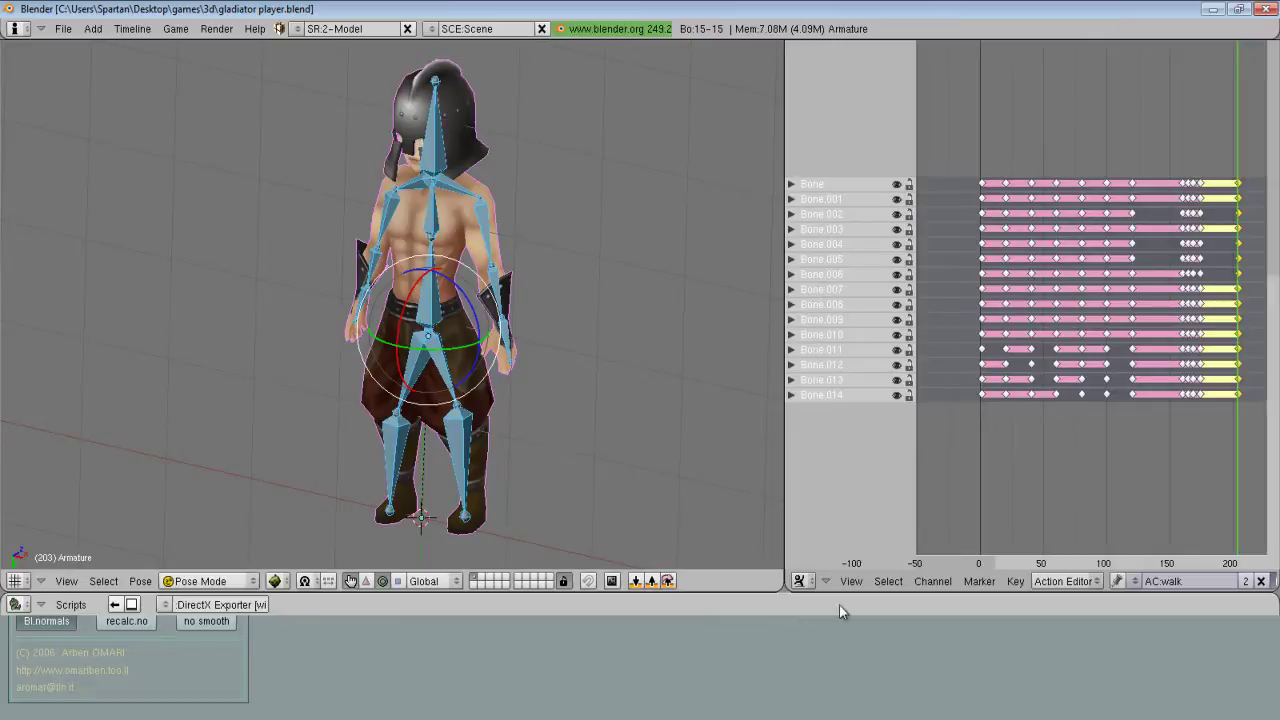
{"action": "middle_click_drag", "start_coordinate": [1075, 468], "coordinate": [1029, 439]}
{"action": "left_click", "coordinate": [1134, 582]}
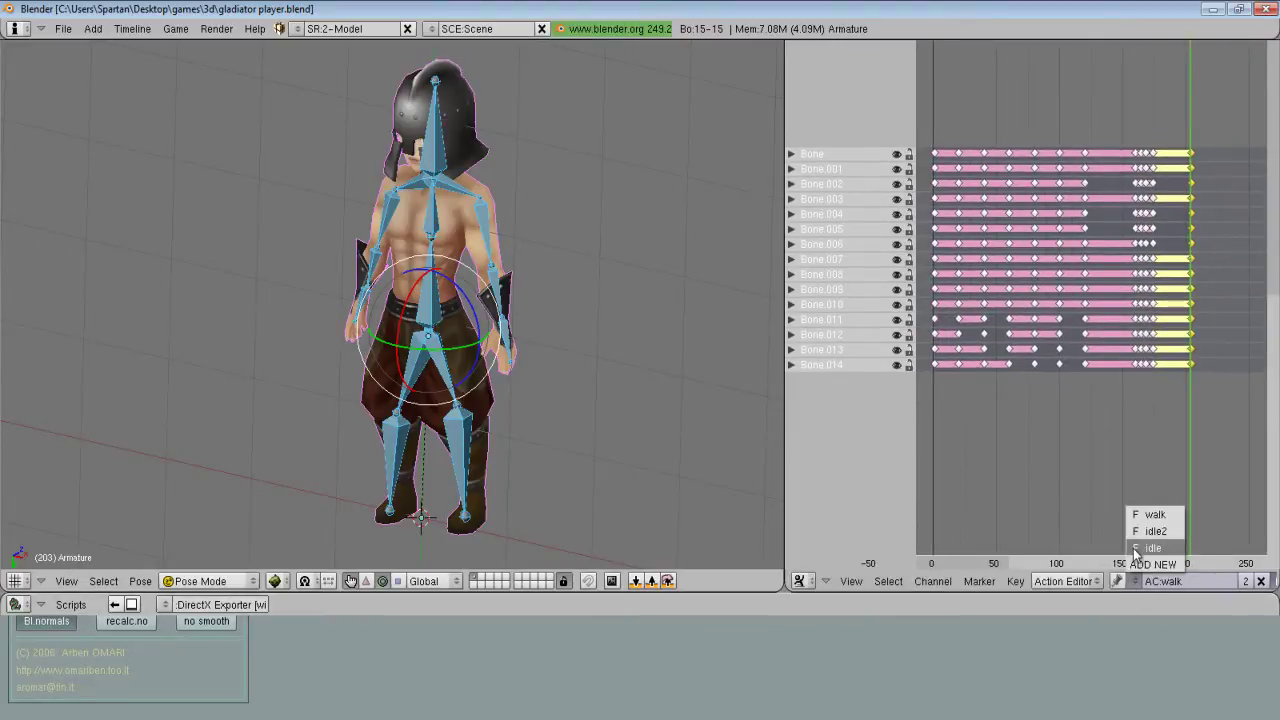
{"action": "left_click", "coordinate": [1150, 519]}
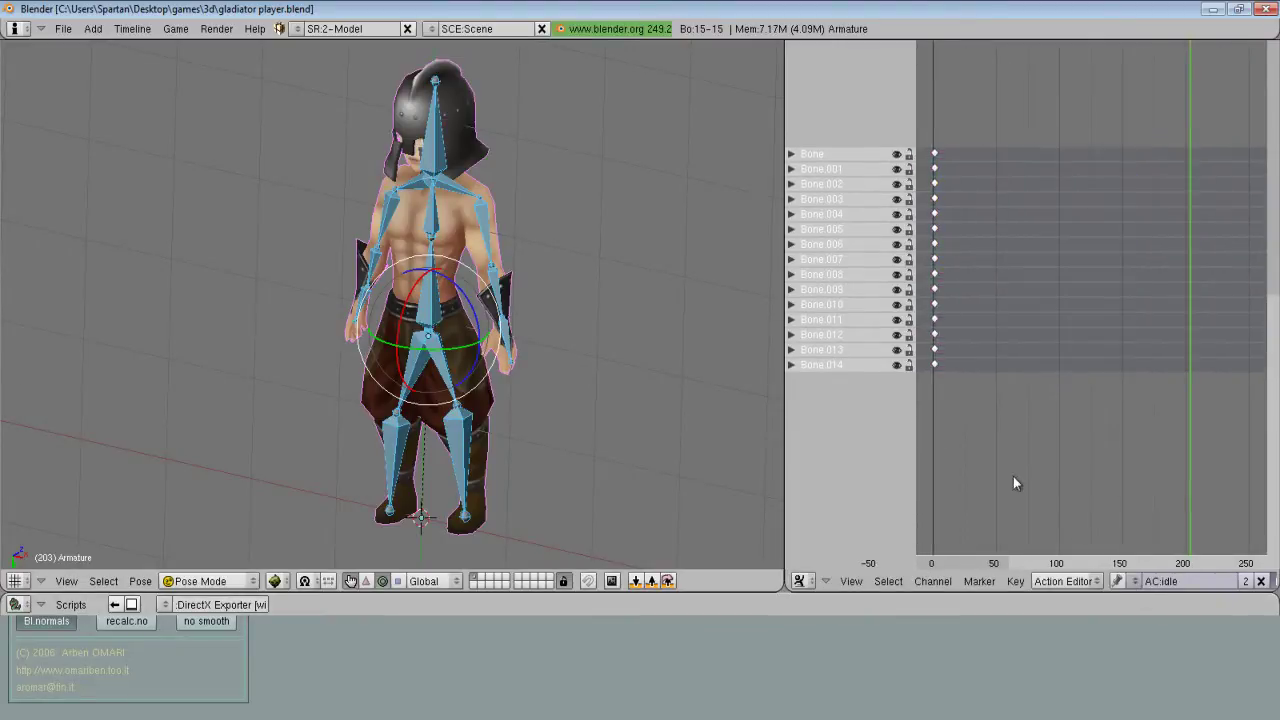
{"action": "left_click", "coordinate": [944, 418]}
{"action": "key", "text": "a"}
{"action": "left_click", "coordinate": [948, 418]}
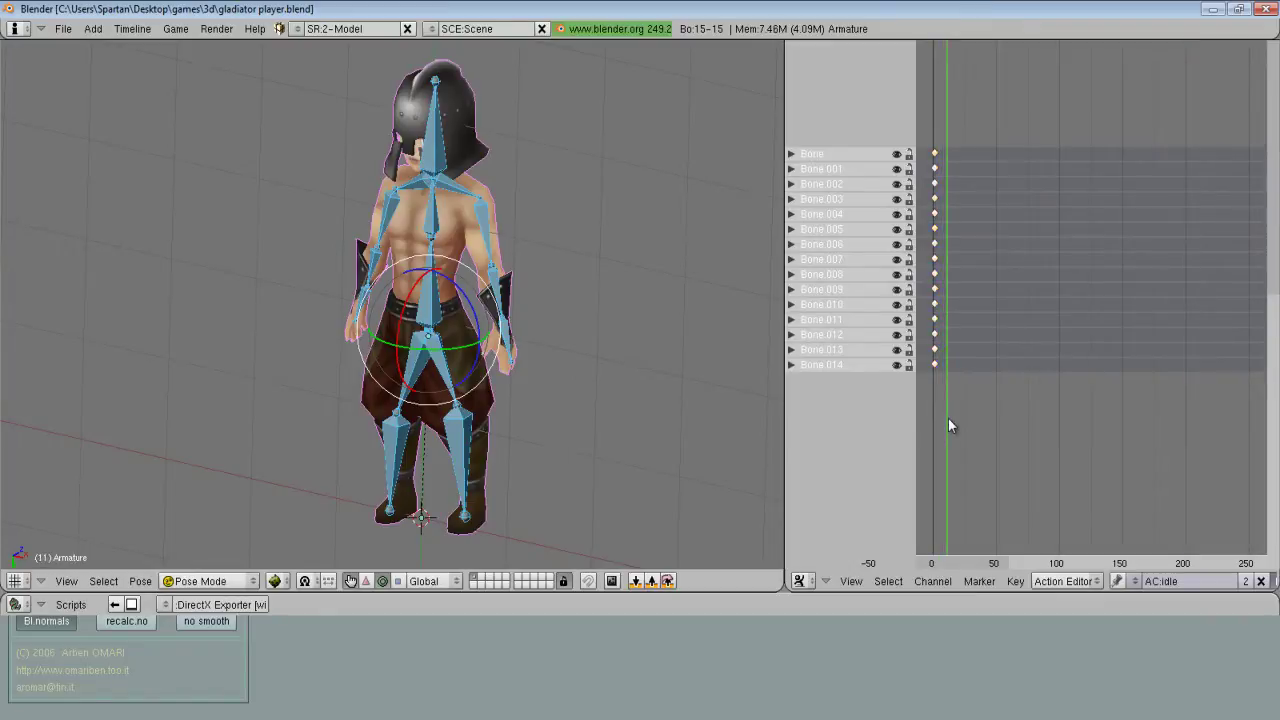
{"action": "key", "text": "x"}
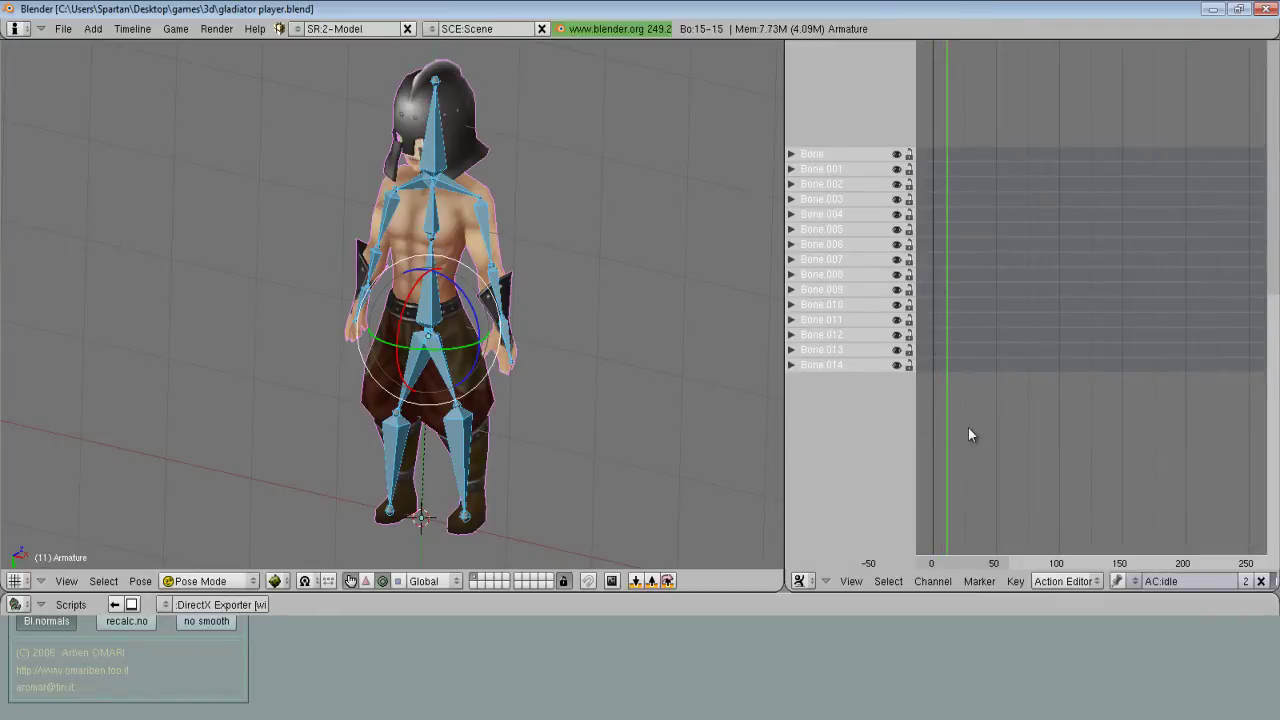
- Delete all keyframes from the armature's idle2 action
{"action": "left_click", "coordinate": [1135, 586]}
{"action": "left_click", "coordinate": [1137, 538]}
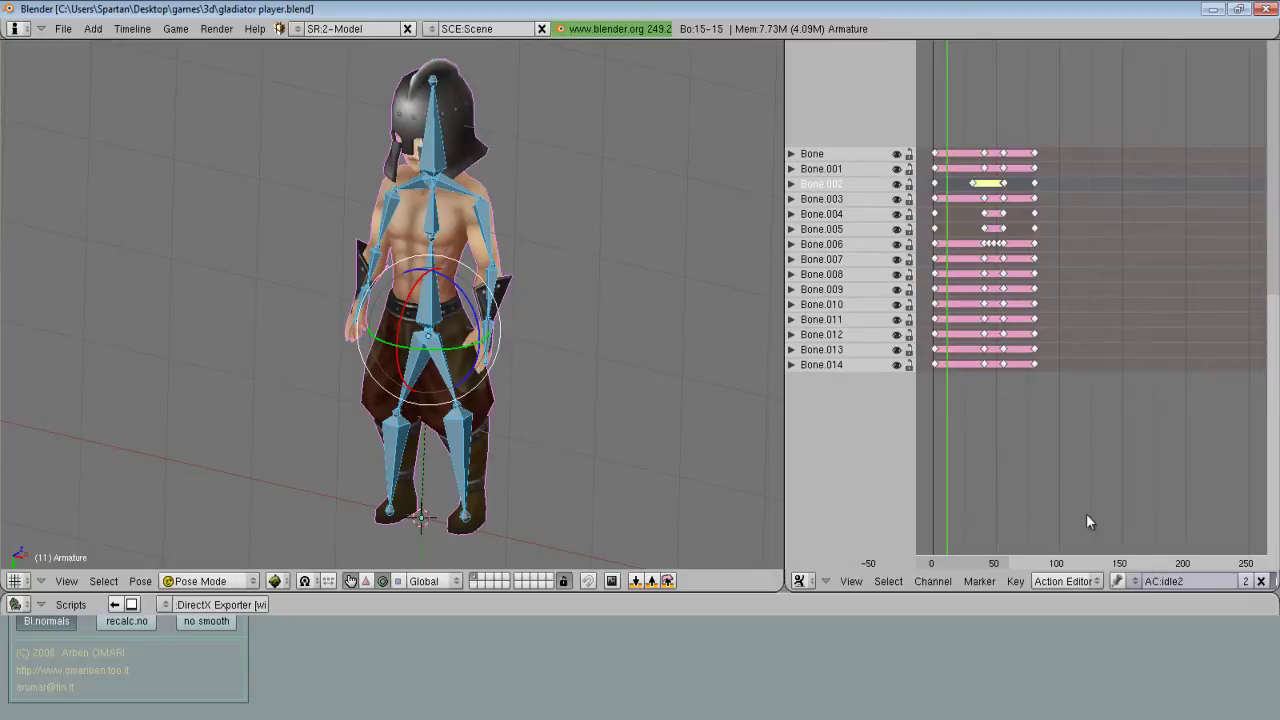
{"action": "key", "text": "a"}
{"action": "key", "text": "x"}
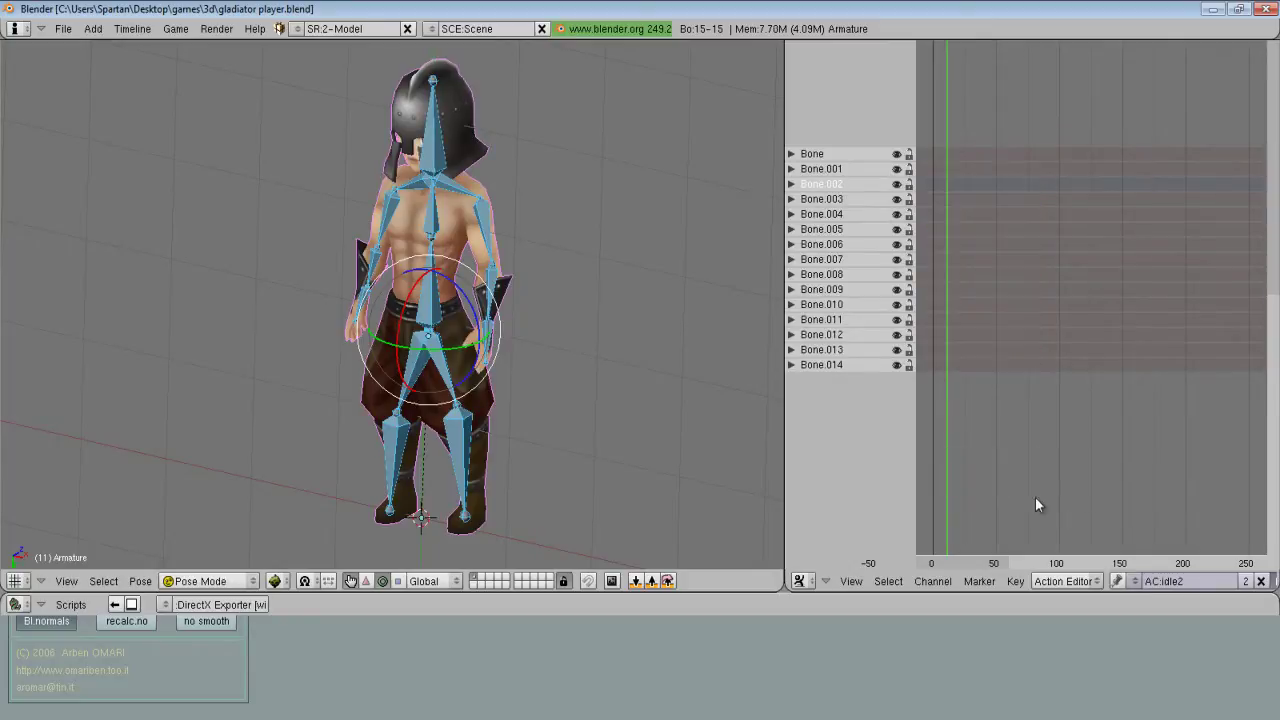
- Make walk the active action with all its keyframes selected, and save over gladiator player.blend
{"action": "left_click", "coordinate": [1135, 582]}
{"action": "left_click", "coordinate": [1150, 515]}
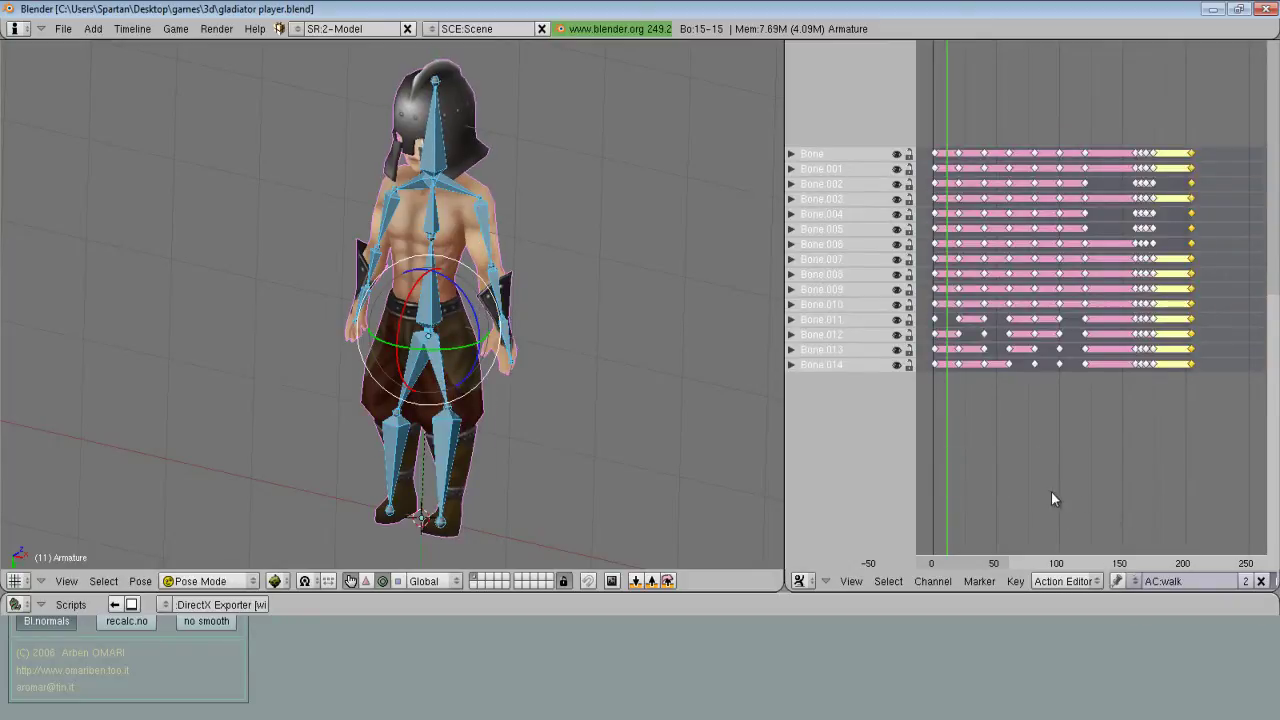
{"action": "key", "text": "a"}
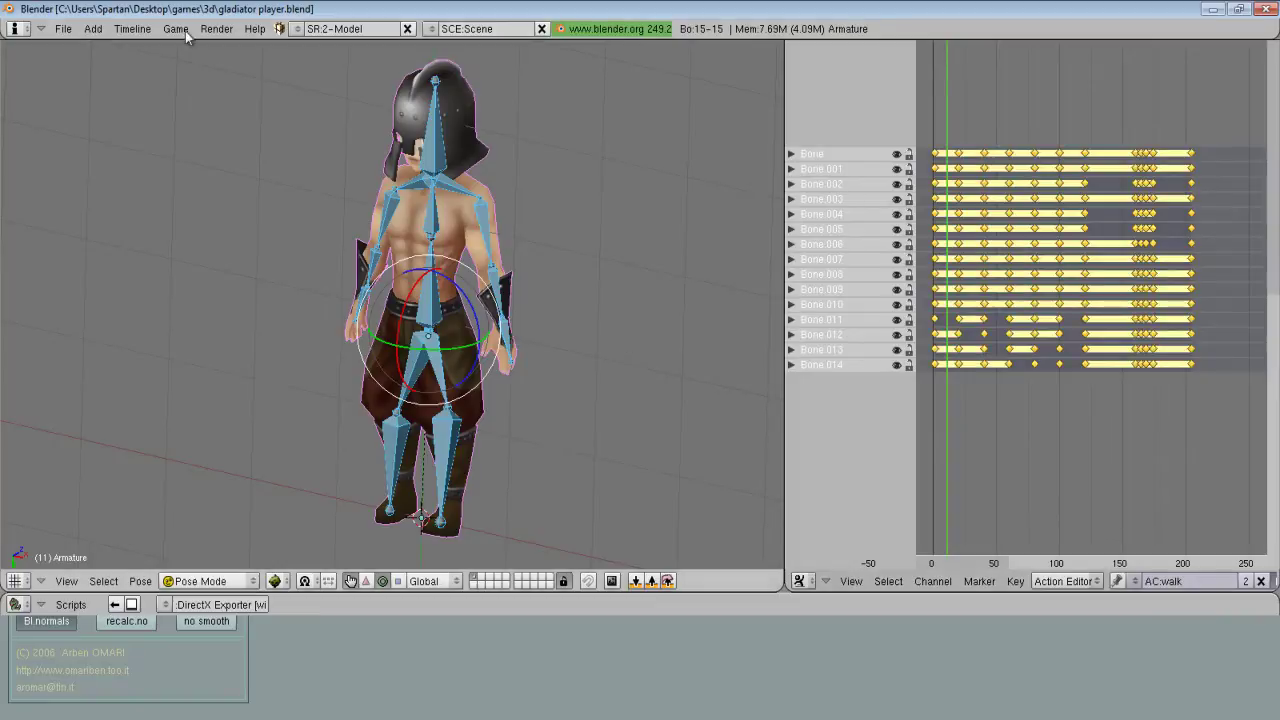
{"action": "left_click", "coordinate": [66, 30]}
{"action": "left_click", "coordinate": [95, 119]}
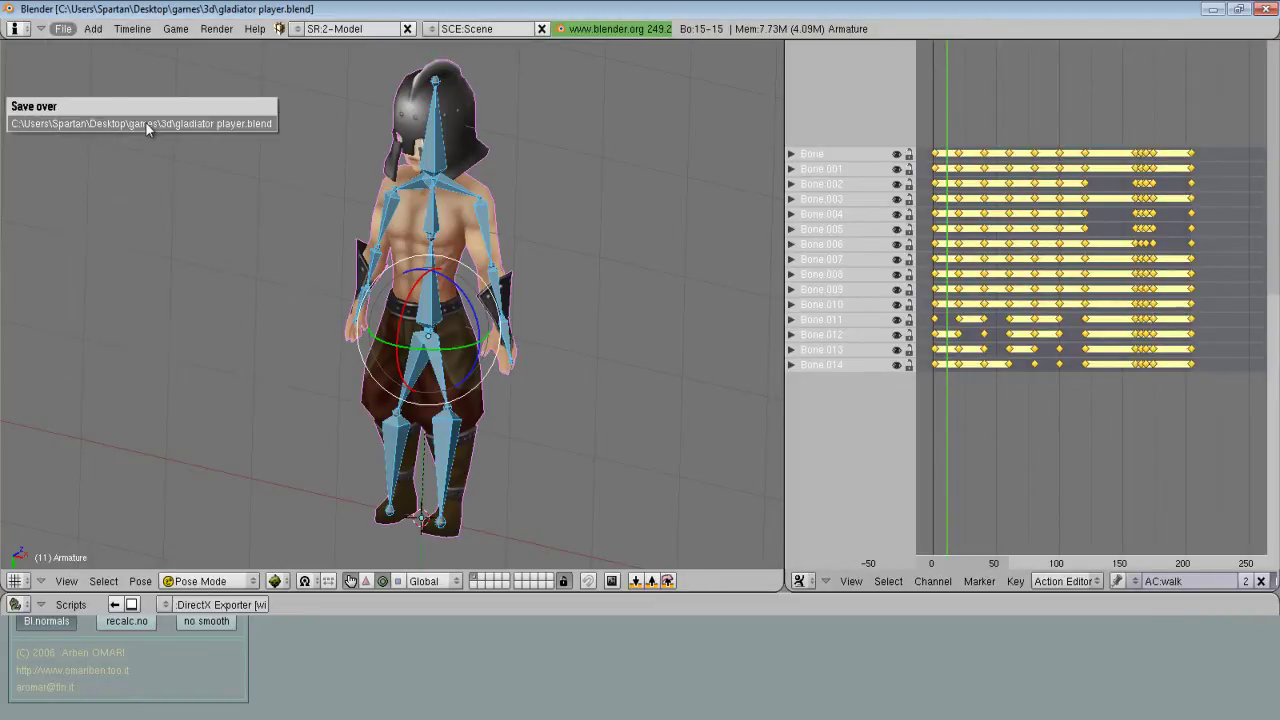
{"action": "left_click", "coordinate": [146, 123]}
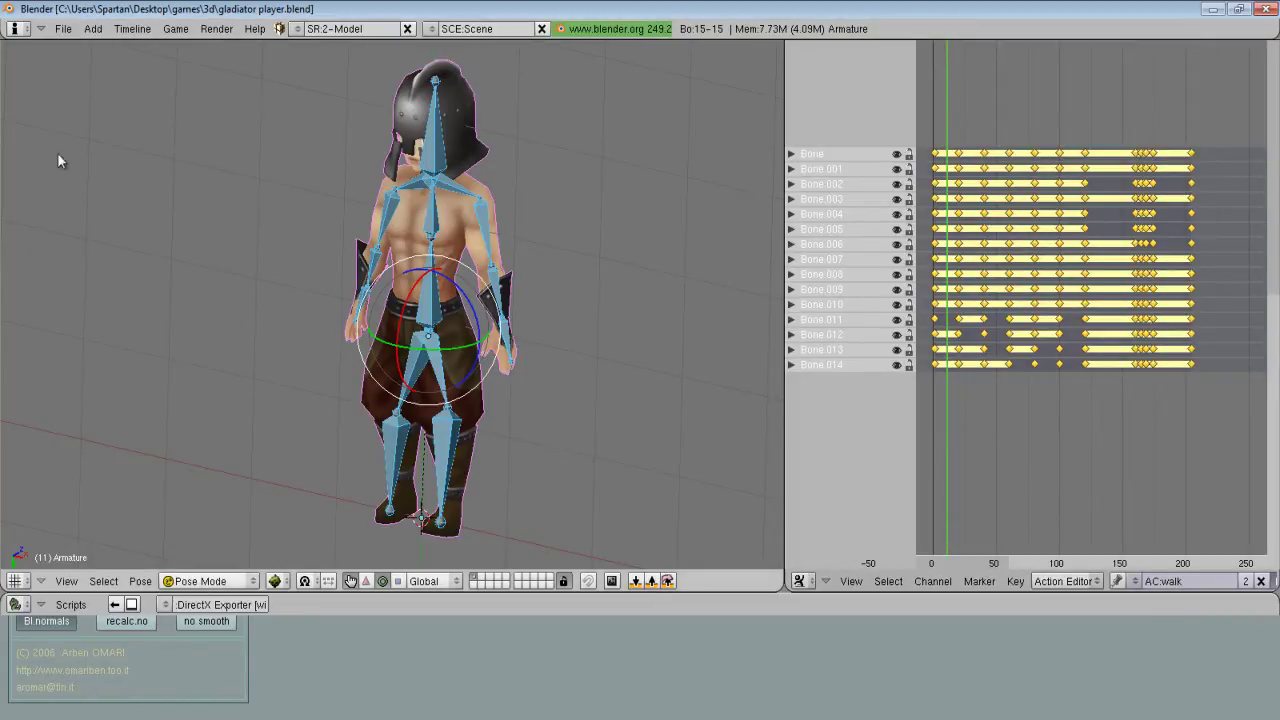
- Export all objects with animation to gladiator player test.x using the DirectX Exporter [with error handling]
{"action": "left_click", "coordinate": [63, 29]}
{"action": "mouse_move", "coordinate": [143, 336]}
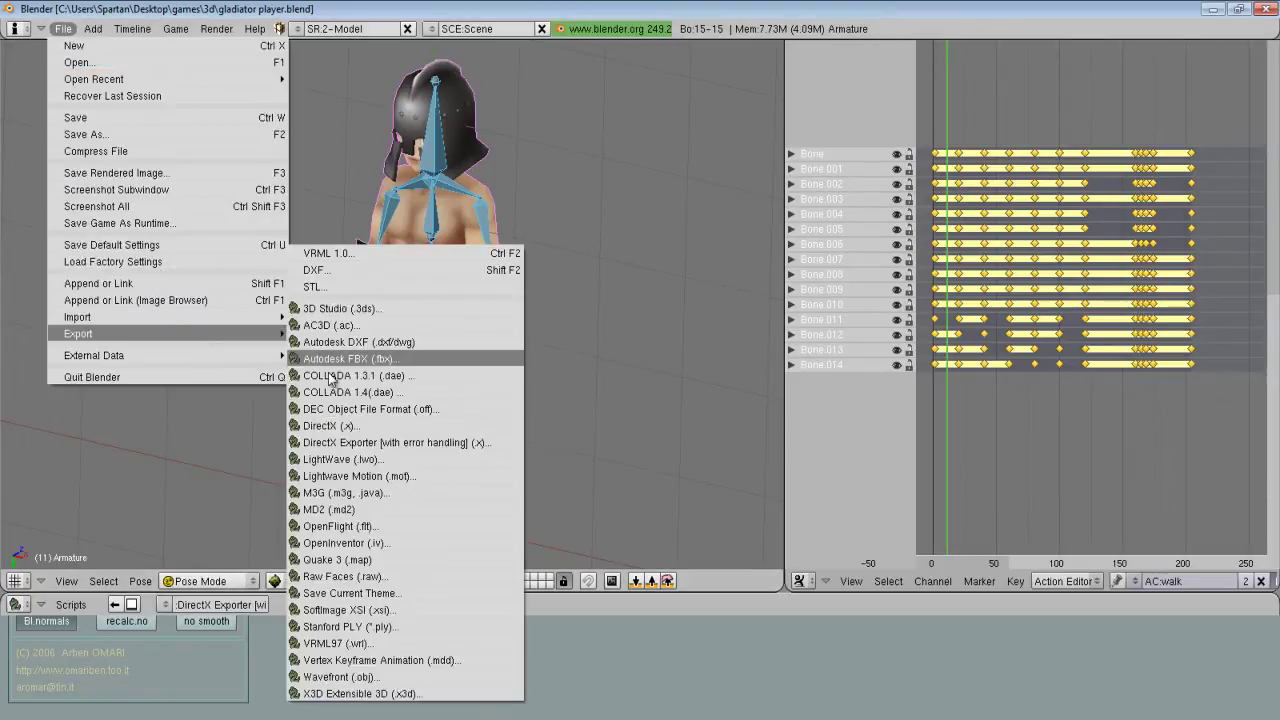
{"action": "left_click", "coordinate": [442, 442]}
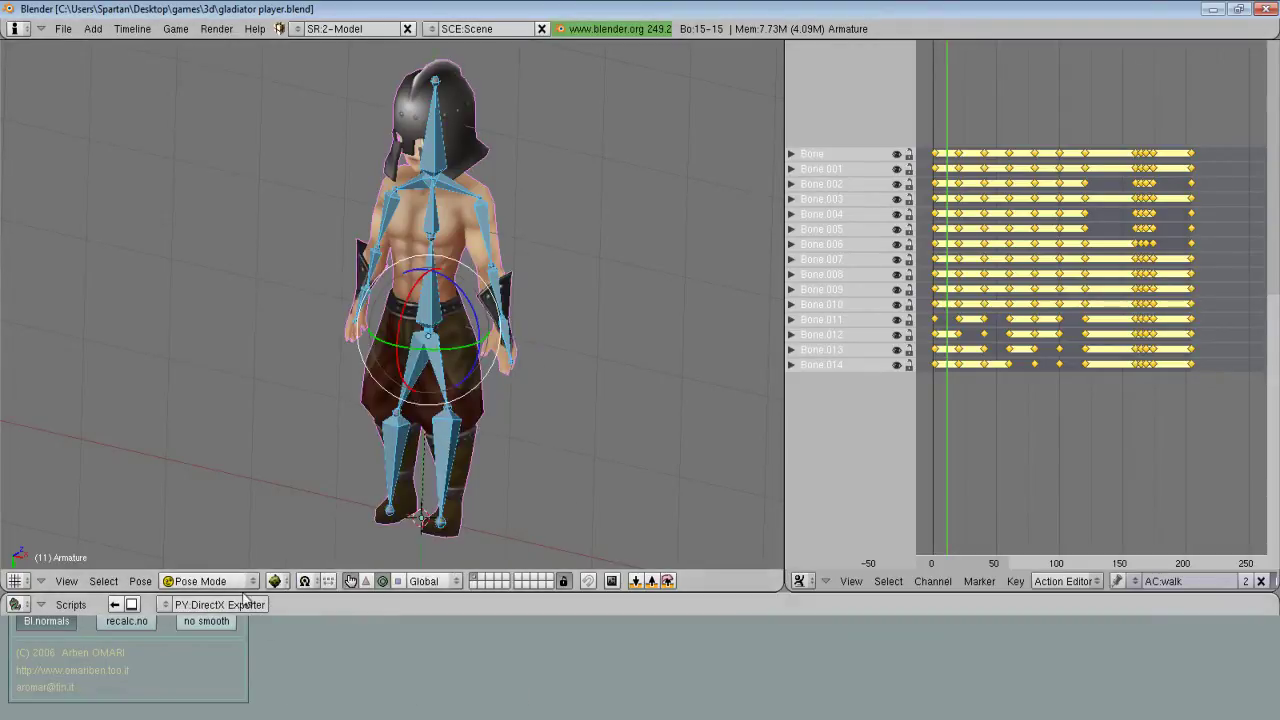
{"action": "left_click_drag", "start_coordinate": [285, 470], "coordinate": [419, 147]}
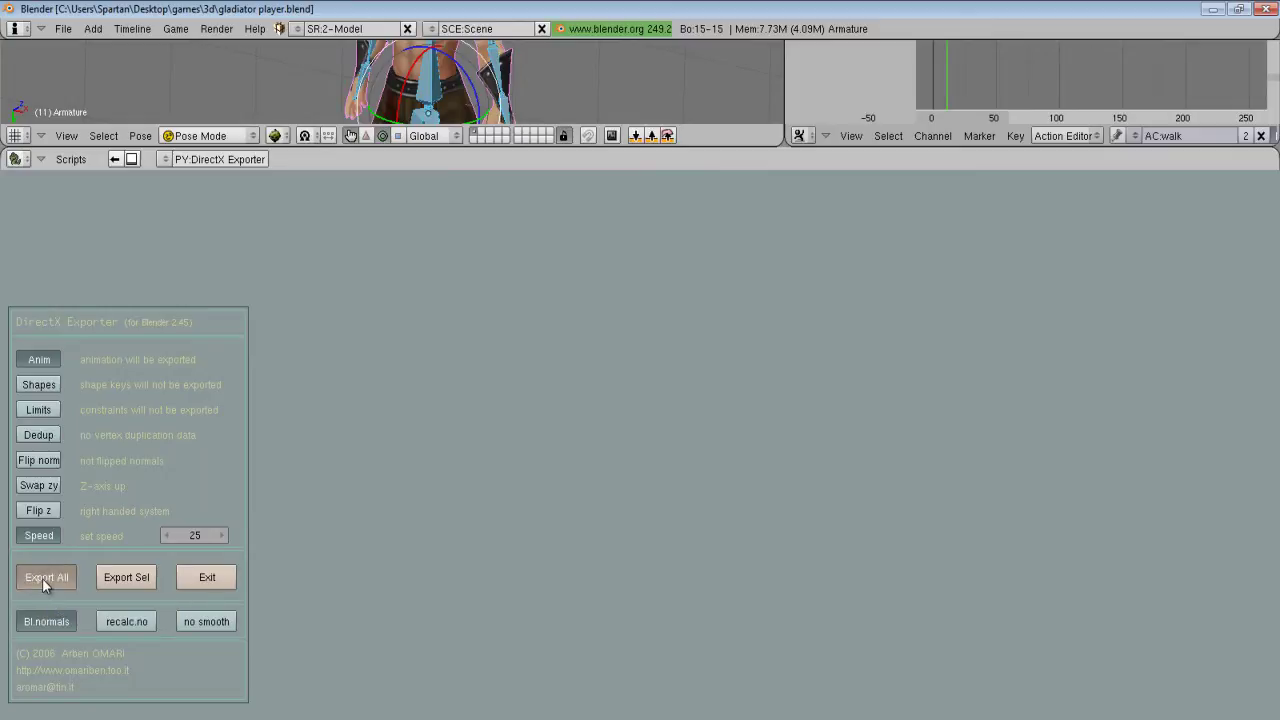
{"action": "left_click", "coordinate": [42, 578]}
{"action": "left_click", "coordinate": [102, 213]}
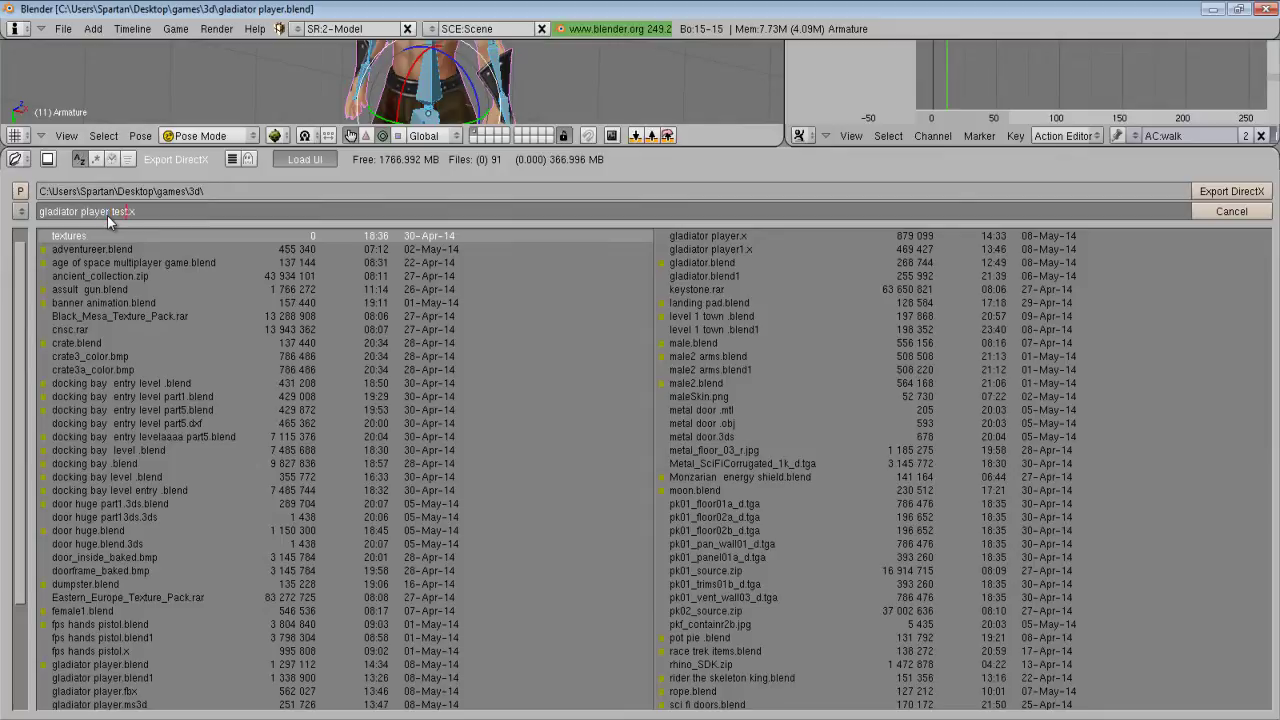
{"action": "left_click", "coordinate": [1222, 192]}
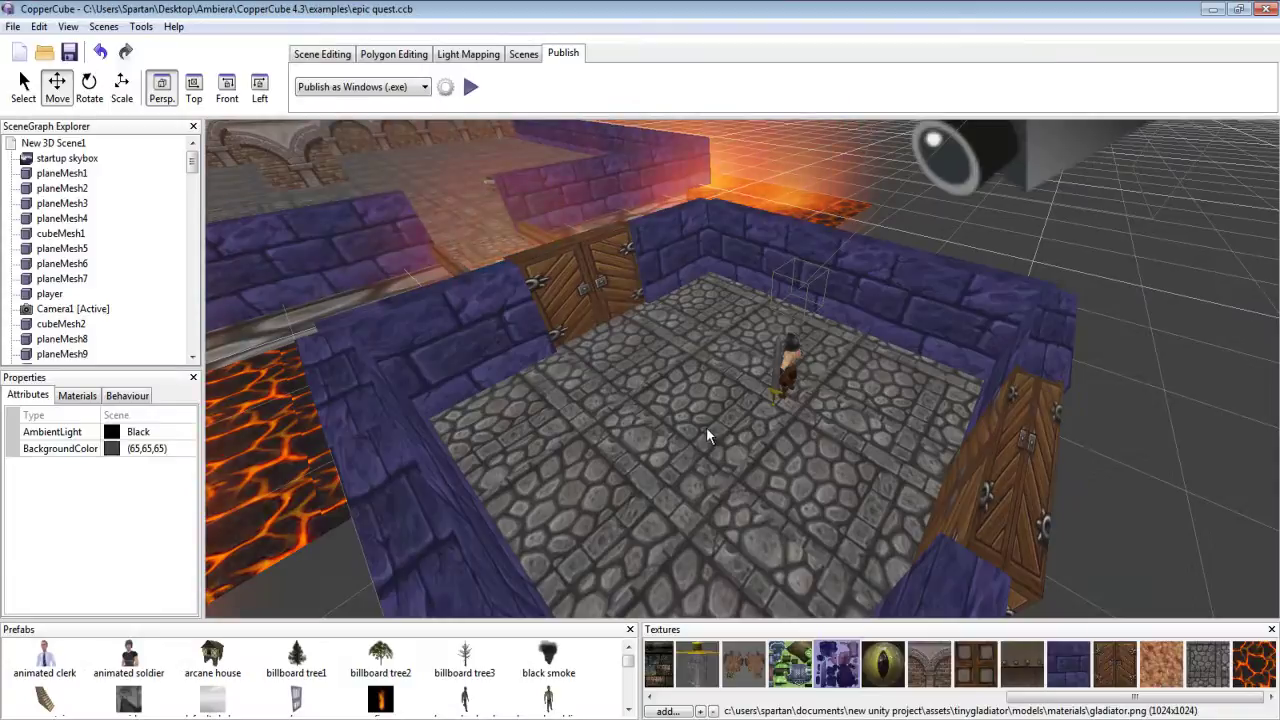
- In CopperCube, import the newly exported gladiator as an animated mesh in the walled room and raise it above the floor
{"action": "right_click", "coordinate": [707, 428]}
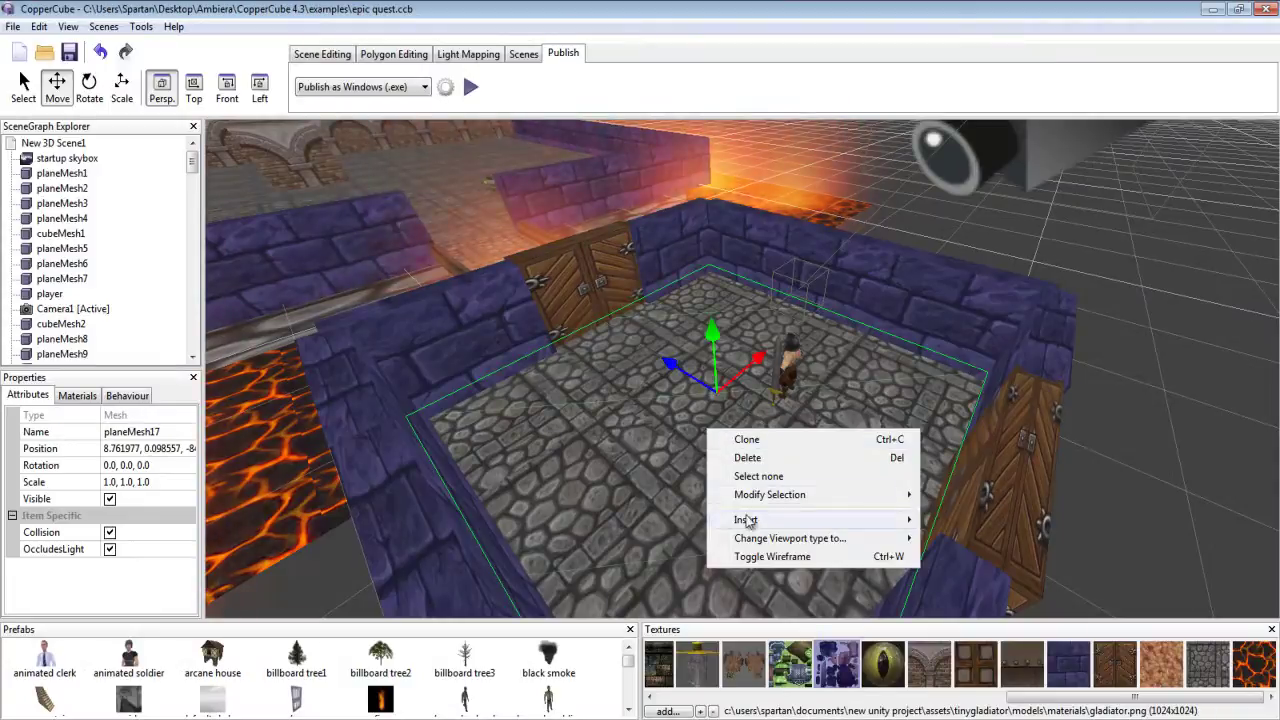
{"action": "mouse_move", "coordinate": [758, 521]}
{"action": "left_click", "coordinate": [952, 317]}
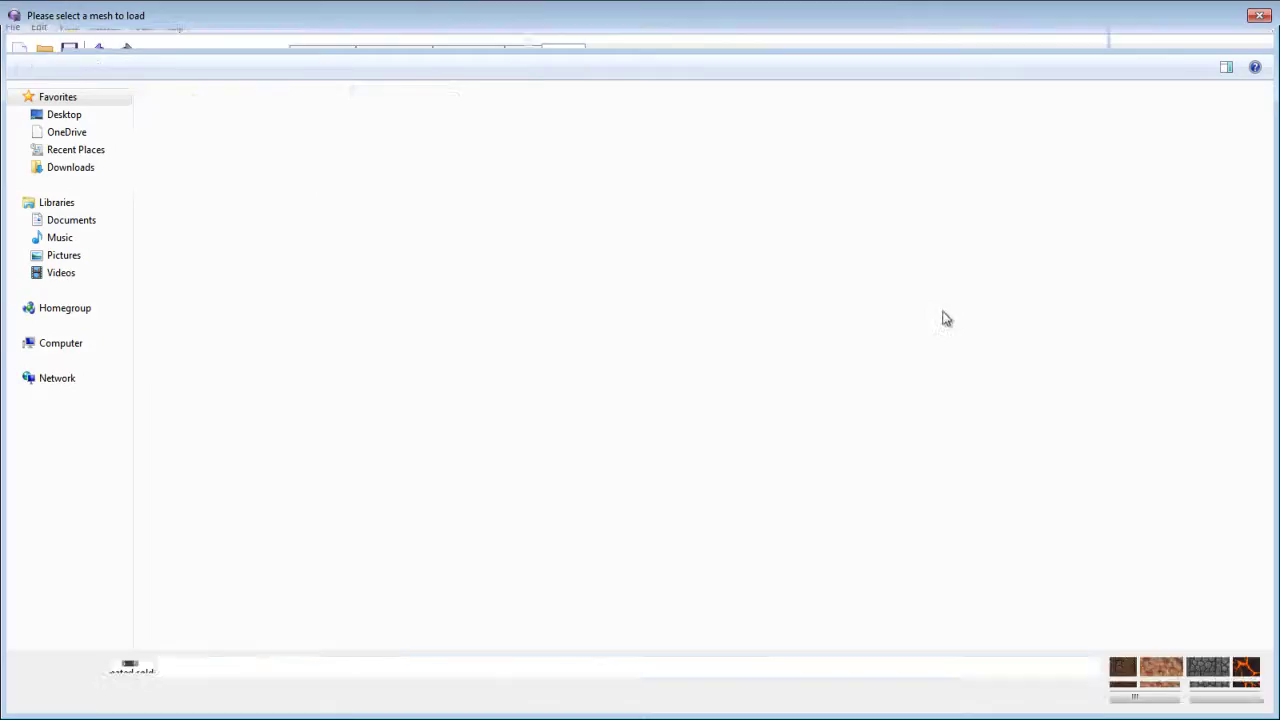
{"action": "double_click", "coordinate": [288, 147]}
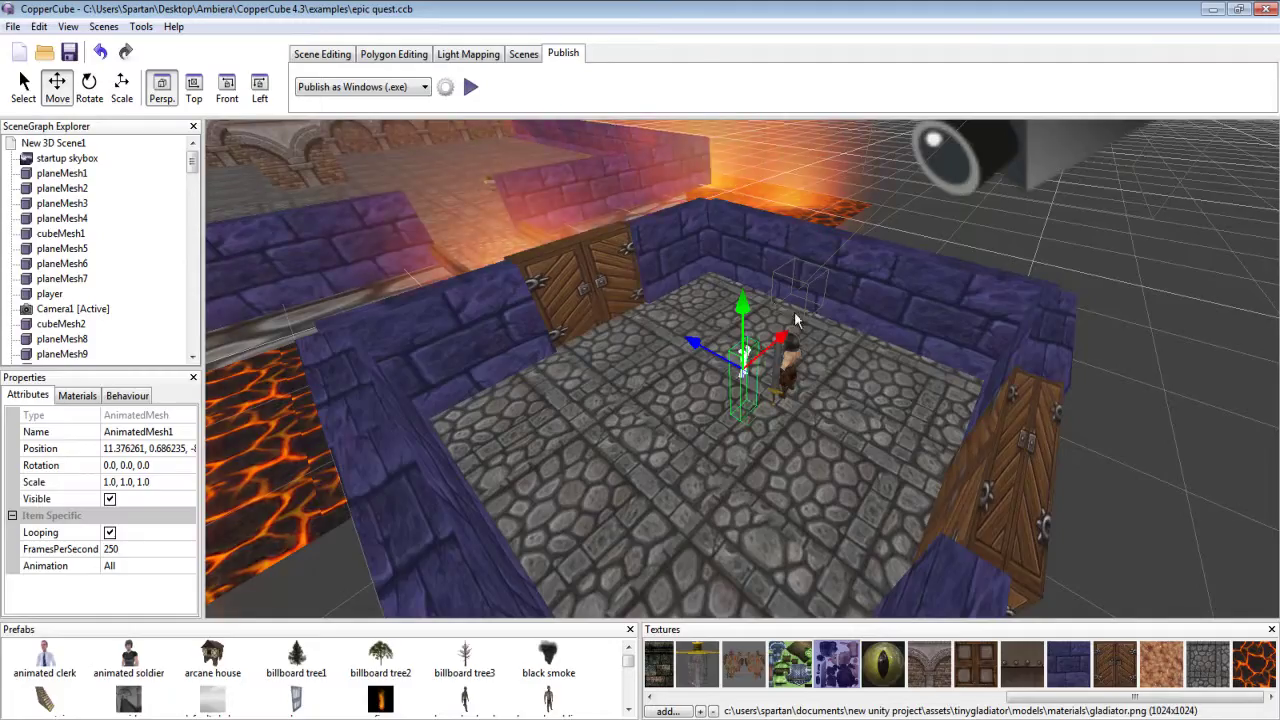
{"action": "left_click_drag", "start_coordinate": [743, 278], "coordinate": [747, 203]}
{"action": "middle_click_drag", "start_coordinate": [777, 336], "coordinate": [777, 335]}
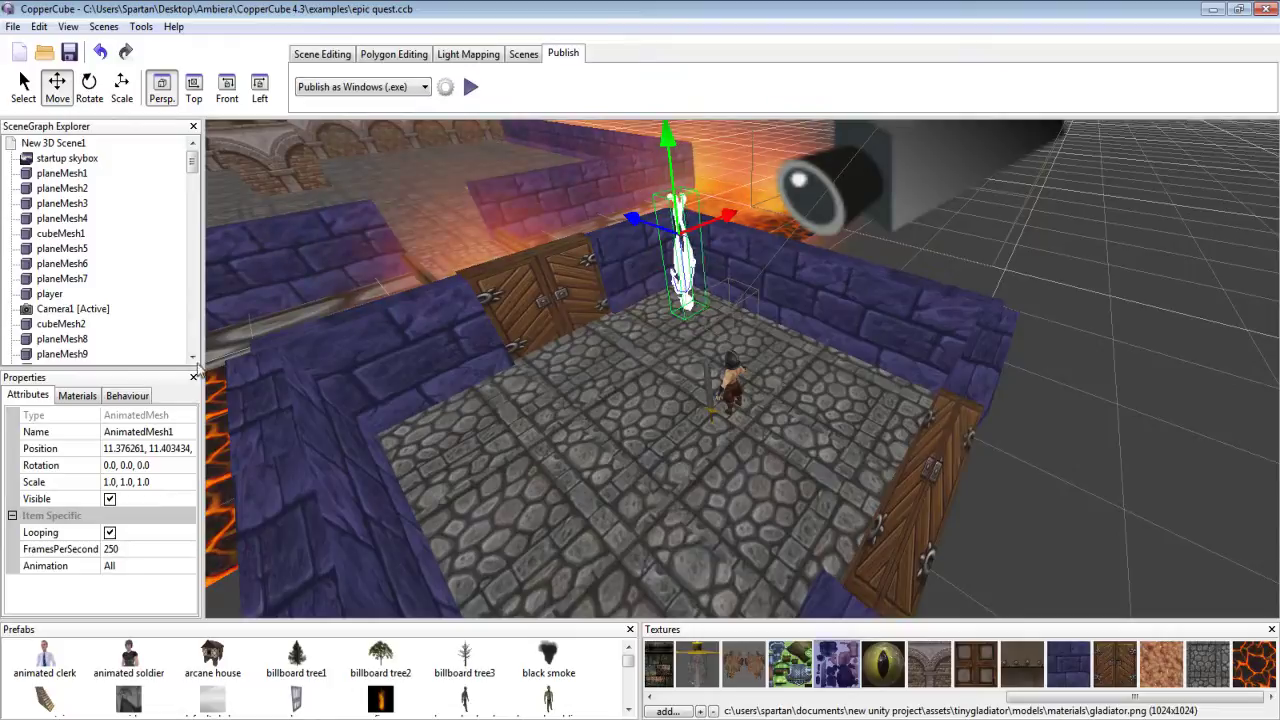
- Apply the gladiator.png texture to both materials of the imported gladiator mesh
{"action": "left_click", "coordinate": [77, 395]}
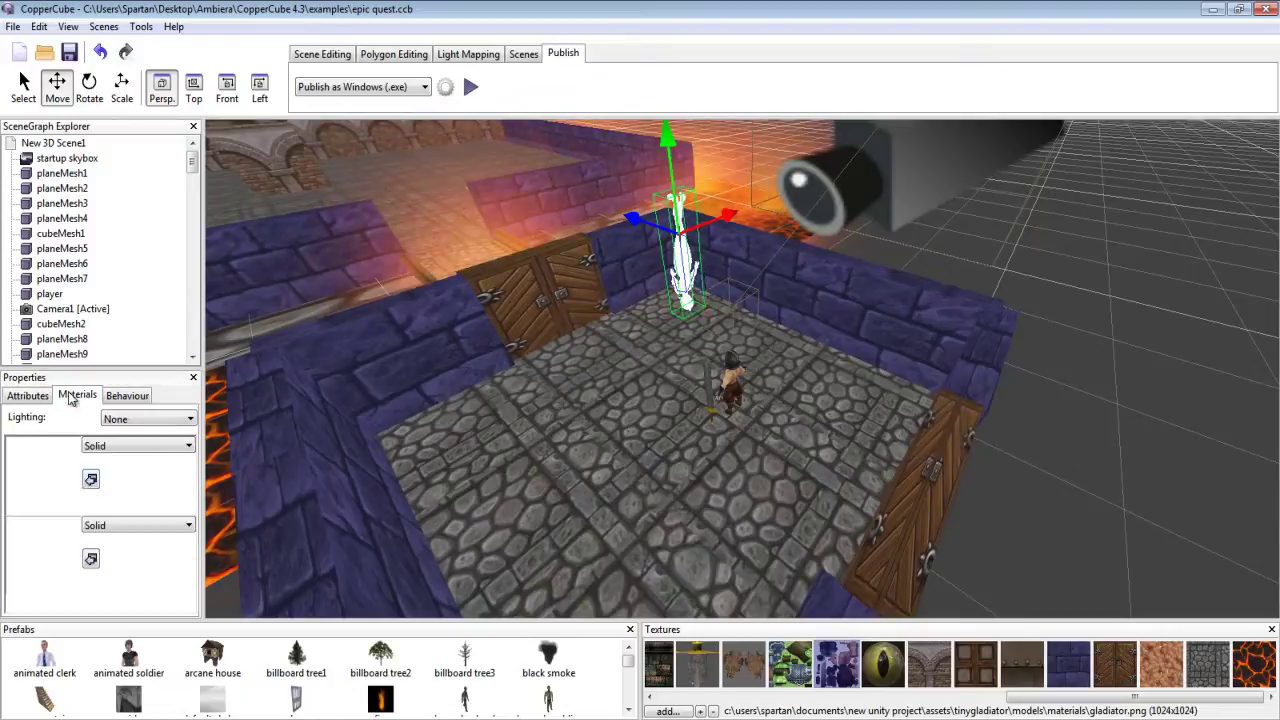
{"action": "left_click", "coordinate": [92, 558]}
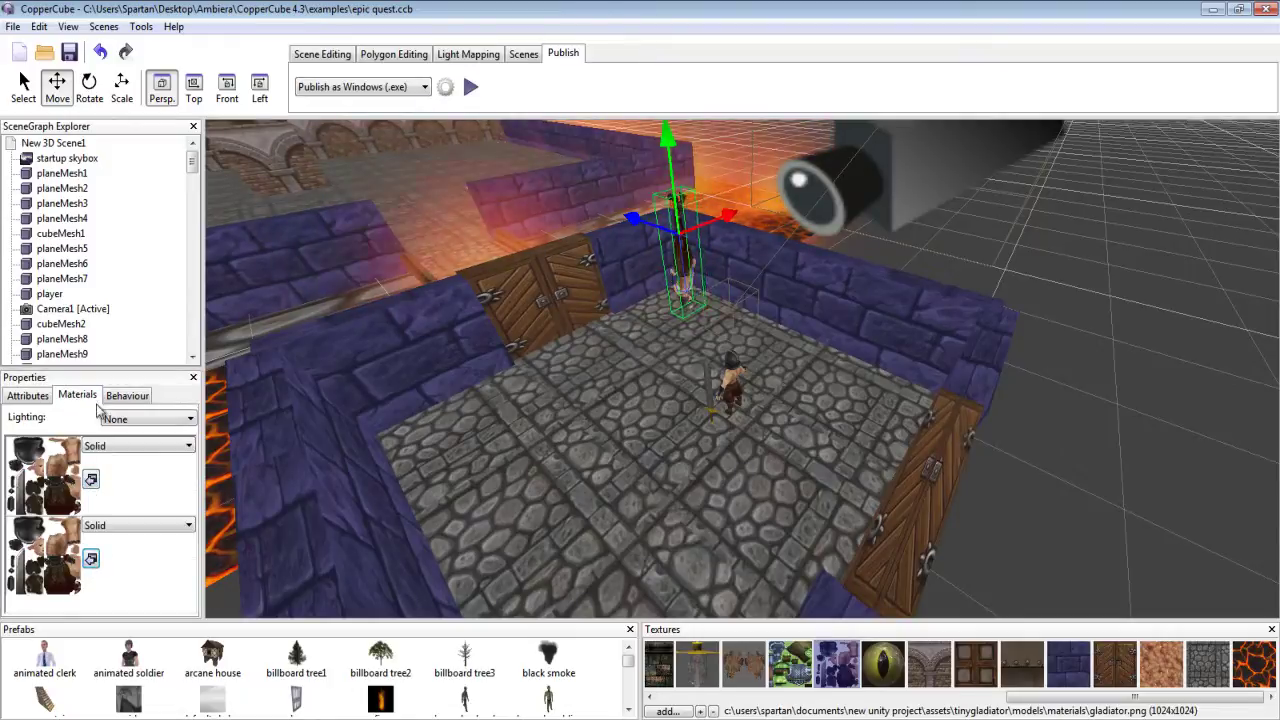
{"action": "left_click", "coordinate": [28, 396]}
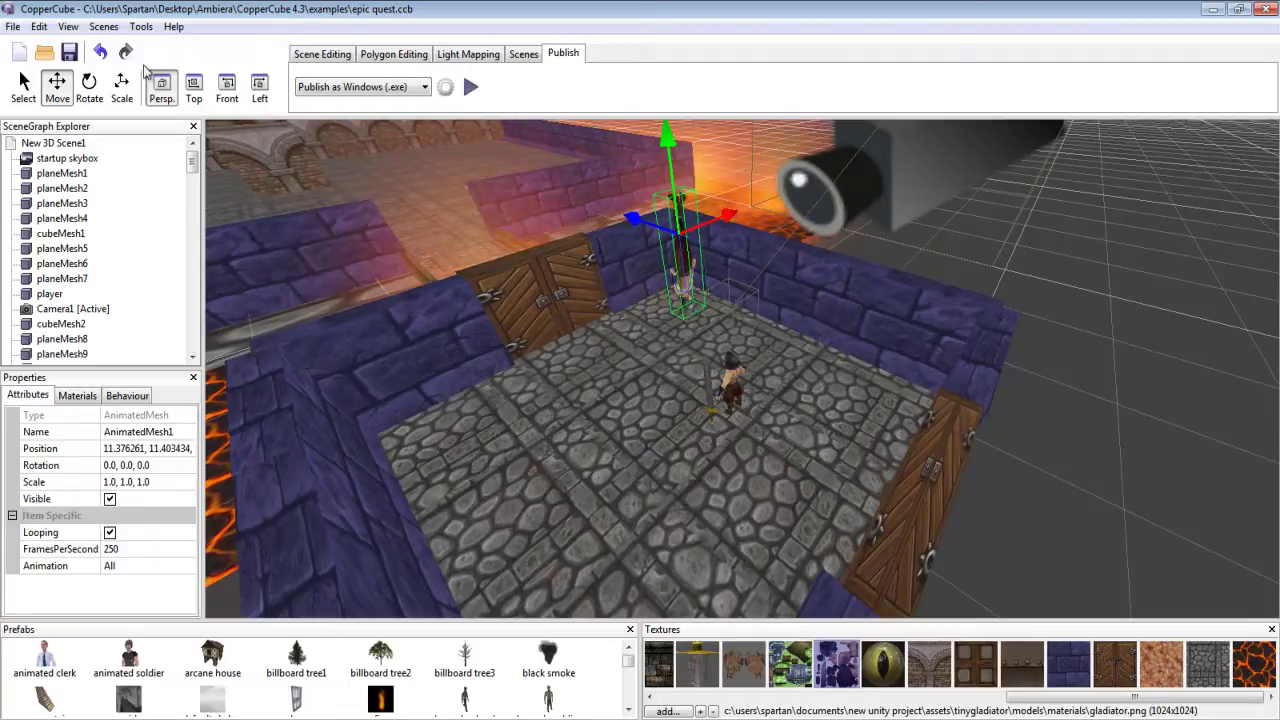
- Try setting the gladiator mesh's rotation to 0.0, 0.0, 90.0, and undo it
{"action": "left_click", "coordinate": [140, 468]}
{"action": "type", "text": "0.0, 0.0, 90.0"}
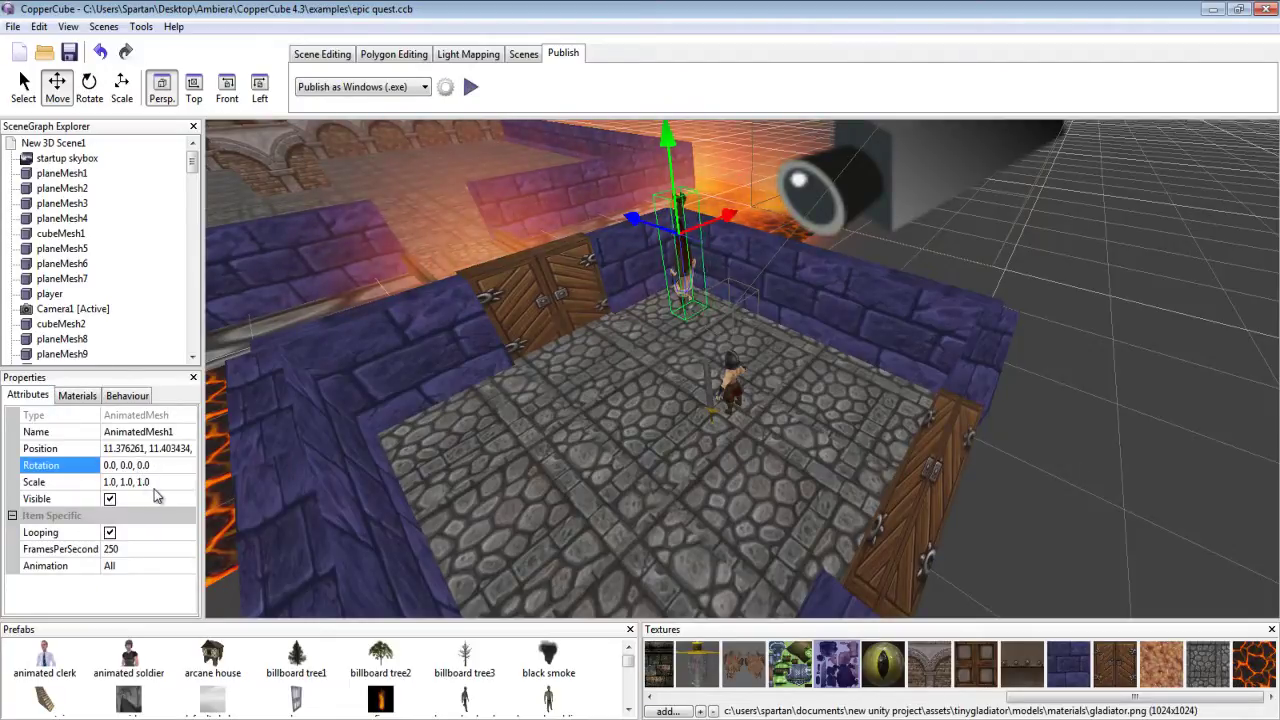
{"action": "key", "text": "Return"}
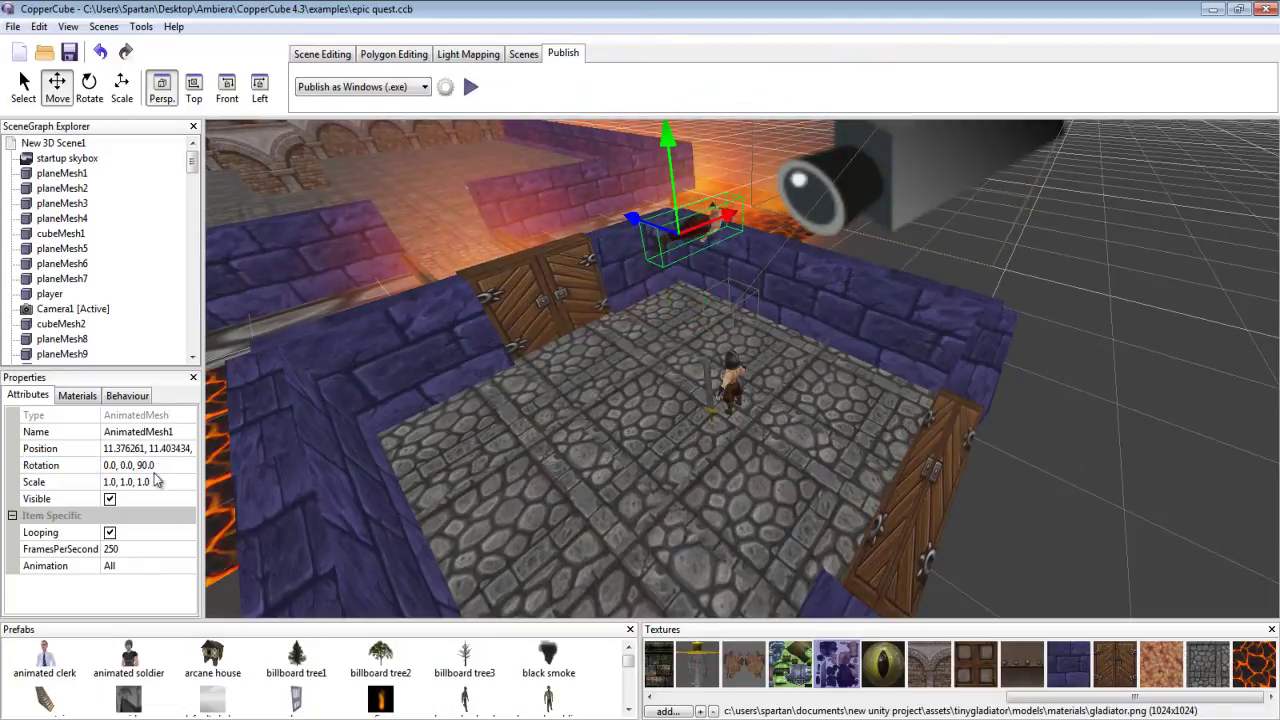
{"action": "key", "text": "ctrl+z"}
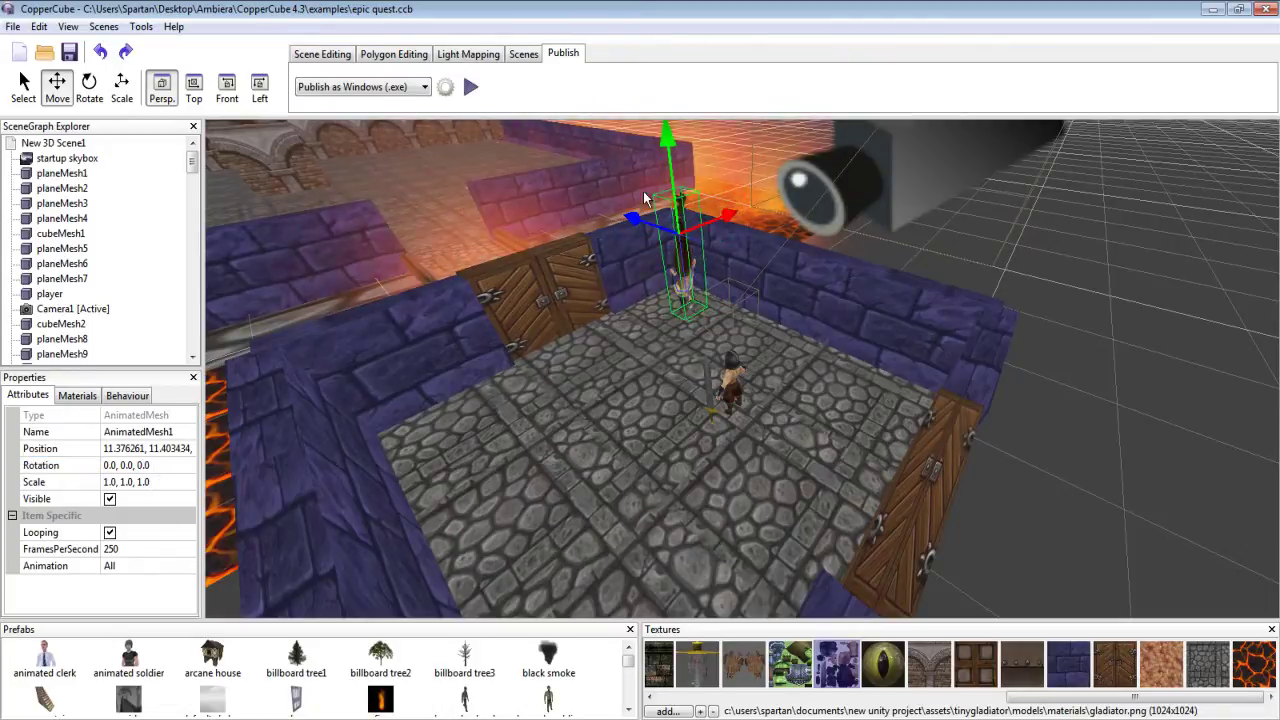
- Turn the gladiator mesh upright by rotating it about its X axis, and set its rotation to exactly -180.0, 0.0, 0.0
{"action": "left_click", "coordinate": [100, 86]}
{"action": "left_click_drag", "start_coordinate": [704, 226], "coordinate": [450, 105]}
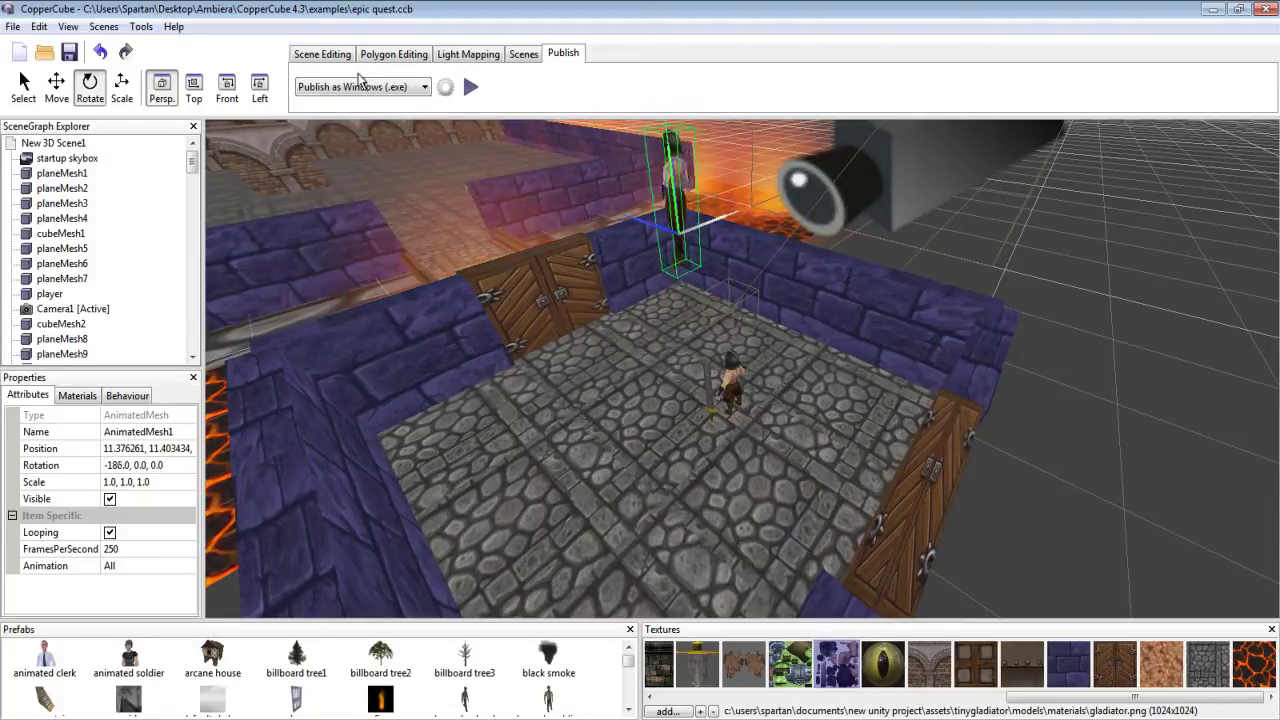
{"action": "left_click_drag", "start_coordinate": [362, 84], "coordinate": [354, 83]}
{"action": "left_click", "coordinate": [41, 465]}
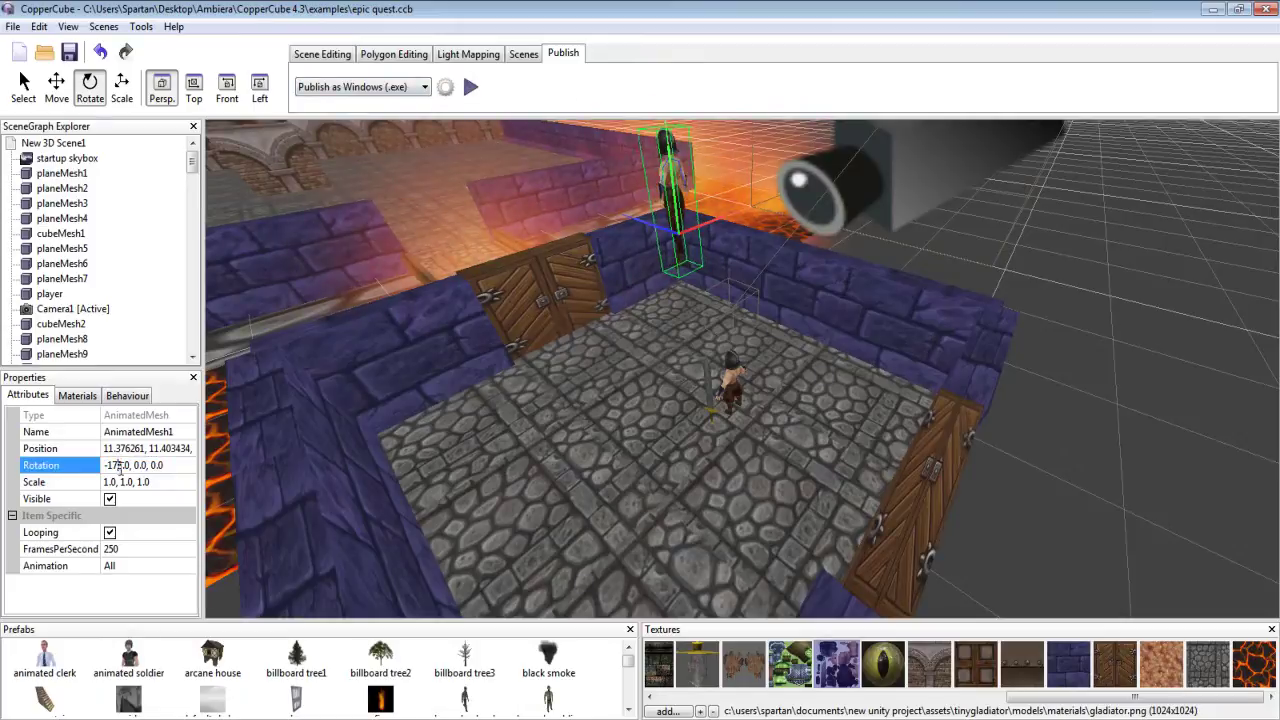
{"action": "type", "text": "-180"}
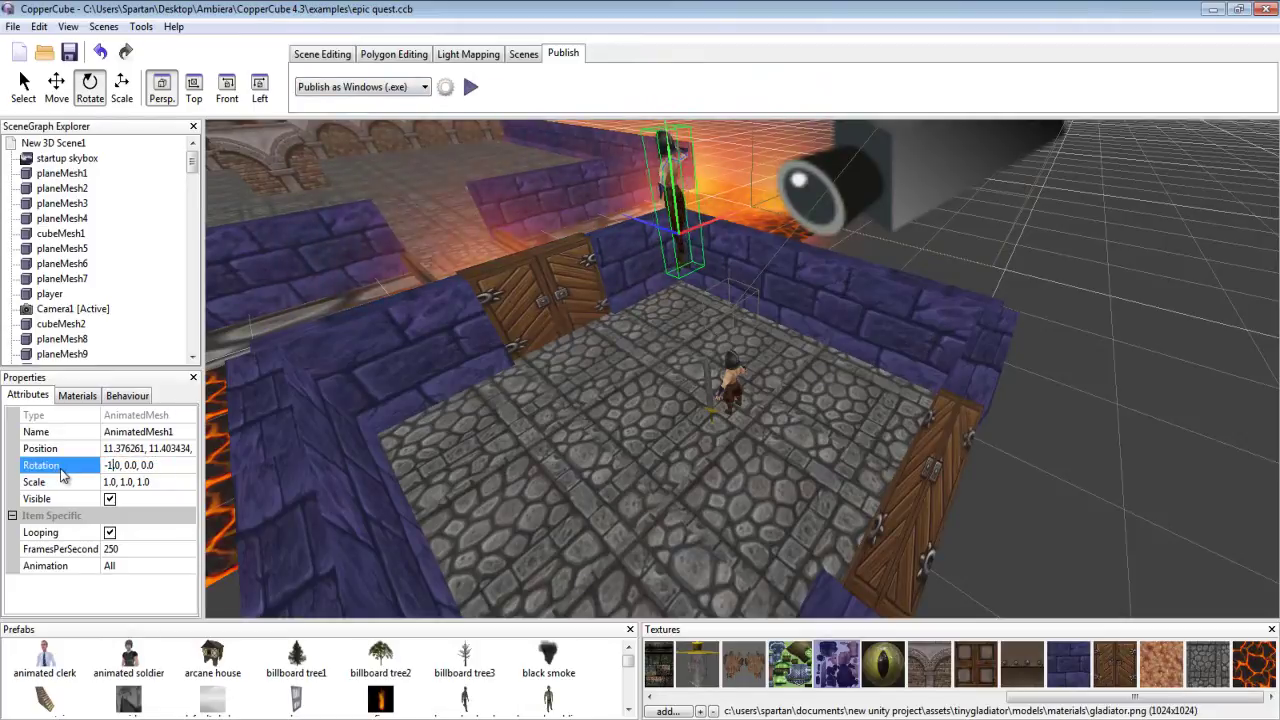
{"action": "key", "text": "BackSpace"}
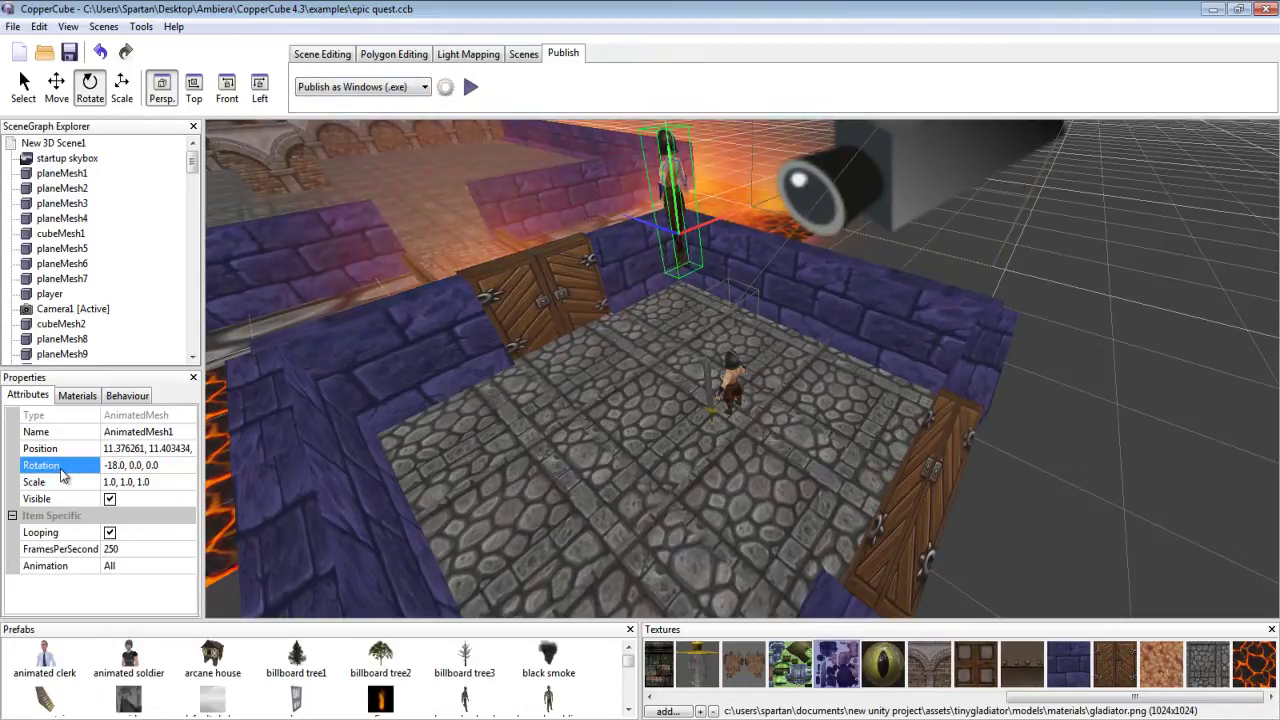
{"action": "type", "text": "0"}
{"action": "key", "text": "Return"}
- Shrink the gladiator mesh along its vertical Y axis to a scale of about 0.51
{"action": "left_click", "coordinate": [641, 427]}
{"action": "left_click_drag", "start_coordinate": [641, 427], "coordinate": [813, 392]}
{"action": "left_click", "coordinate": [754, 311]}
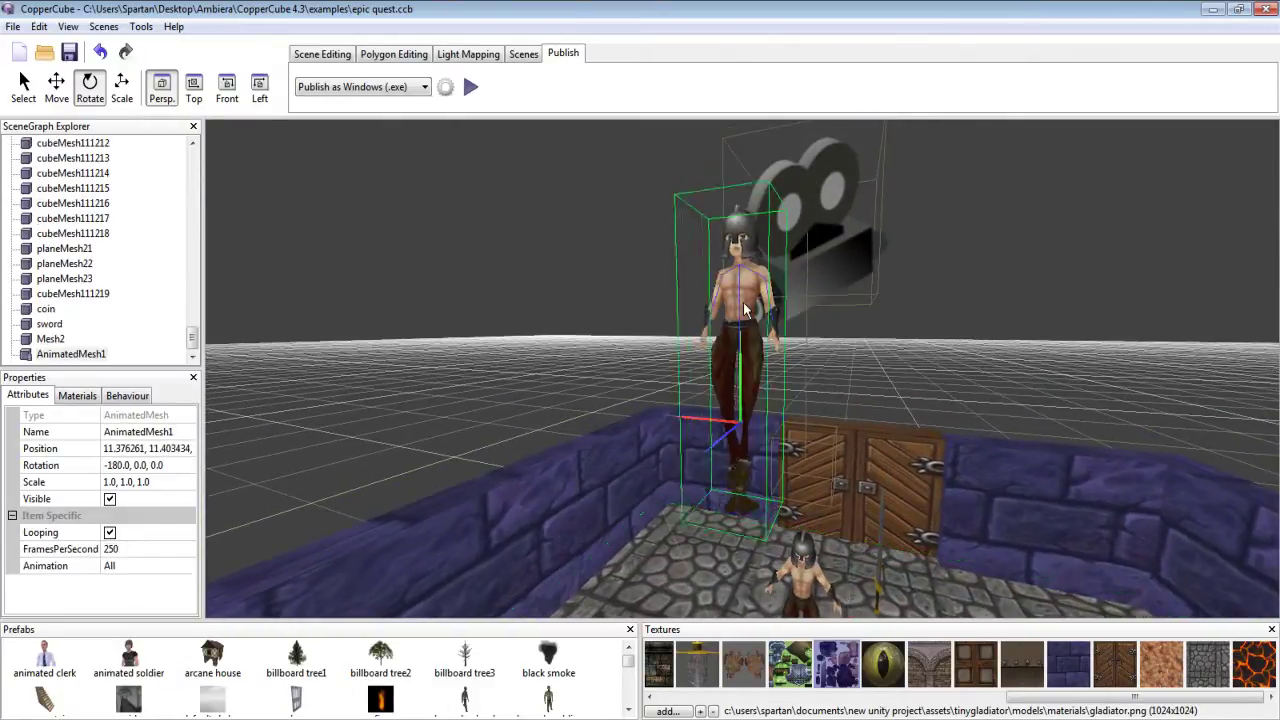
{"action": "left_click", "coordinate": [121, 88]}
{"action": "left_click_drag", "start_coordinate": [739, 345], "coordinate": [722, 472]}
- Examine the rescaled gladiator from several angles and compare its proportions with the smaller gladiator standing in the room
{"action": "scroll", "coordinate": [726, 475], "scroll_direction": "up", "scroll_amount": 1}
{"action": "scroll", "coordinate": [771, 464], "scroll_direction": "down", "scroll_amount": 1}
{"action": "scroll", "coordinate": [721, 470], "scroll_direction": "up", "scroll_amount": 1}
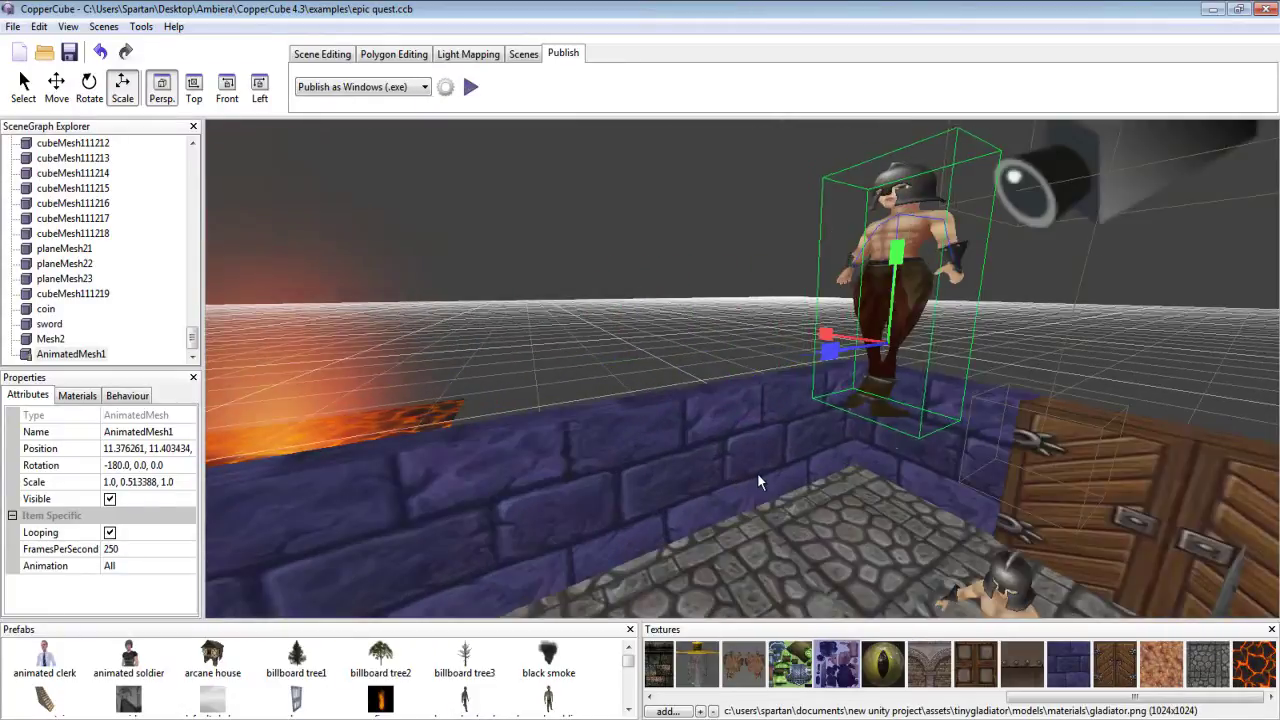
{"action": "scroll", "coordinate": [815, 476], "scroll_direction": "down", "scroll_amount": 1}
{"action": "left_click_drag", "start_coordinate": [831, 478], "coordinate": [815, 480]}
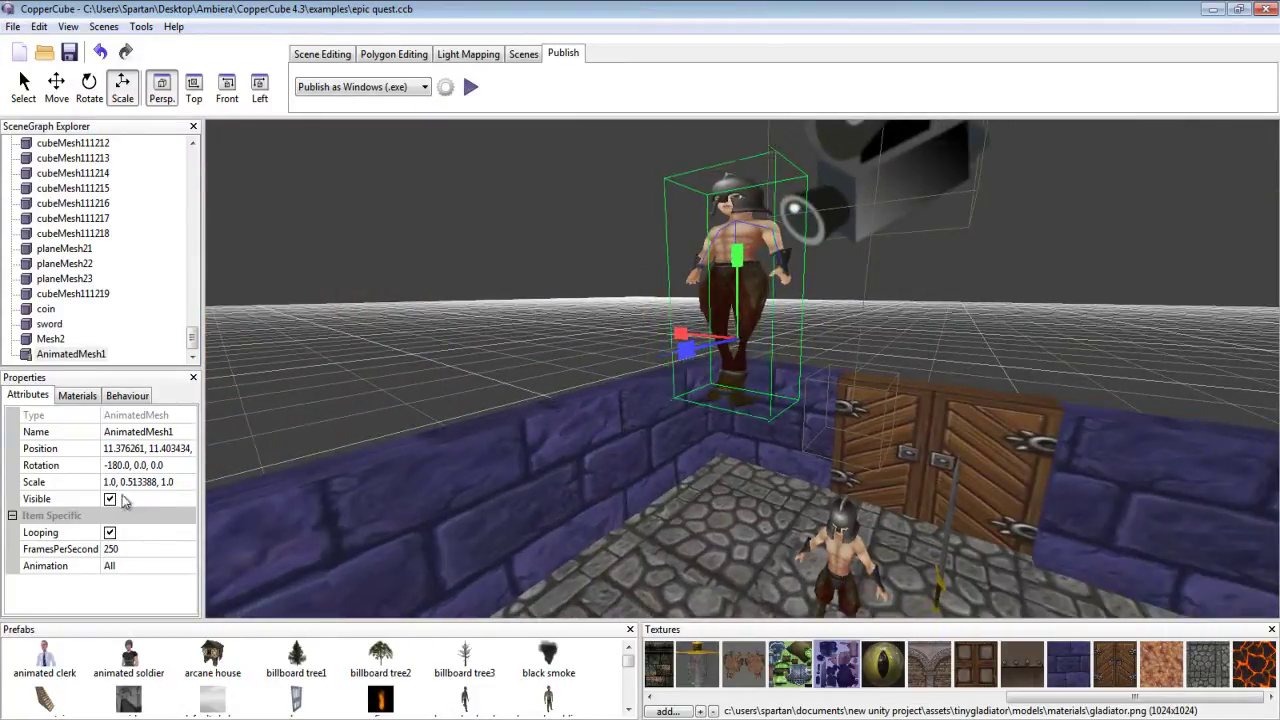
{"action": "left_click_drag", "start_coordinate": [464, 445], "coordinate": [586, 461]}
{"action": "scroll", "coordinate": [586, 461], "scroll_direction": "up", "scroll_amount": 1}
{"action": "scroll", "coordinate": [586, 461], "scroll_direction": "down", "scroll_amount": 1}
{"action": "middle_click_drag", "start_coordinate": [585, 461], "coordinate": [588, 461]}
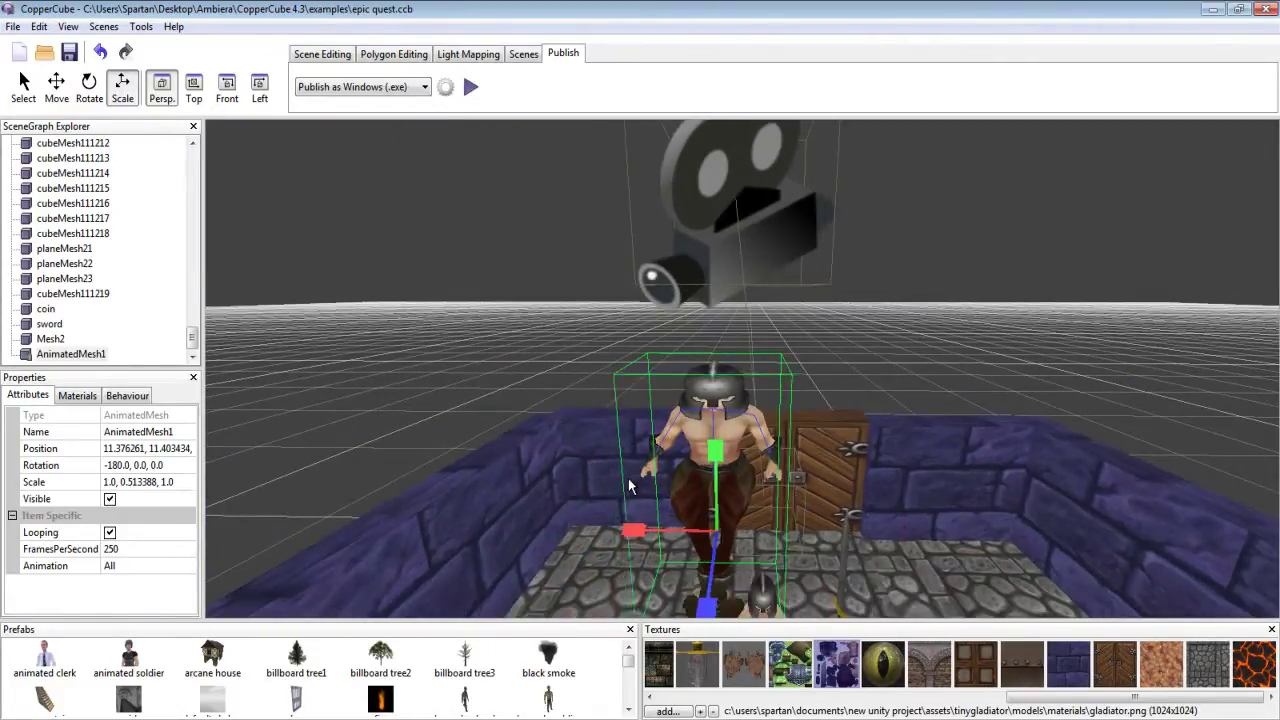
{"action": "middle_click_drag", "start_coordinate": [712, 486], "coordinate": [713, 484]}
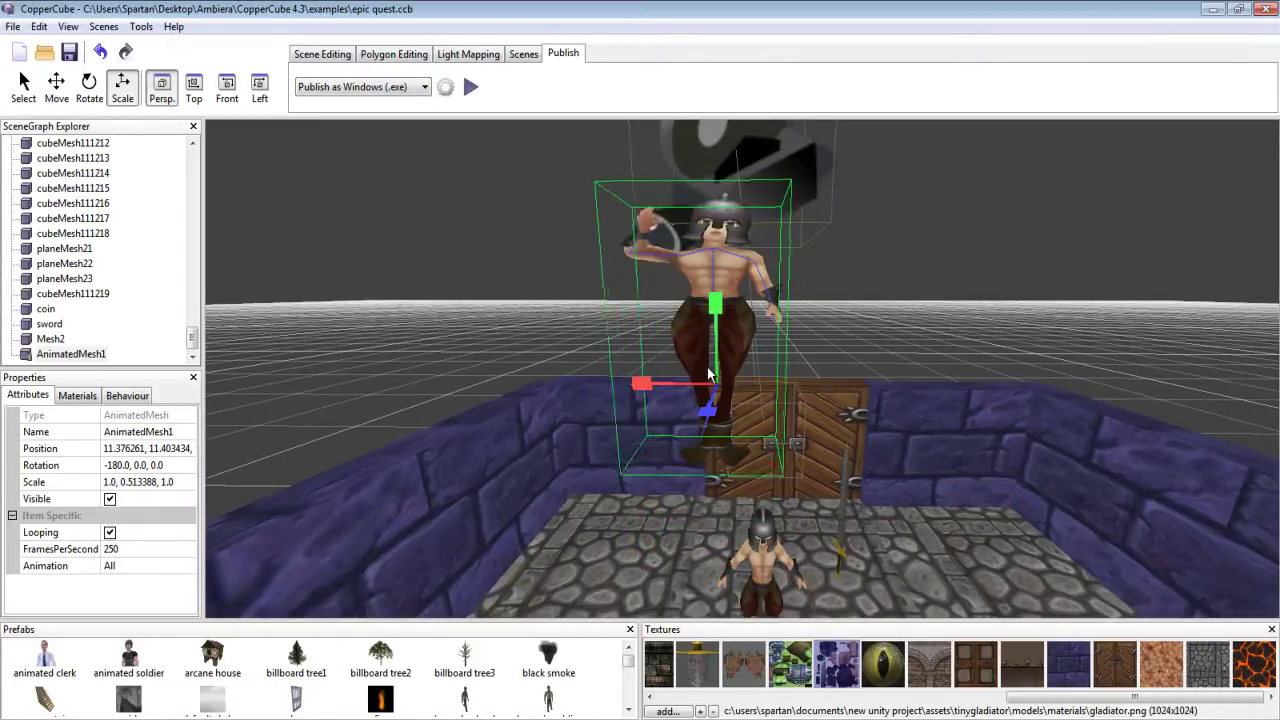
- In the Animated Meshes Editor, add an animation named walk covering frames 0.0 to 100 at 30 fps for the gladiator mesh
{"action": "left_click", "coordinate": [140, 566]}
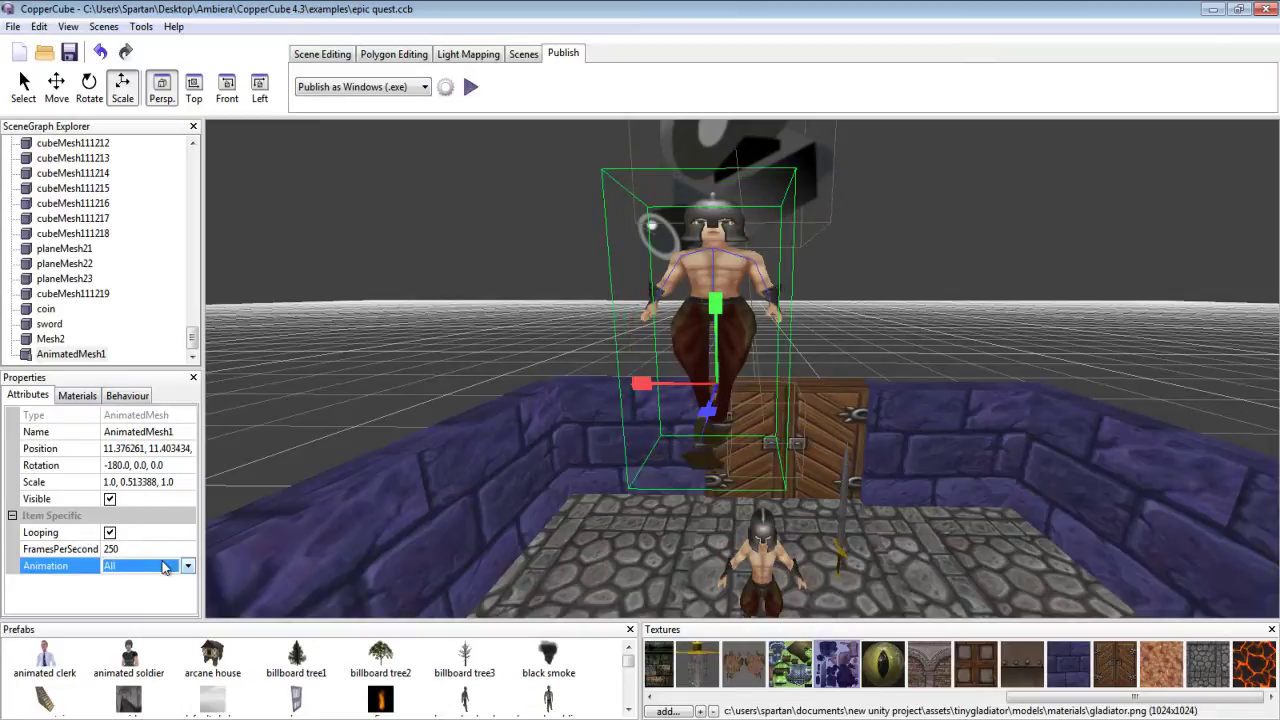
{"action": "left_click", "coordinate": [187, 566]}
{"action": "left_click", "coordinate": [145, 583]}
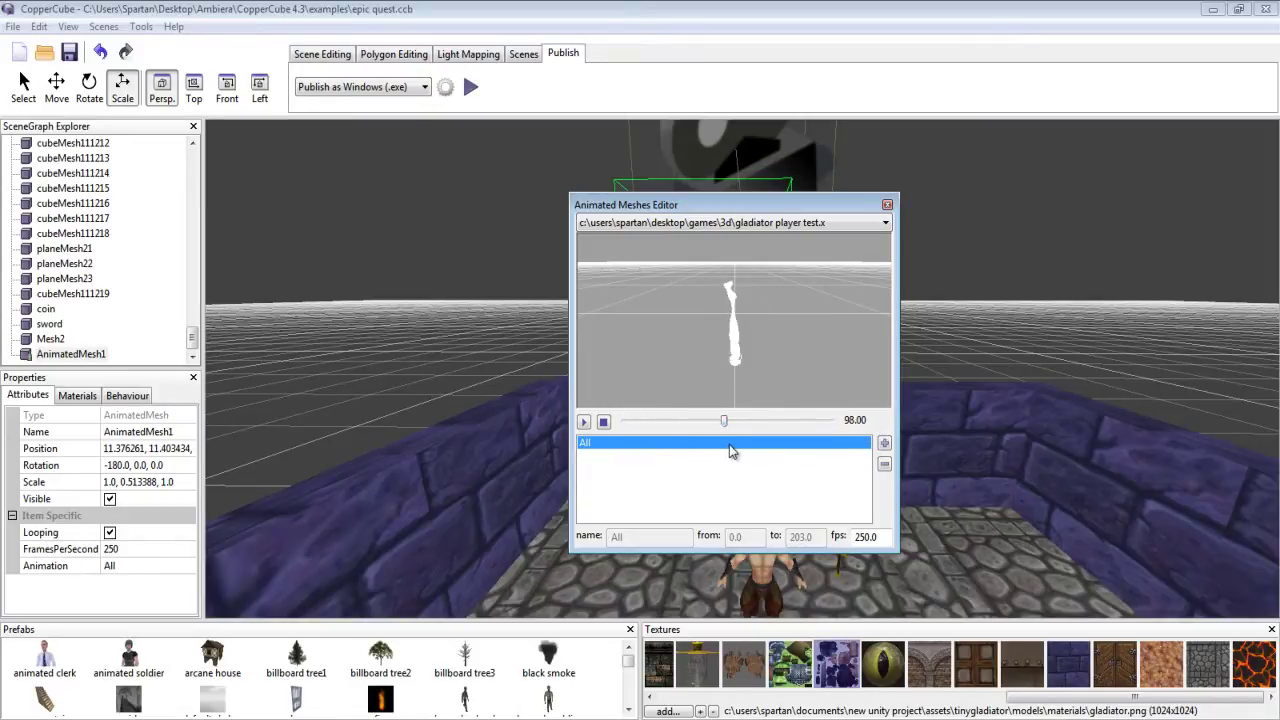
{"action": "left_click", "coordinate": [884, 444]}
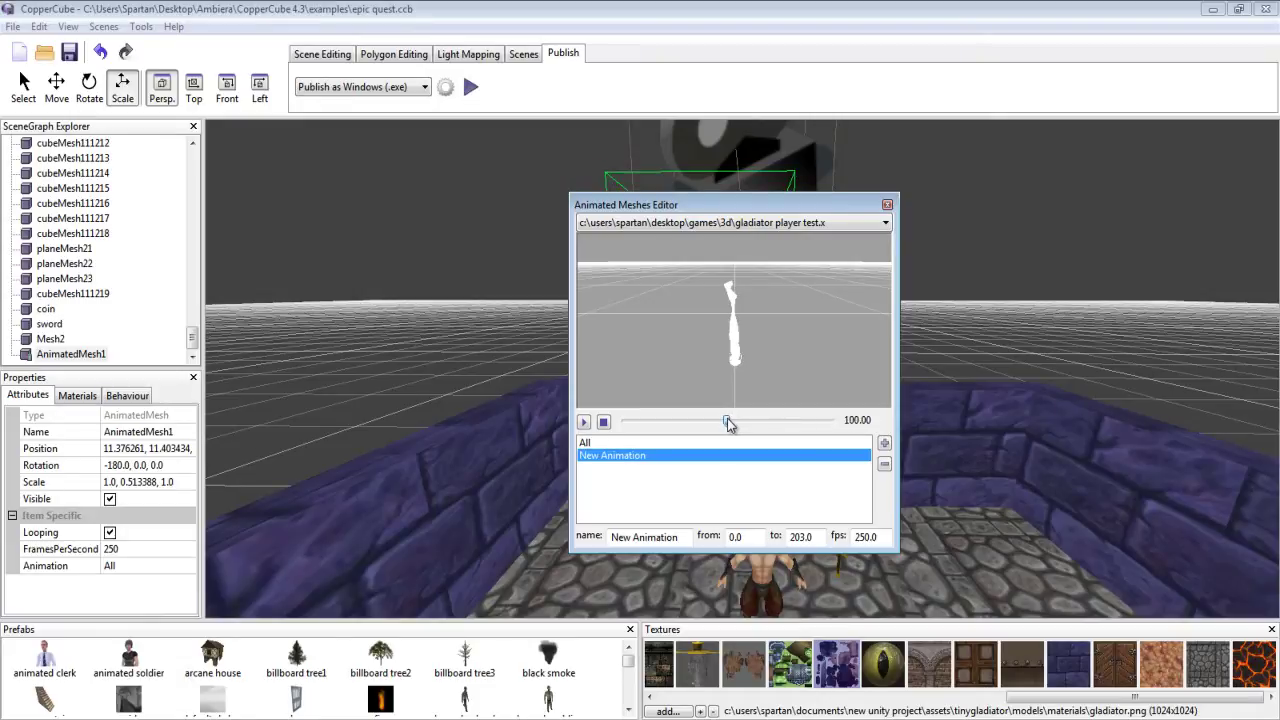
{"action": "left_click_drag", "start_coordinate": [728, 428], "coordinate": [729, 428]}
{"action": "type", "text": "100"}
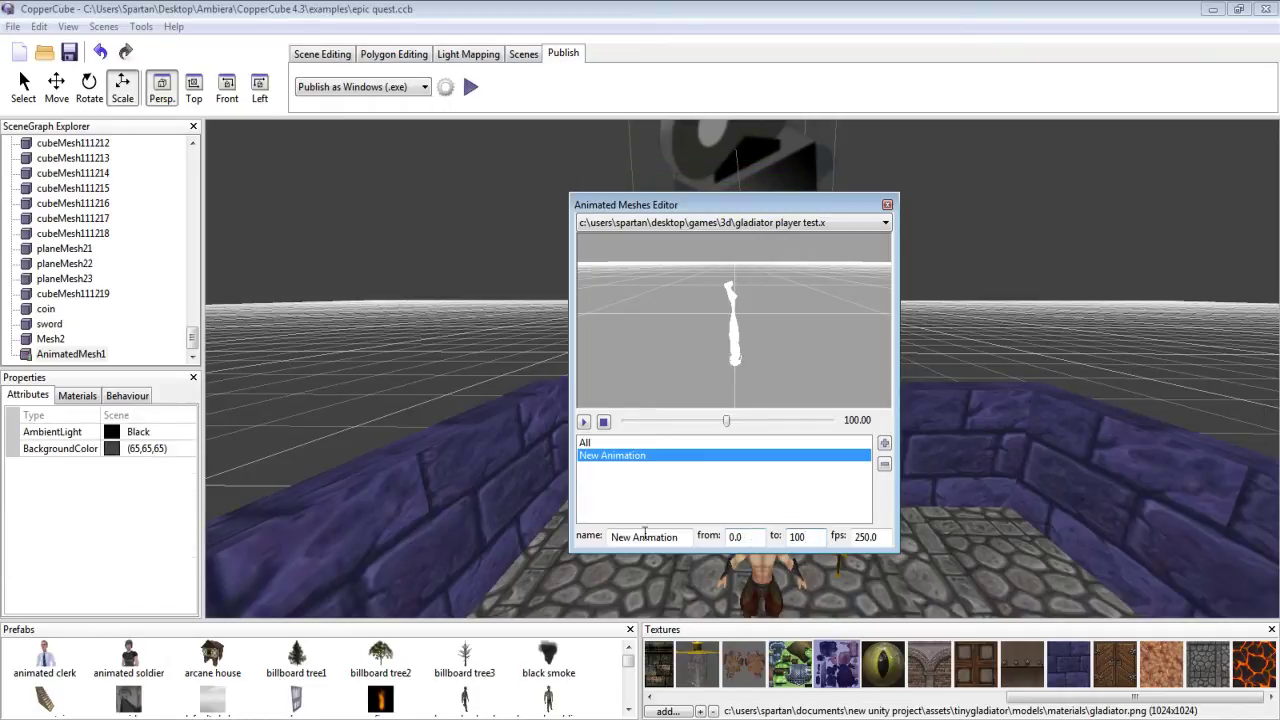
{"action": "key", "text": "BackSpace"}
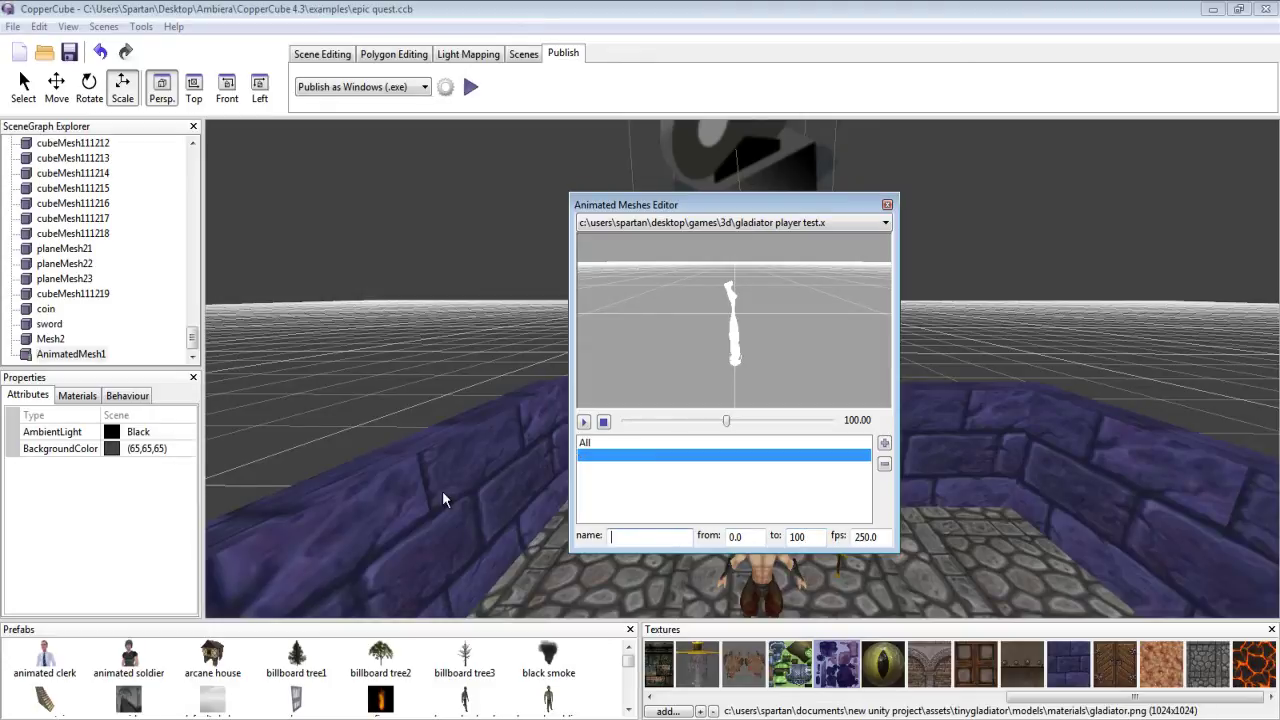
{"action": "type", "text": "walk"}
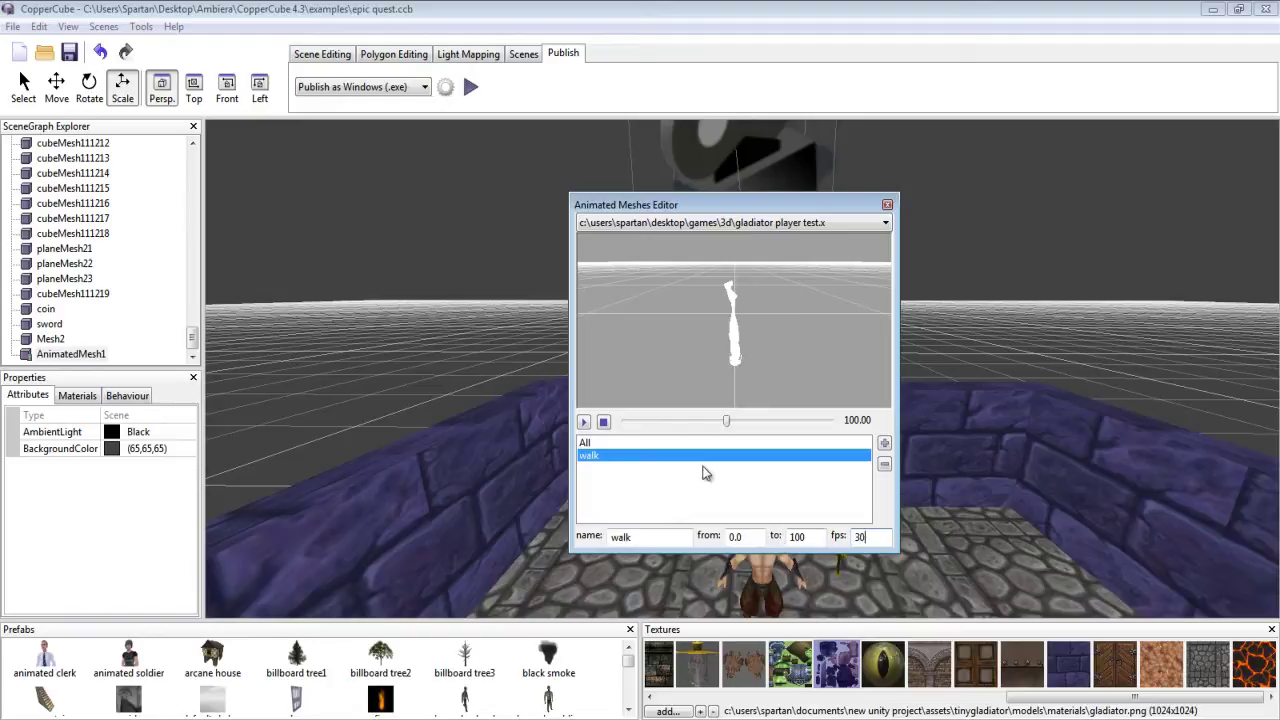
- Add an animation named idle covering frames 100 to 204, checking the end frame in Blender's Action Editor, and close the Animated Meshes Editor
{"action": "left_click", "coordinate": [790, 443]}
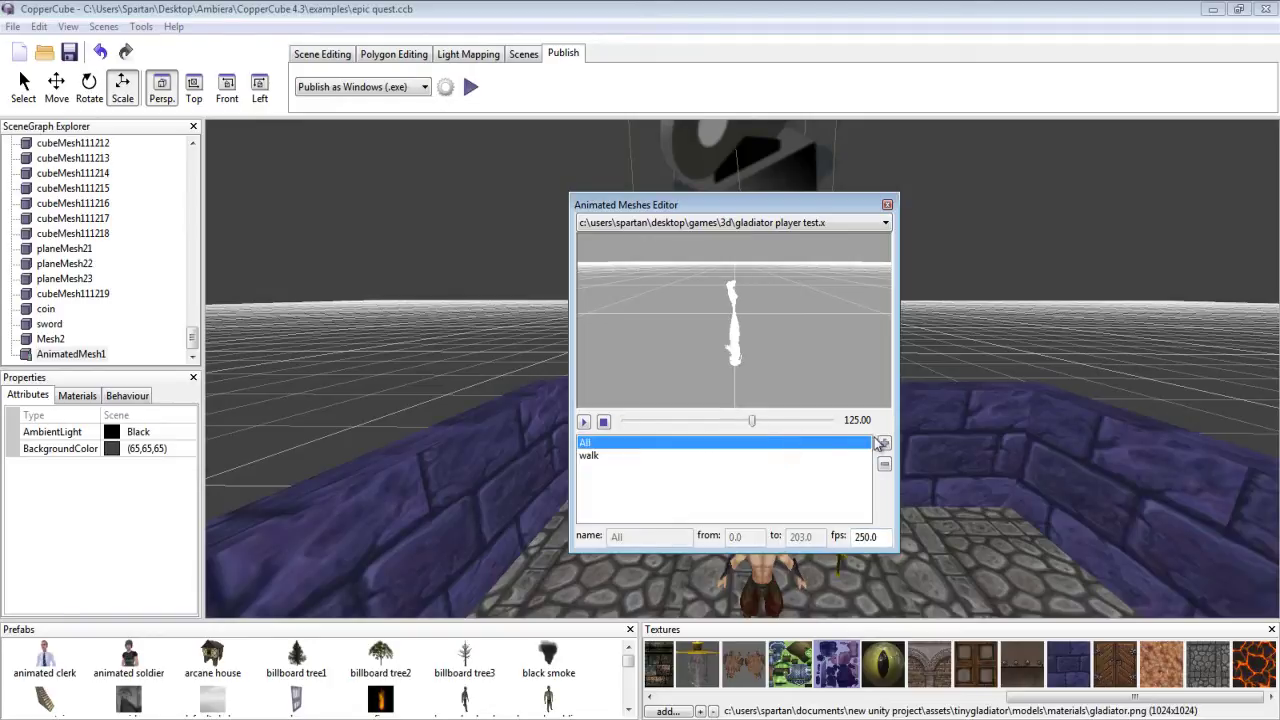
{"action": "left_click", "coordinate": [884, 443]}
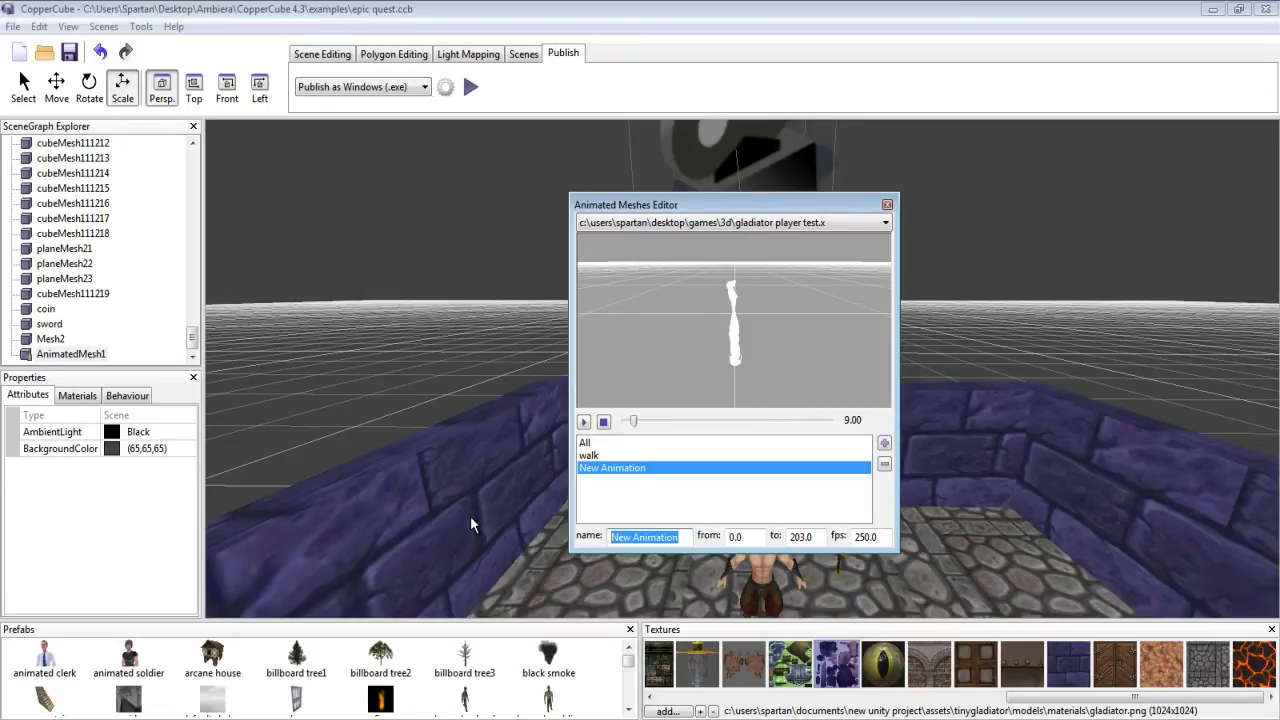
{"action": "type", "text": "idle"}
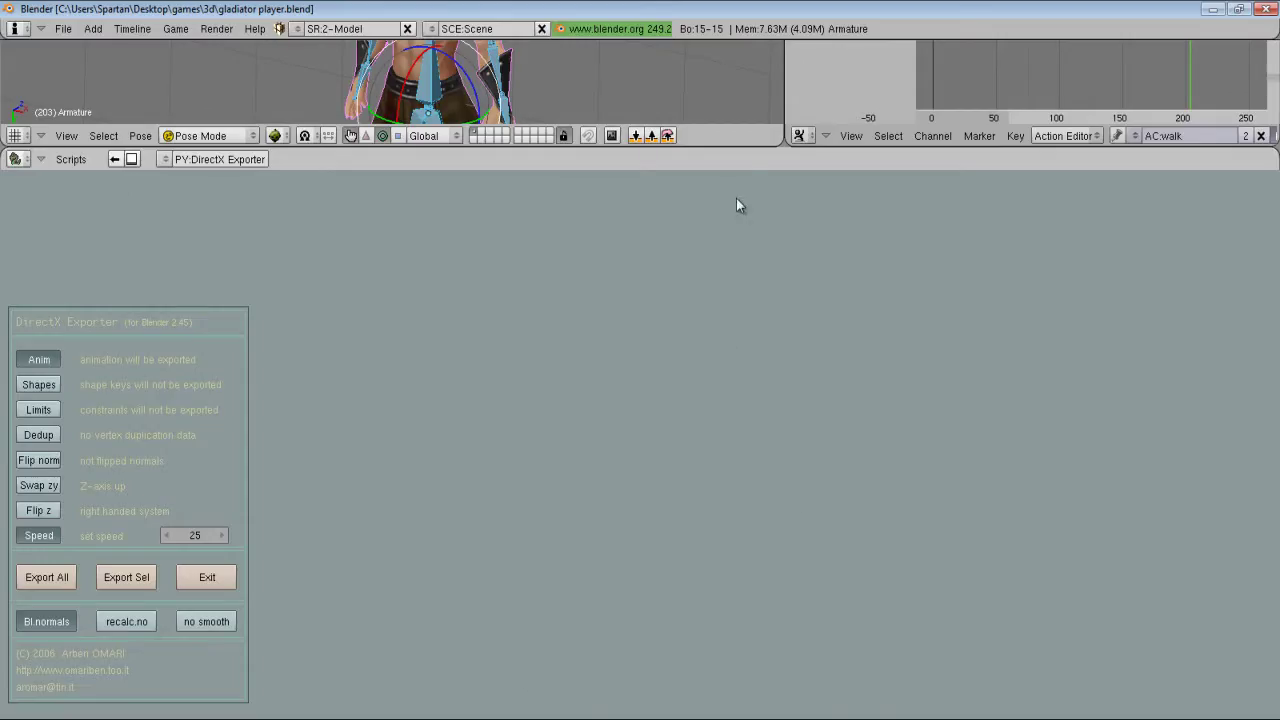
{"action": "left_click_drag", "start_coordinate": [747, 149], "coordinate": [769, 540]}
{"action": "middle_click_drag", "start_coordinate": [1099, 390], "coordinate": [1127, 400]}
{"action": "scroll", "coordinate": [1045, 420], "scroll_direction": "up", "scroll_amount": 8}
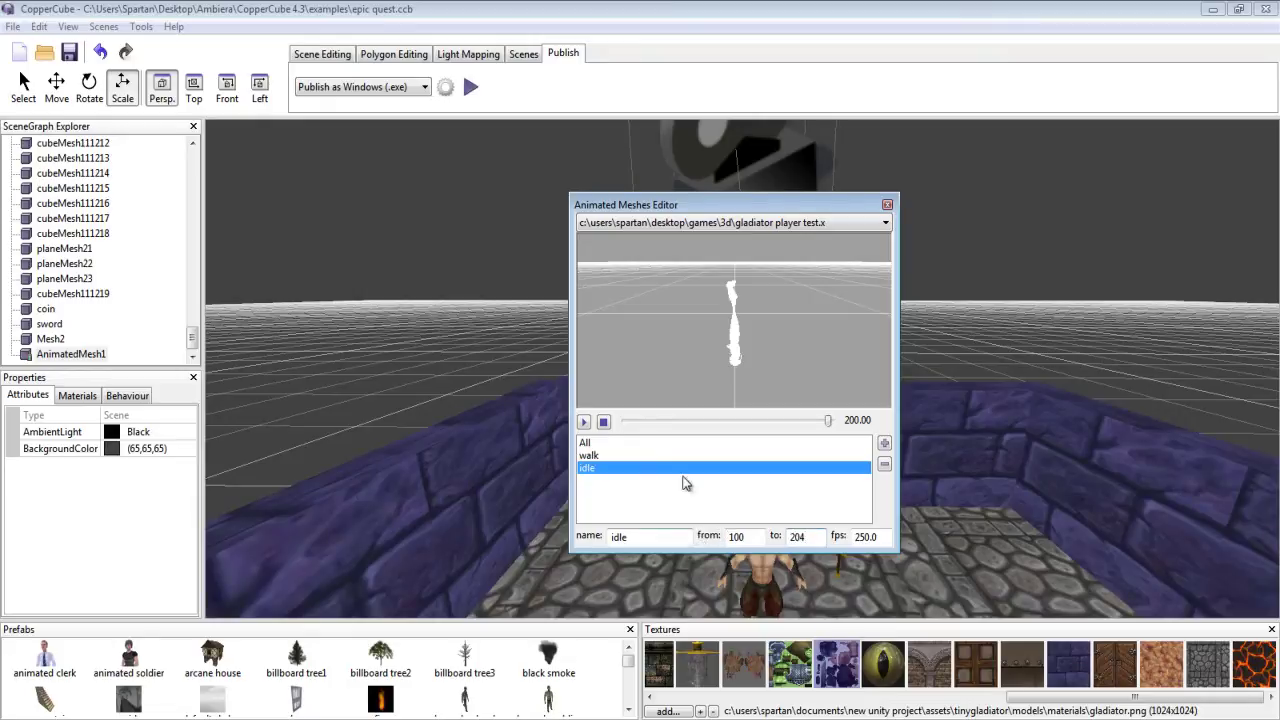
{"action": "left_click", "coordinate": [886, 205]}
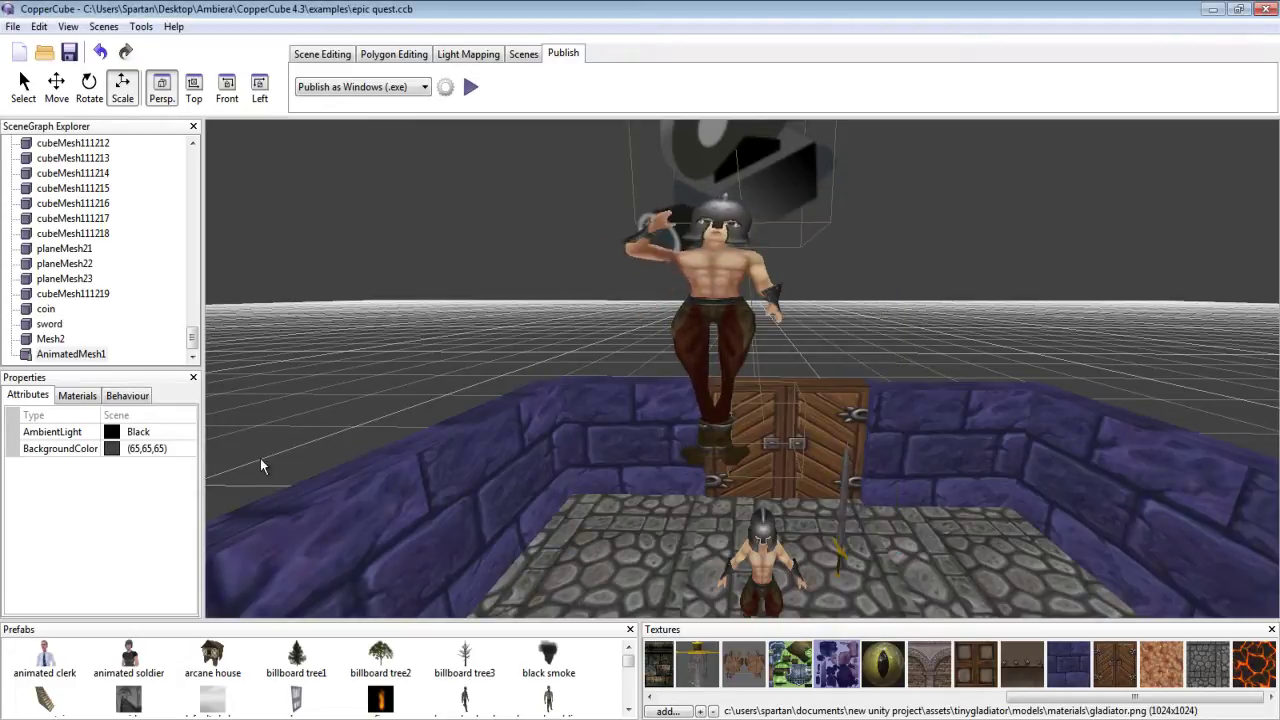
- Reselect the gladiator mesh in the scene and set its animation to idle
{"action": "left_click", "coordinate": [125, 395]}
{"action": "left_click", "coordinate": [28, 395]}
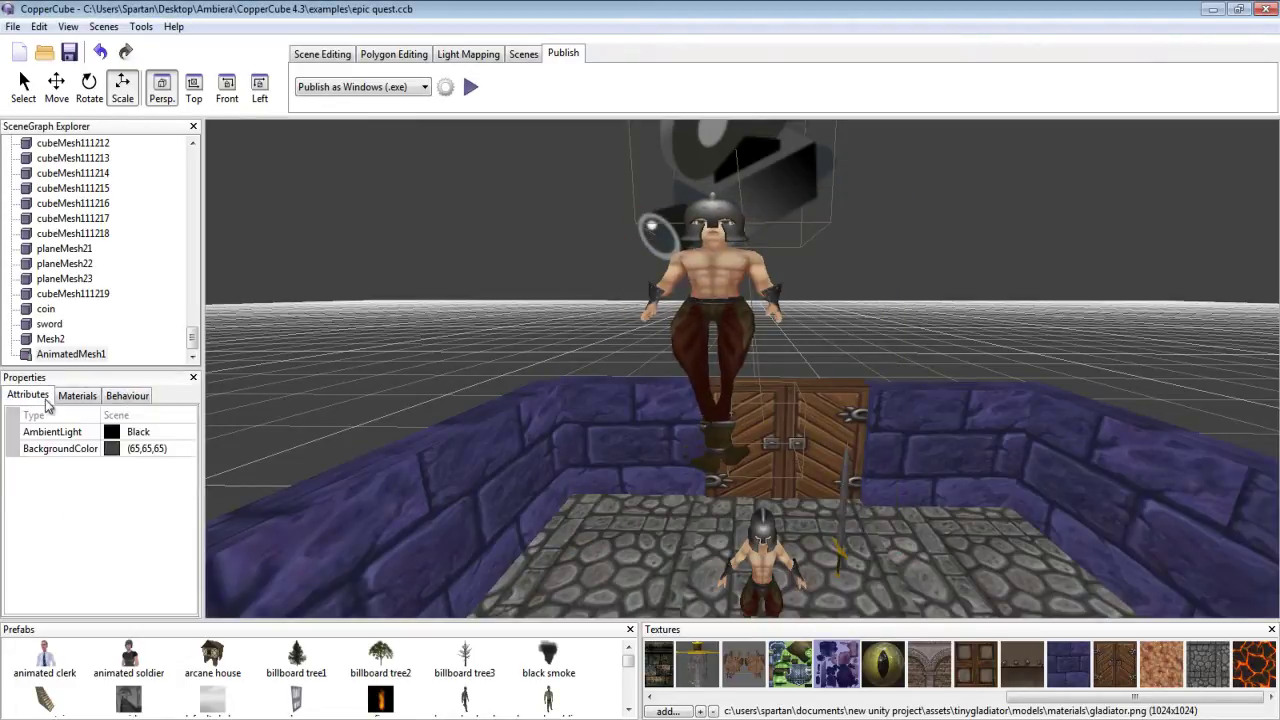
{"action": "left_click", "coordinate": [718, 308]}
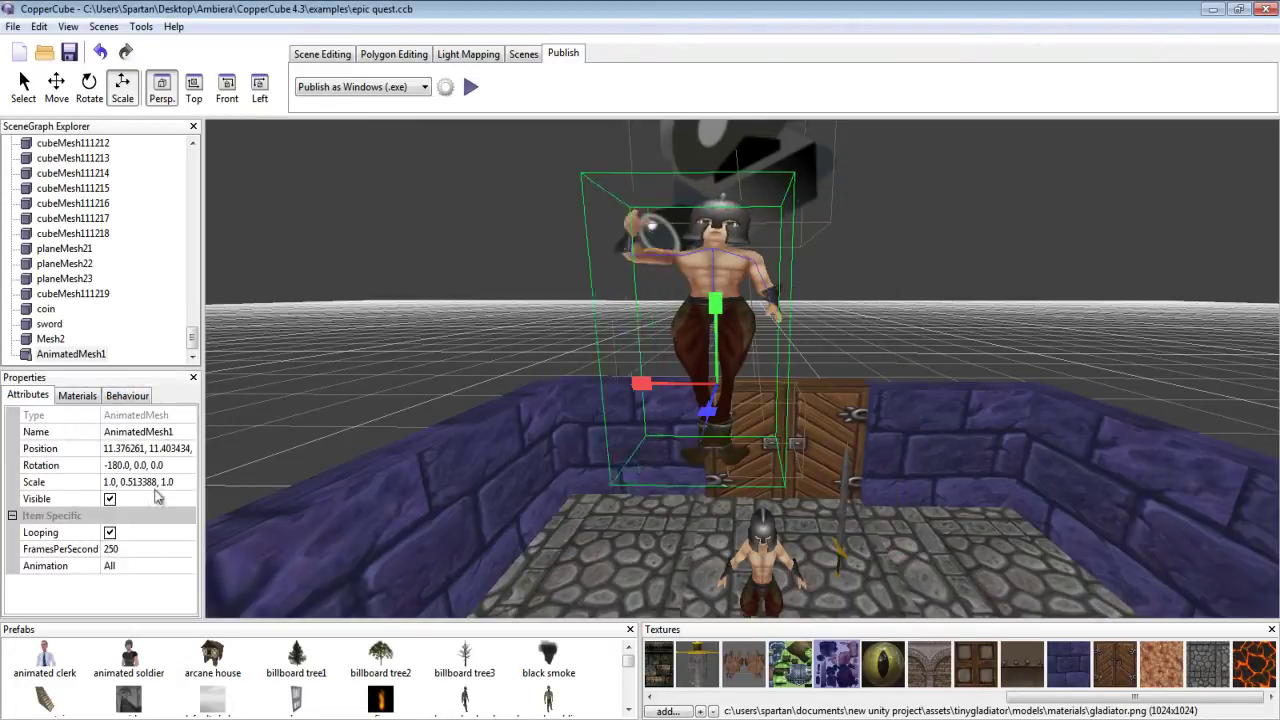
{"action": "left_click", "coordinate": [123, 566]}
{"action": "left_click", "coordinate": [130, 566]}
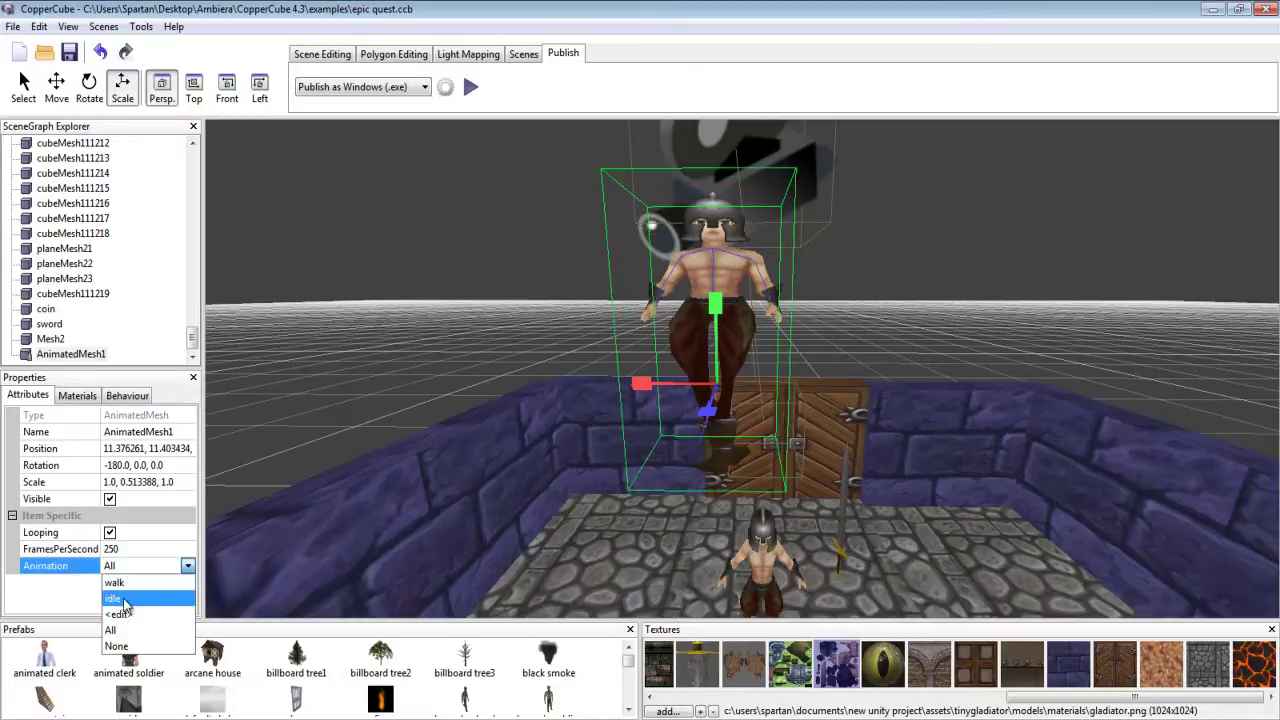
{"action": "left_click", "coordinate": [114, 598]}
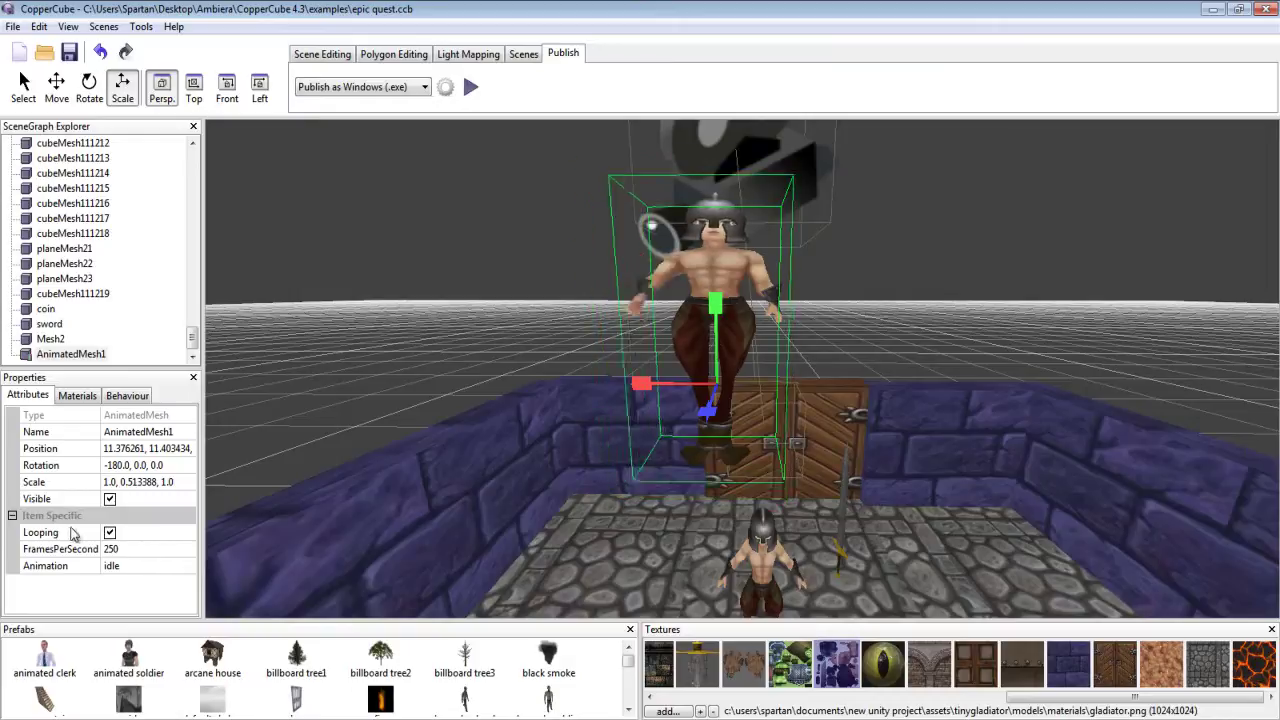
- Set the gladiator mesh's FramesPerSecond to 30 and switch its animation to walk
{"action": "left_click", "coordinate": [124, 548]}
{"action": "type", "text": "30"}
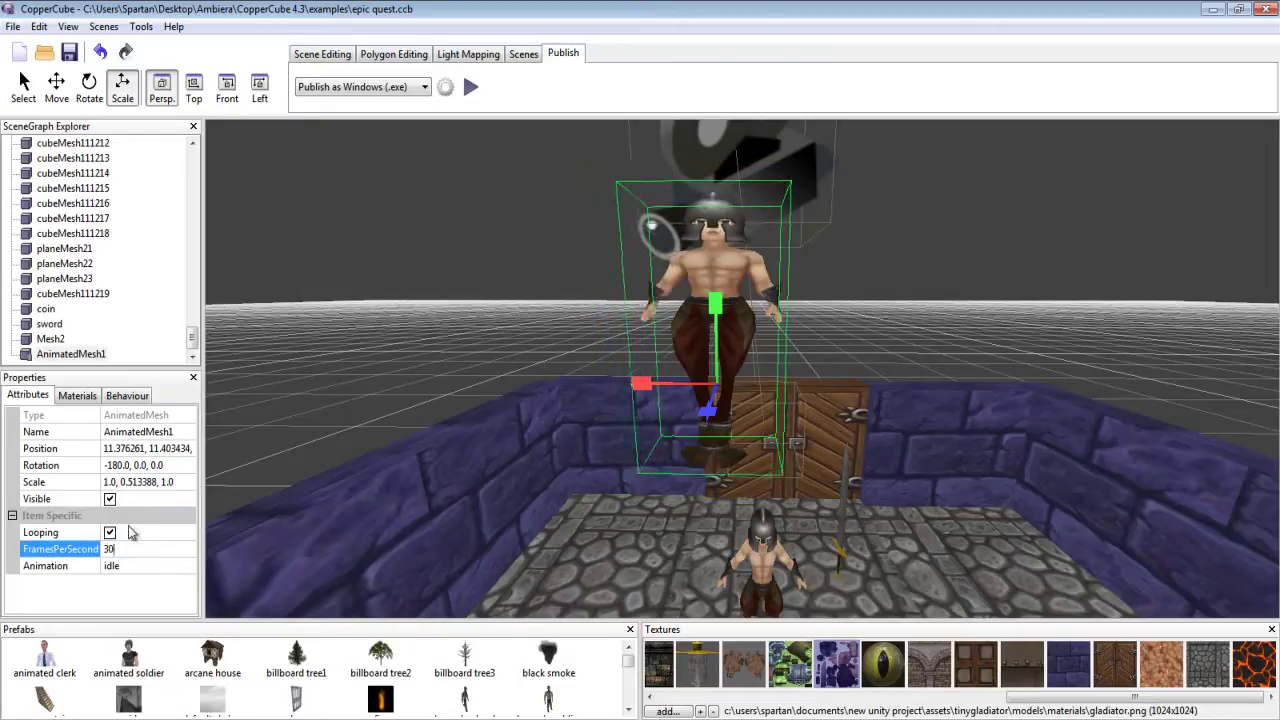
{"action": "left_click", "coordinate": [181, 486]}
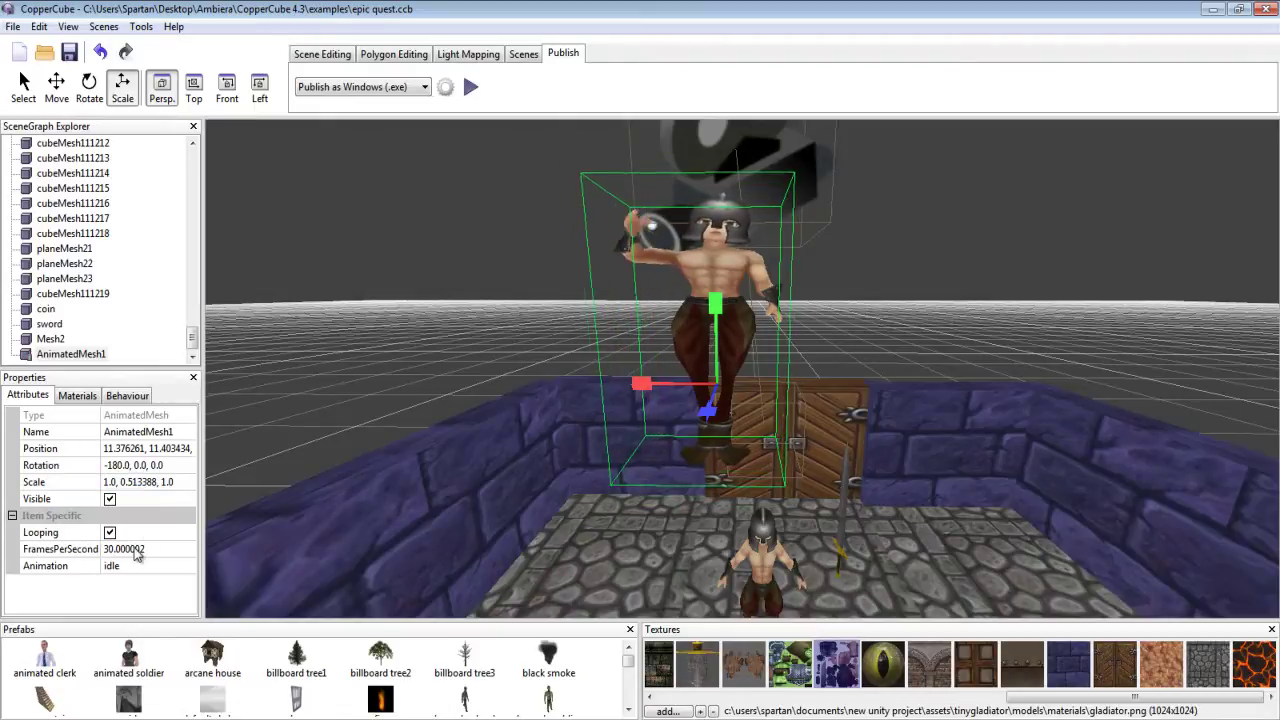
{"action": "left_click", "coordinate": [126, 566]}
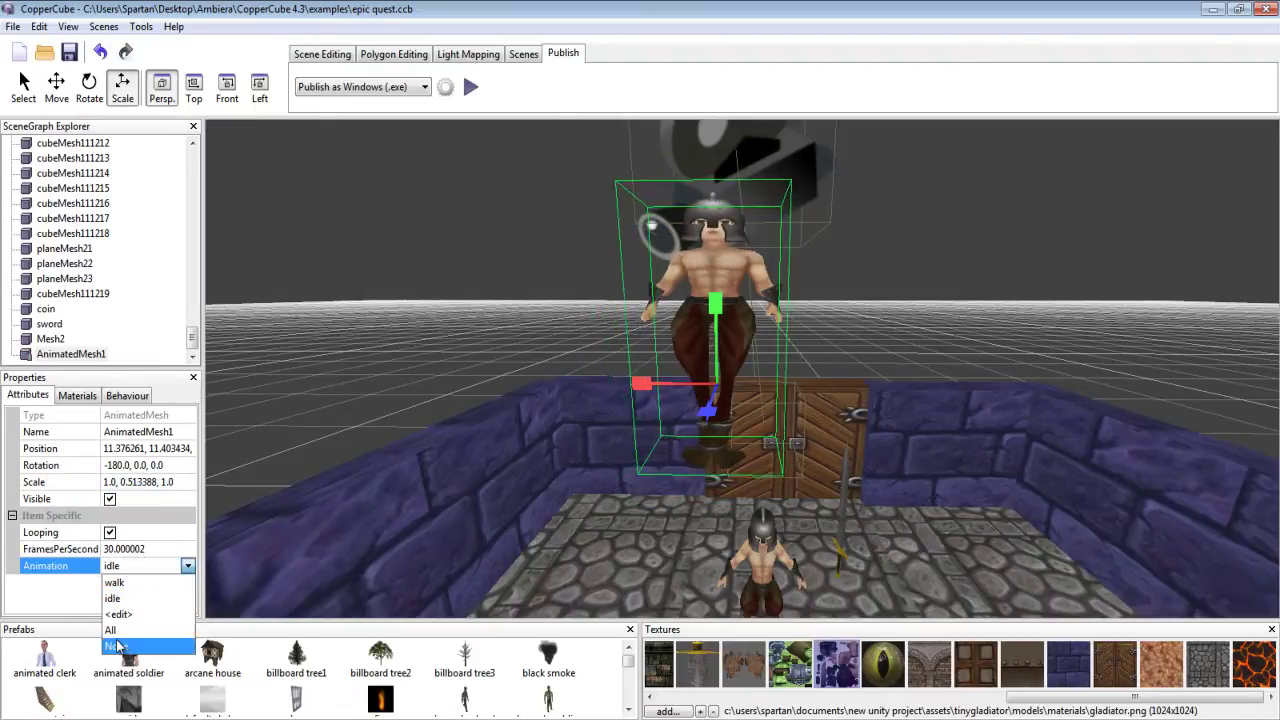
{"action": "left_click", "coordinate": [122, 584]}
- Lower the gladiator mesh until its feet rest on the stone floor, at a Y position of about 1.1
{"action": "middle_click_drag", "start_coordinate": [496, 492], "coordinate": [492, 488]}
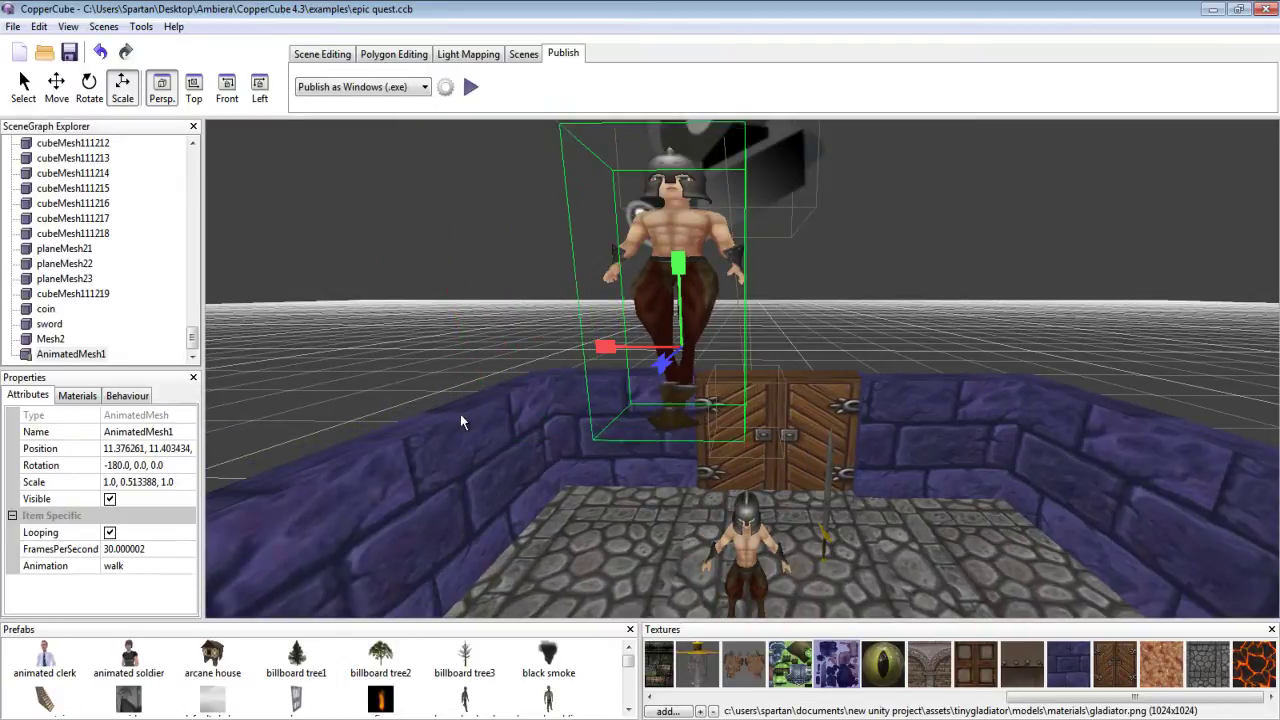
{"action": "left_click", "coordinate": [56, 86]}
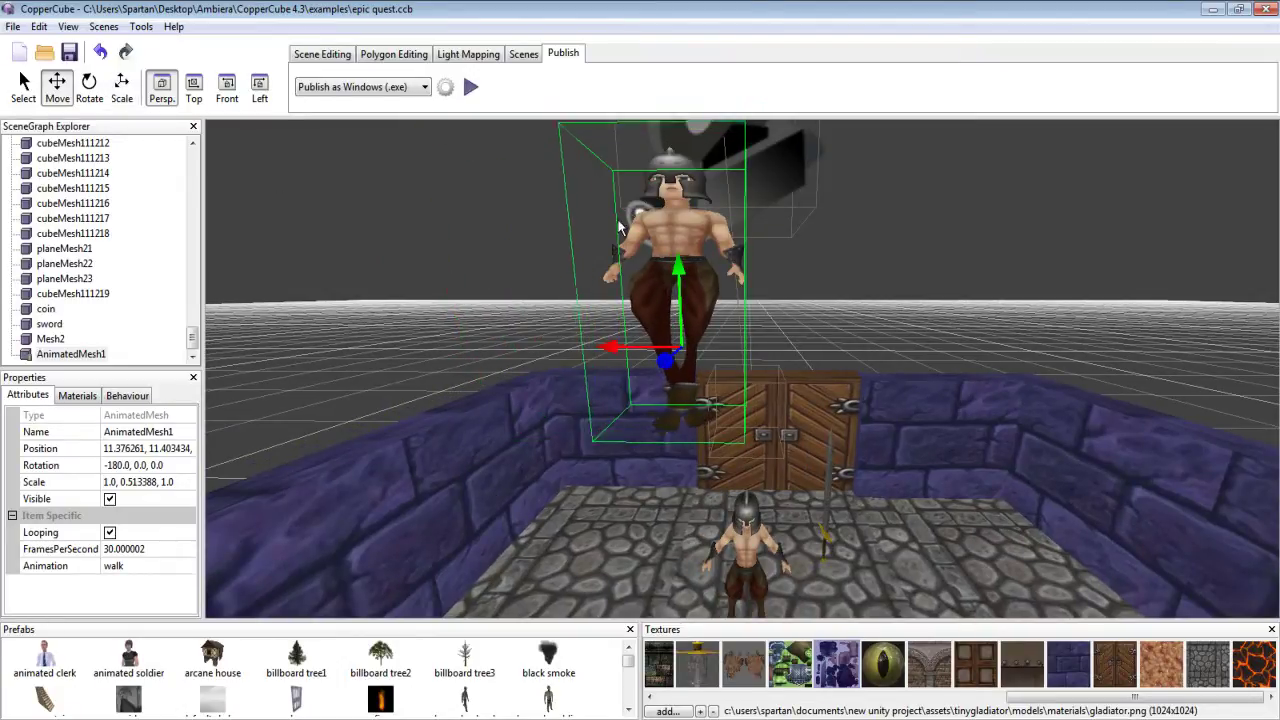
{"action": "left_click_drag", "start_coordinate": [682, 282], "coordinate": [684, 475]}
{"action": "middle_click_drag", "start_coordinate": [668, 438], "coordinate": [668, 282]}
{"action": "right_click_drag", "start_coordinate": [724, 143], "coordinate": [714, 200]}
{"action": "left_click_drag", "start_coordinate": [714, 200], "coordinate": [733, 391]}
{"action": "middle_click_drag", "start_coordinate": [733, 385], "coordinate": [741, 372]}
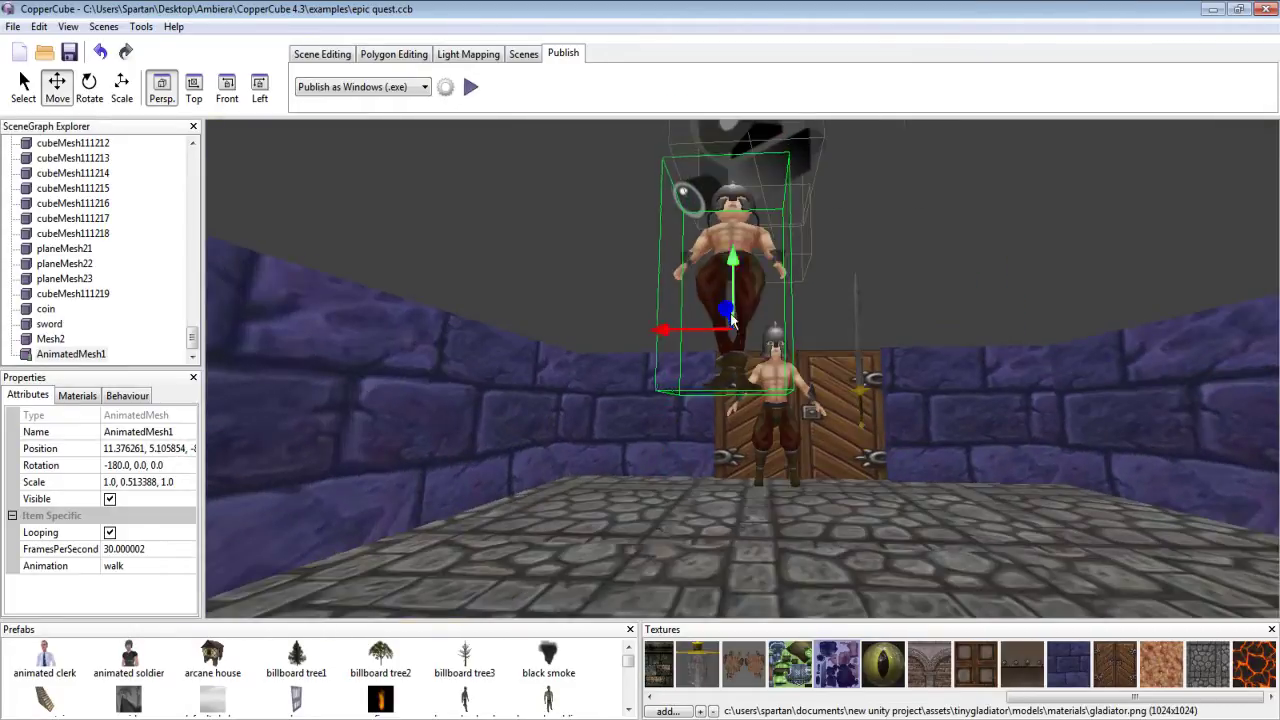
{"action": "left_click_drag", "start_coordinate": [733, 254], "coordinate": [722, 423]}
{"action": "middle_click_drag", "start_coordinate": [722, 423], "coordinate": [718, 420]}
{"action": "left_click_drag", "start_coordinate": [718, 420], "coordinate": [733, 443]}
{"action": "middle_click_drag", "start_coordinate": [733, 443], "coordinate": [641, 337]}
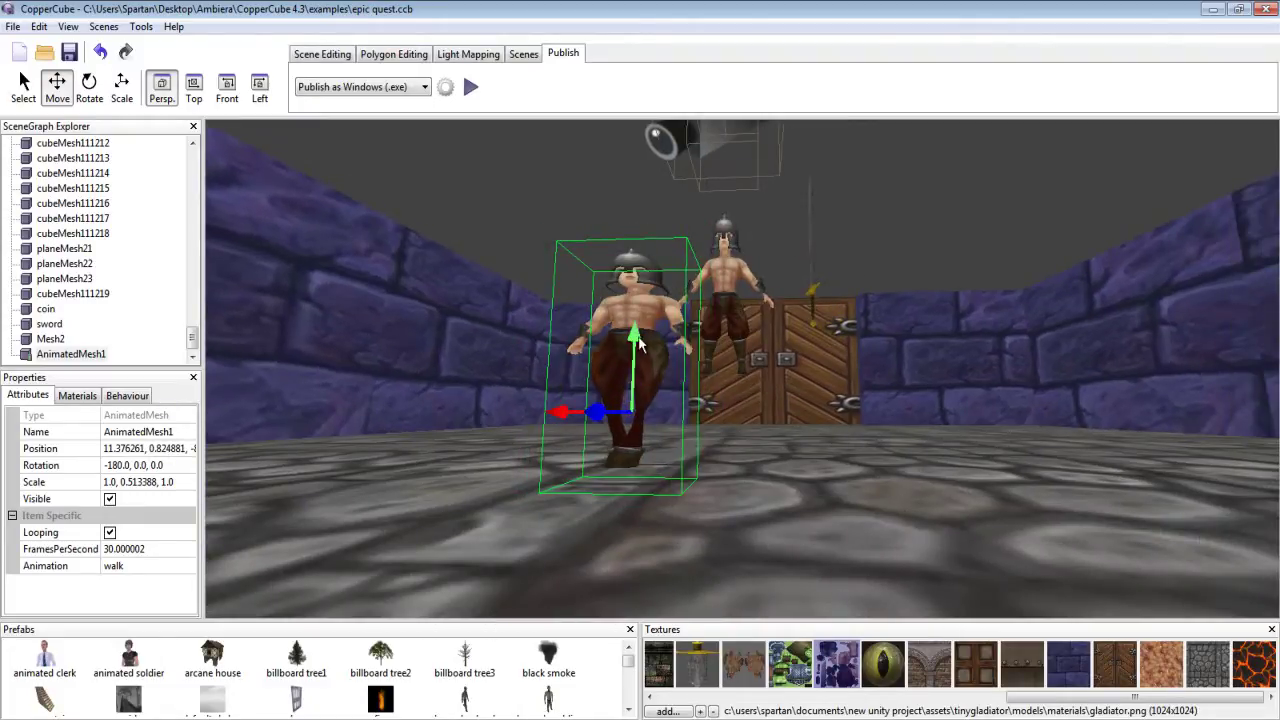
{"action": "left_click_drag", "start_coordinate": [641, 337], "coordinate": [632, 330]}
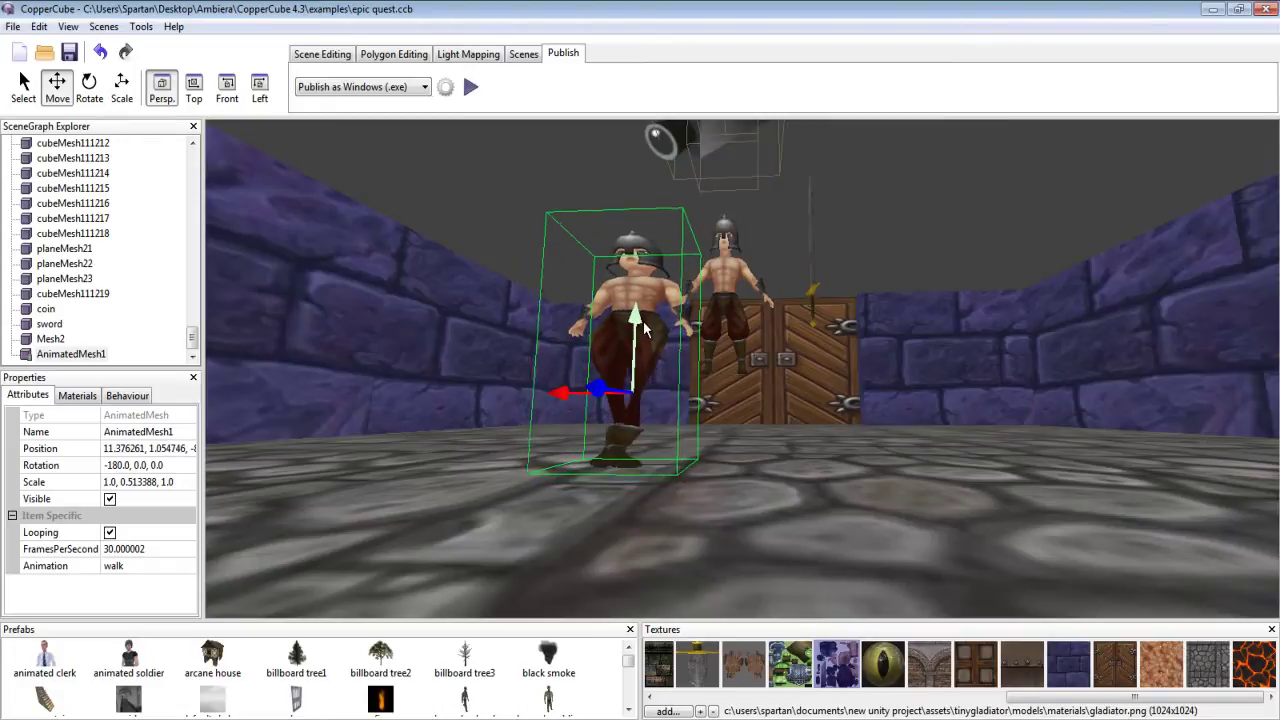
{"action": "right_click", "coordinate": [632, 330]}
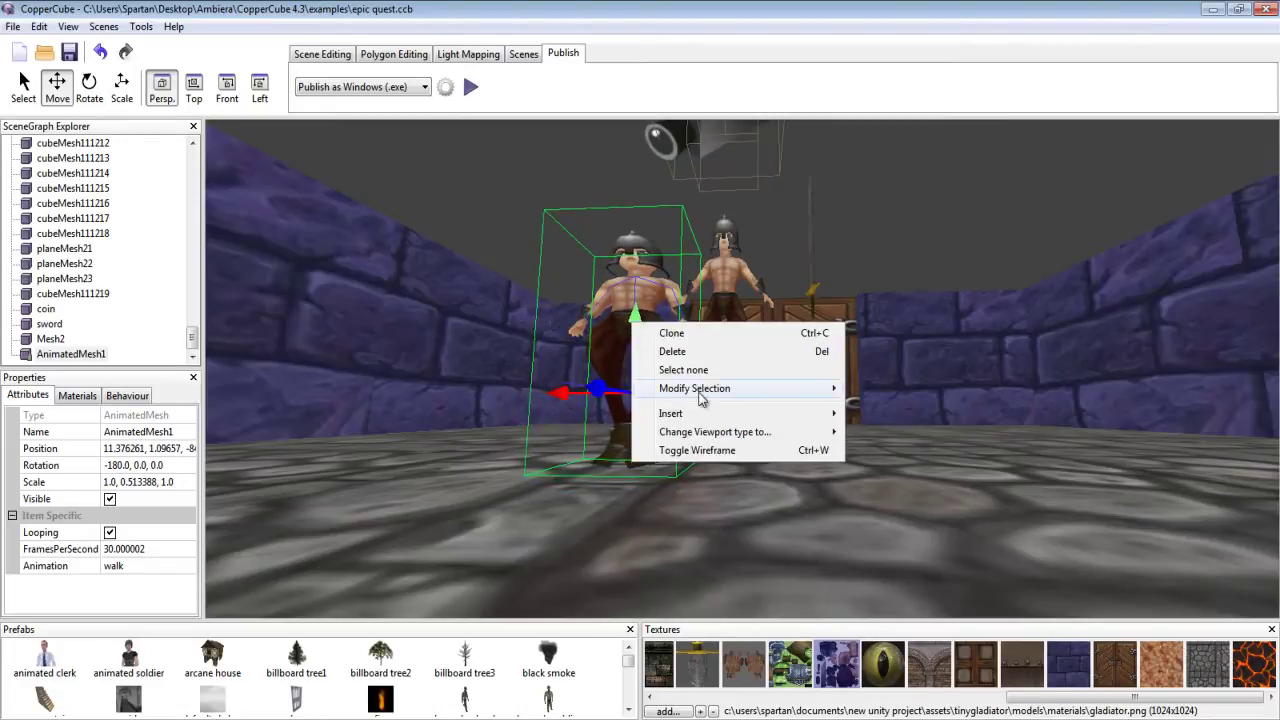
{"action": "mouse_move", "coordinate": [709, 389]}
{"action": "left_click", "coordinate": [814, 255]}
{"action": "left_click", "coordinate": [630, 300]}
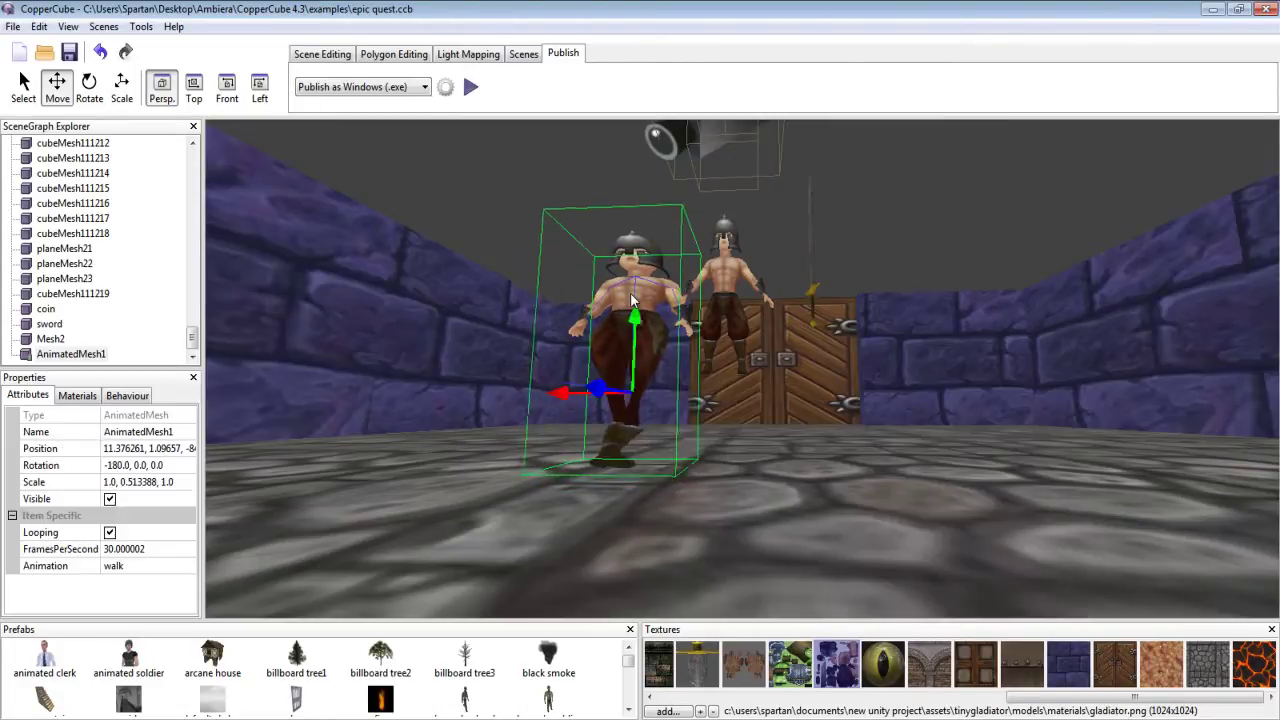
{"action": "right_click", "coordinate": [631, 296]}
{"action": "left_click", "coordinate": [485, 274]}
{"action": "left_click", "coordinate": [645, 321]}
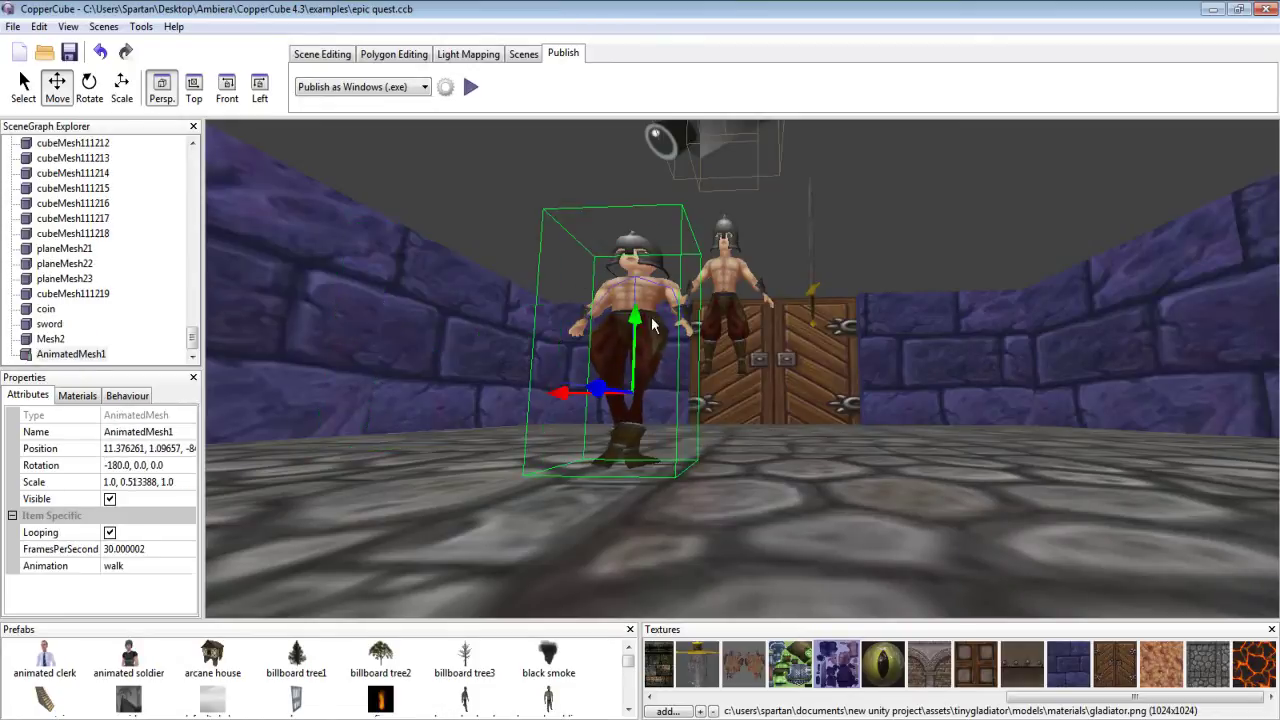
{"action": "key", "text": "Left"}
{"action": "key", "text": "Up"}
{"action": "key", "text": "Down"}
{"action": "key", "text": "Left"}
{"action": "key", "text": "Right"}
{"action": "key", "text": "Right"}
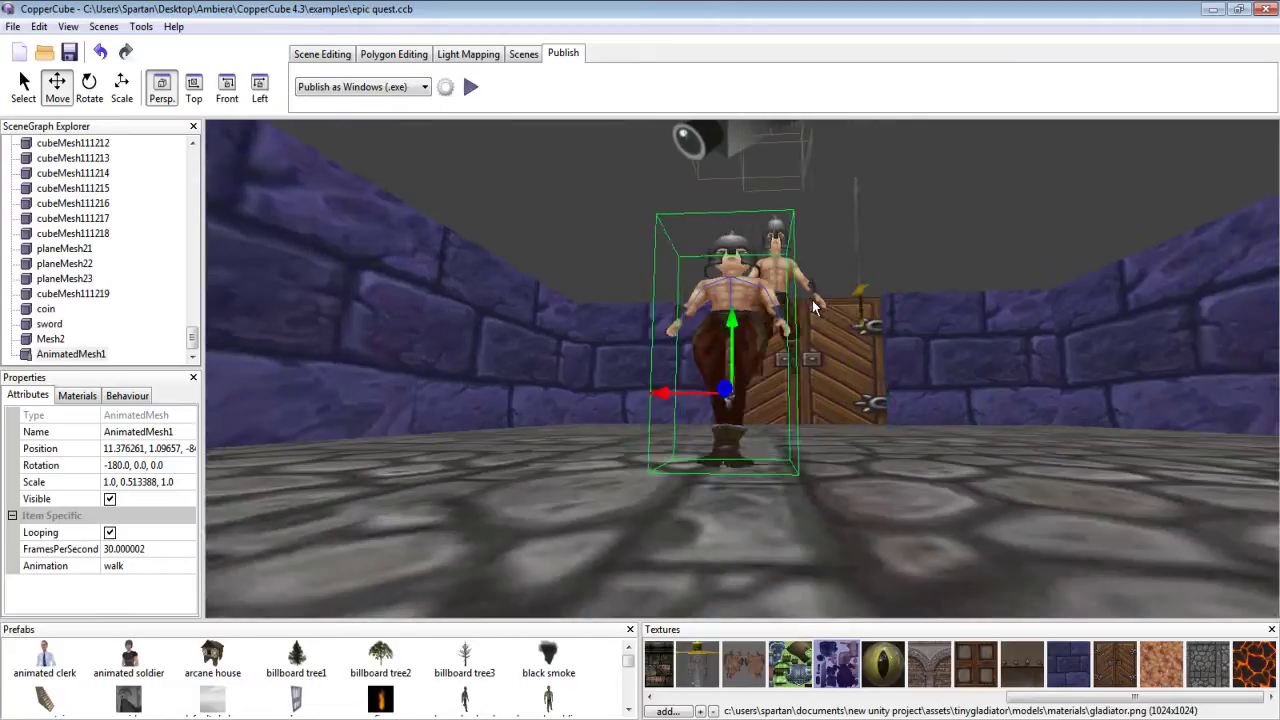
{"action": "right_click", "coordinate": [703, 301]}
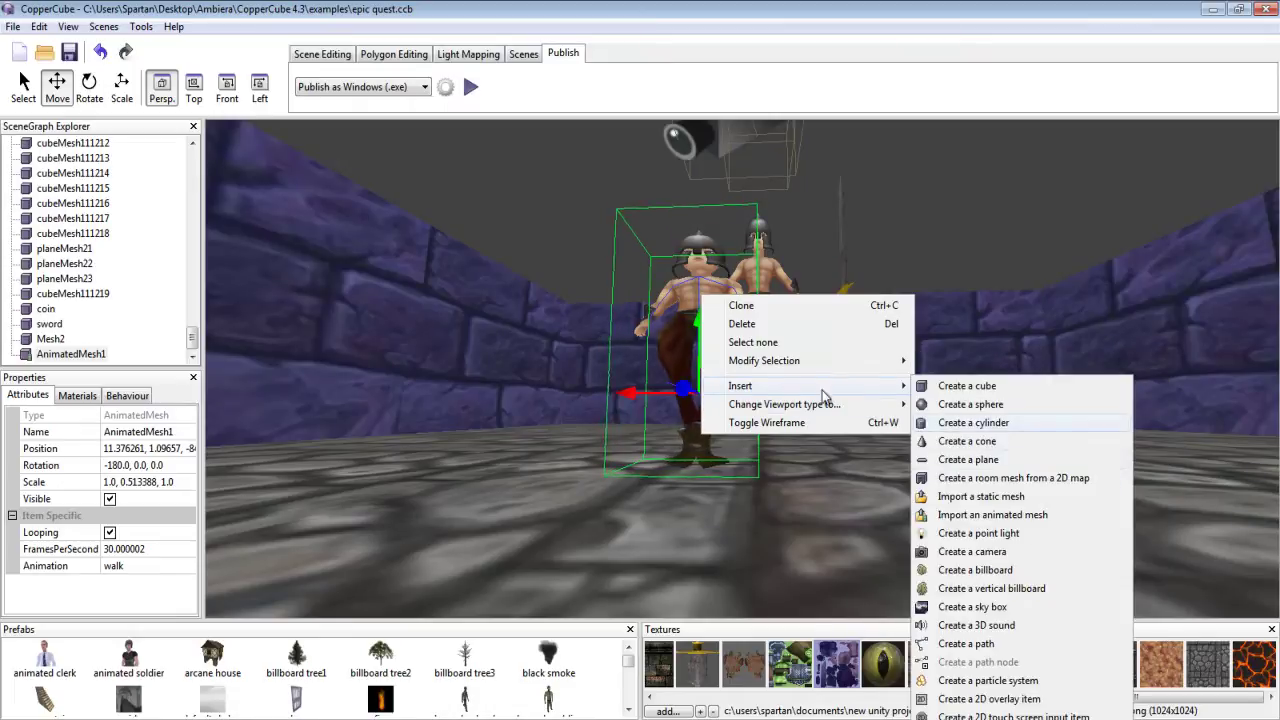
{"action": "mouse_move", "coordinate": [809, 360]}
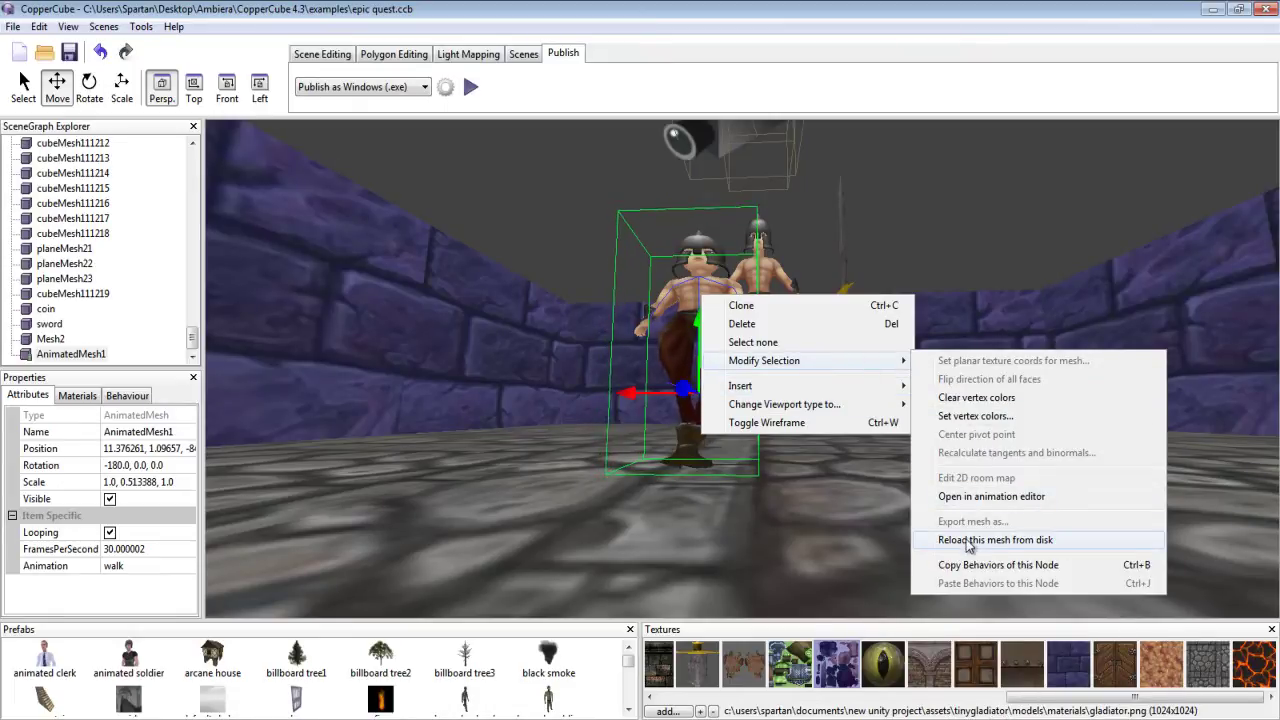
{"action": "left_click", "coordinate": [694, 283]}
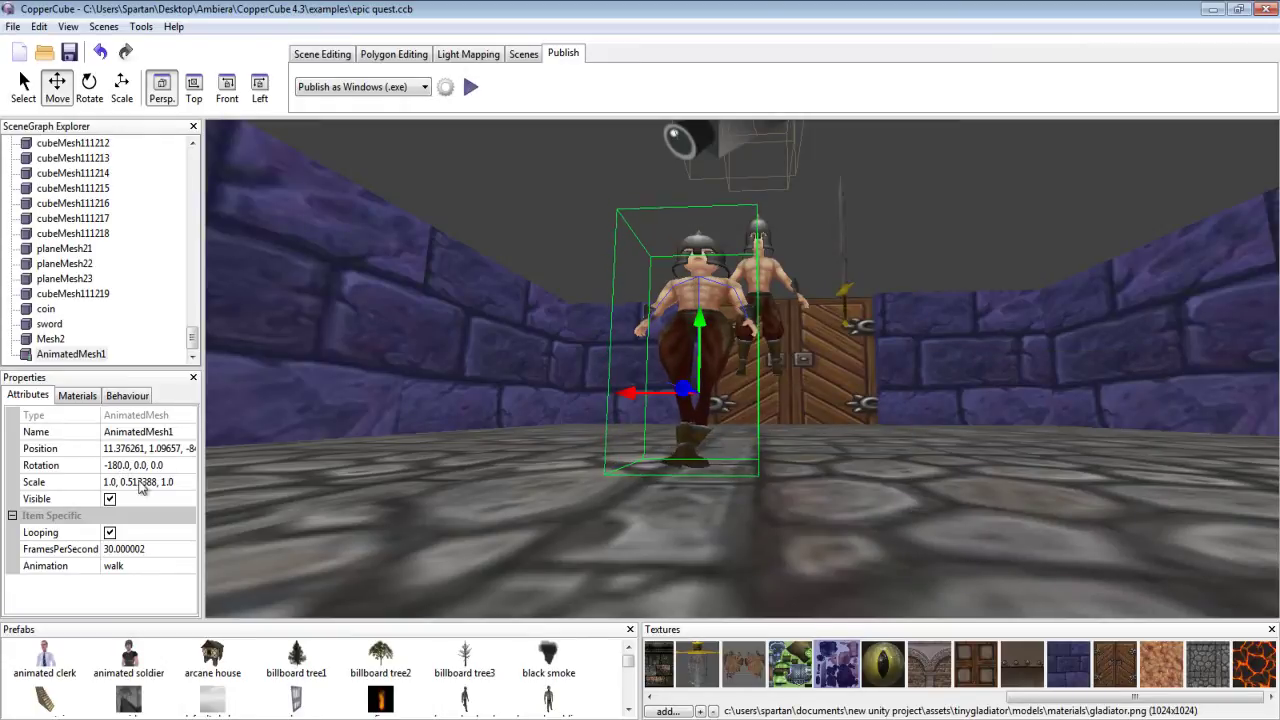
- Set the gladiator mesh's X and Z scale to 3.0
{"action": "left_click", "coordinate": [125, 483]}
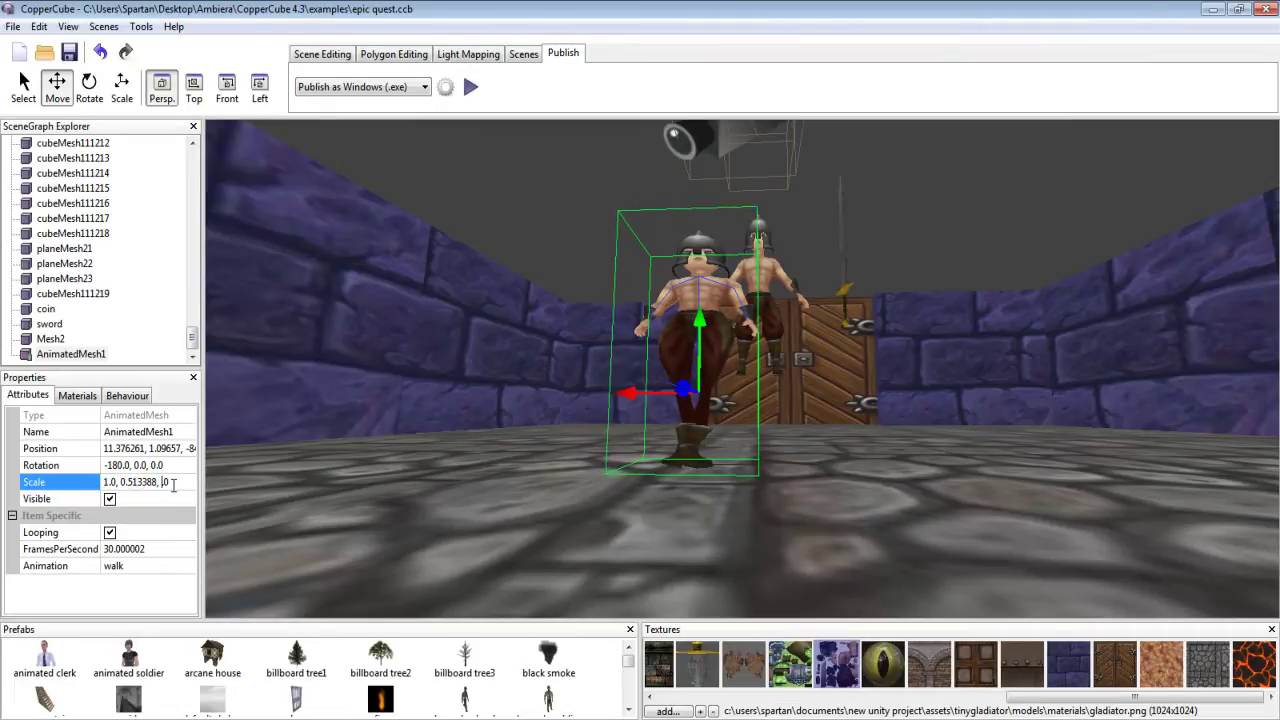
{"action": "key", "text": "Delete"}
{"action": "type", "text": "3"}
{"action": "key", "text": "Right"}
{"action": "key", "text": "Right"}
{"action": "key", "text": "Right"}
{"action": "key", "text": "Right"}
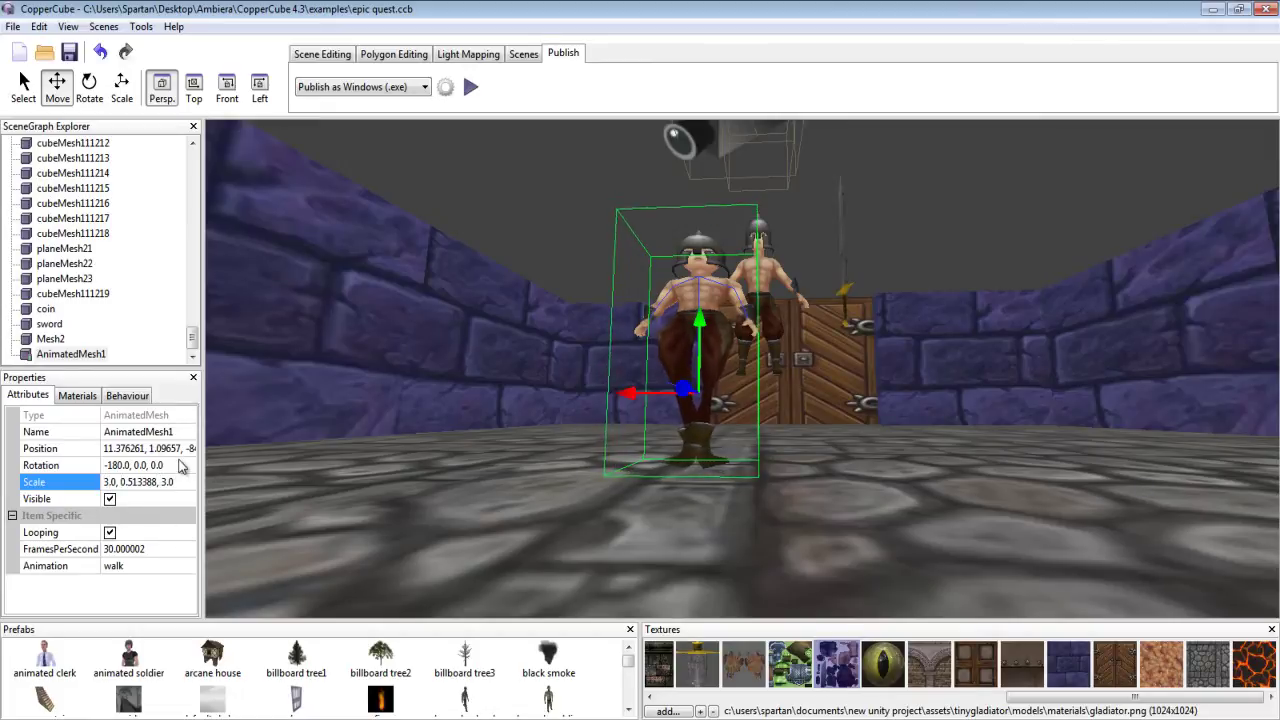
{"action": "key", "text": "Return"}
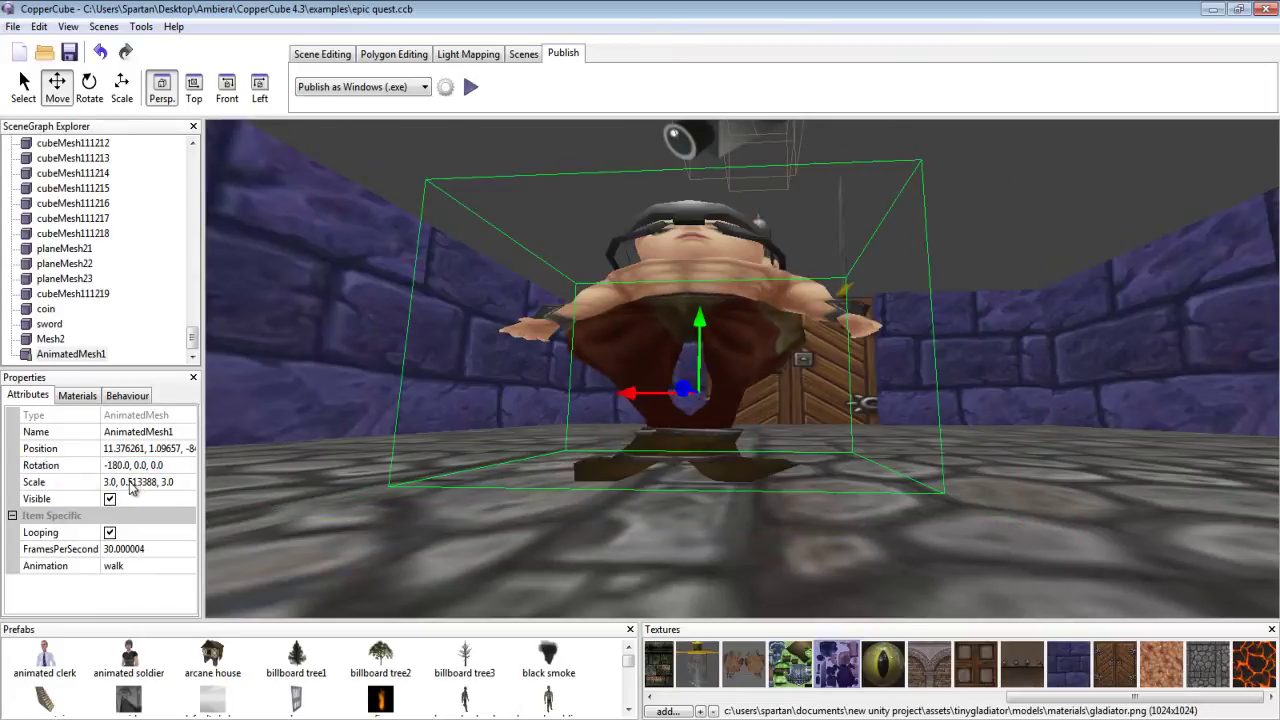
- Set the gladiator mesh's Y scale to 2.513388 and raise the mesh to a Y position of about 5.3
{"action": "left_click", "coordinate": [124, 482]}
{"action": "type", "text": "2"}
{"action": "key", "text": "Return"}
{"action": "mouse_move", "coordinate": [460, 346]}
{"action": "middle_mouse_down"}
{"action": "mouse_move", "coordinate": [460, 382]}
{"action": "mouse_move", "coordinate": [466, 357]}
{"action": "middle_mouse_up"}
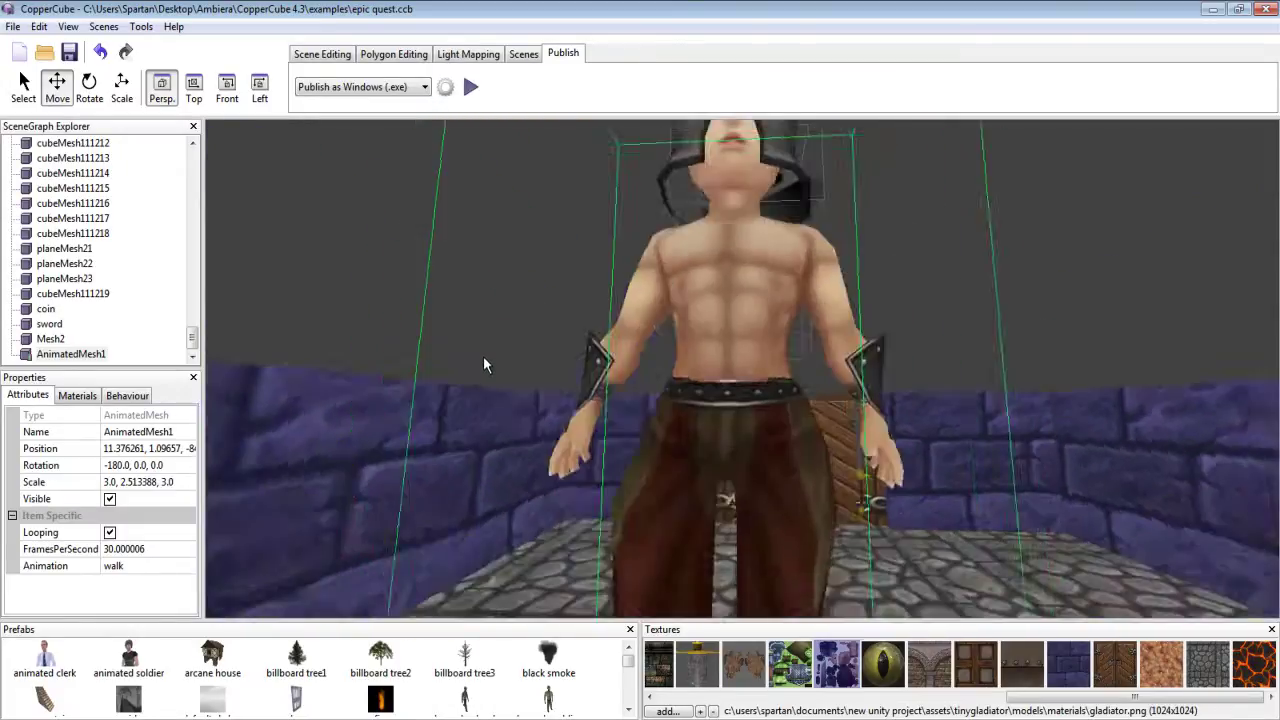
{"action": "scroll", "coordinate": [526, 366], "scroll_direction": "up", "scroll_amount": 3}
{"action": "scroll", "coordinate": [527, 366], "scroll_direction": "down", "scroll_amount": 5}
{"action": "middle_click_drag", "start_coordinate": [610, 377], "coordinate": [604, 375]}
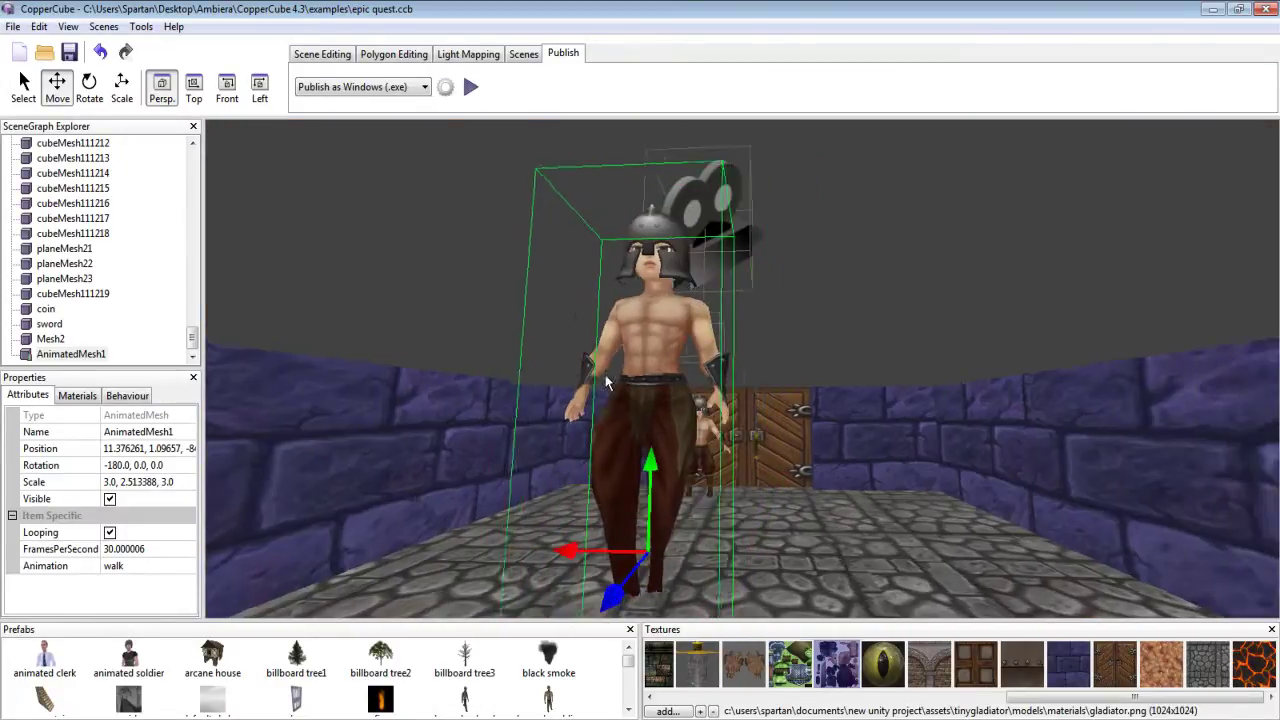
{"action": "left_click_drag", "start_coordinate": [651, 487], "coordinate": [653, 368]}
- Set the gladiator mesh's Y scale to 3.0
{"action": "left_click", "coordinate": [133, 485]}
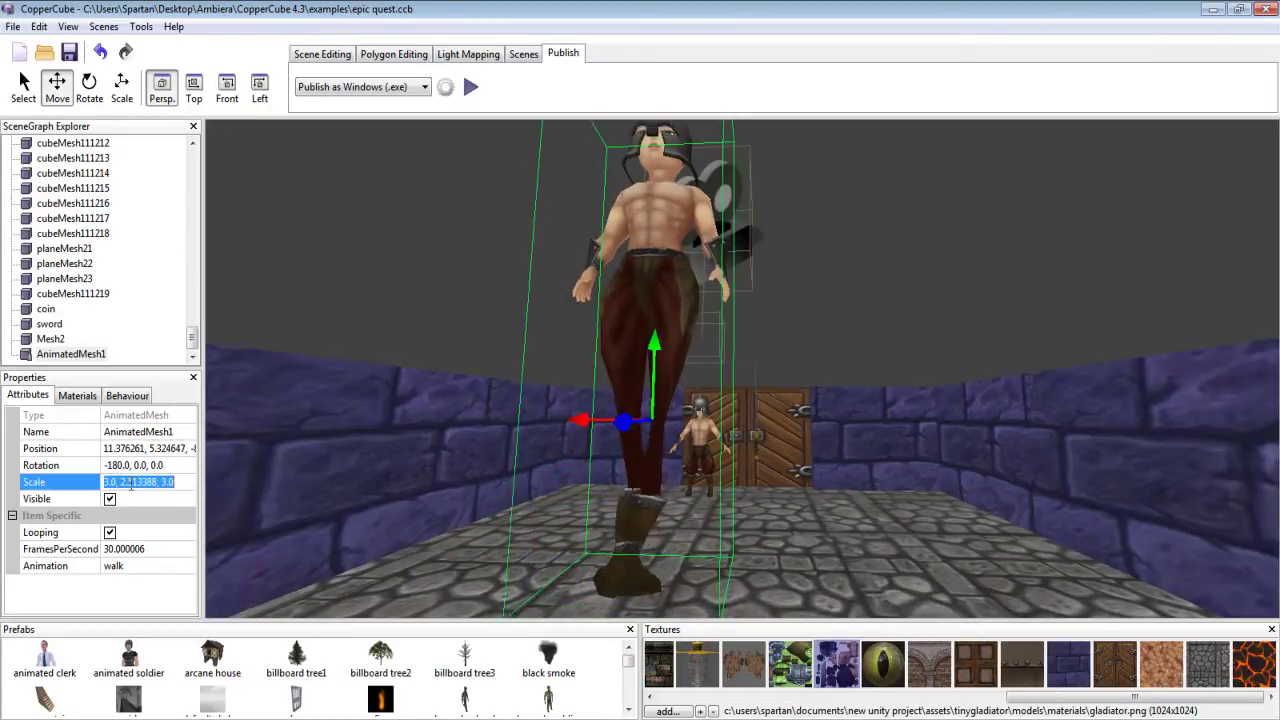
{"action": "left_click_drag", "start_coordinate": [121, 482], "coordinate": [156, 481]}
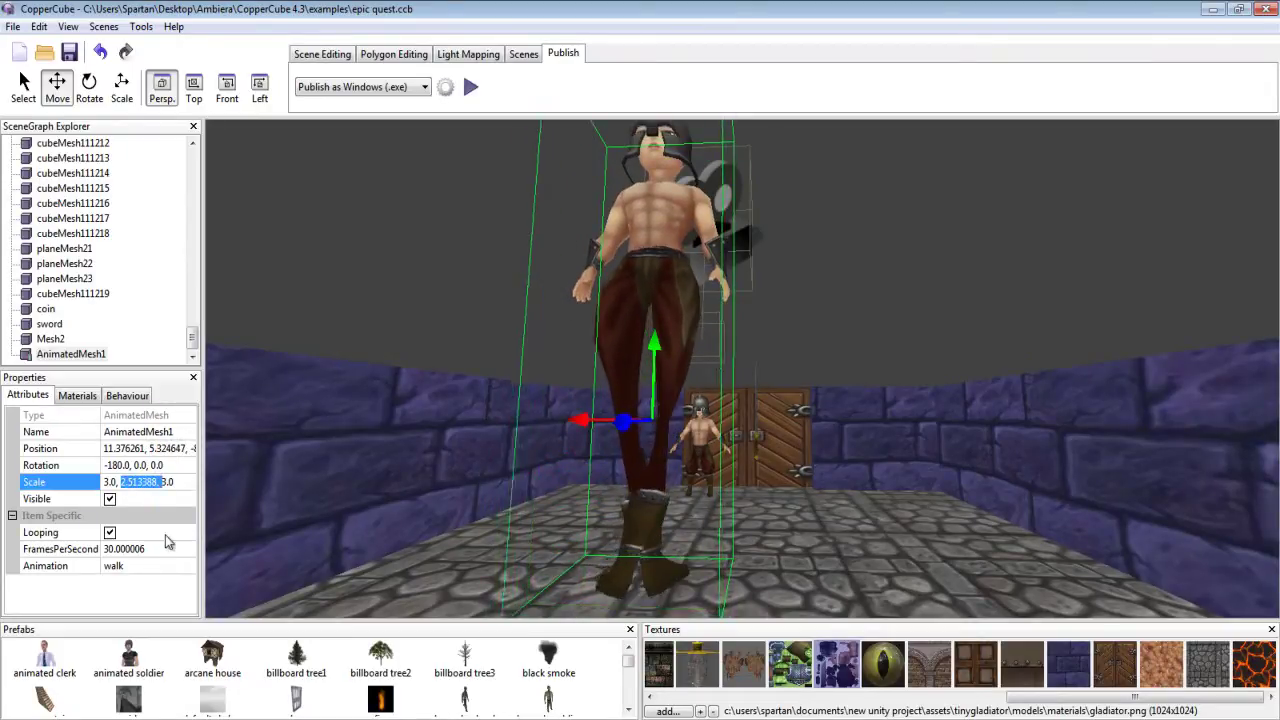
{"action": "key", "text": "BackSpace"}
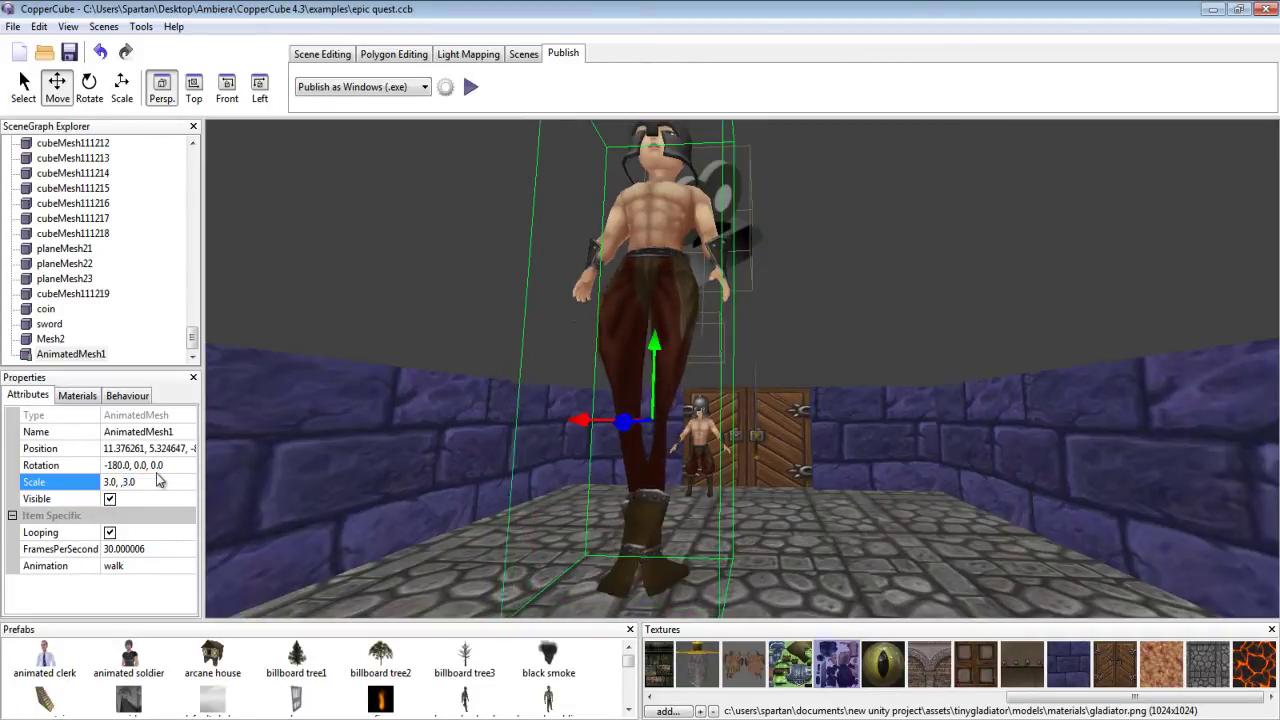
{"action": "key", "text": "Left"}
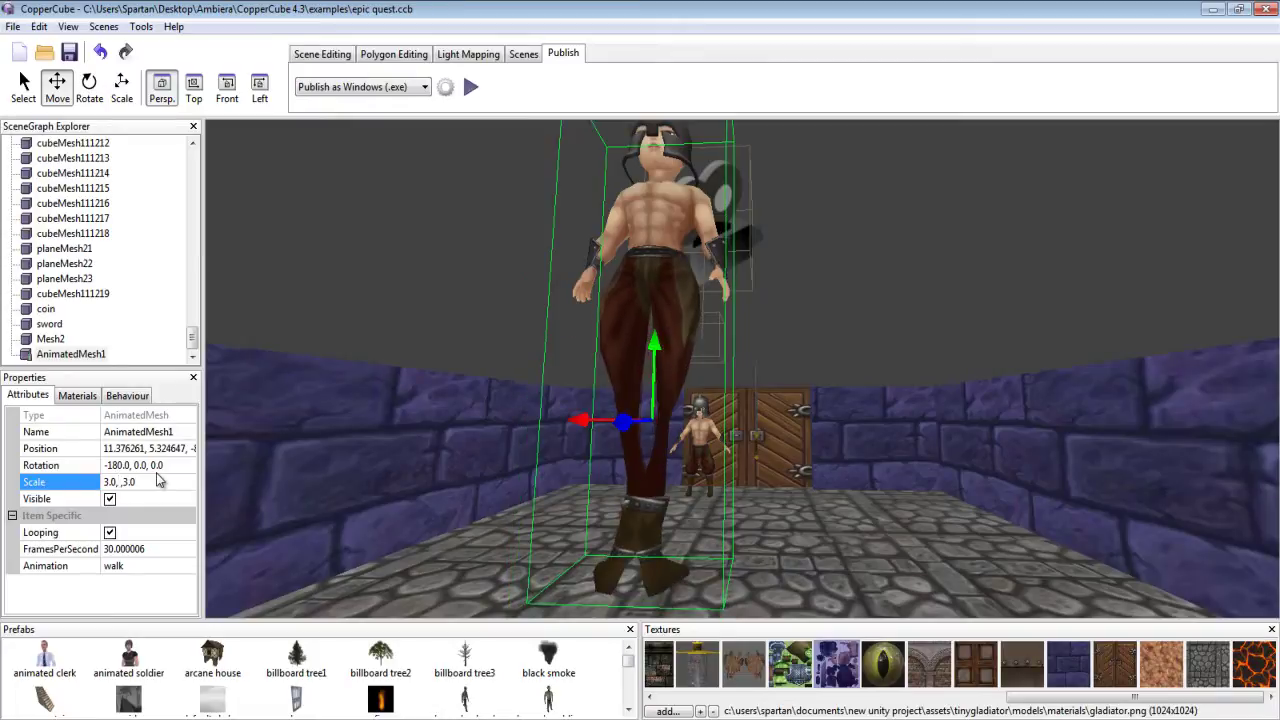
{"action": "type", "text": "3.0"}
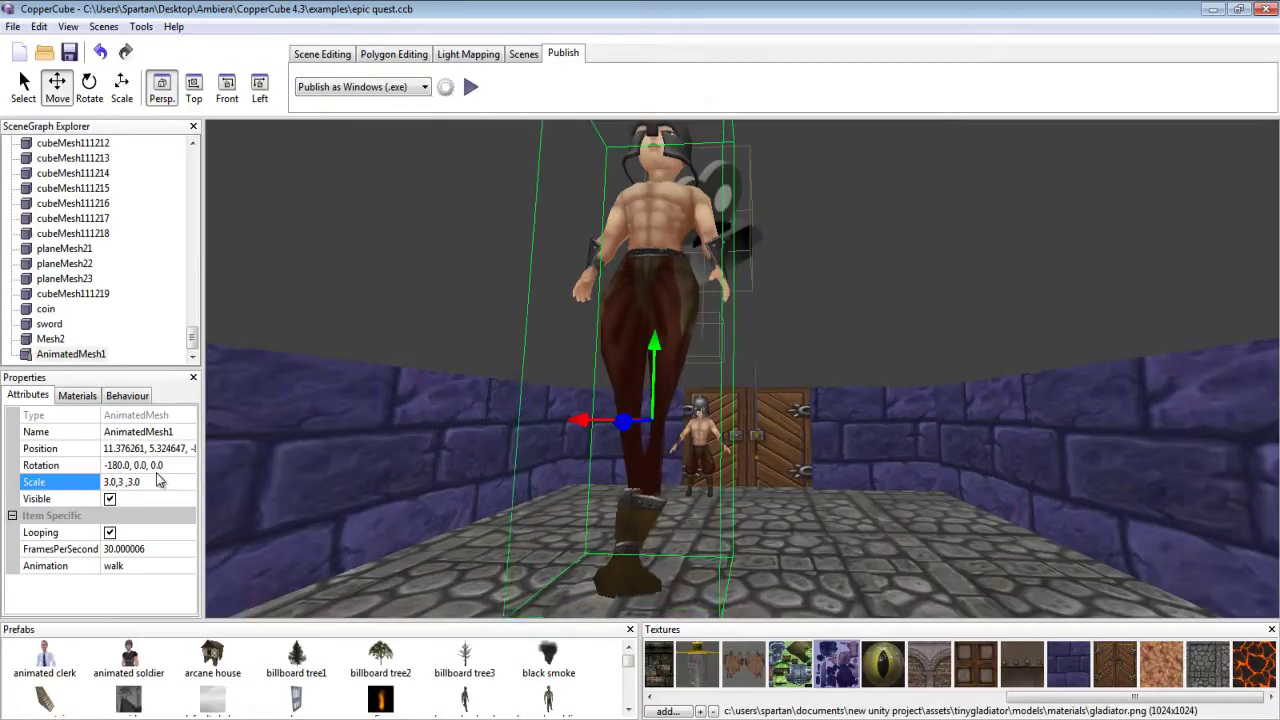
{"action": "key", "text": "Return"}
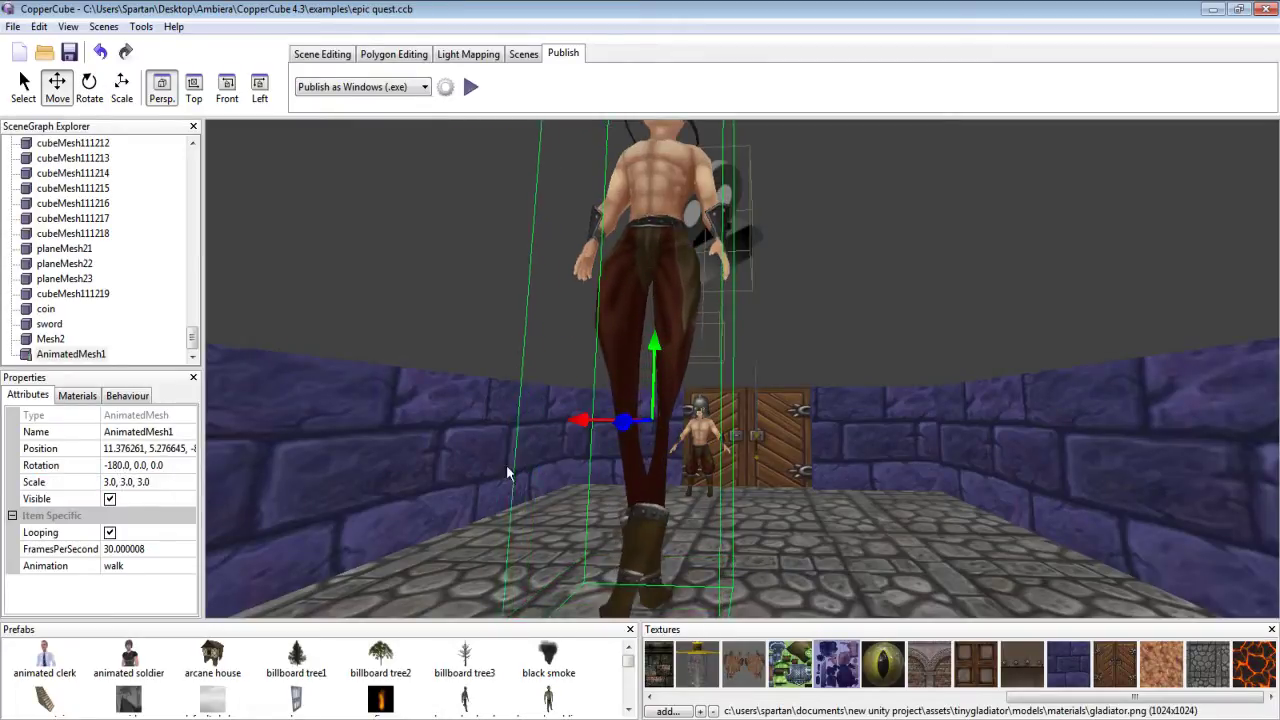
- Set the gladiator mesh's scale to 2.0 on all three axes
{"action": "left_click", "coordinate": [141, 484]}
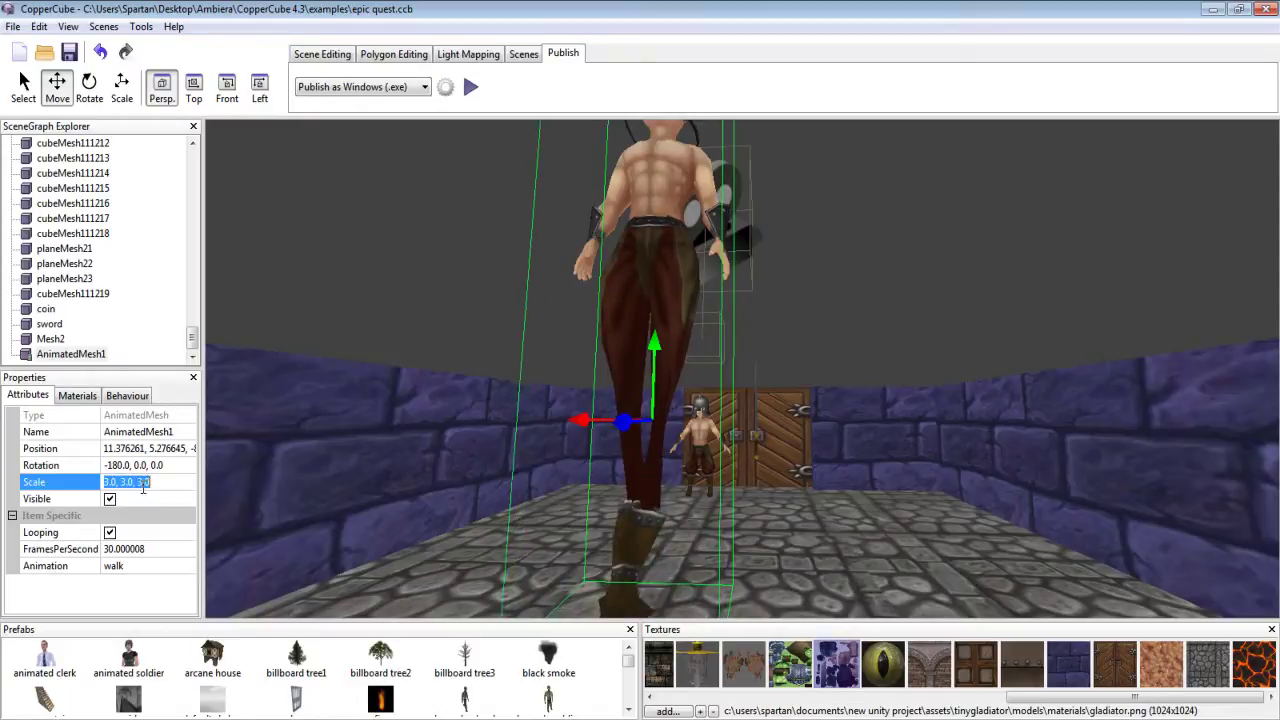
{"action": "left_click", "coordinate": [143, 483]}
{"action": "key", "text": "BackSpace"}
{"action": "type", "text": "2"}
{"action": "key", "text": "Left"}
{"action": "key", "text": "Left"}
{"action": "key", "text": "Left"}
{"action": "key", "text": "Left"}
{"action": "key", "text": "Left"}
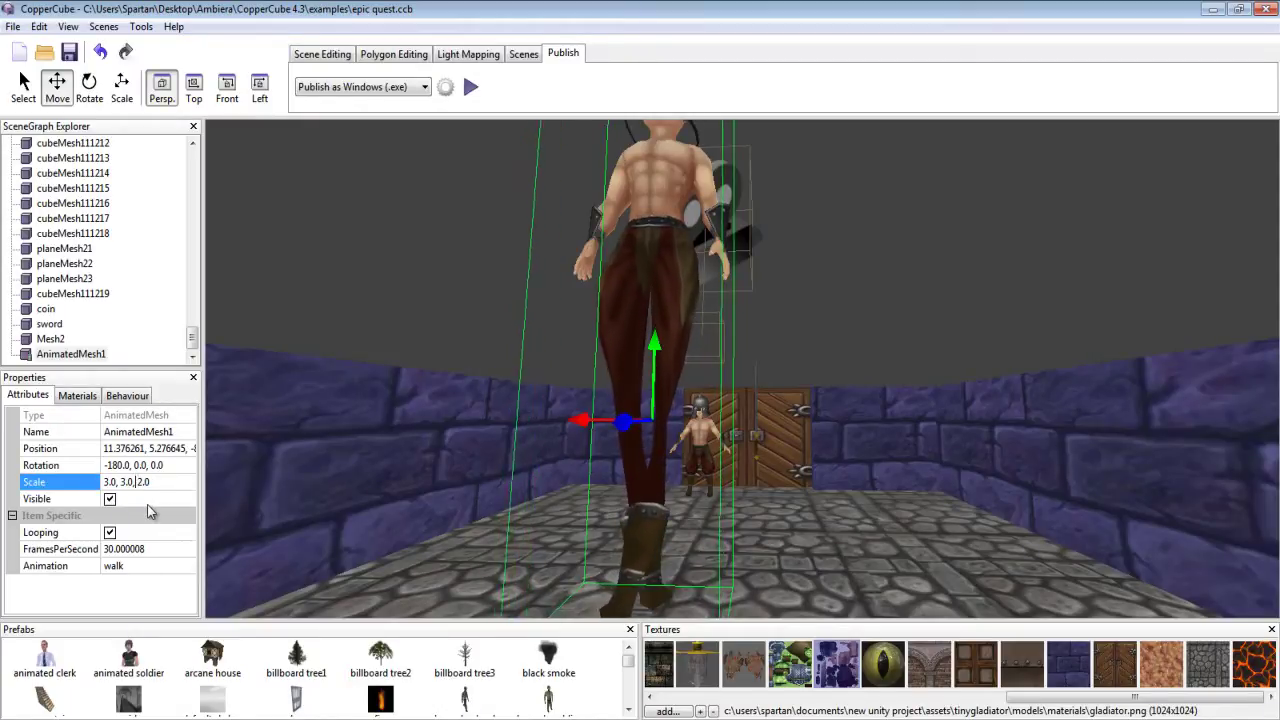
{"action": "key", "text": "BackSpace"}
{"action": "type", "text": "2"}
{"action": "key", "text": "Left"}
{"action": "key", "text": "Left"}
{"action": "key", "text": "Left"}
{"action": "key", "text": "Left"}
{"action": "key", "text": "Left"}
{"action": "key", "text": "BackSpace"}
{"action": "type", "text": "2"}
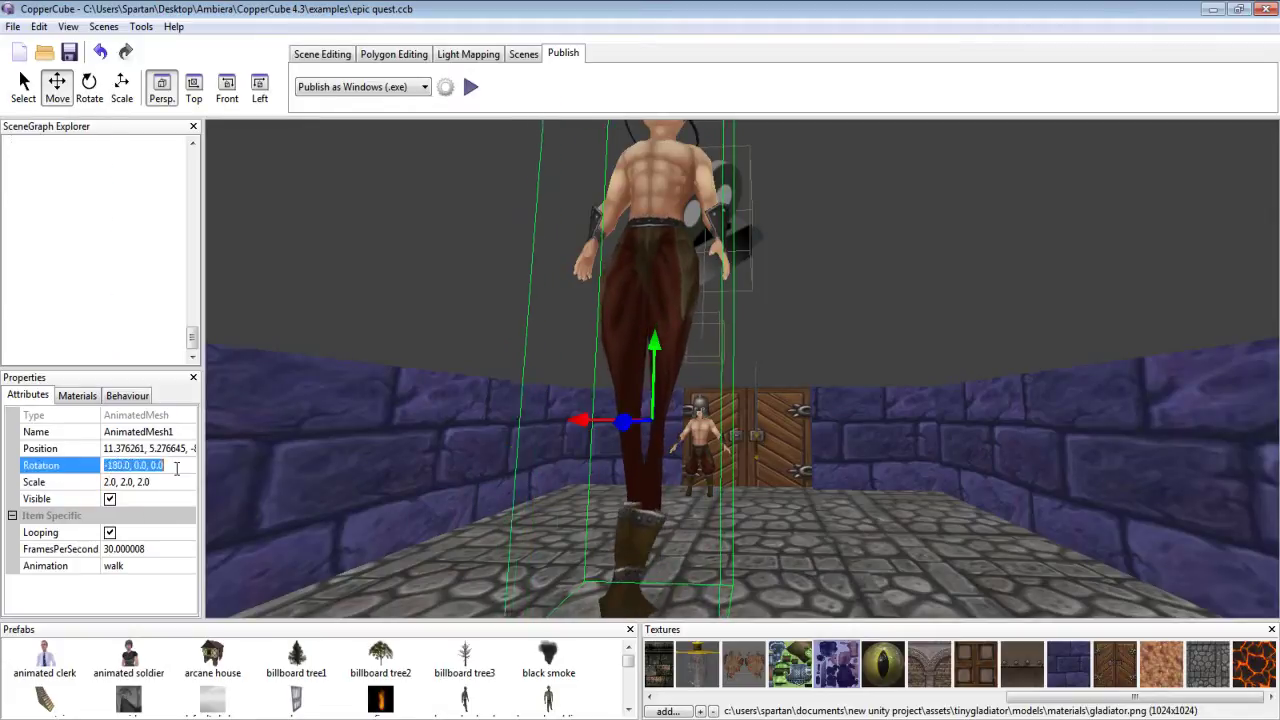
{"action": "key", "text": "Return"}
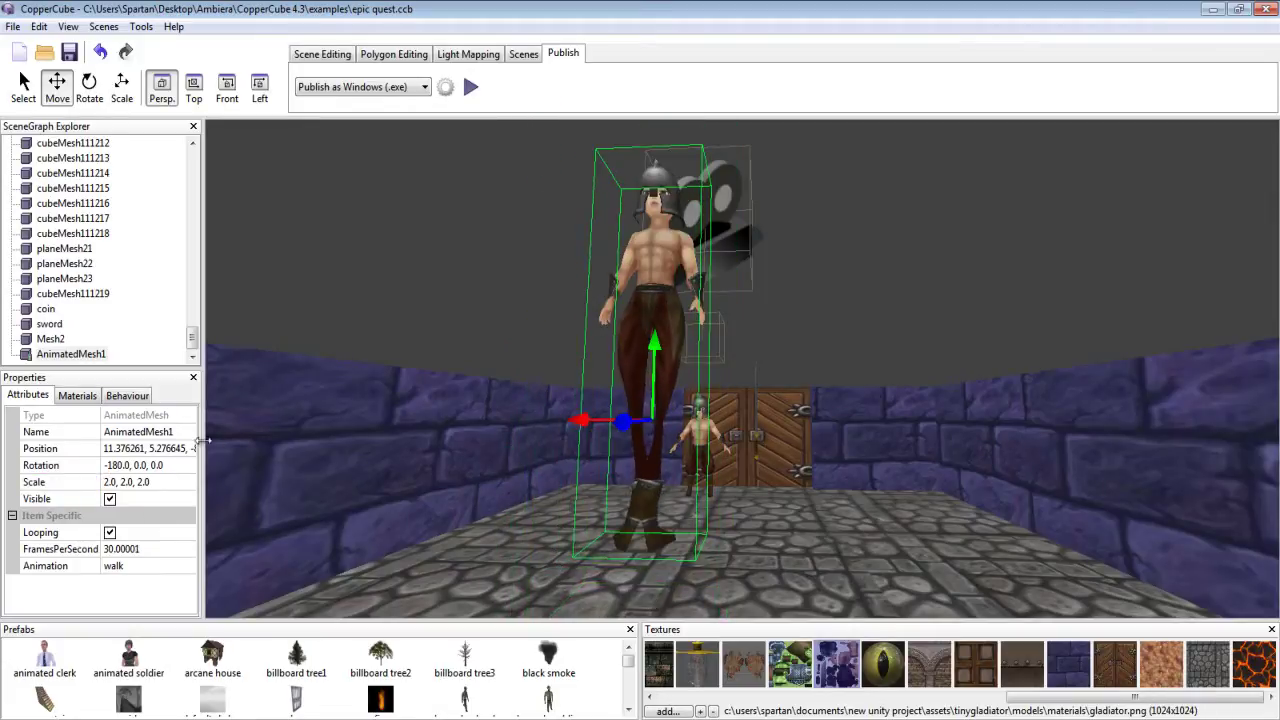
- Set the gladiator mesh's Y scale to 1.0, keeping X and Z at 2.0
{"action": "left_click", "coordinate": [126, 482]}
{"action": "key", "text": "BackSpace"}
{"action": "type", "text": "1"}
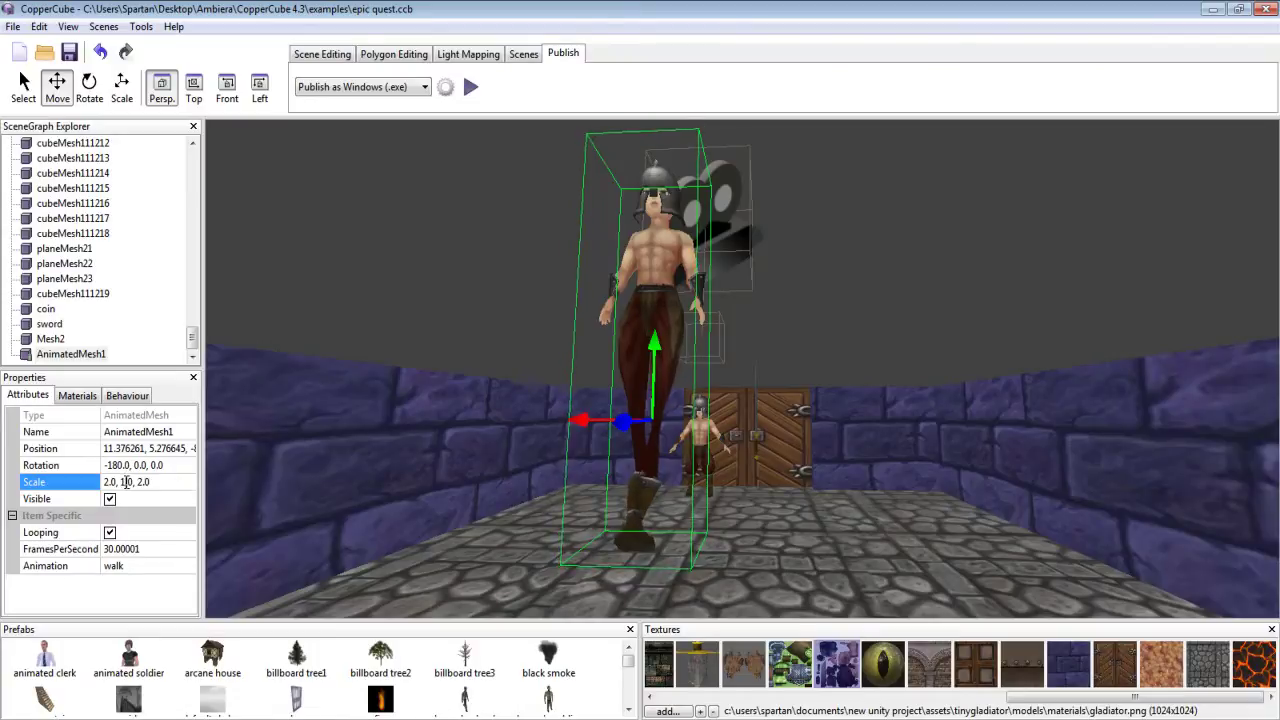
{"action": "key", "text": "Return"}
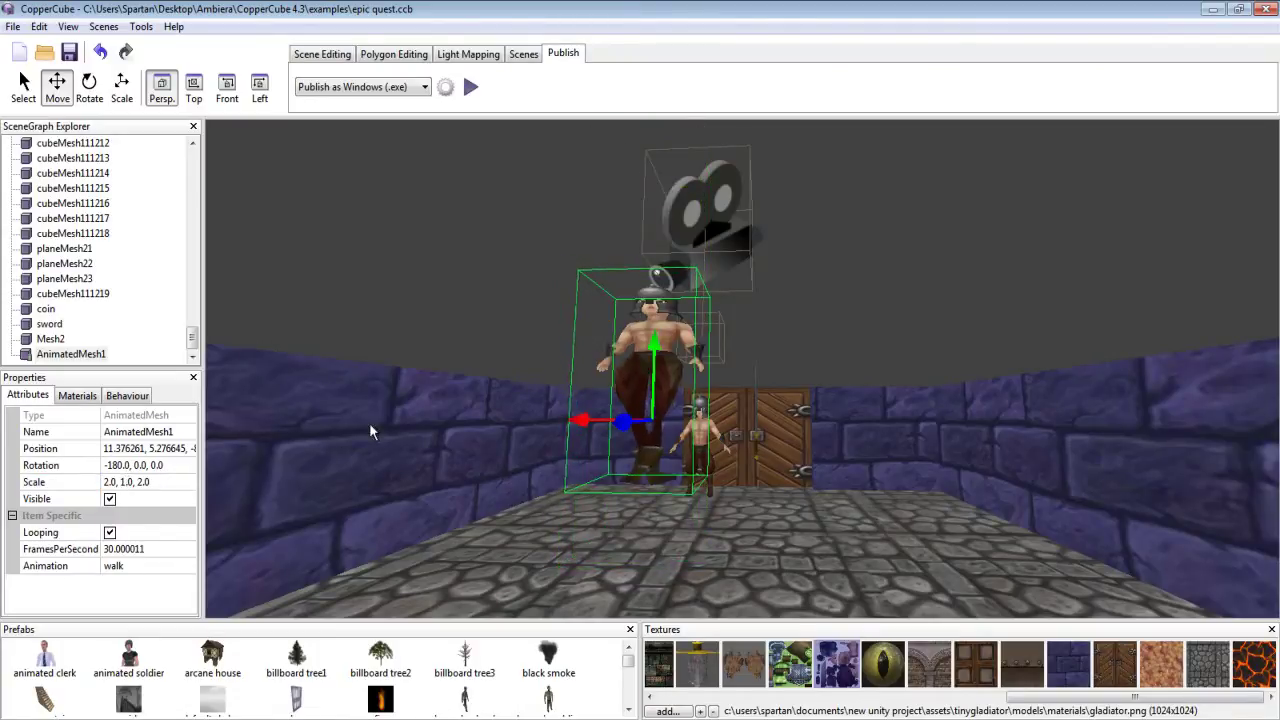
- Try a Y scale of .5 on the gladiator mesh, and undo that scale change
{"action": "left_click", "coordinate": [140, 483]}
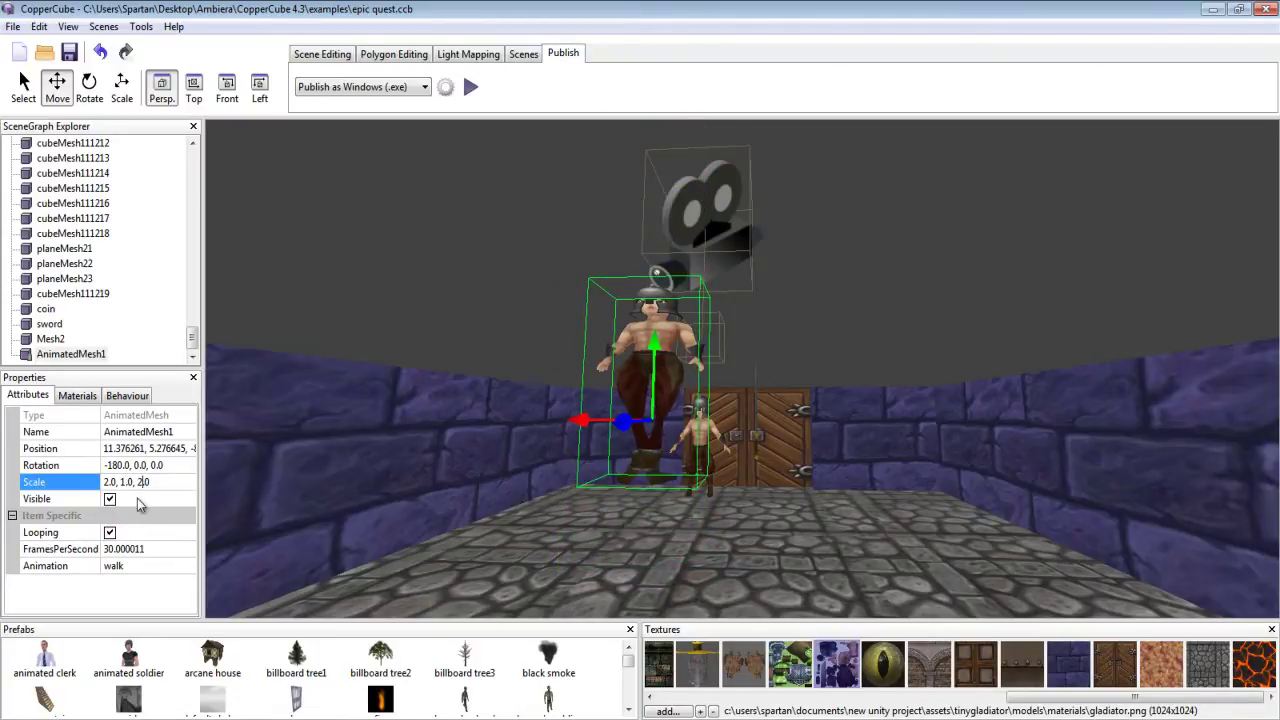
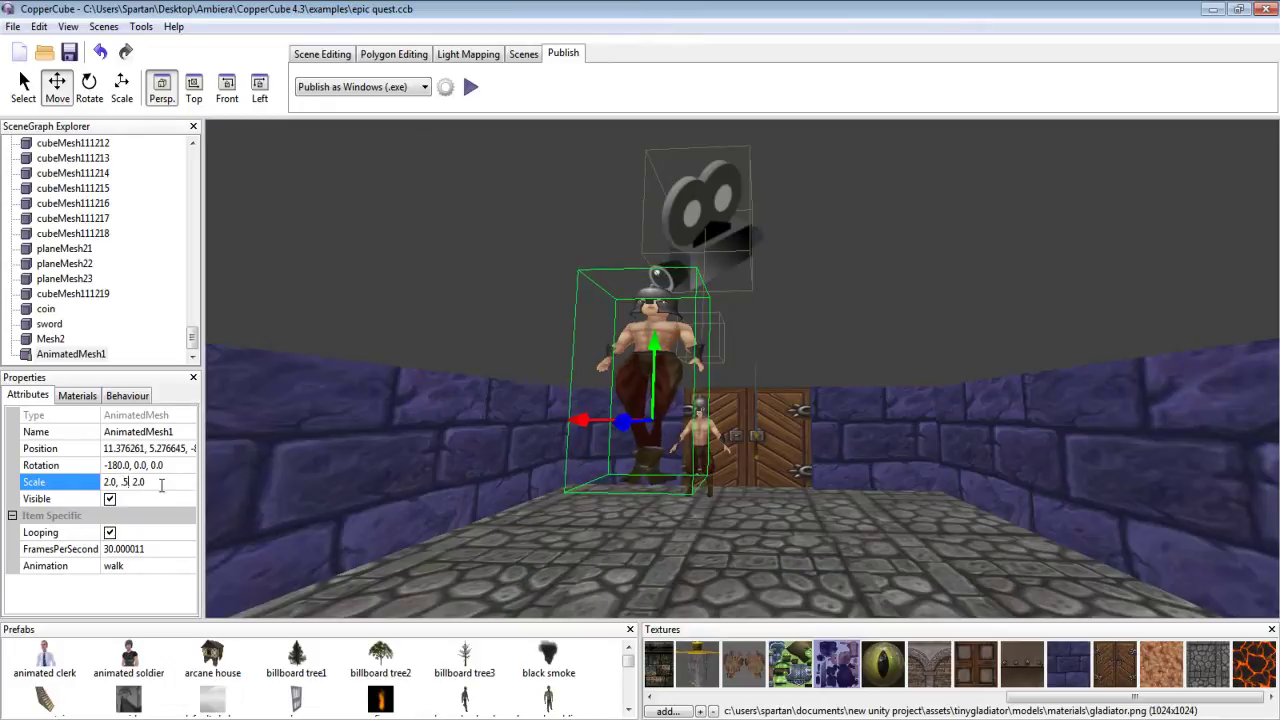
{"action": "key", "text": "Return"}
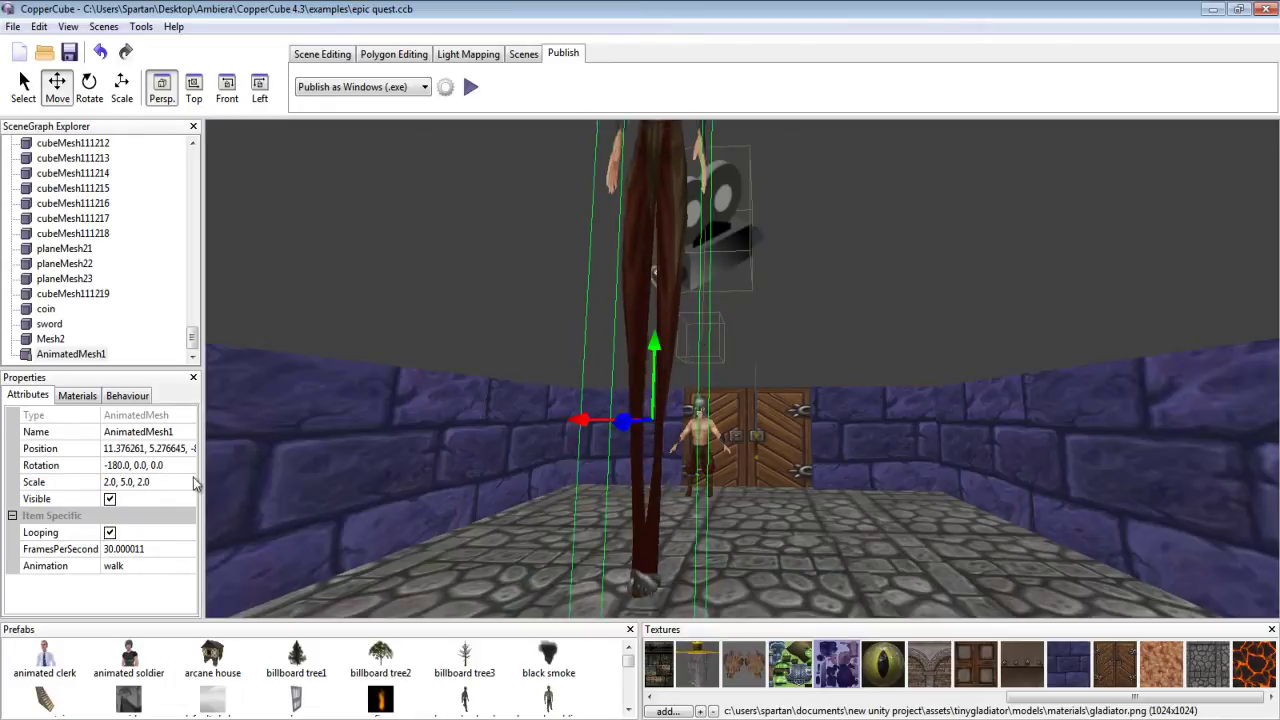
{"action": "key", "text": "ctrl+z"}
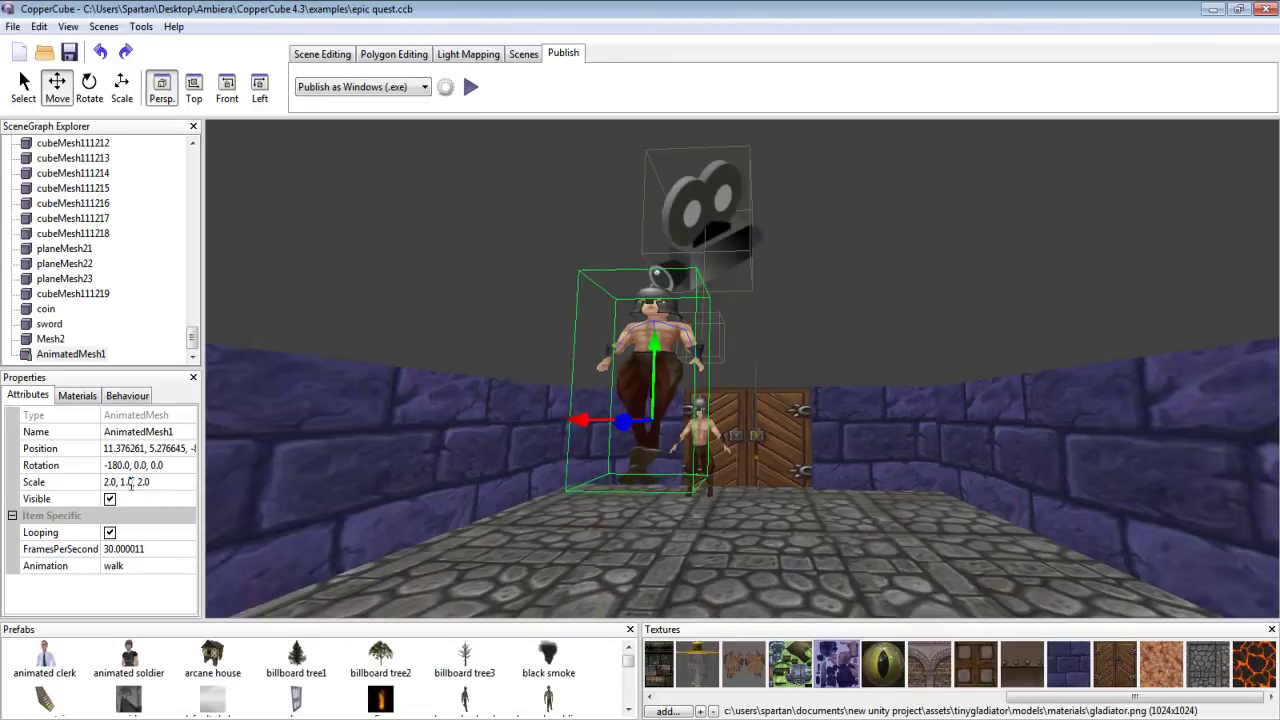
- Set the gladiator mesh's Y scale to 0.5
{"action": "left_click", "coordinate": [133, 483]}
{"action": "type", "text": "0.5"}
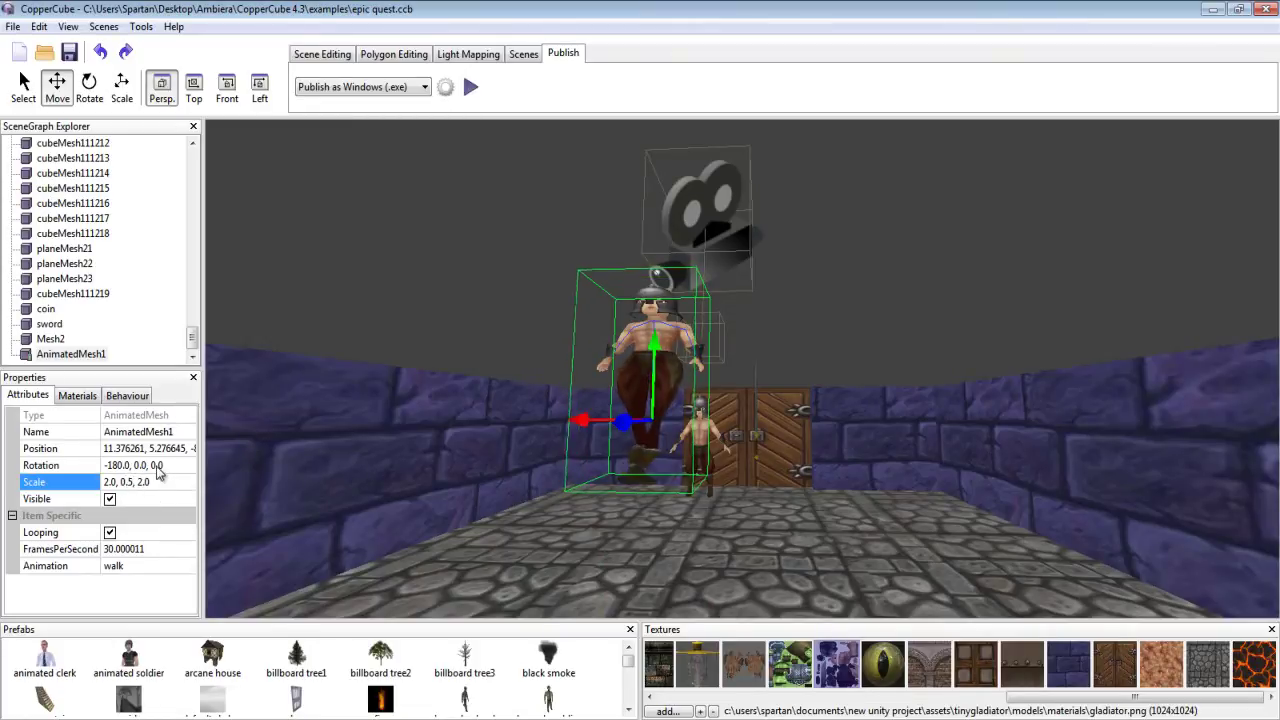
{"action": "key", "text": "Return"}
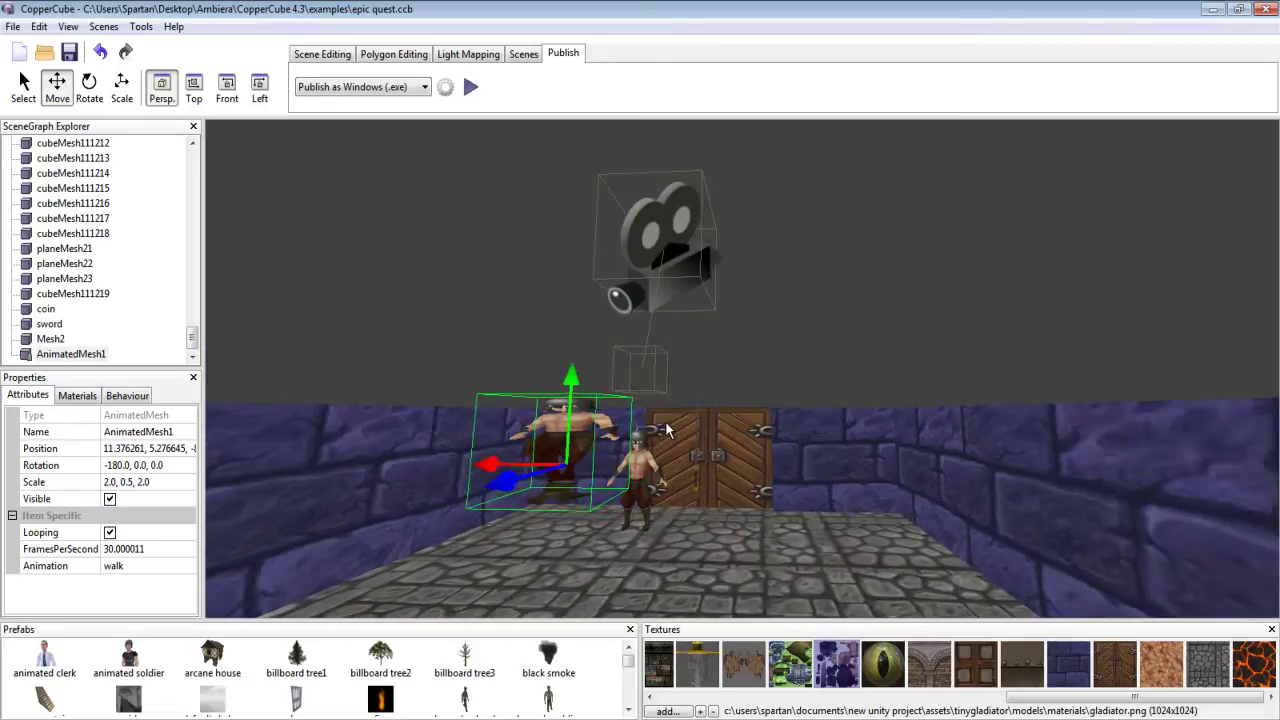
- Set the gladiator mesh's X and Z scale to 1.0 and lower it onto the stone floor, at a Y position of about 1.3
{"action": "left_click", "coordinate": [143, 482]}
{"action": "left_click", "coordinate": [143, 482]}
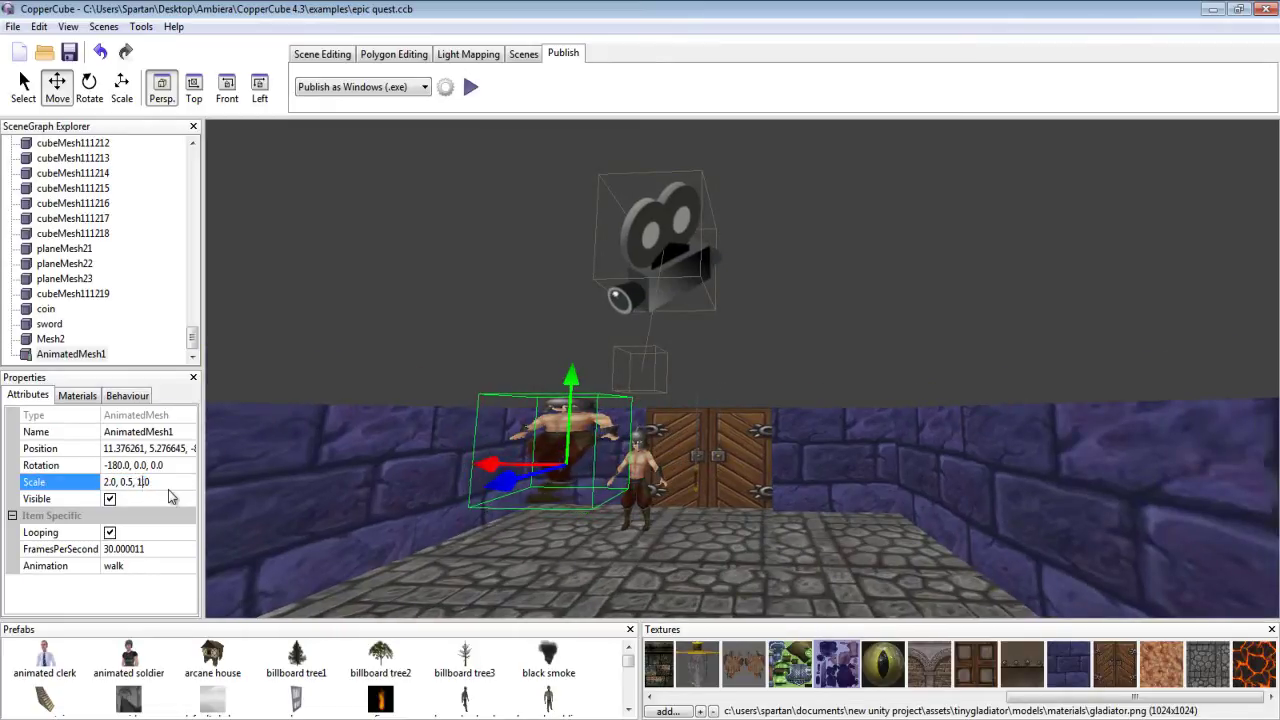
{"action": "key", "text": "BackSpace"}
{"action": "type", "text": "1"}
{"action": "key", "text": "Home"}
{"action": "key", "text": "Delete"}
{"action": "type", "text": "1"}
{"action": "key", "text": "Return"}
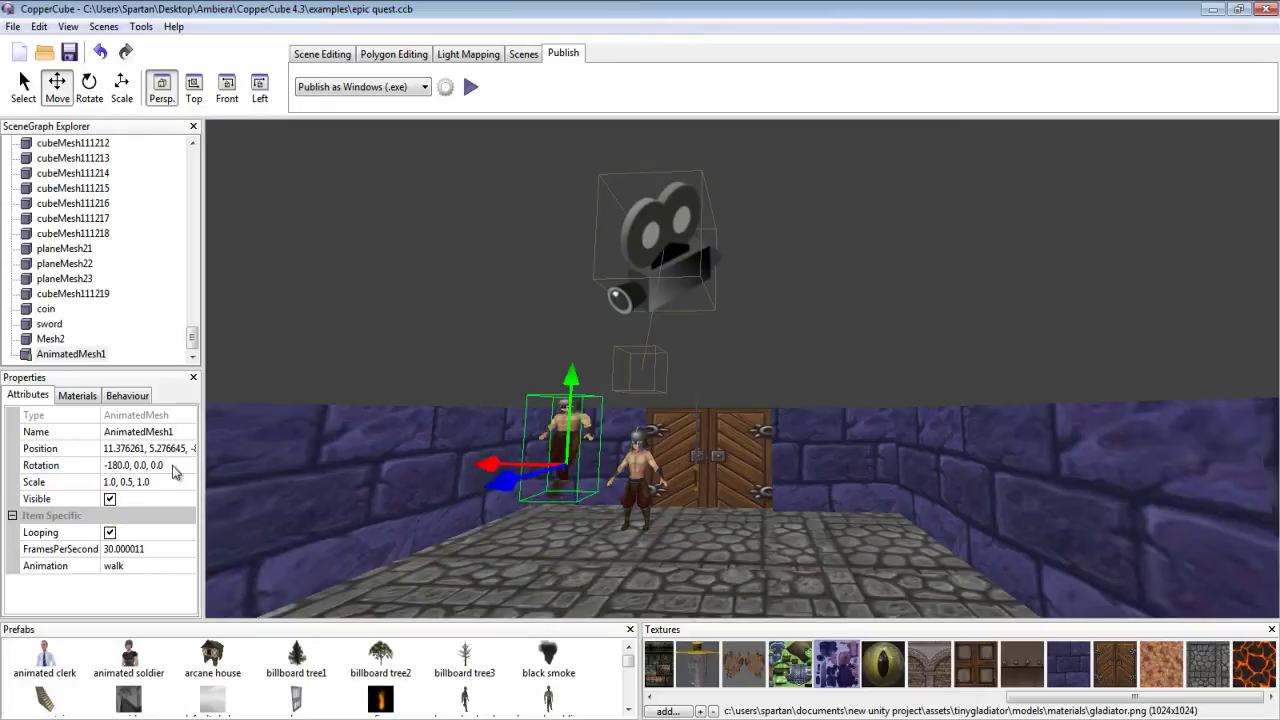
{"action": "left_click_drag", "start_coordinate": [561, 397], "coordinate": [551, 440]}
{"action": "scroll", "coordinate": [552, 438], "scroll_direction": "up", "scroll_amount": 2}
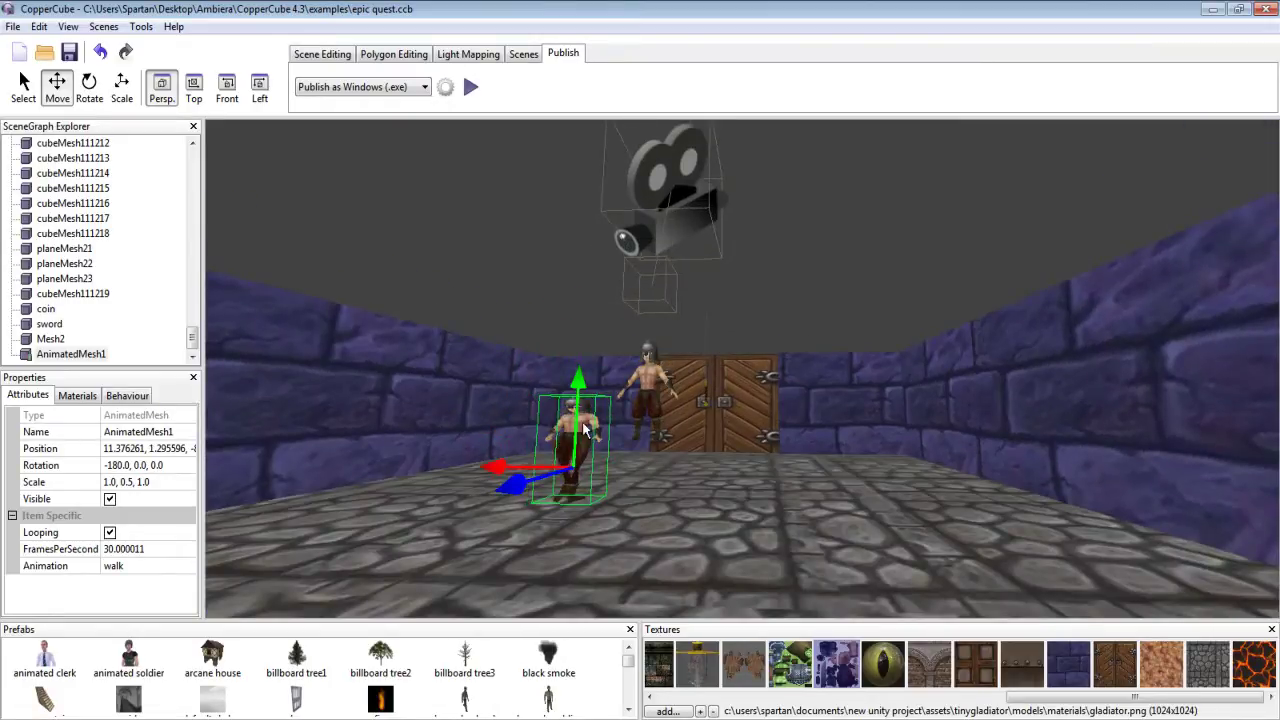
- Select Camera1 and set the object followed by its 3rd Person Camera behaviour to AnimatedMesh1
{"action": "left_click", "coordinate": [655, 308]}
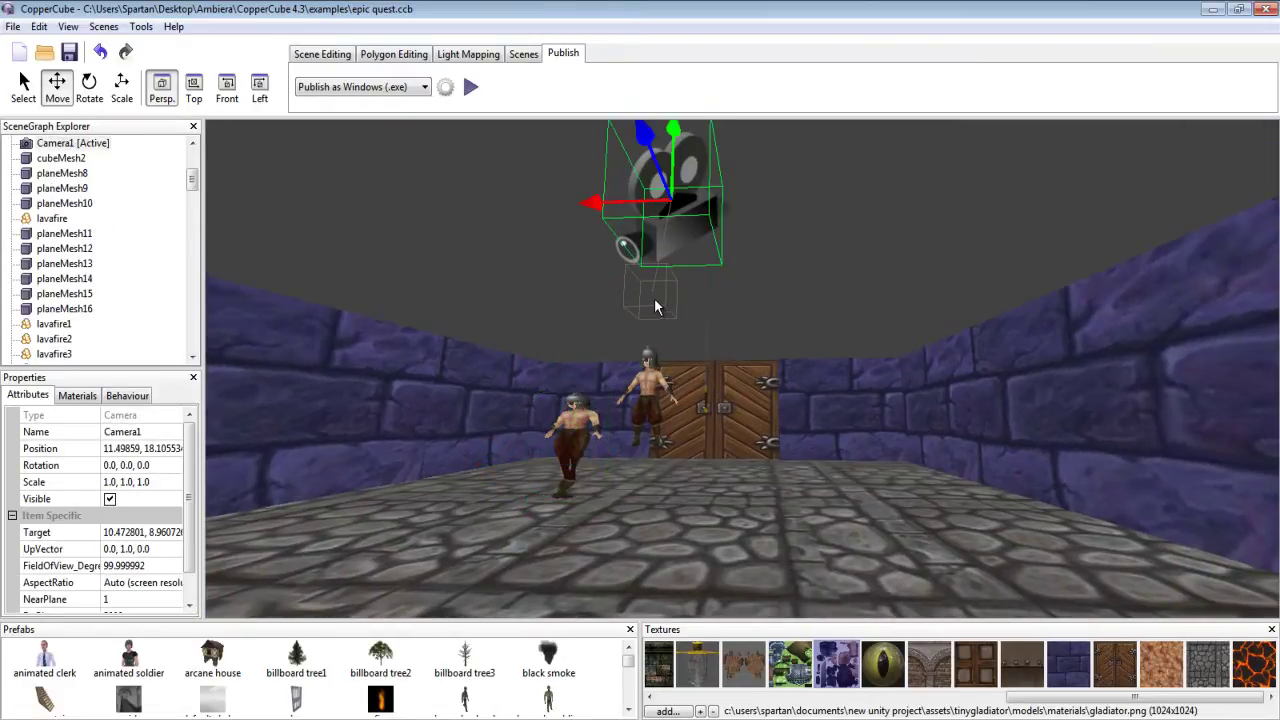
{"action": "left_click", "coordinate": [650, 316]}
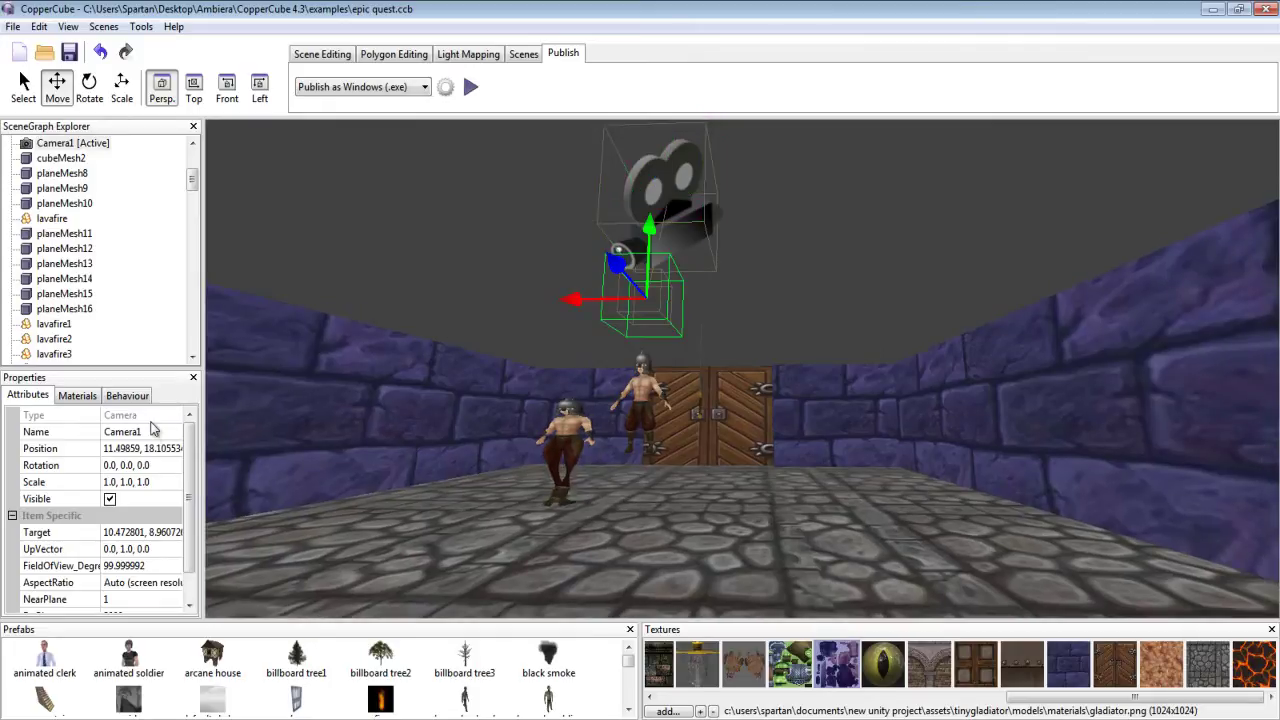
{"action": "left_click", "coordinate": [128, 396]}
{"action": "left_click", "coordinate": [135, 420]}
{"action": "left_click", "coordinate": [137, 495]}
{"action": "left_click", "coordinate": [160, 496]}
{"action": "left_click", "coordinate": [148, 529]}
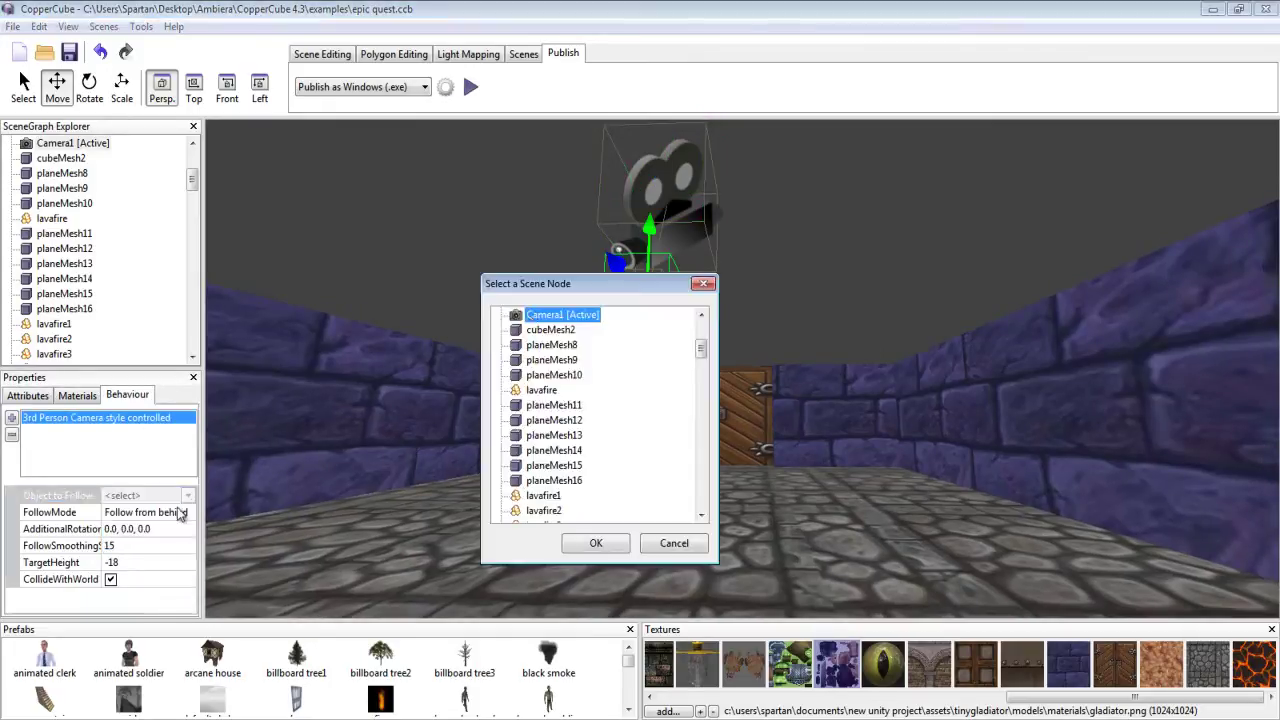
{"action": "left_click_drag", "start_coordinate": [705, 348], "coordinate": [707, 514]}
{"action": "left_click", "coordinate": [553, 512]}
{"action": "left_click", "coordinate": [596, 541]}
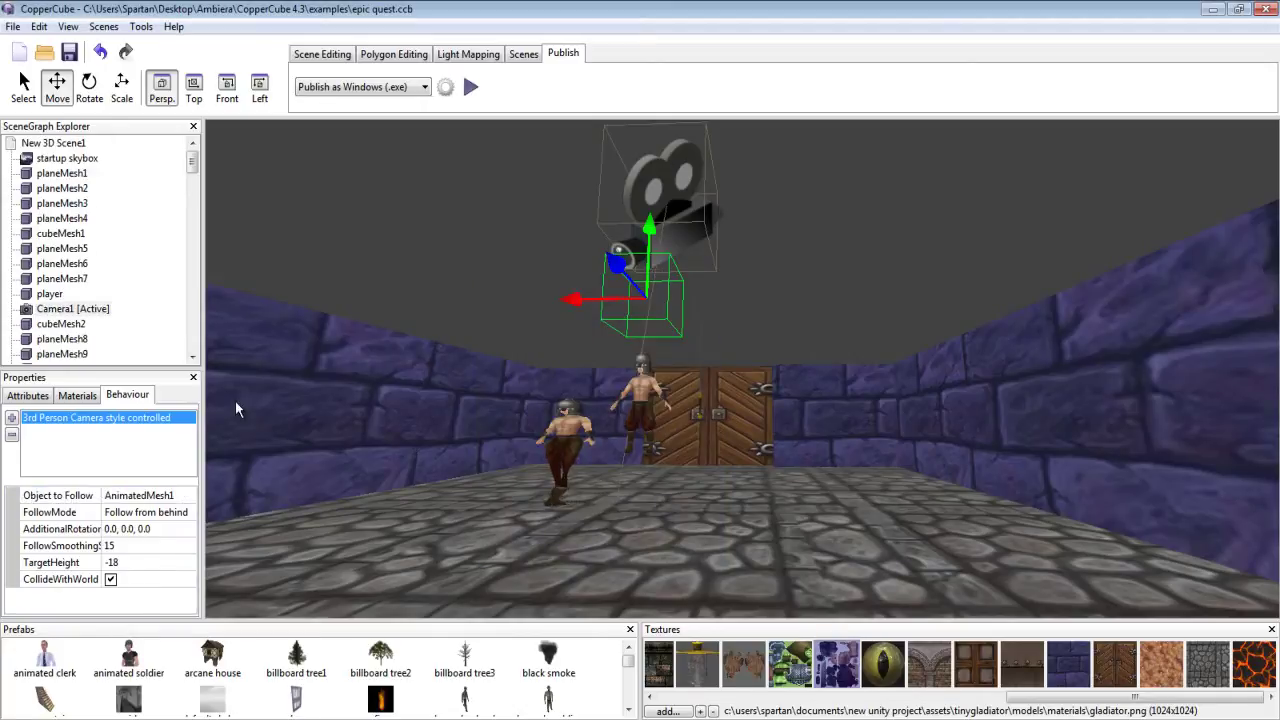
- Add an "Object or Person controlled by keyboard" behaviour to the AnimatedMesh1 gladiator and set its RotateSpeed to 100
{"action": "left_click", "coordinate": [641, 406]}
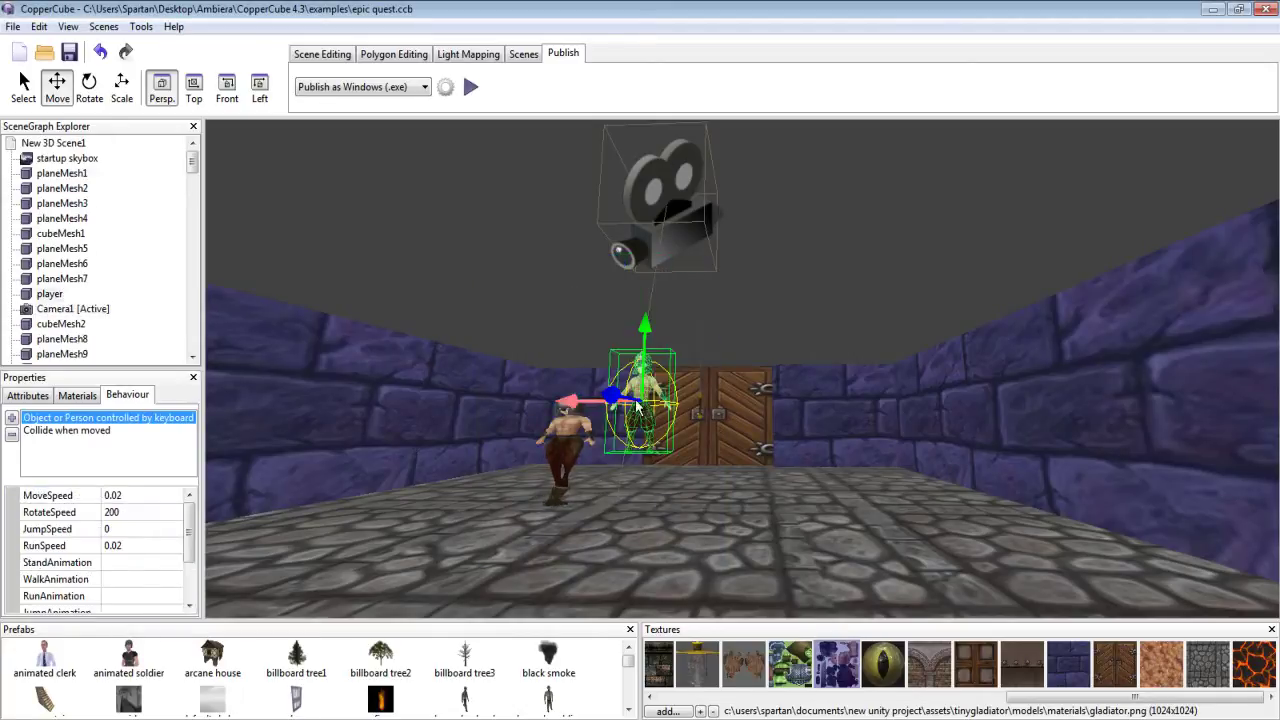
{"action": "left_click", "coordinate": [565, 463]}
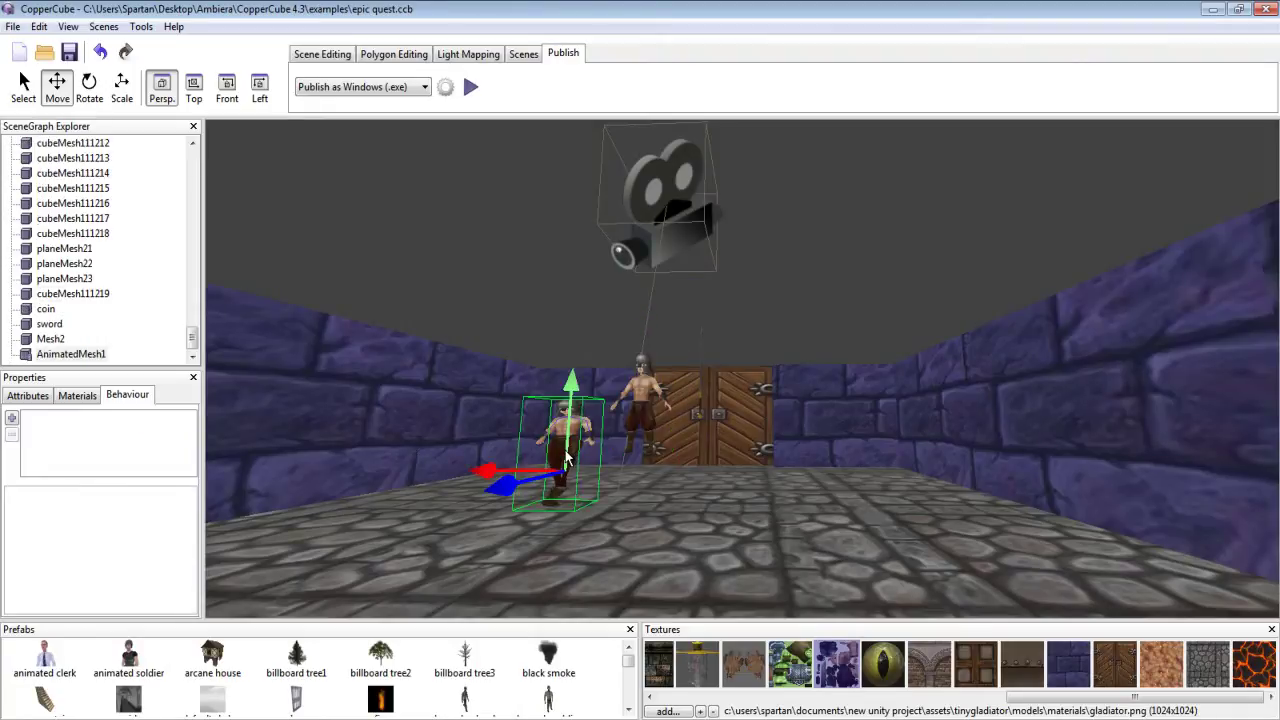
{"action": "left_click", "coordinate": [12, 418]}
{"action": "mouse_move", "coordinate": [128, 566]}
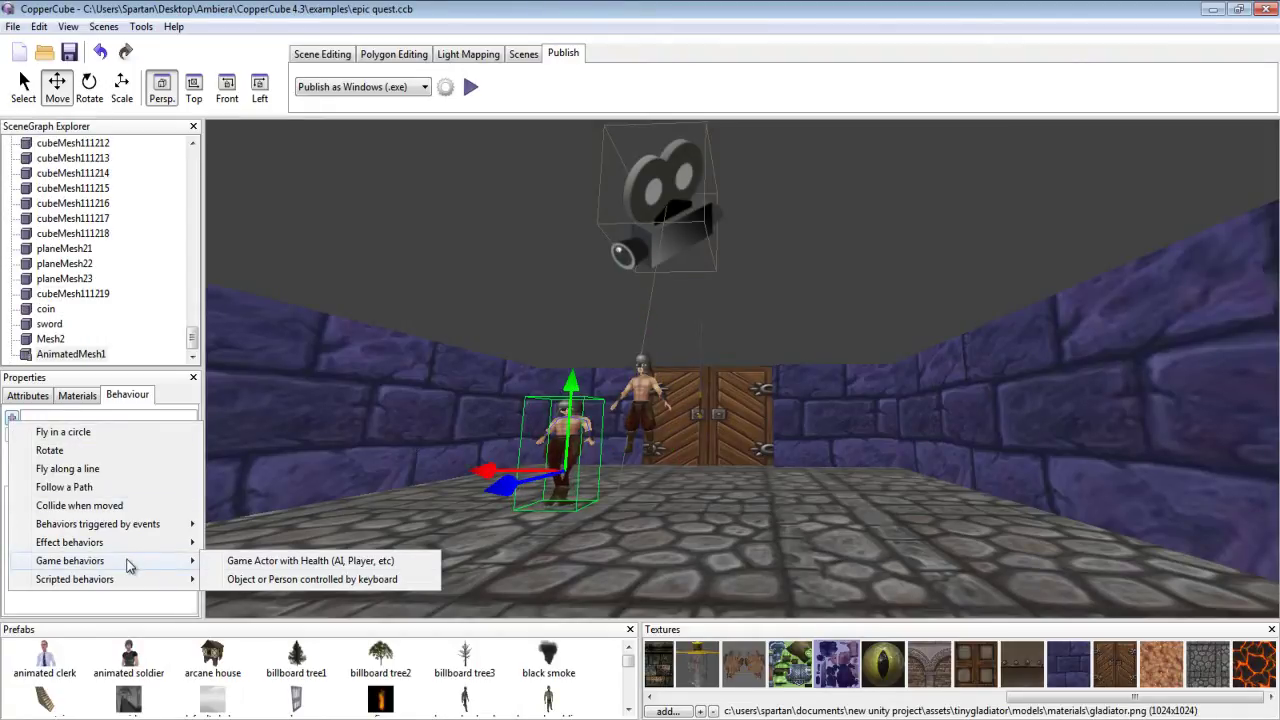
{"action": "left_click", "coordinate": [271, 580]}
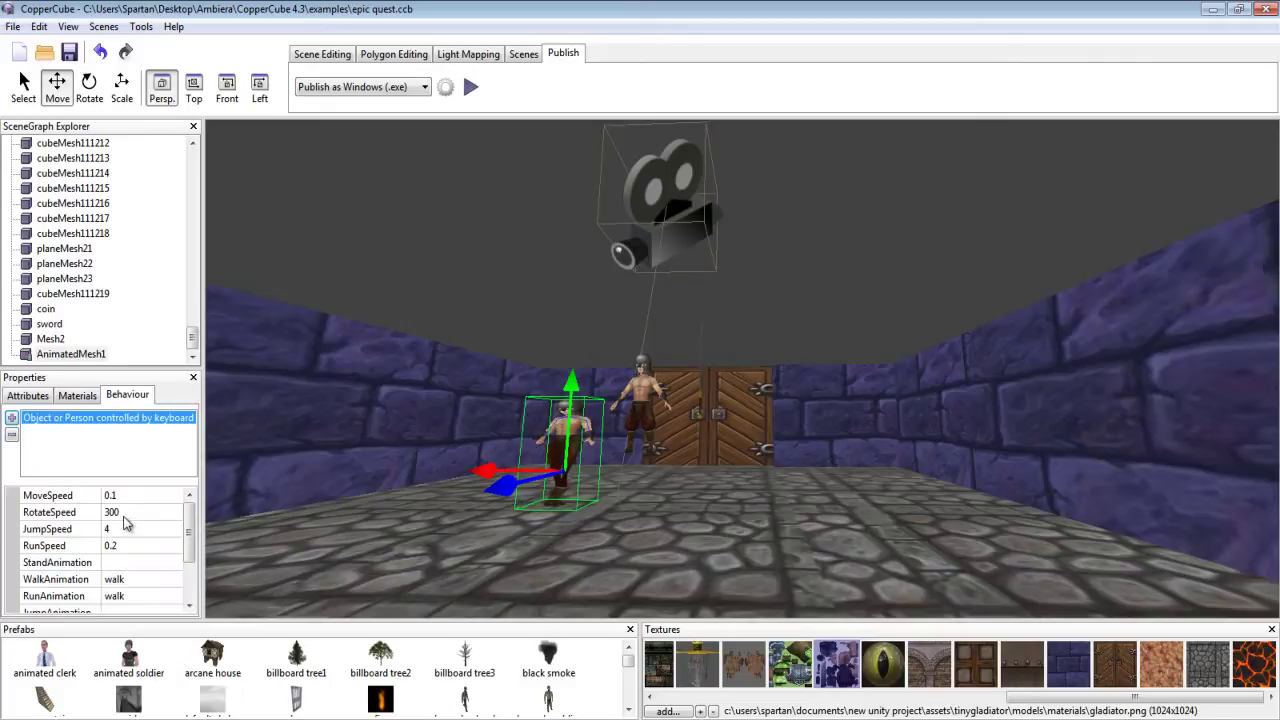
{"action": "left_click", "coordinate": [131, 511]}
{"action": "type", "text": "1"}
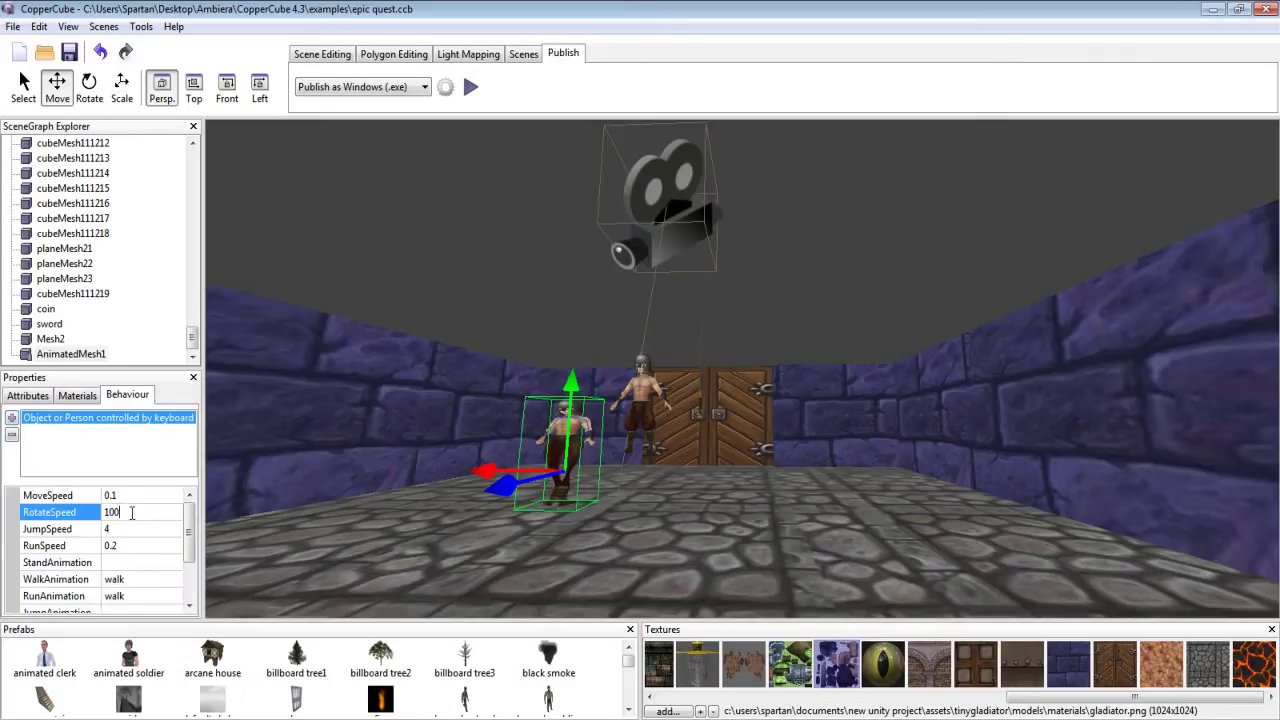
- Check the old player's keyboard-control speeds, and set AnimatedMesh1's RunSpeed to 0.02 and RotateSpeed to 200 to match
{"action": "left_click", "coordinate": [634, 398]}
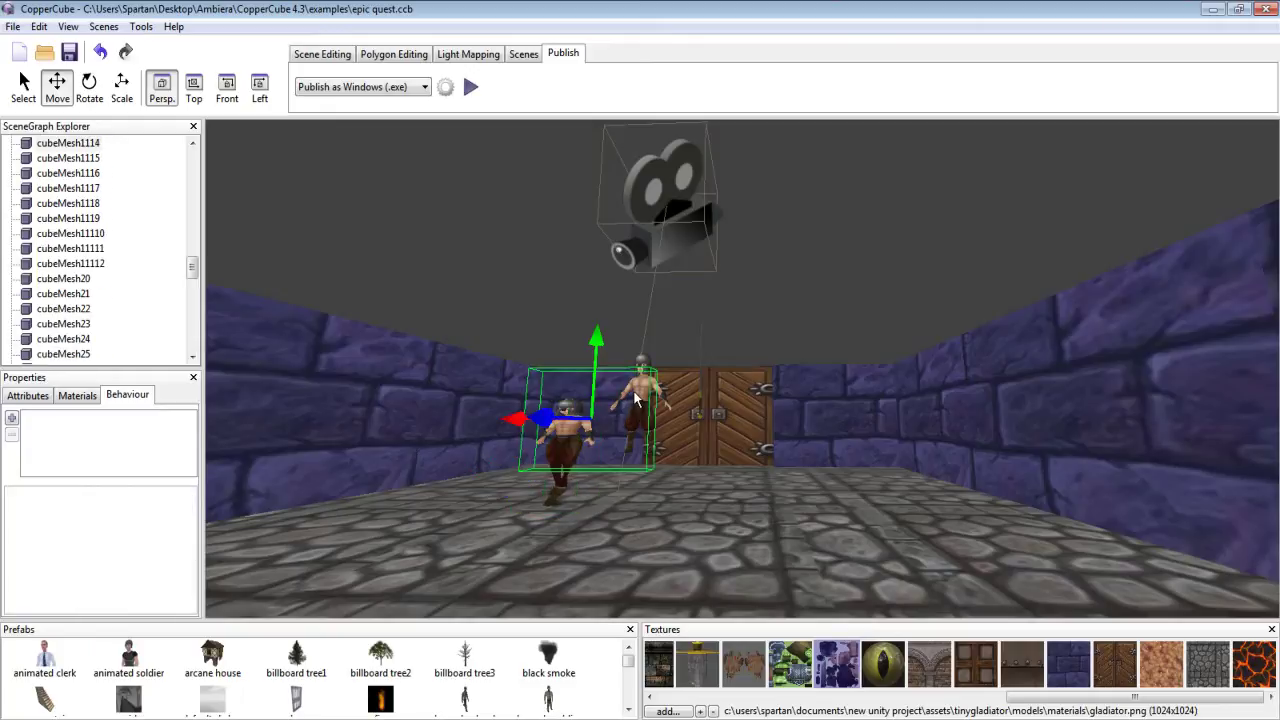
{"action": "left_click", "coordinate": [645, 407]}
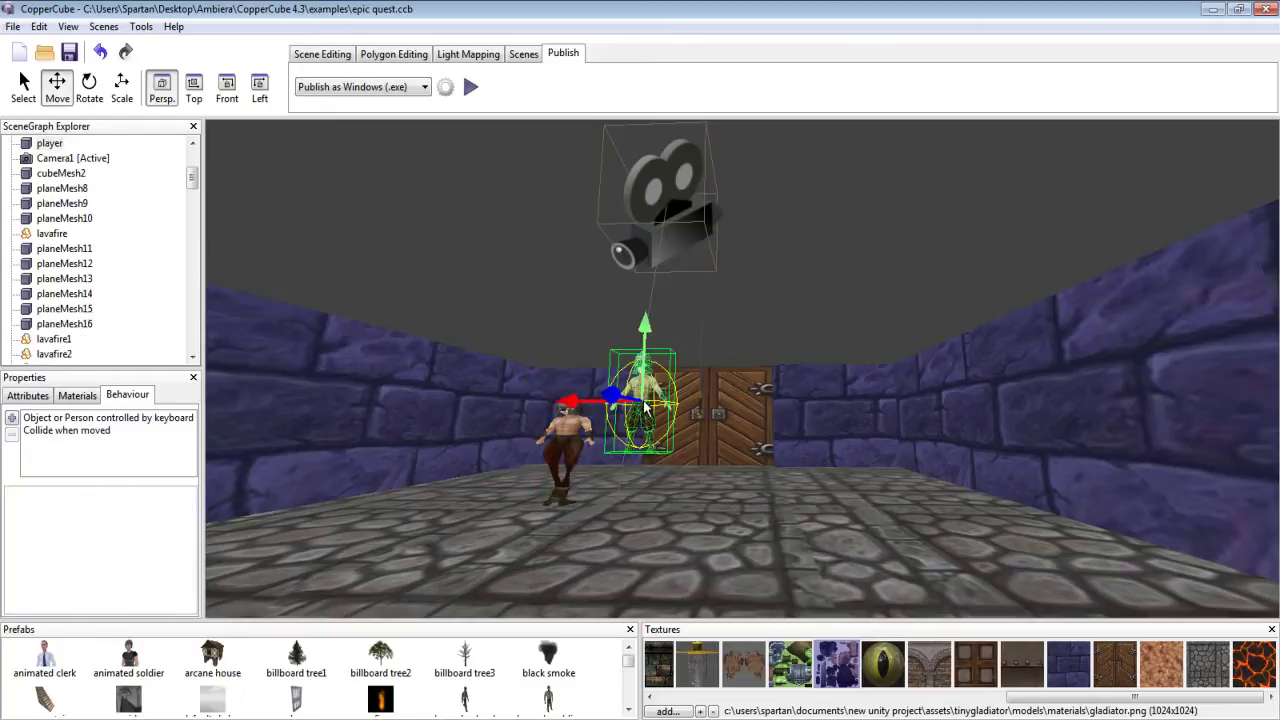
{"action": "left_click", "coordinate": [57, 419]}
{"action": "left_click", "coordinate": [130, 547]}
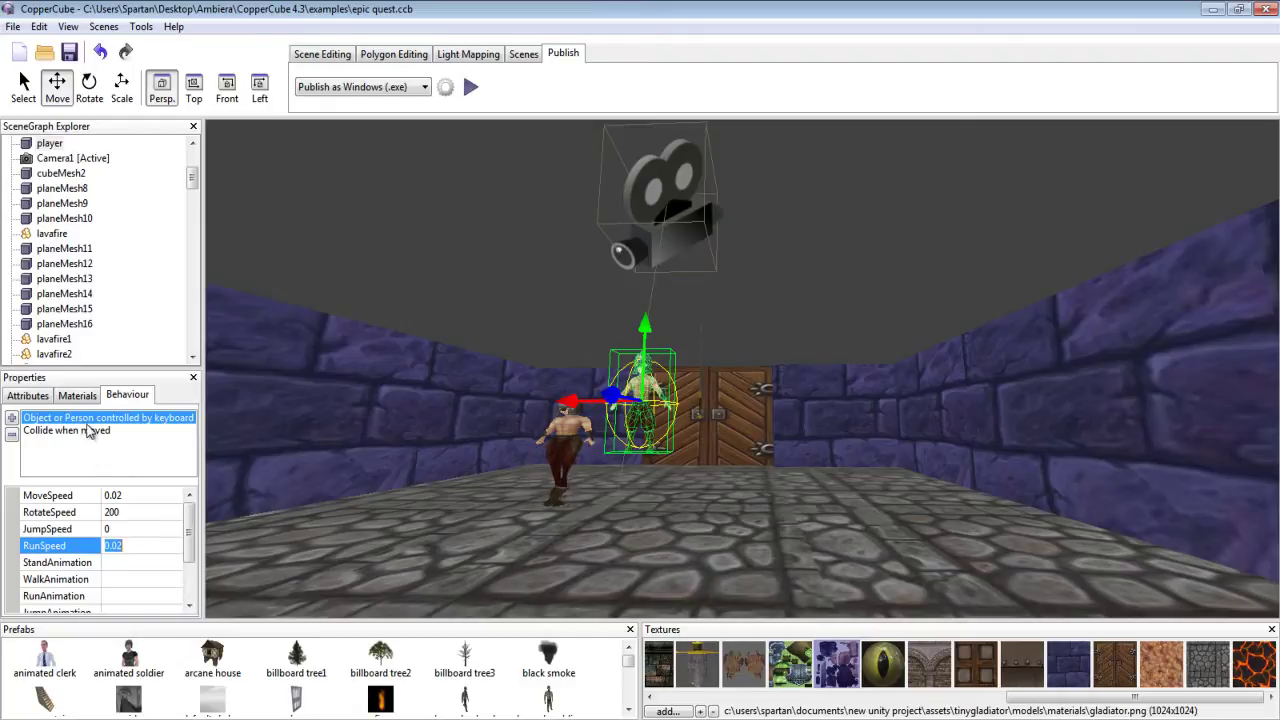
{"action": "left_click", "coordinate": [78, 396]}
{"action": "left_click", "coordinate": [553, 436]}
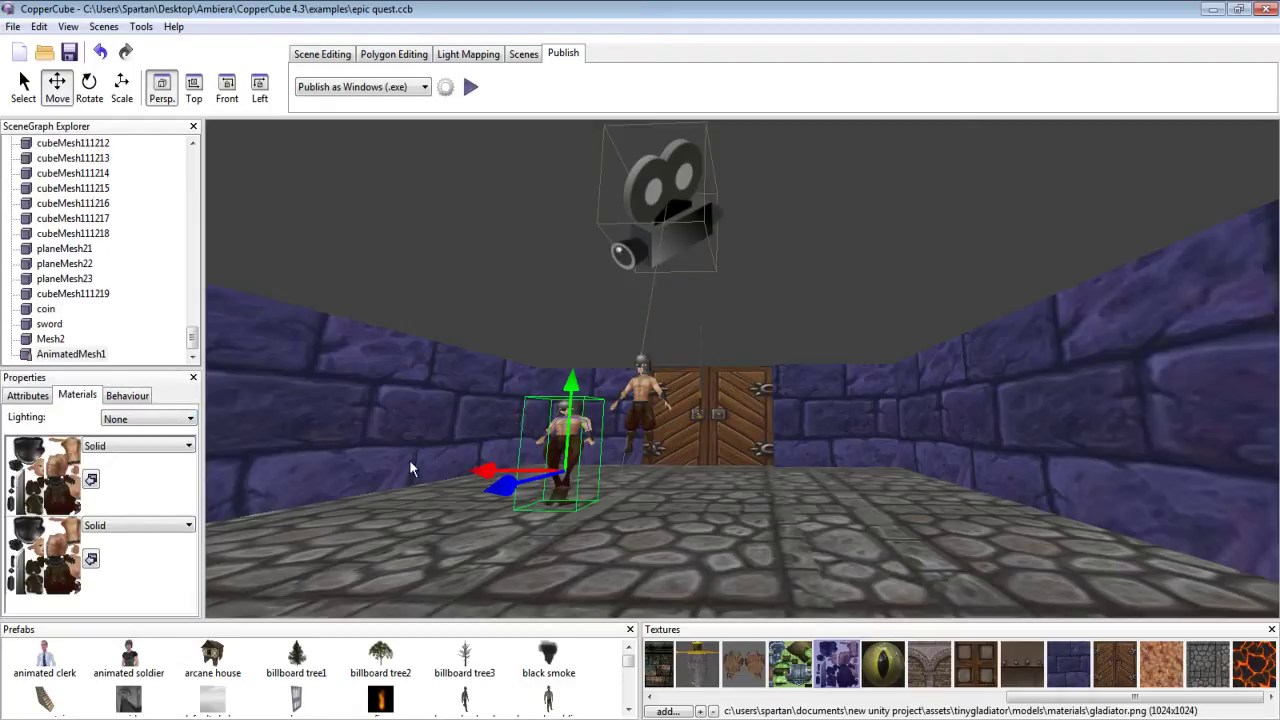
{"action": "left_click", "coordinate": [27, 396]}
{"action": "left_click", "coordinate": [128, 396]}
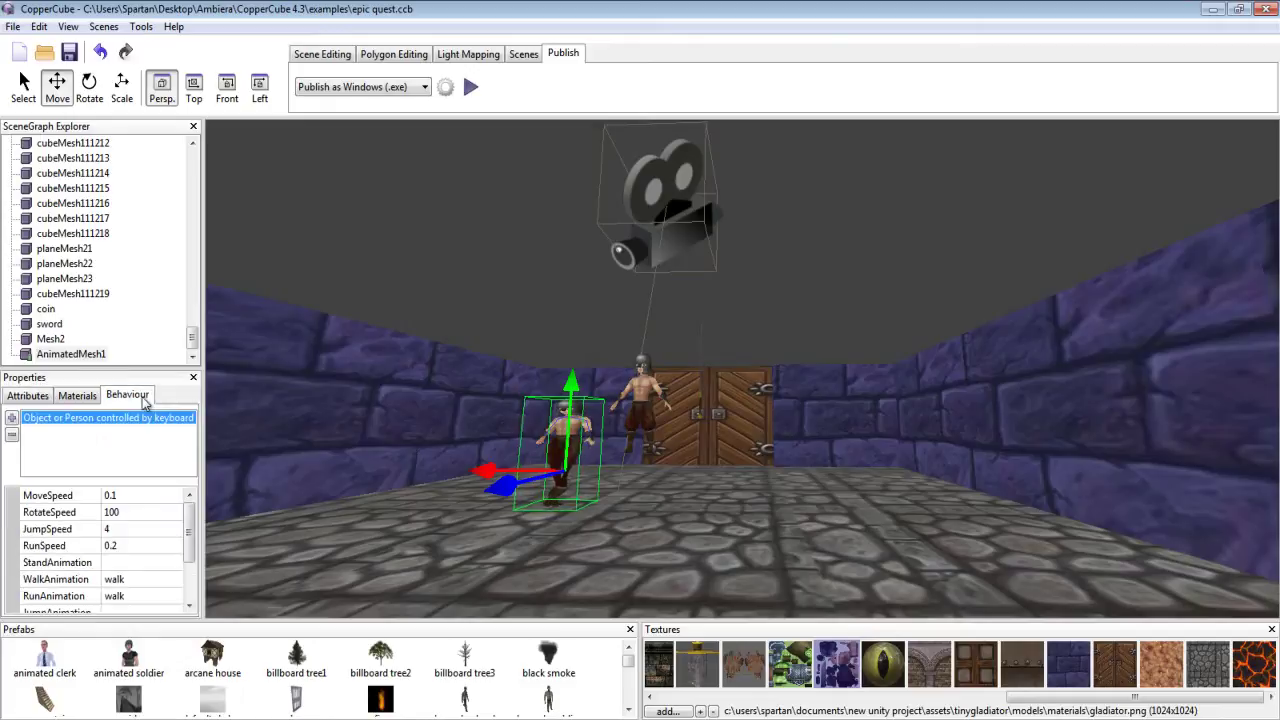
{"action": "left_click", "coordinate": [131, 545]}
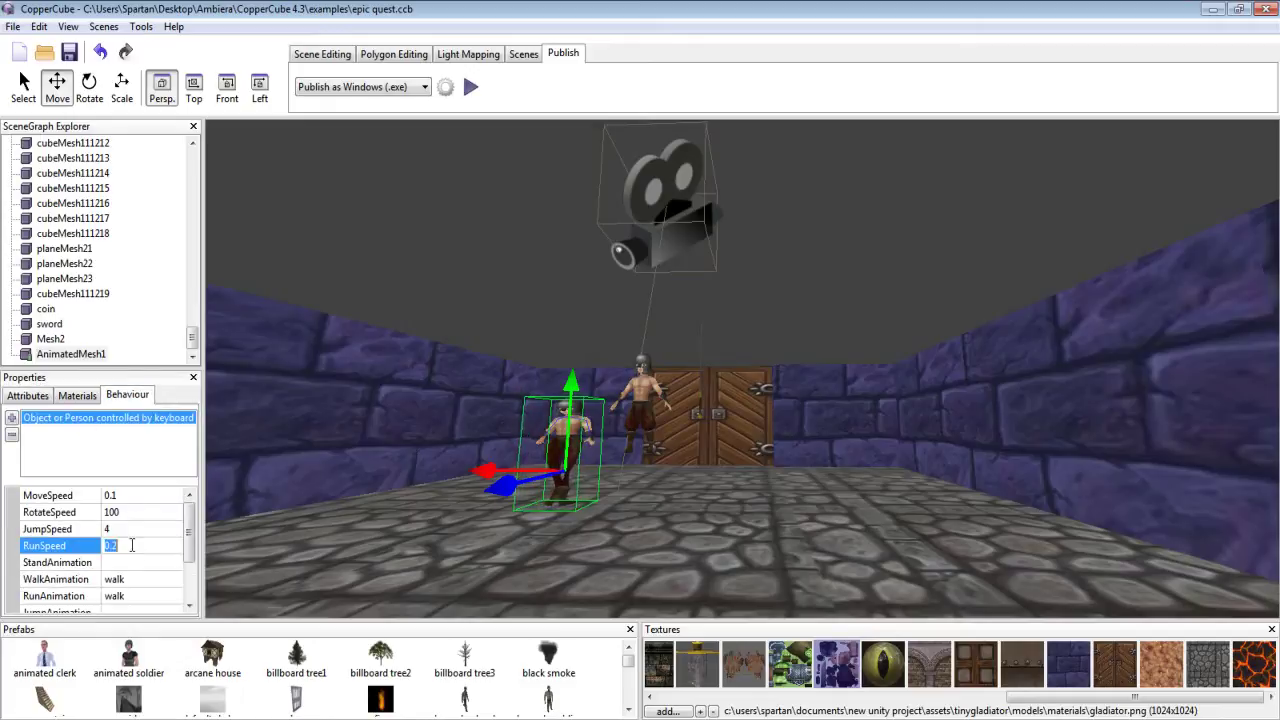
{"action": "type", "text": "0.02"}
{"action": "left_click", "coordinate": [128, 513]}
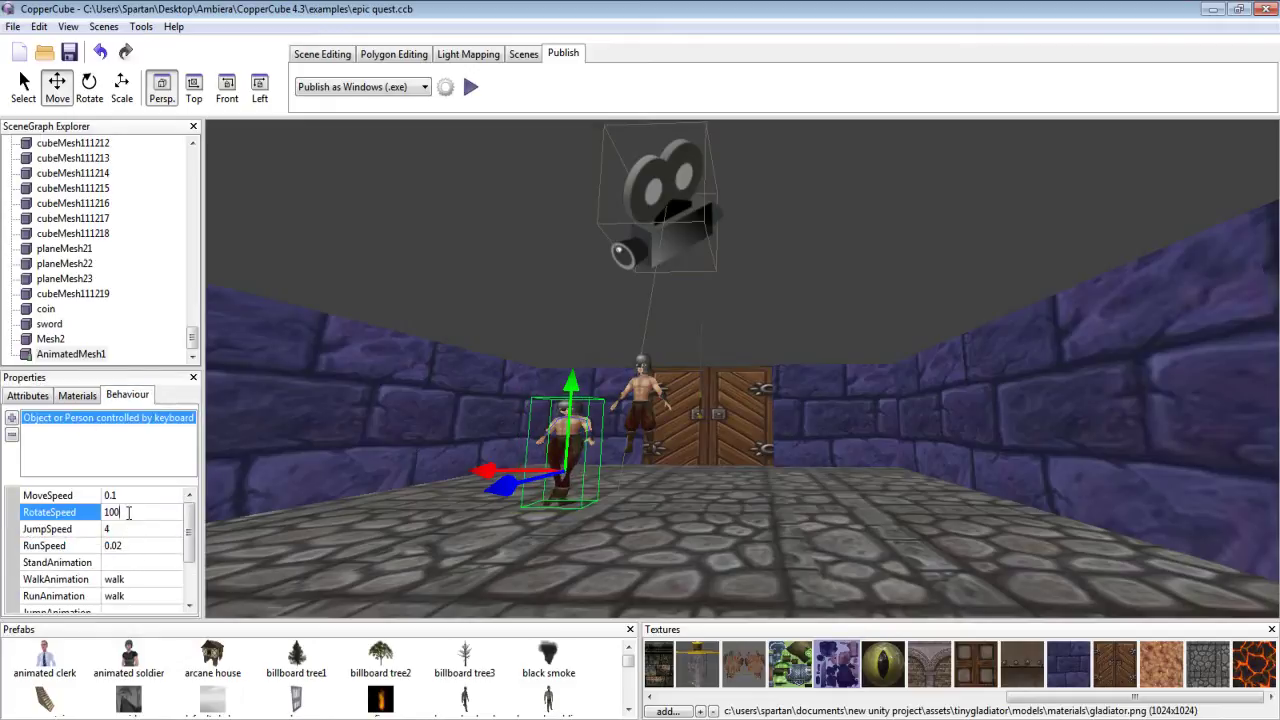
{"action": "type", "text": "200"}
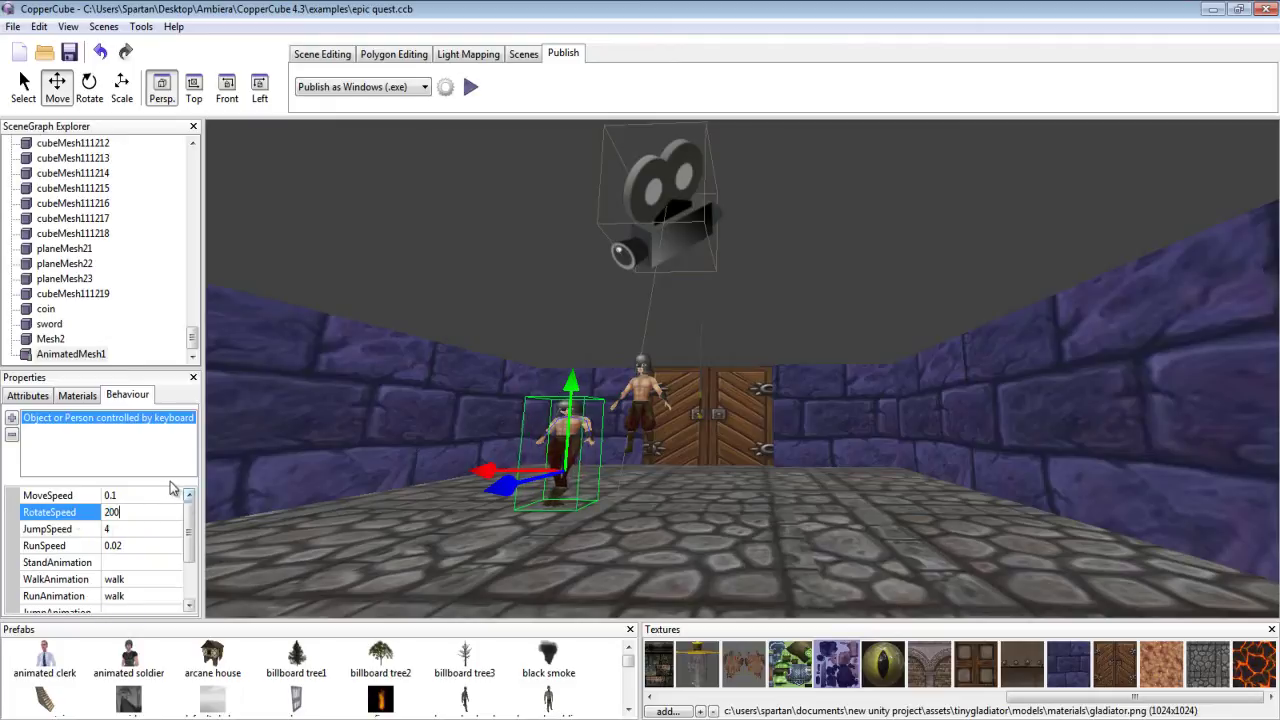
- Add a "Collide when moved" behaviour to the AnimatedMesh1 gladiator
{"action": "left_click", "coordinate": [14, 422]}
{"action": "left_click", "coordinate": [13, 420]}
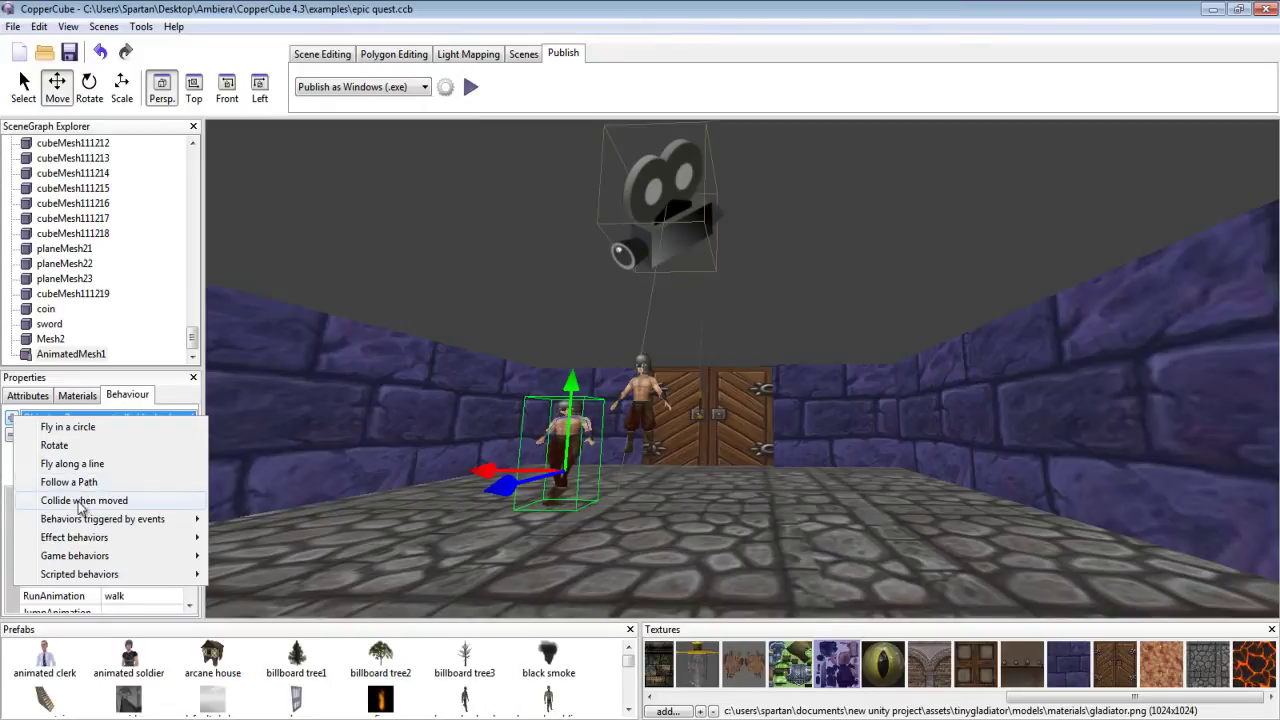
{"action": "left_click", "coordinate": [86, 501]}
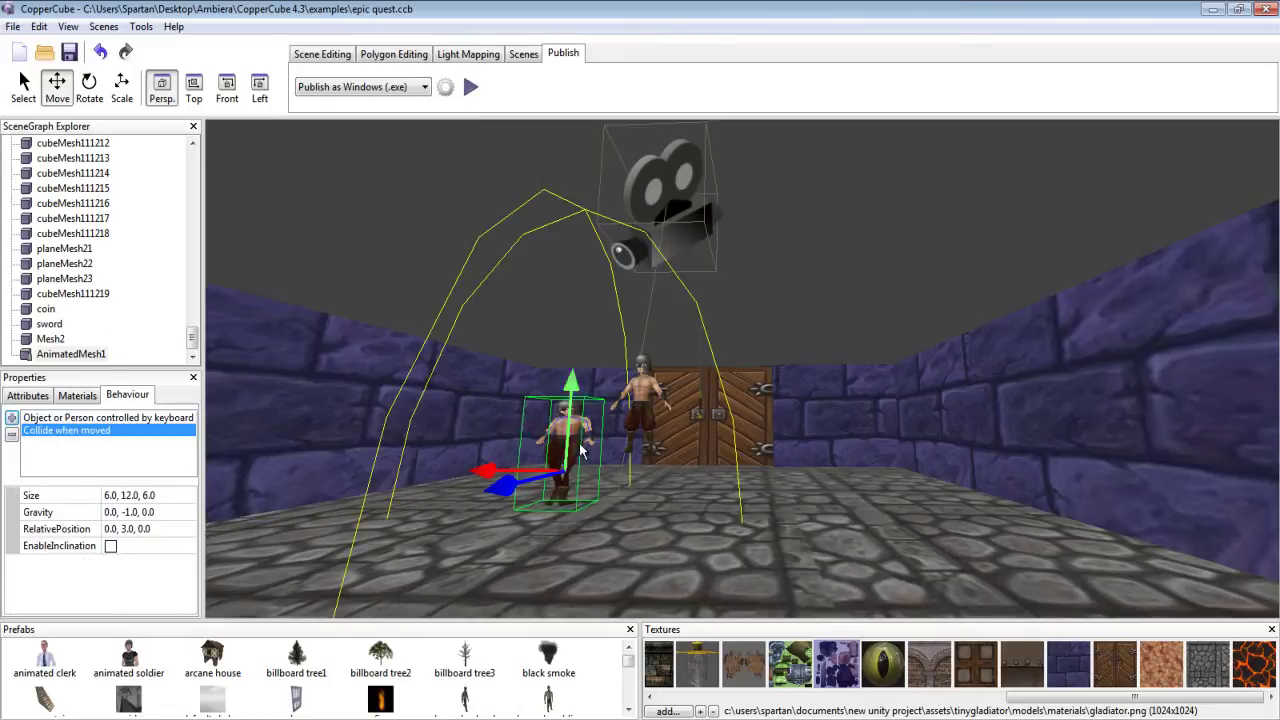
- Copy the old player's collision Size of 1.716179, 2.0, 2.0 to AnimatedMesh1's "Collide when moved" behaviour
{"action": "left_click", "coordinate": [640, 415]}
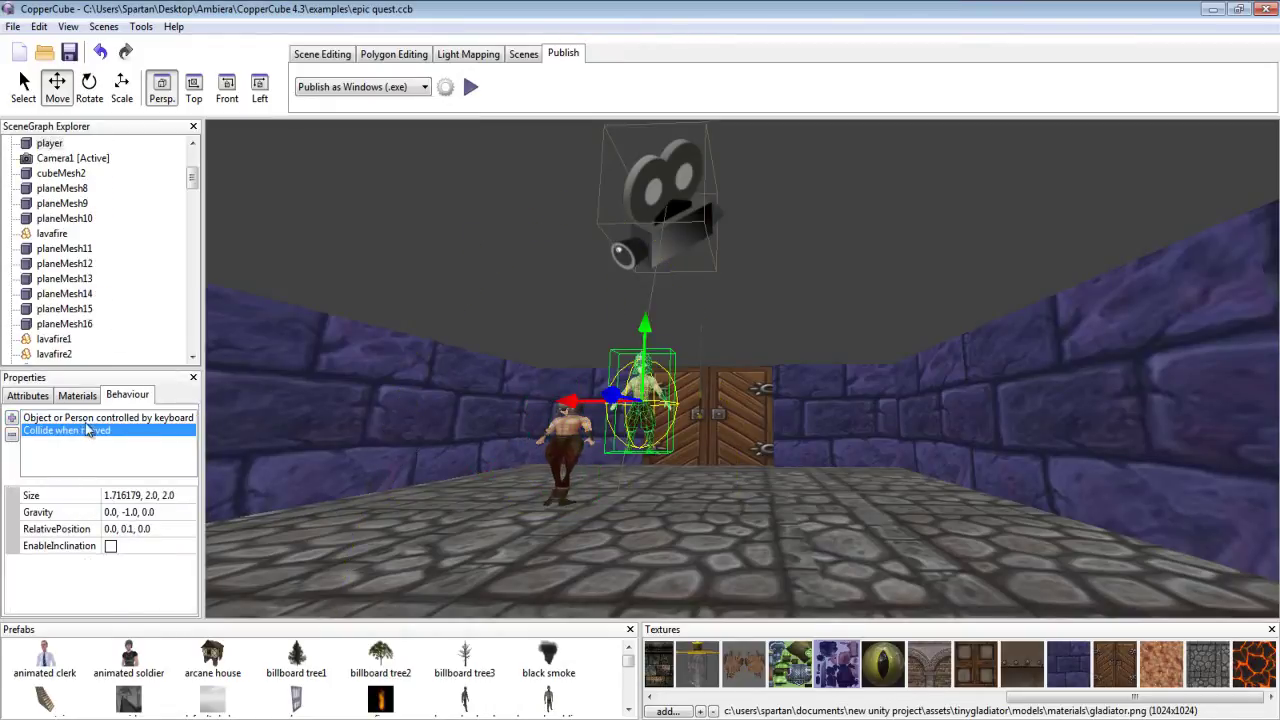
{"action": "left_click", "coordinate": [179, 495]}
{"action": "key", "text": "ctrl+c"}
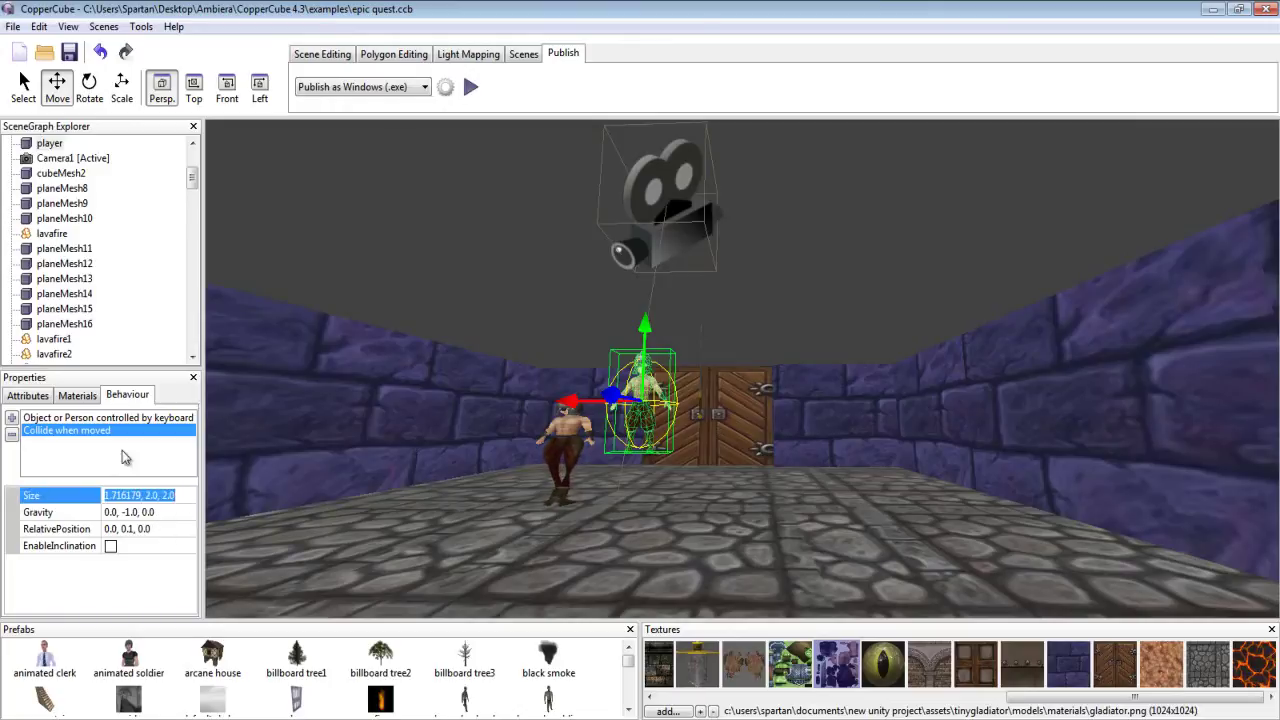
{"action": "left_click", "coordinate": [575, 453]}
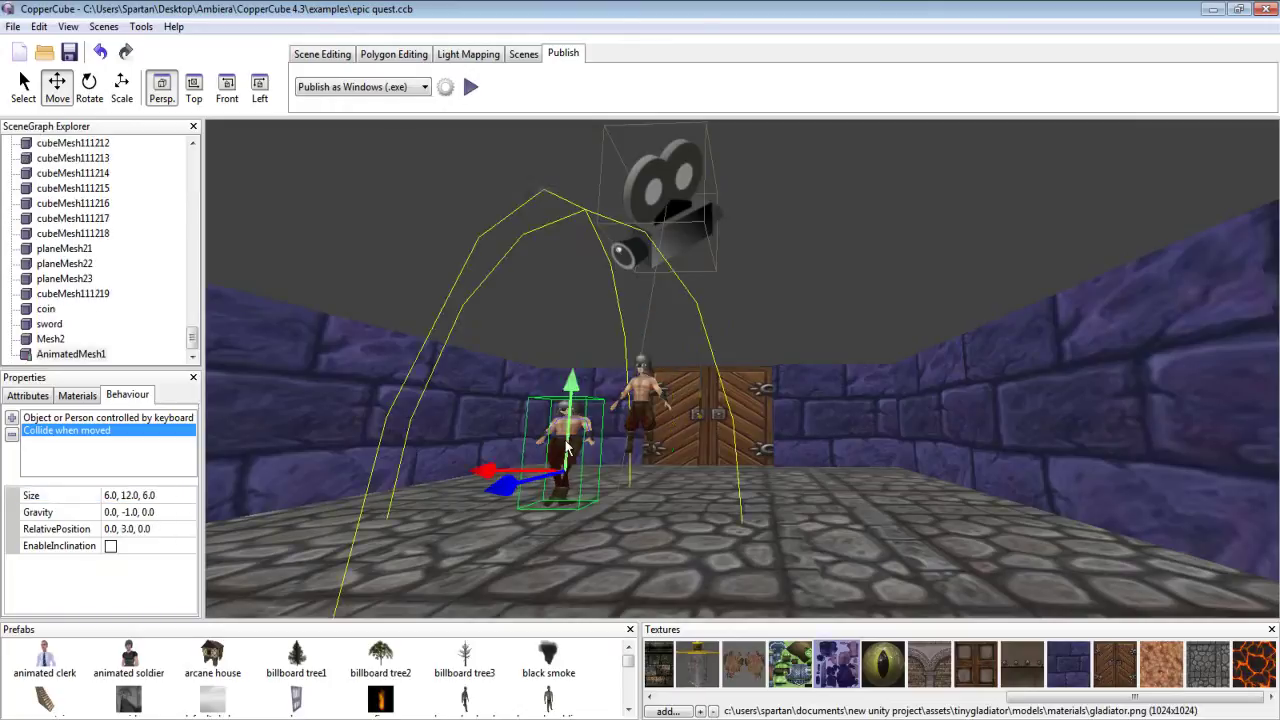
{"action": "left_click", "coordinate": [165, 495]}
{"action": "key", "text": "ctrl+v"}
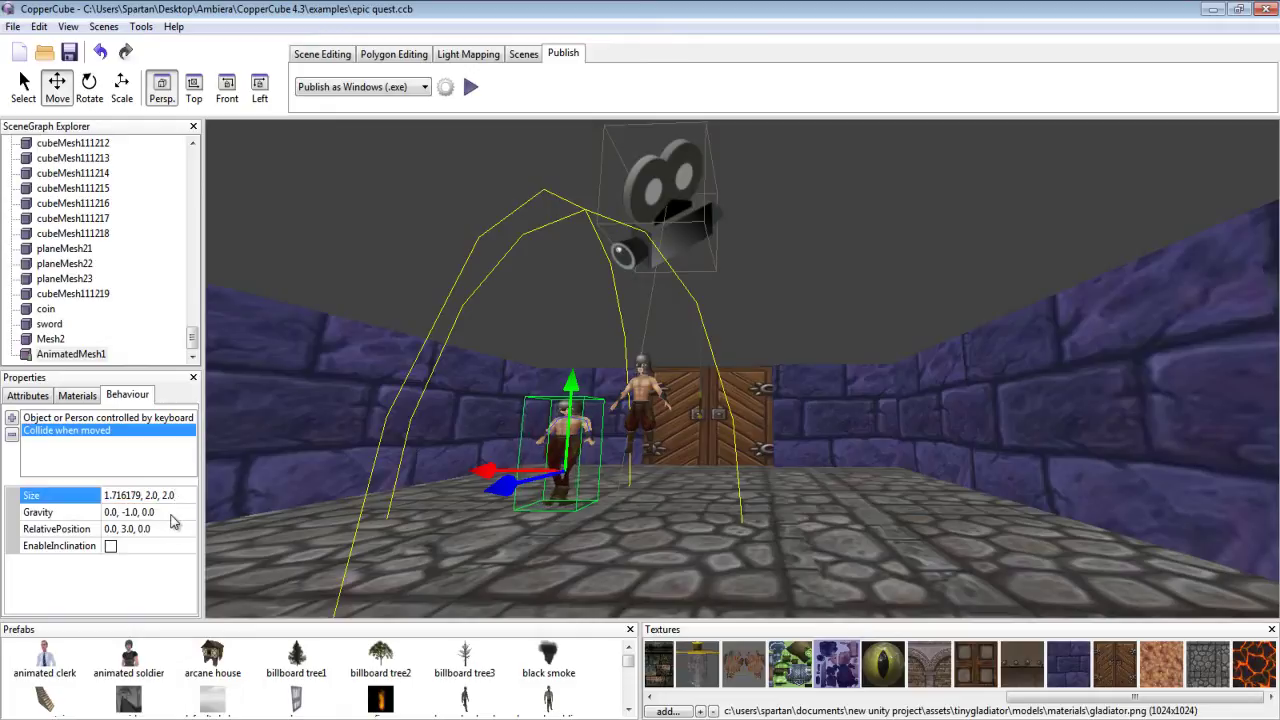
{"action": "key", "text": "Return"}
- Copy the old player's collision RelativePosition of 0.0, 0.1, 0.0 to AnimatedMesh1's "Collide when moved" behaviour
{"action": "left_click", "coordinate": [638, 411]}
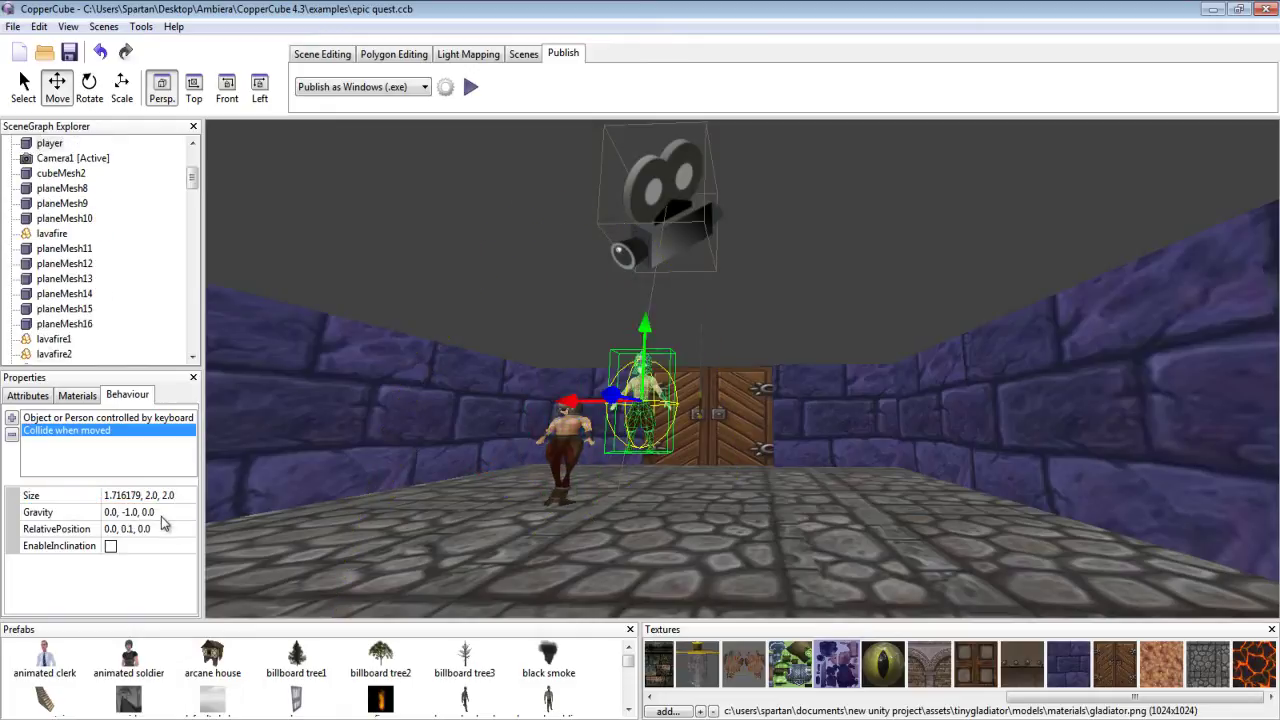
{"action": "left_click", "coordinate": [172, 531]}
{"action": "key", "text": "ctrl+c"}
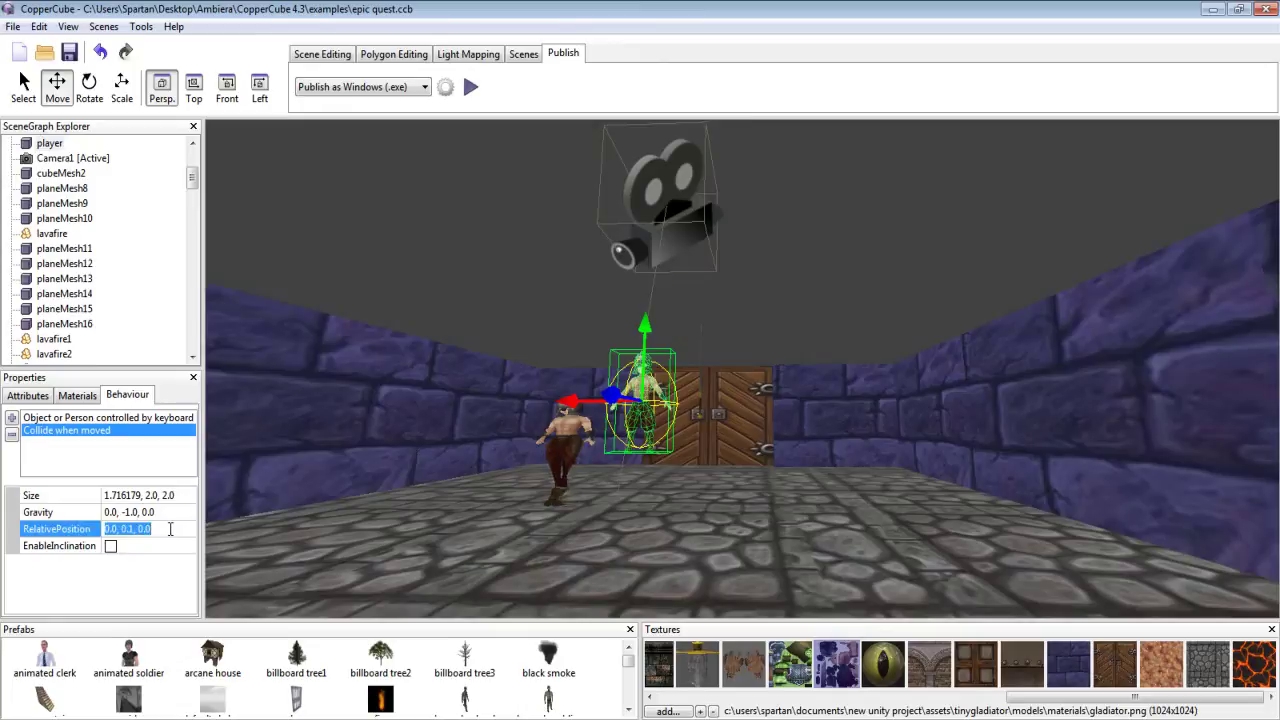
{"action": "left_click", "coordinate": [560, 440]}
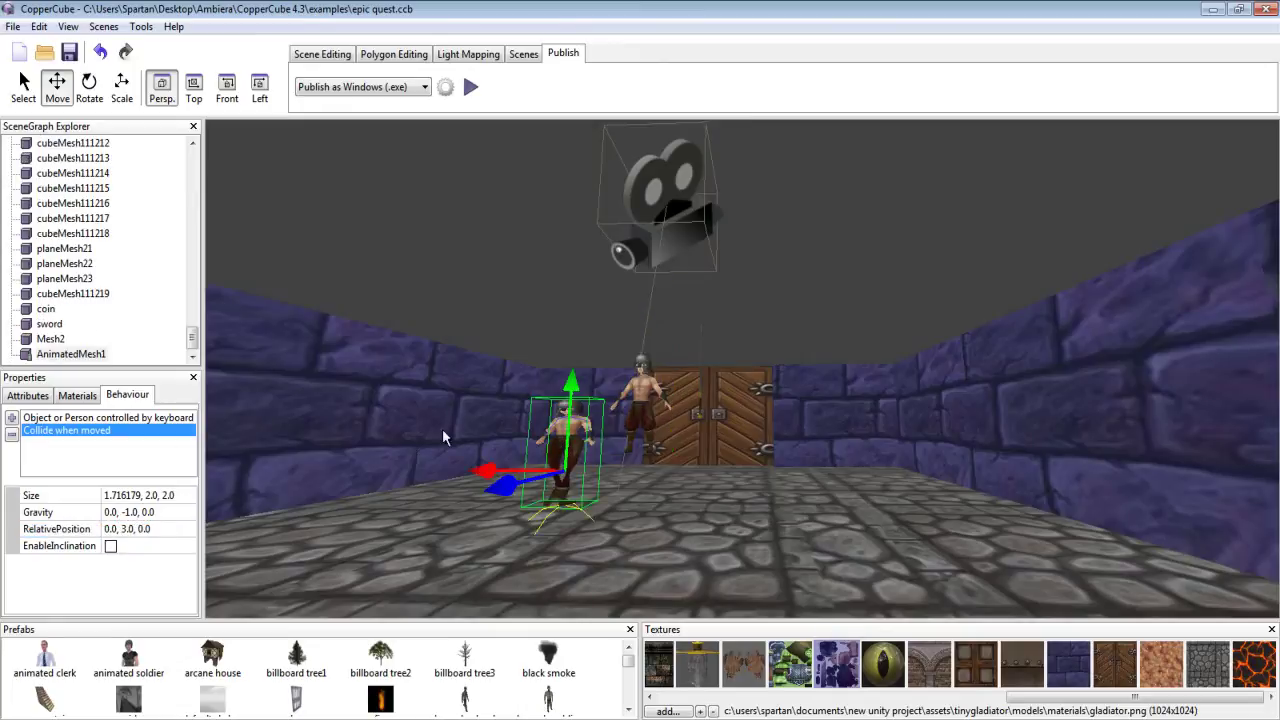
{"action": "left_click", "coordinate": [167, 528]}
{"action": "key", "text": "ctrl+v"}
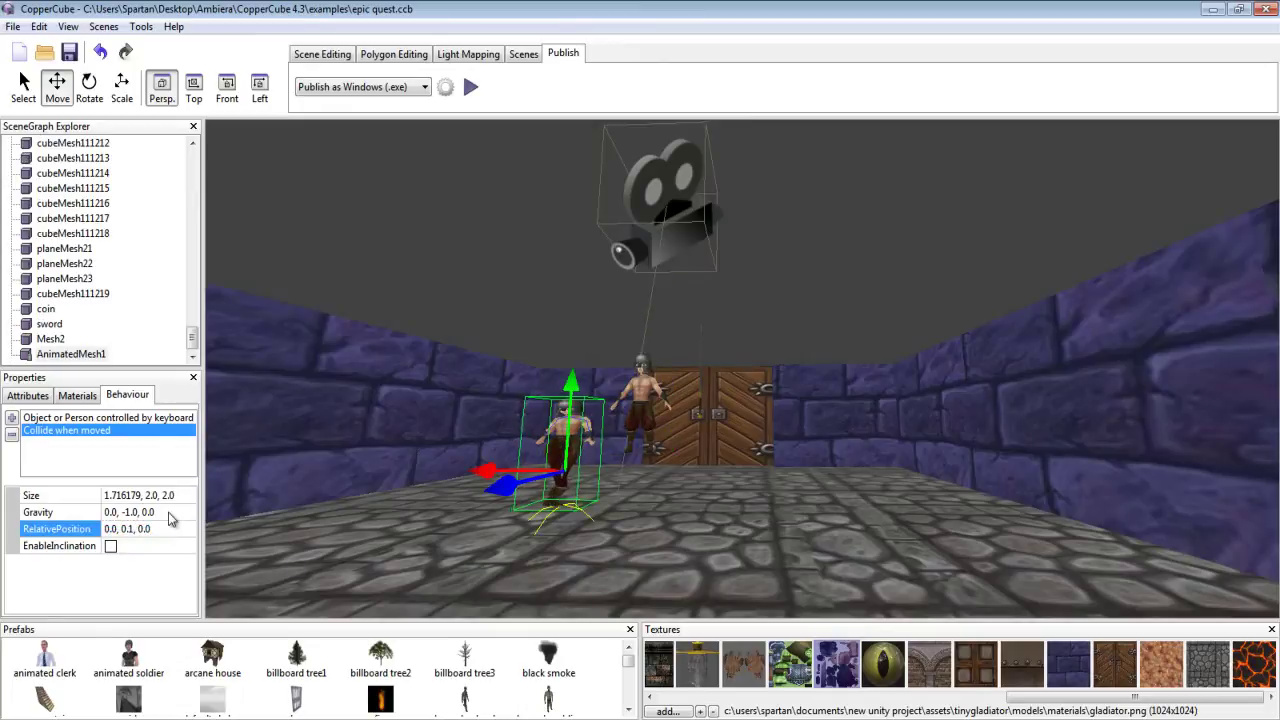
{"action": "key", "text": "Return"}
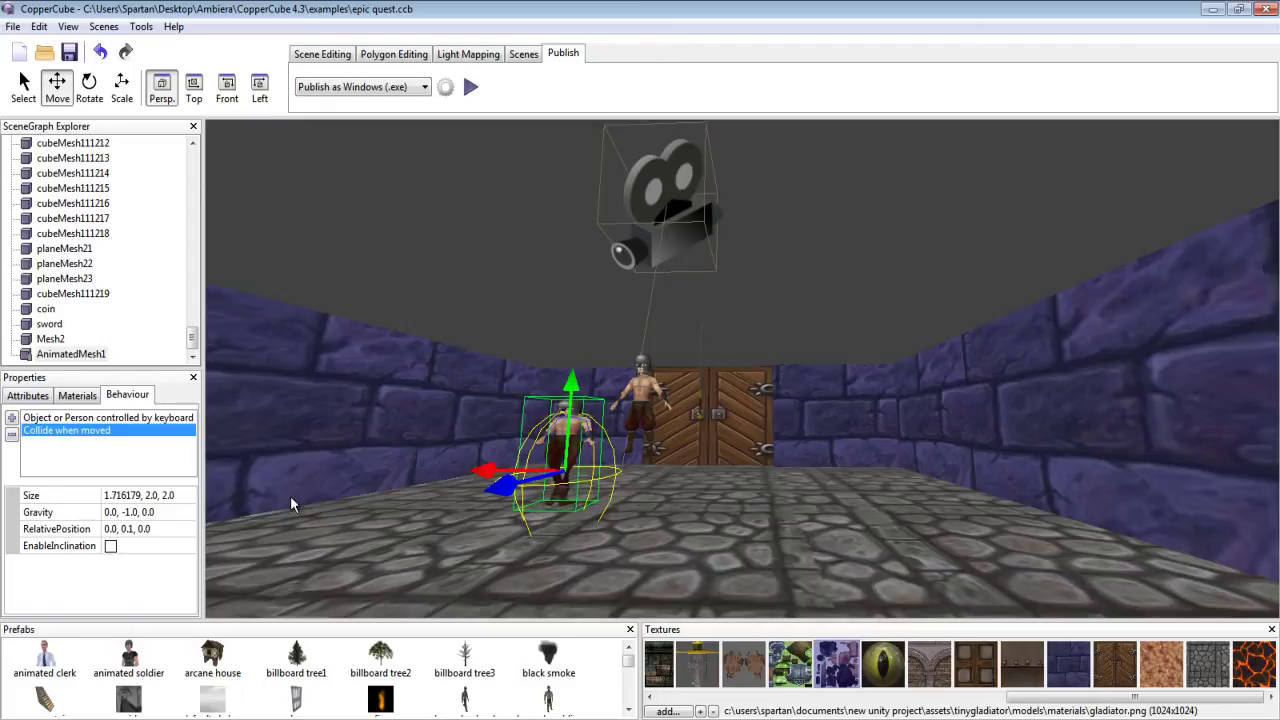
- Try Y values of 0.3, -0.3 and -0.5 for AnimatedMesh1's collision RelativePosition, and settle on 0.0, -0.8, 0.0
{"action": "left_click", "coordinate": [134, 529]}
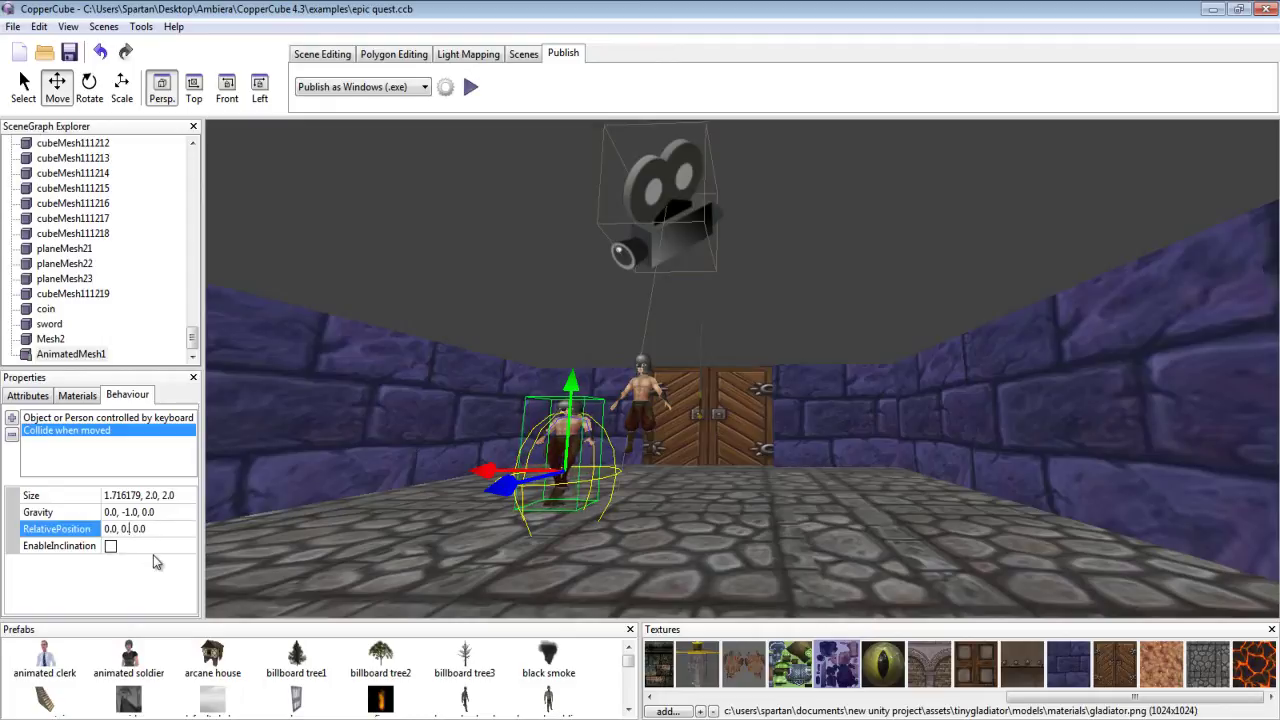
{"action": "type", "text": "3"}
{"action": "key", "text": "Return"}
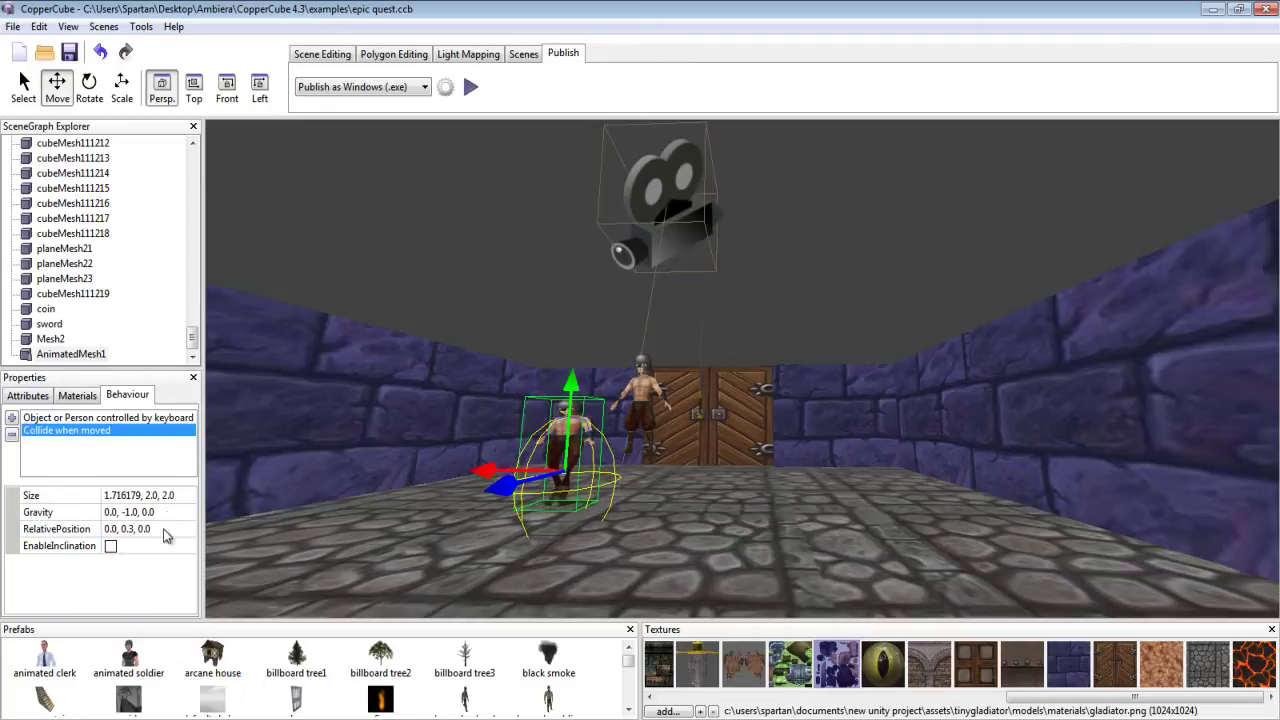
{"action": "left_click", "coordinate": [125, 531]}
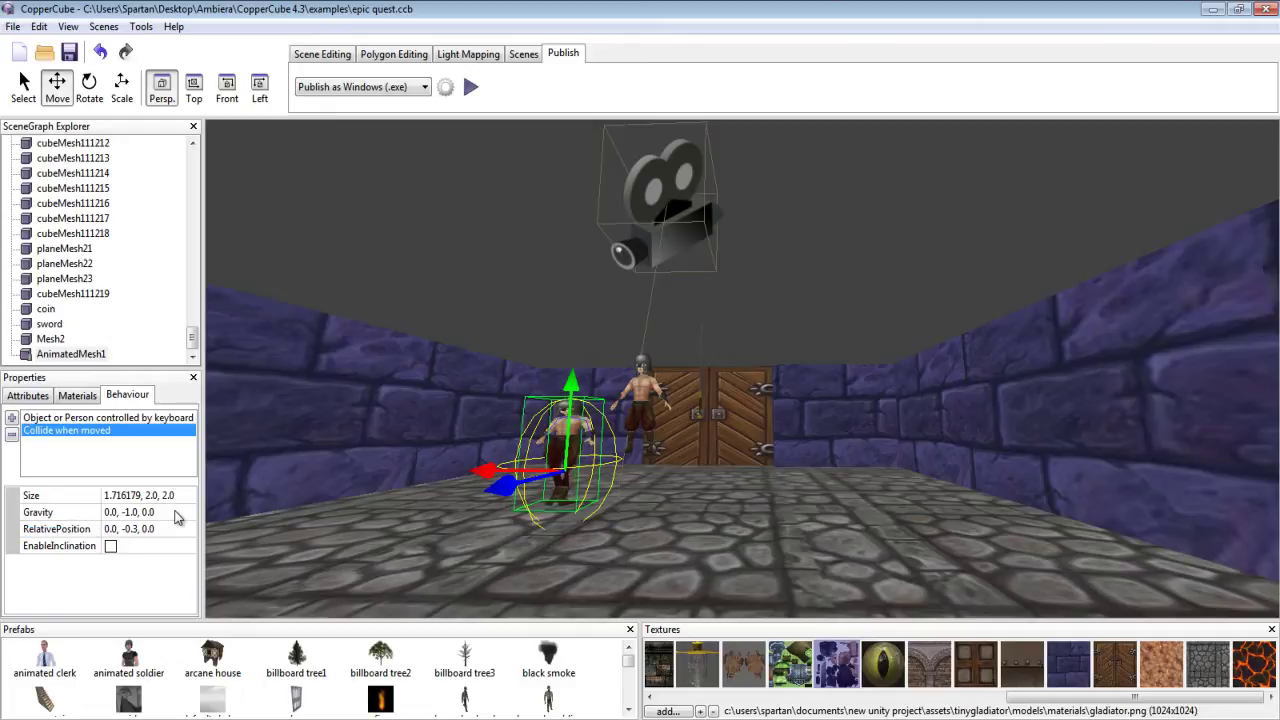
{"action": "left_click", "coordinate": [137, 530]}
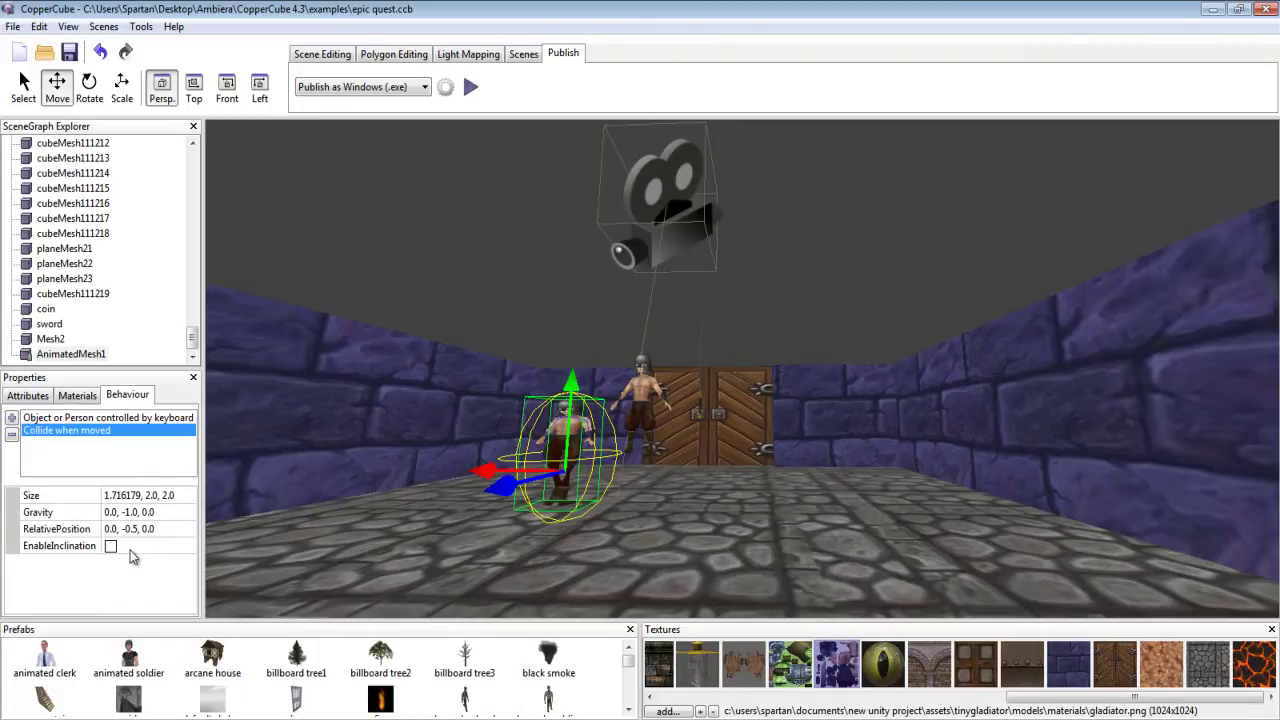
{"action": "left_click", "coordinate": [135, 532]}
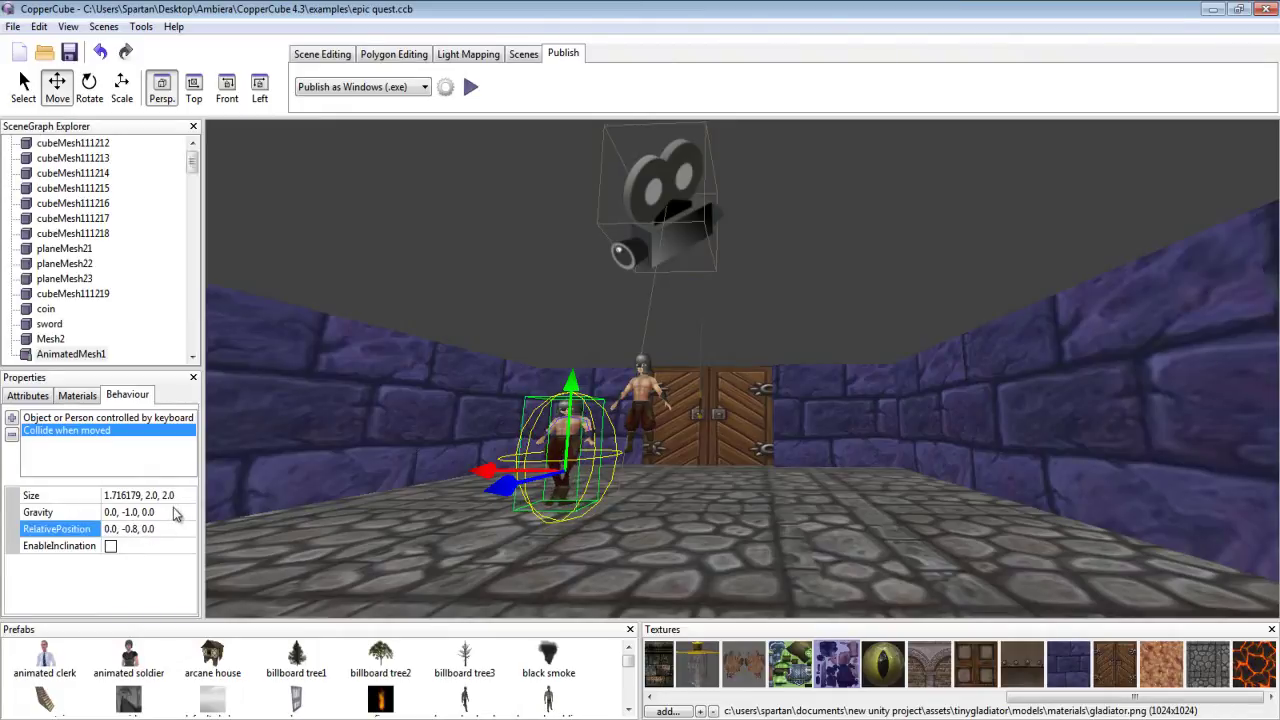
{"action": "key", "text": "Return"}
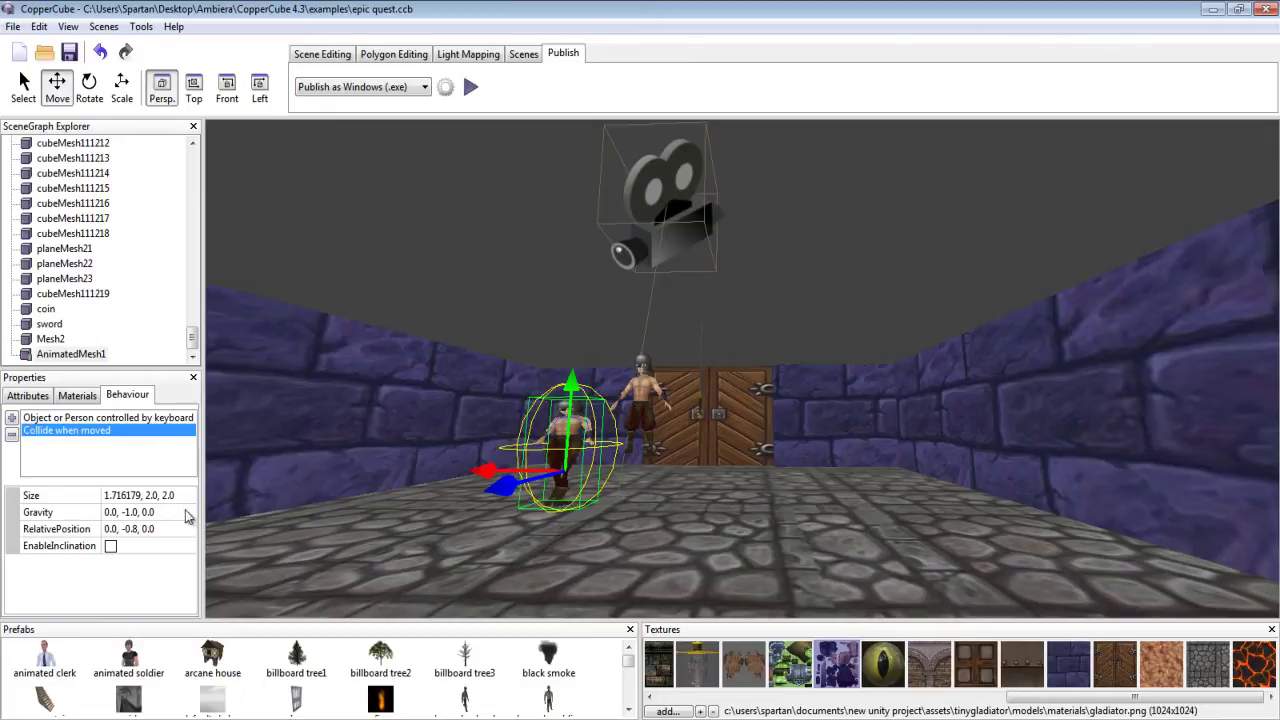
- Delete the old player mesh from the scene, test-running the game before and after its removal
{"action": "left_click", "coordinate": [472, 88]}
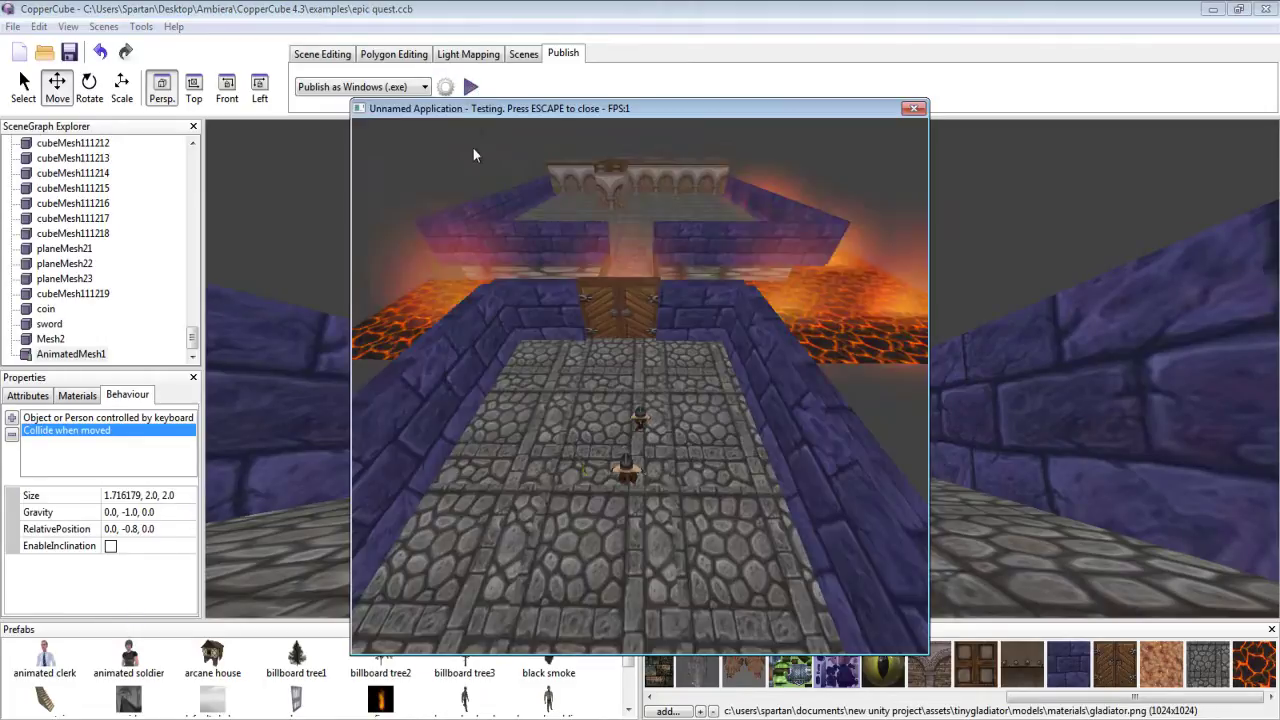
{"action": "key", "text": "Escape"}
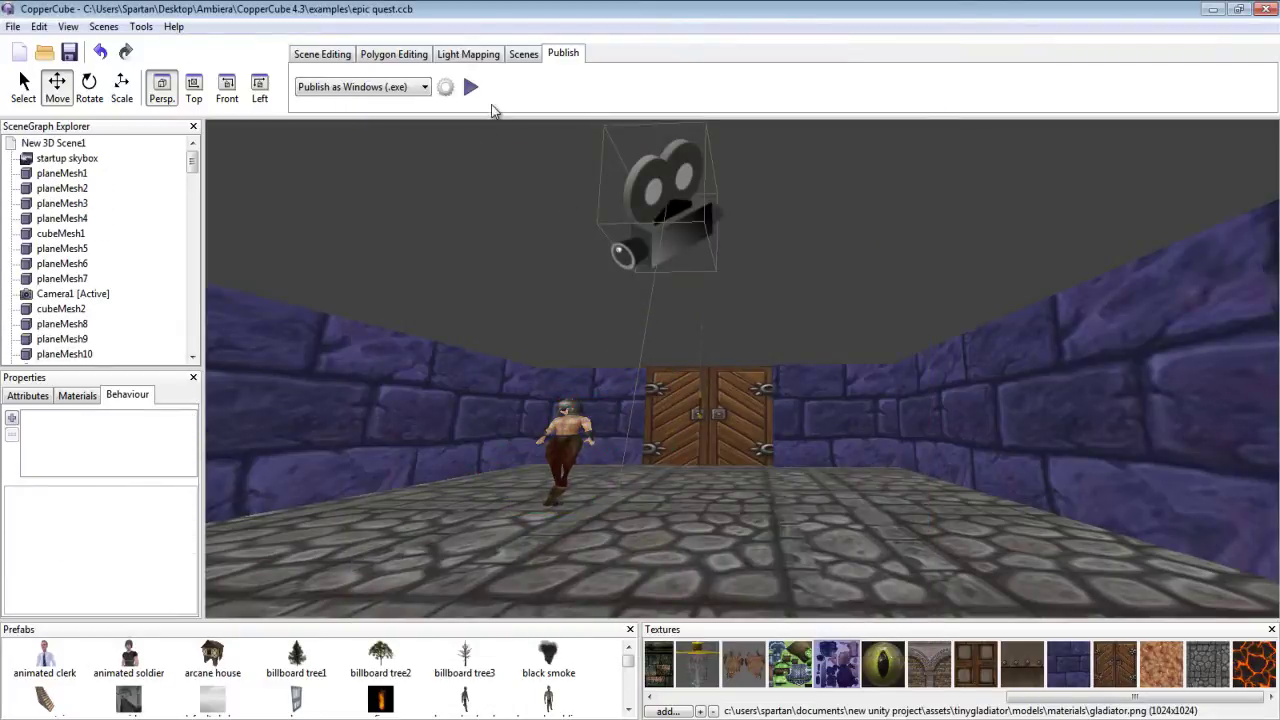
{"action": "left_click", "coordinate": [471, 88]}
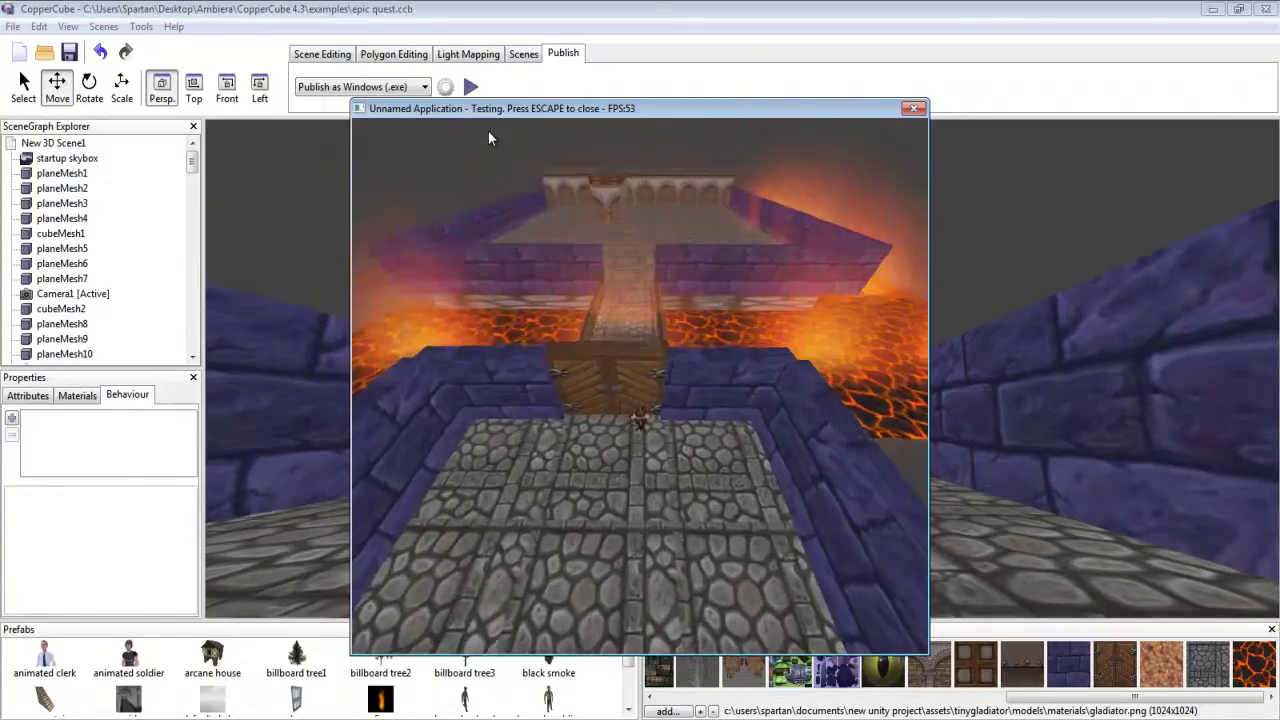
{"action": "key", "text": "Escape"}
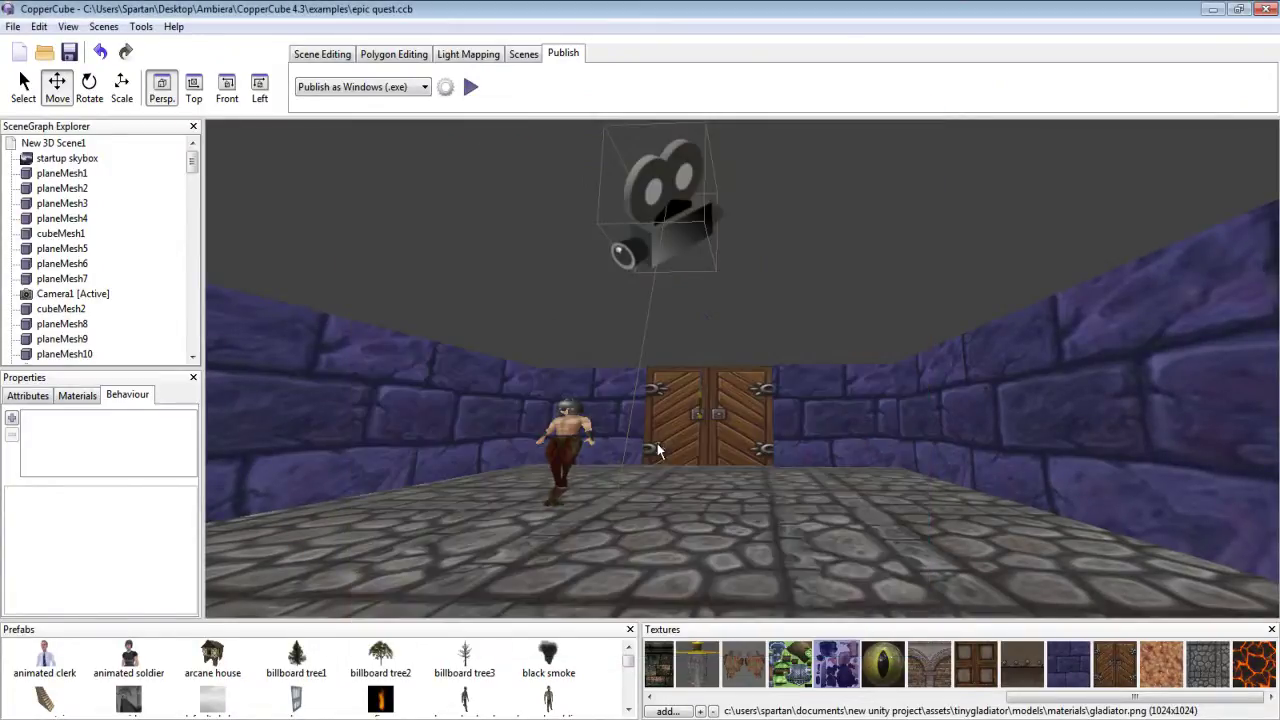
- Set AnimatedMesh1's RunSpeed to 0.002 in its "Object or Person controlled by keyboard" behaviour
{"action": "left_click", "coordinate": [575, 445]}
{"action": "left_click", "coordinate": [28, 395]}
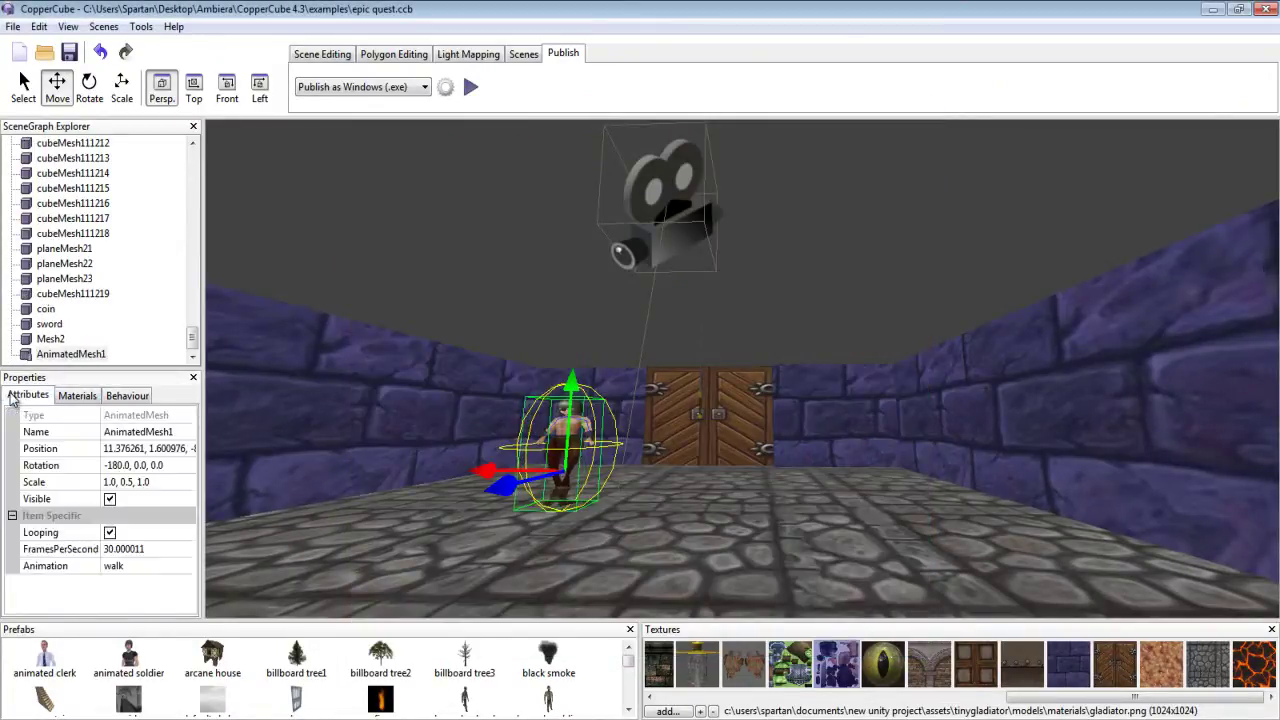
{"action": "scroll", "coordinate": [658, 459], "scroll_direction": "up", "scroll_amount": 3}
{"action": "left_click_drag", "start_coordinate": [658, 459], "coordinate": [571, 488]}
{"action": "scroll", "coordinate": [569, 489], "scroll_direction": "down", "scroll_amount": 2}
{"action": "scroll", "coordinate": [943, 390], "scroll_direction": "up", "scroll_amount": 2}
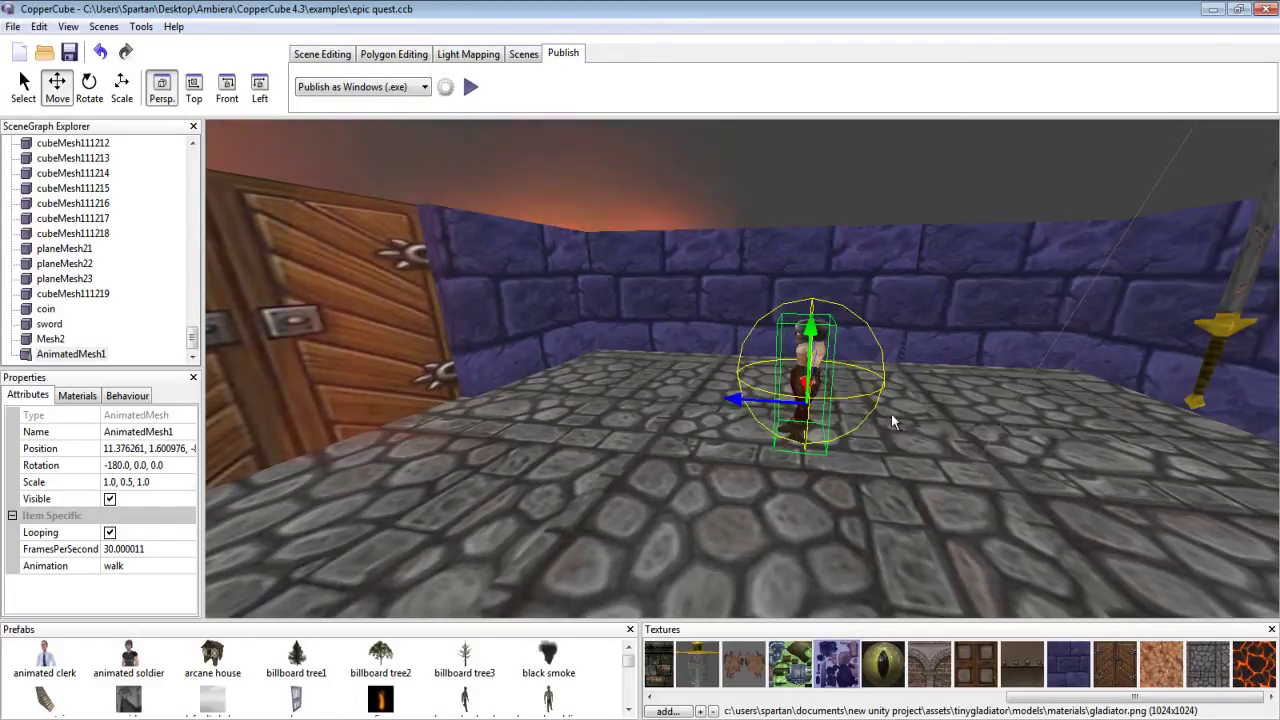
{"action": "left_click", "coordinate": [127, 395]}
{"action": "left_click", "coordinate": [110, 419]}
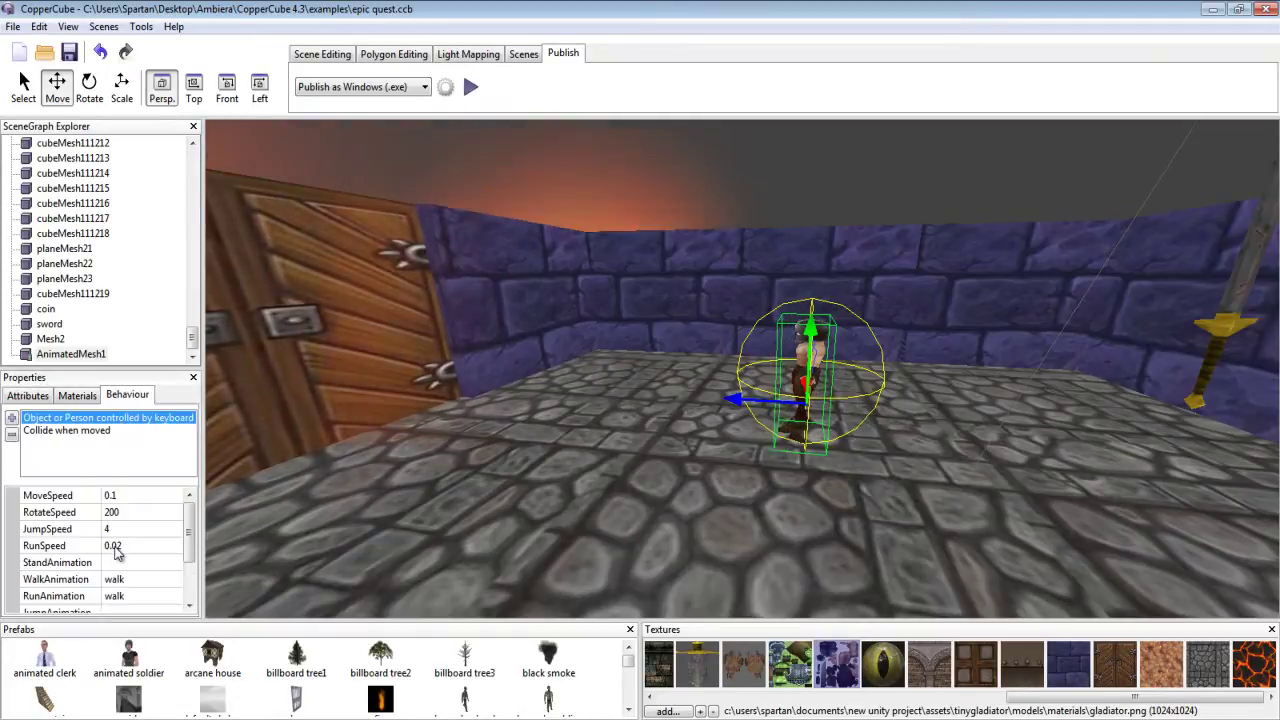
{"action": "left_click", "coordinate": [114, 546]}
{"action": "type", "text": "0.002"}
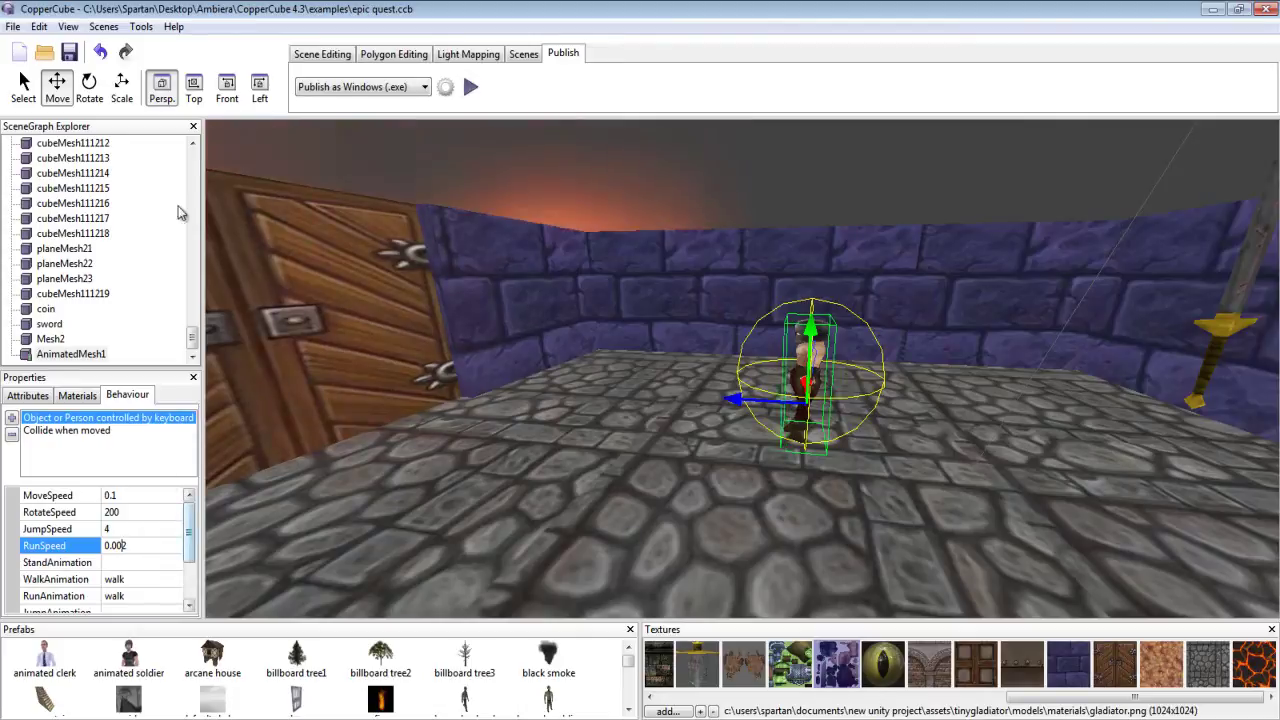
- Test-run the game, moving the gladiator forward and backward, and close the test
{"action": "left_click", "coordinate": [470, 87]}
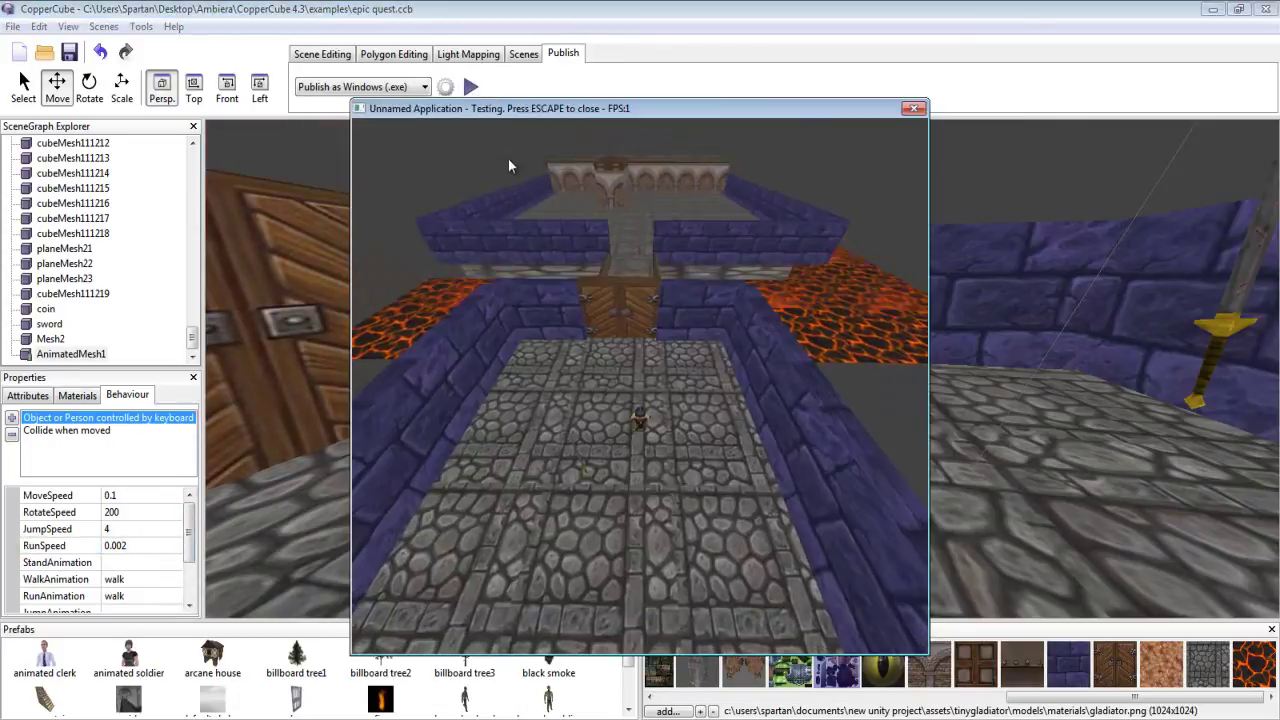
{"action": "key", "text": "Up"}
{"action": "key", "text": "Down"}
{"action": "key", "text": "Escape"}
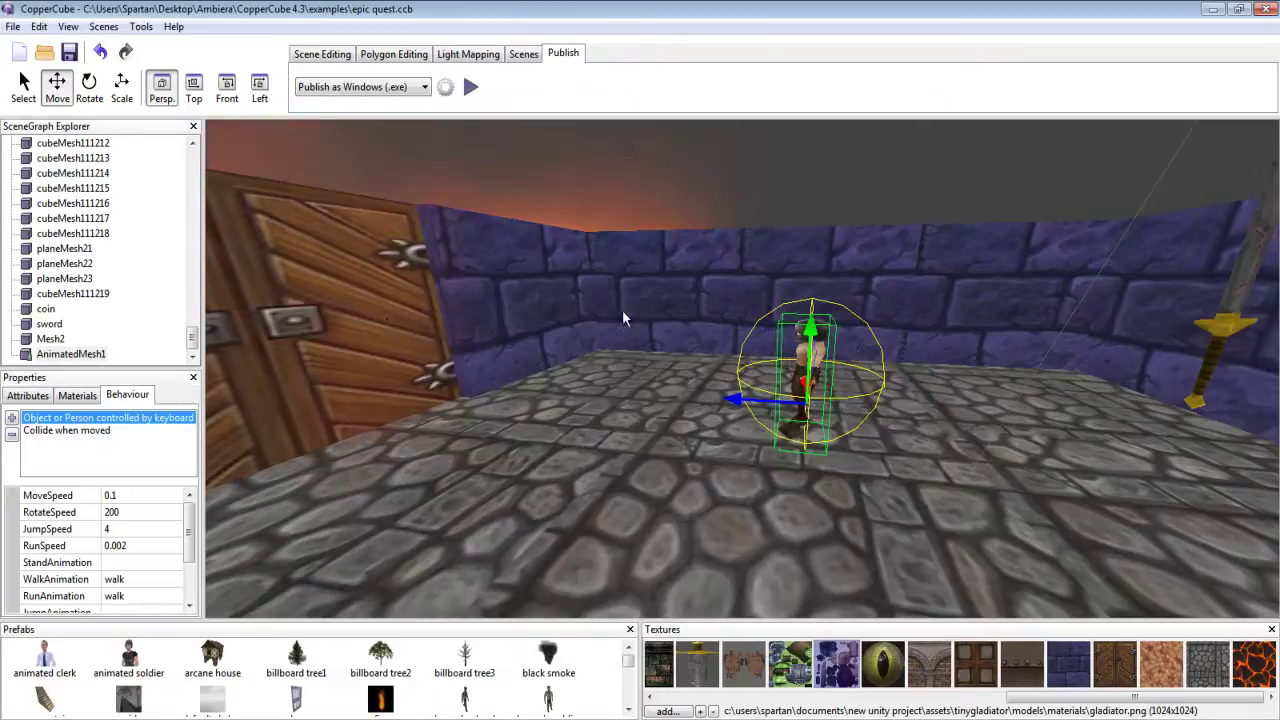
- Make the first "On proximity do something" behaviour of the wooden door react to the scene node AnimatedMesh1
{"action": "left_click", "coordinate": [386, 318]}
{"action": "left_click", "coordinate": [174, 514]}
{"action": "left_click", "coordinate": [186, 513]}
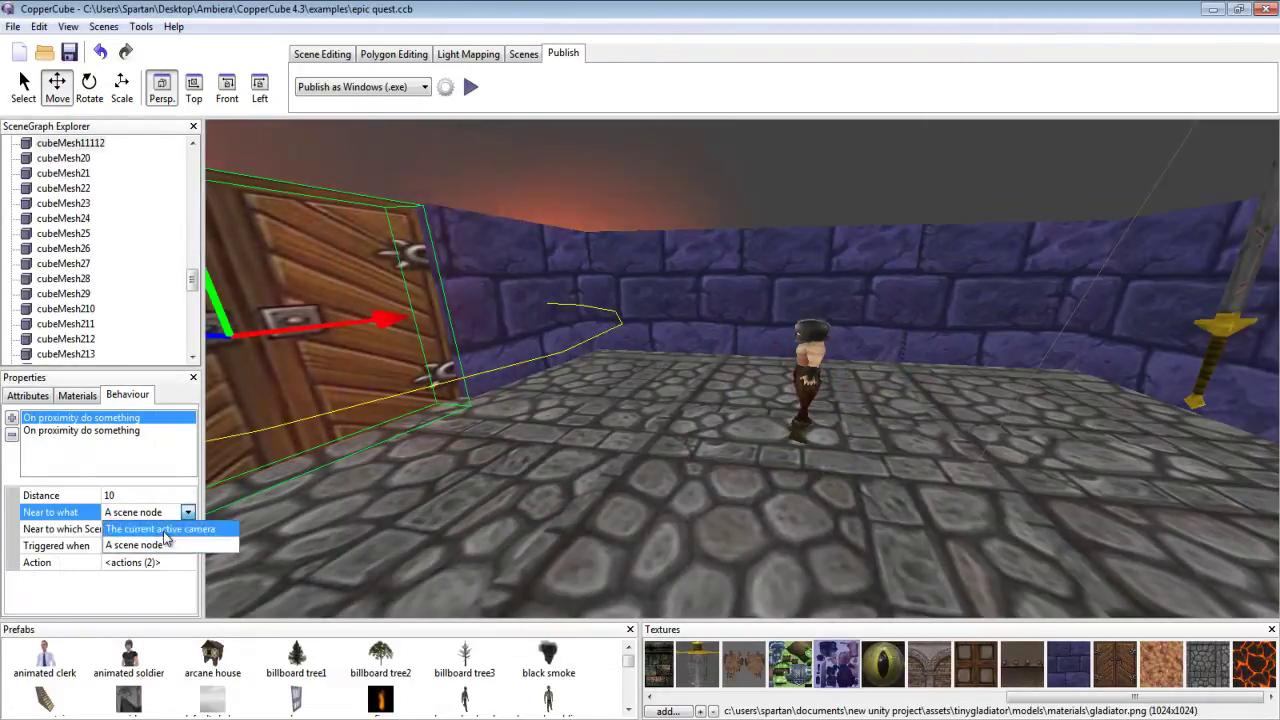
{"action": "left_click", "coordinate": [168, 545]}
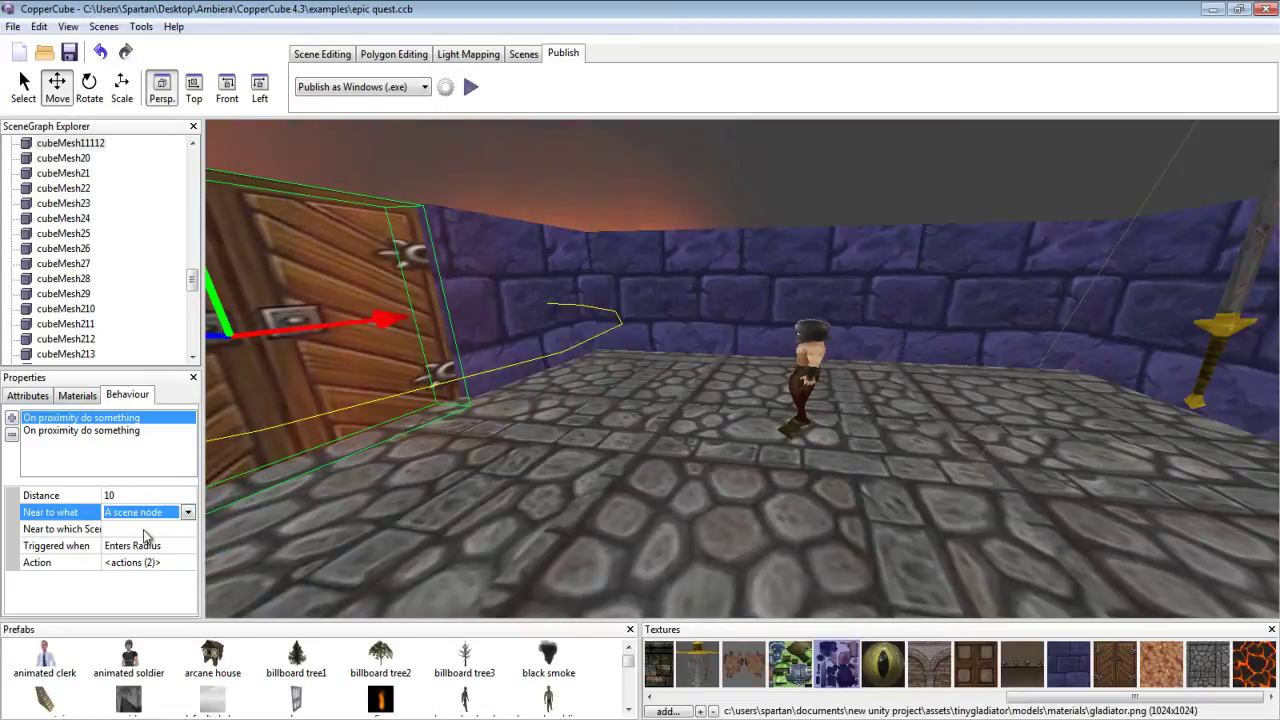
{"action": "left_click", "coordinate": [186, 531]}
{"action": "left_click", "coordinate": [188, 530]}
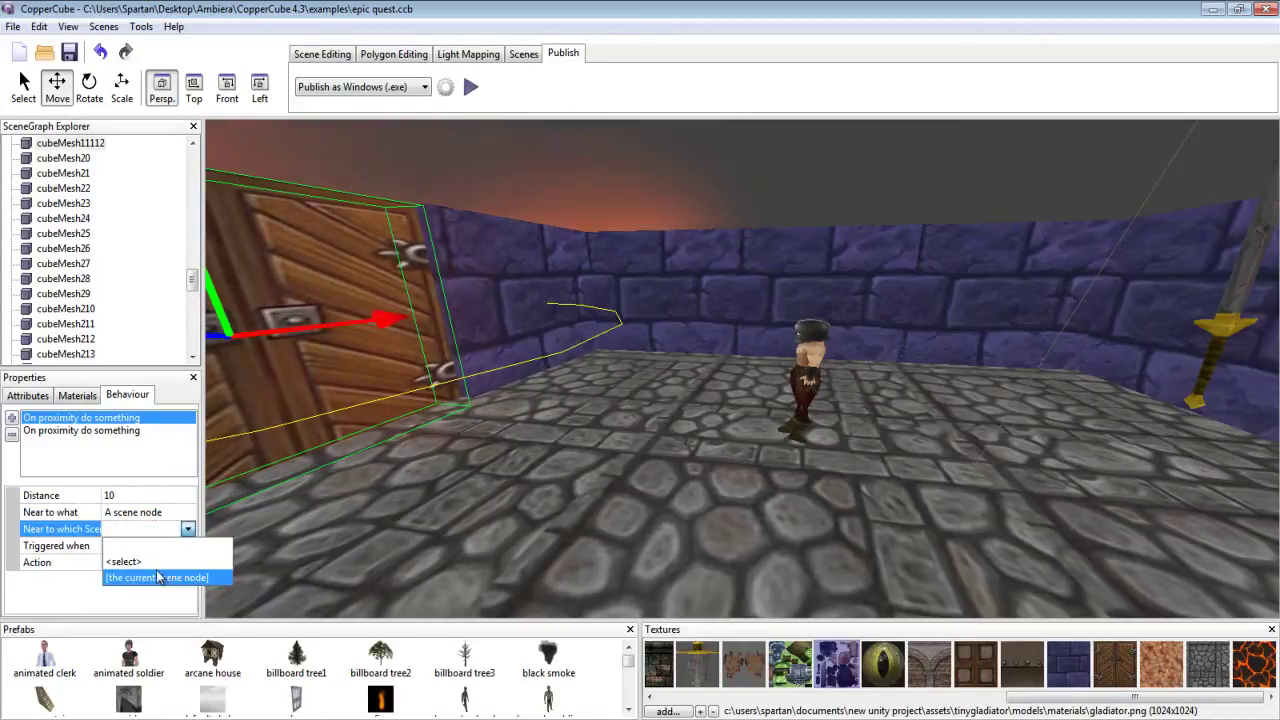
{"action": "left_click", "coordinate": [160, 566]}
{"action": "left_click_drag", "start_coordinate": [697, 447], "coordinate": [701, 502]}
{"action": "left_click", "coordinate": [594, 538]}
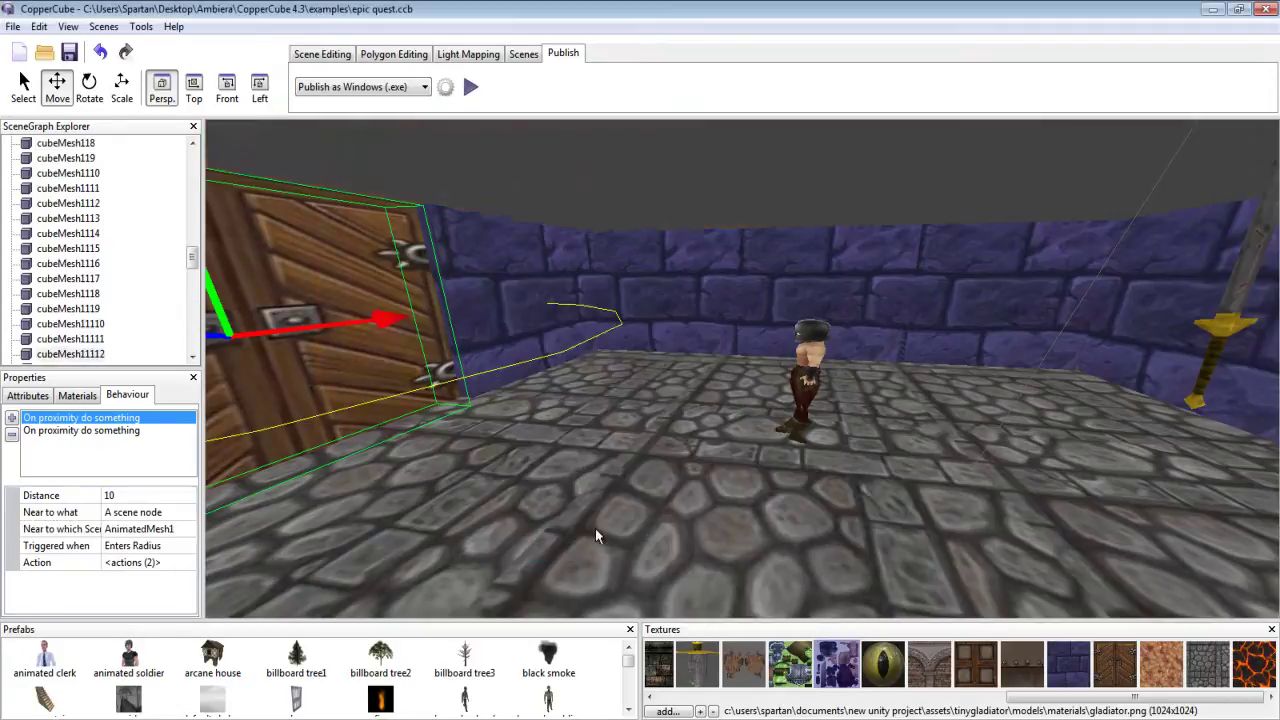
- Test-run the game, steering the gladiator through the door and across the stone platform, and close the test
{"action": "left_click", "coordinate": [470, 87]}
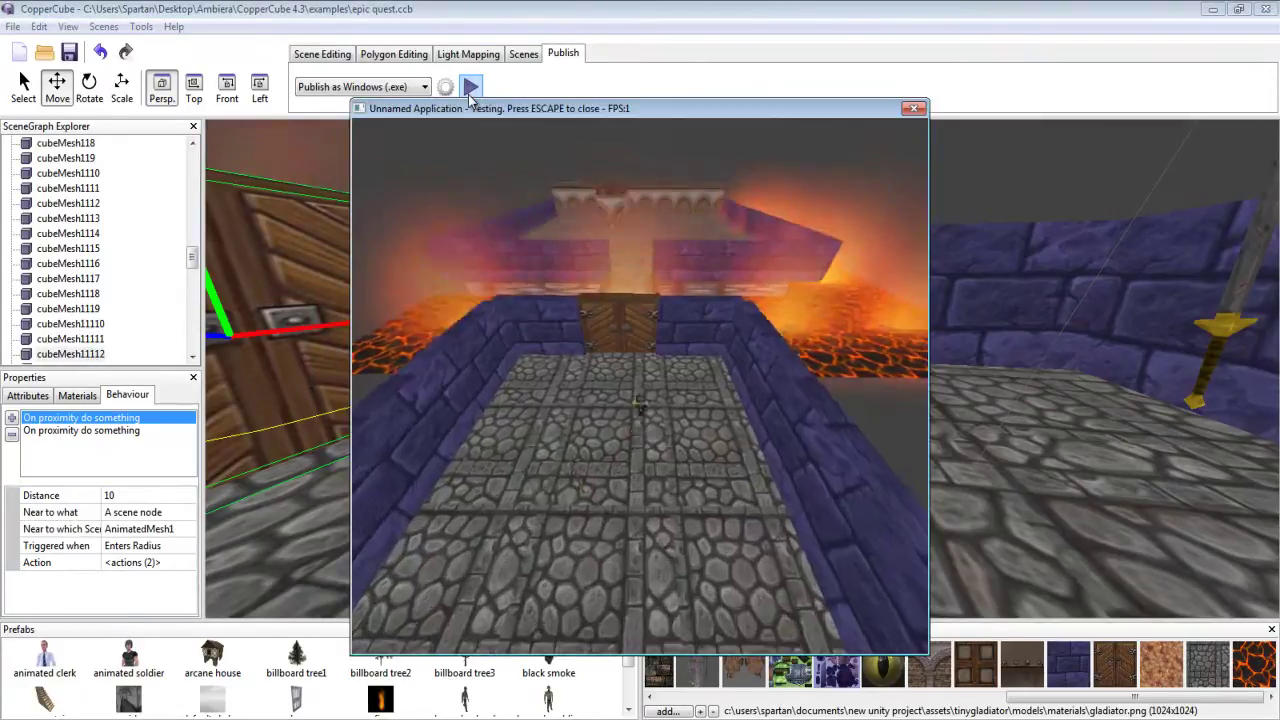
{"action": "key", "text": "Up"}
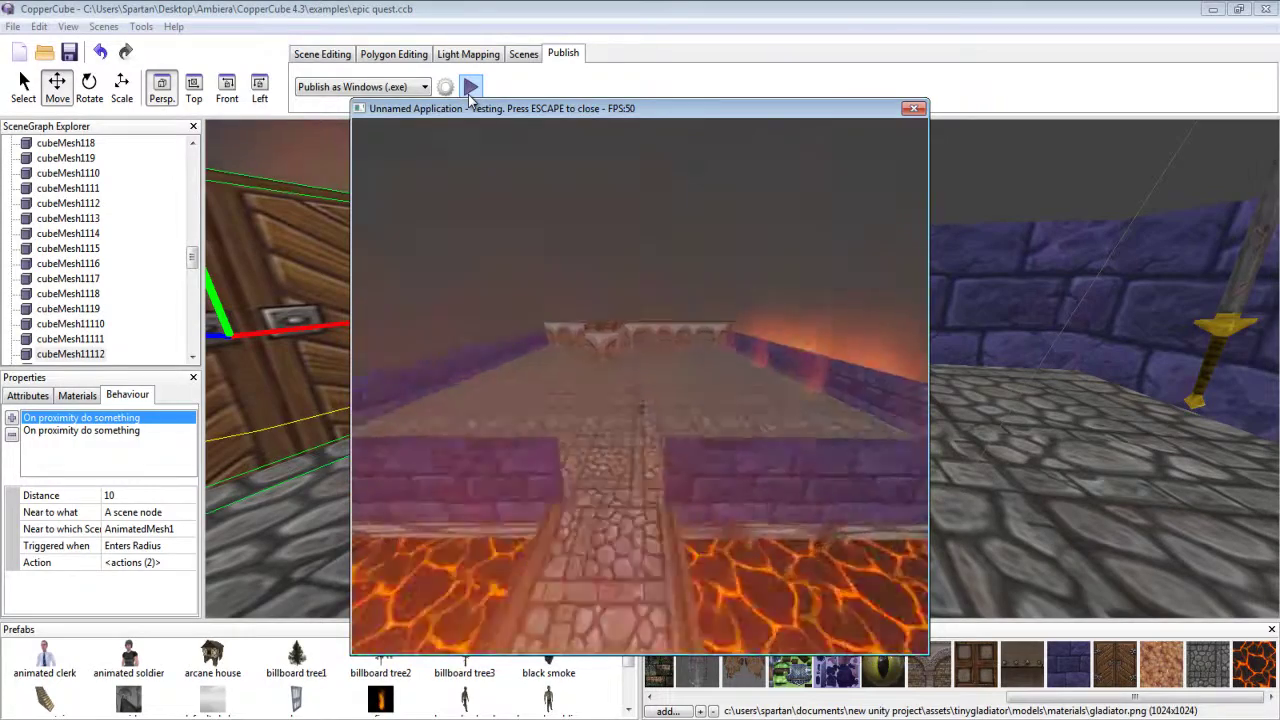
{"action": "key", "text": "Right"}
{"action": "key", "text": "Up"}
{"action": "key", "text": "Right"}
{"action": "key", "text": "Left"}
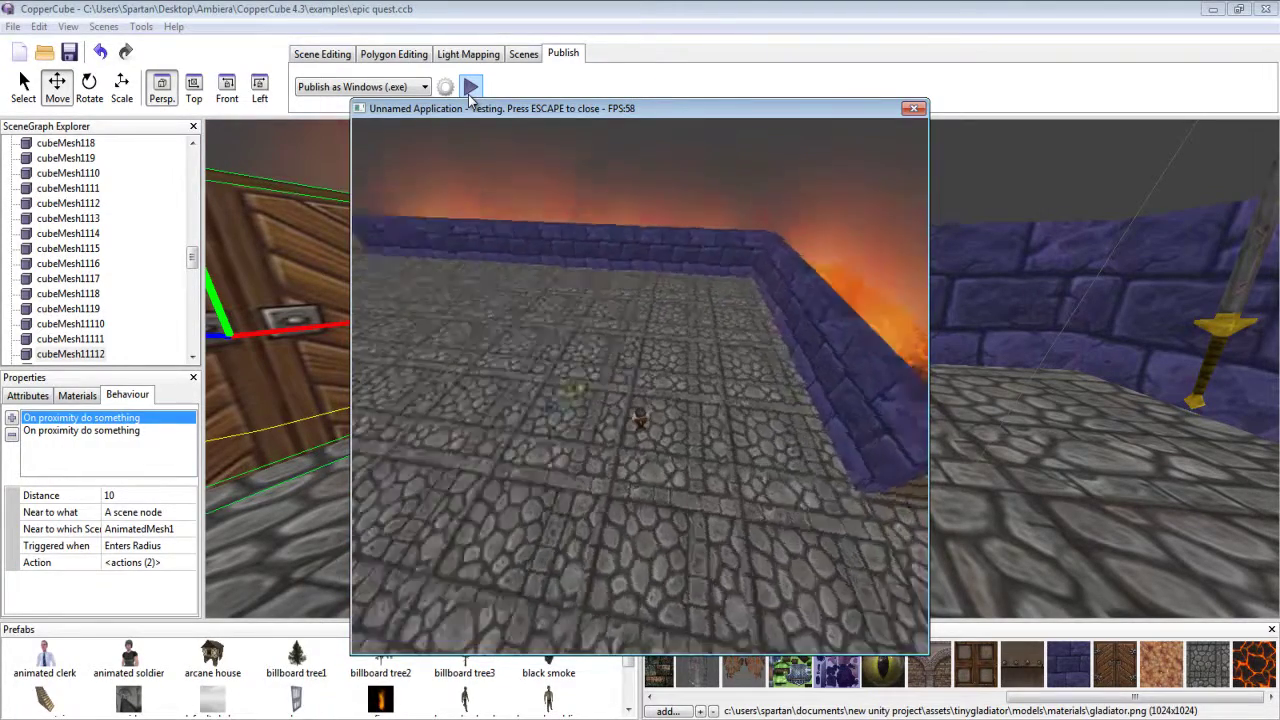
{"action": "key", "text": "Up"}
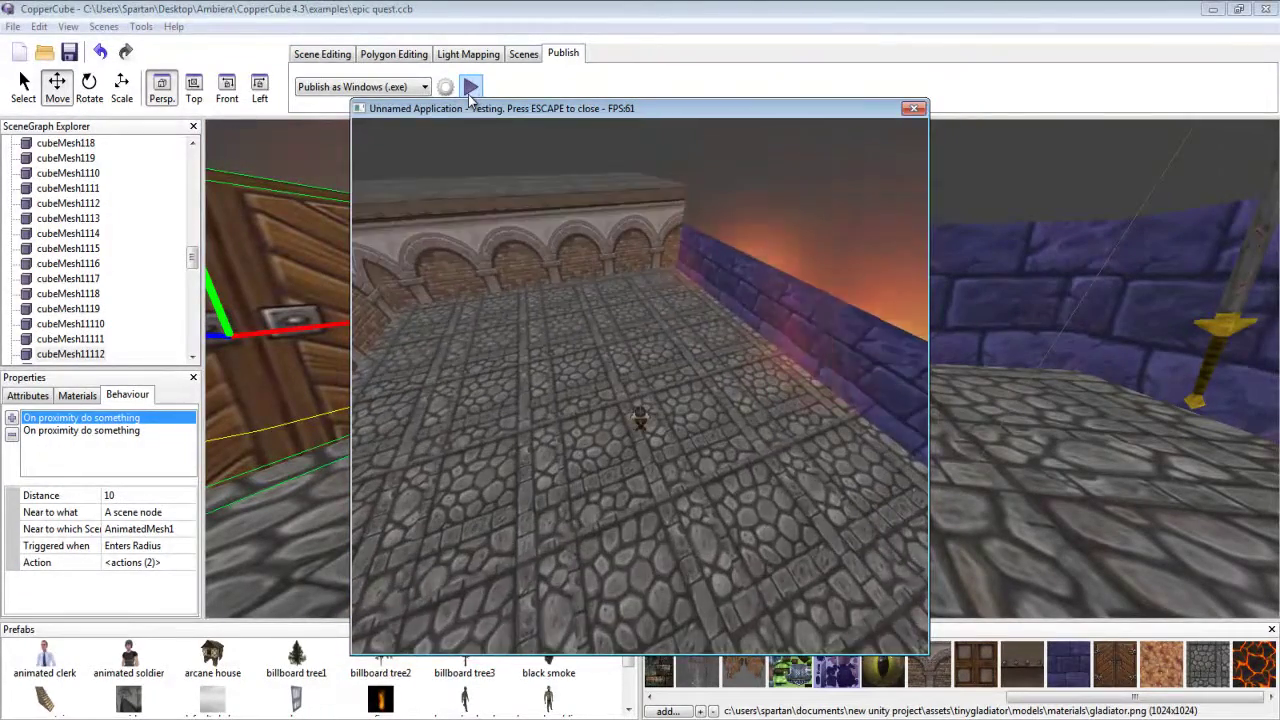
{"action": "key", "text": "Escape"}
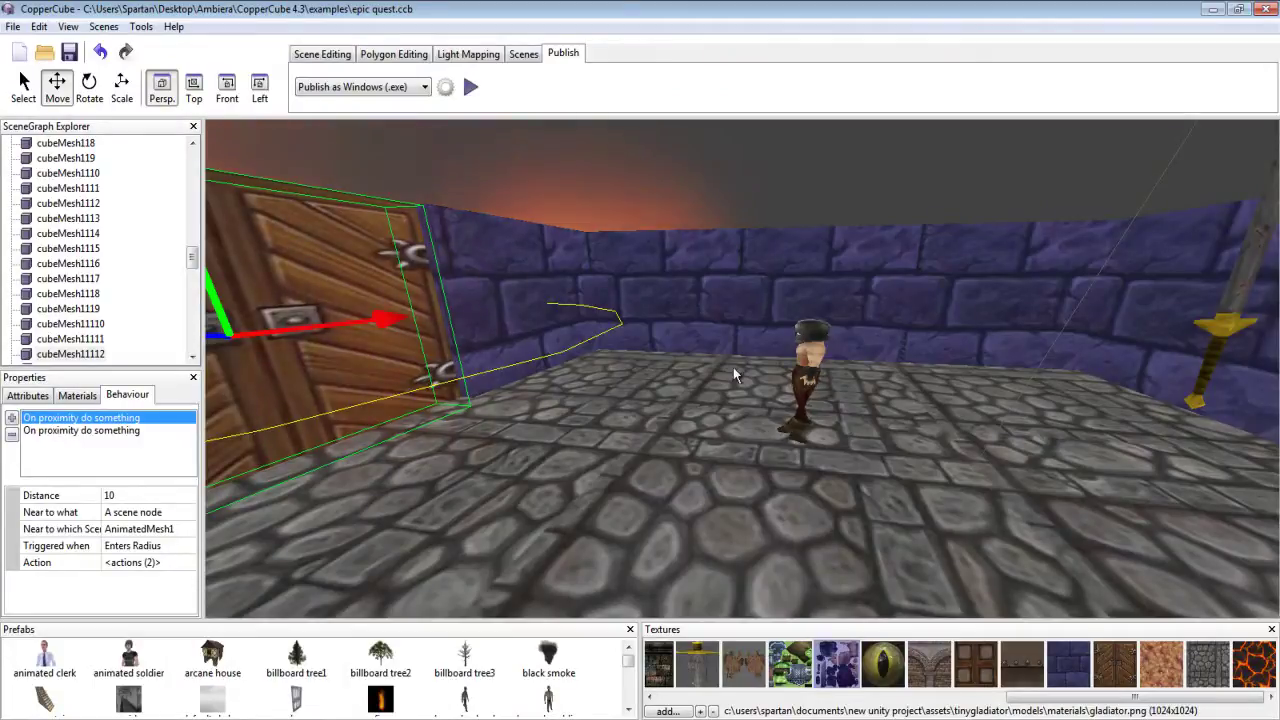
- Set StandAnimation to idle in AnimatedMesh1's keyboard control behaviour, with walk as both WalkAnimation and RunAnimation
{"action": "left_click", "coordinate": [808, 367]}
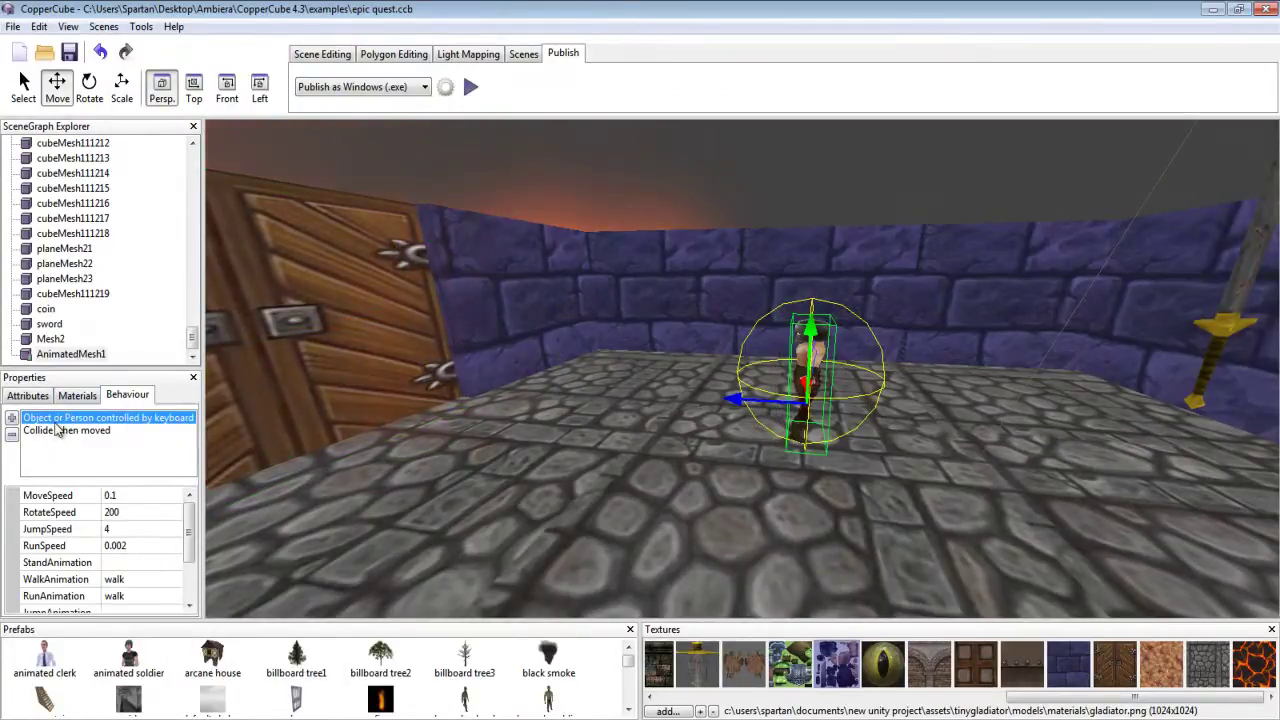
{"action": "mouse_move", "coordinate": [187, 528]}
{"action": "left_mouse_down"}
{"action": "mouse_move", "coordinate": [186, 563]}
{"action": "mouse_move", "coordinate": [186, 538]}
{"action": "left_mouse_up"}
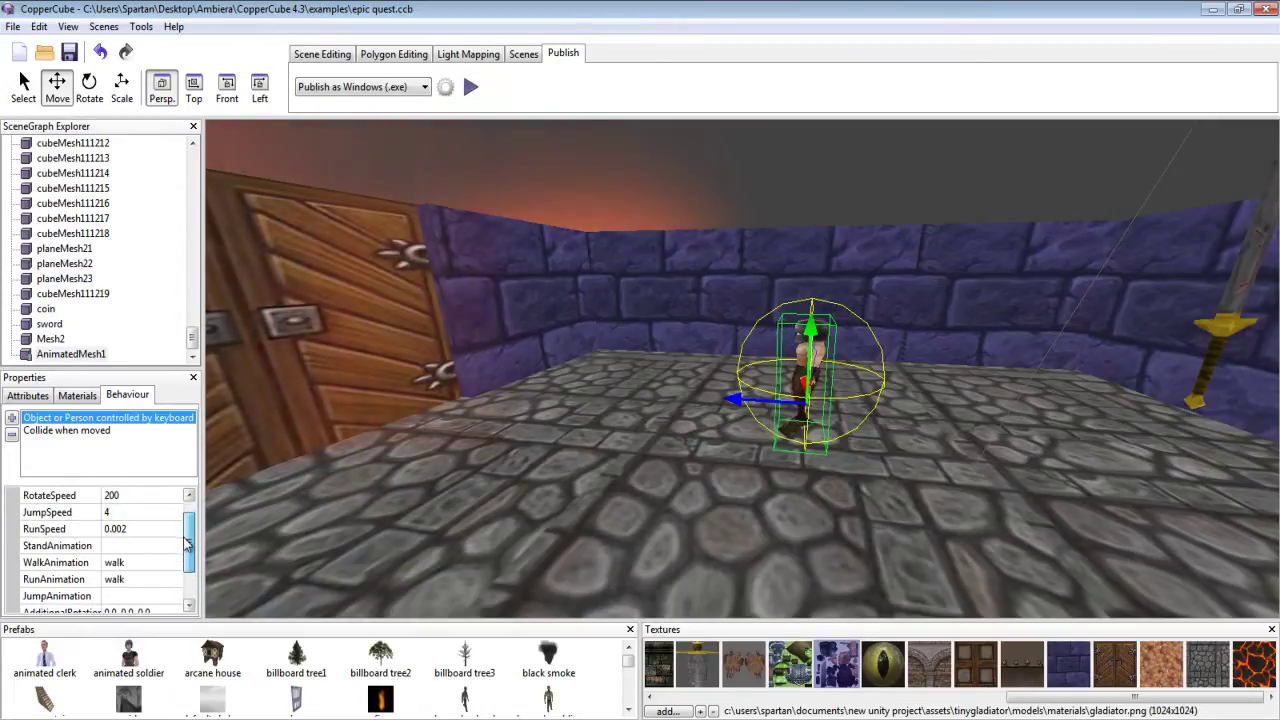
{"action": "left_click", "coordinate": [127, 548]}
{"action": "left_click", "coordinate": [130, 548]}
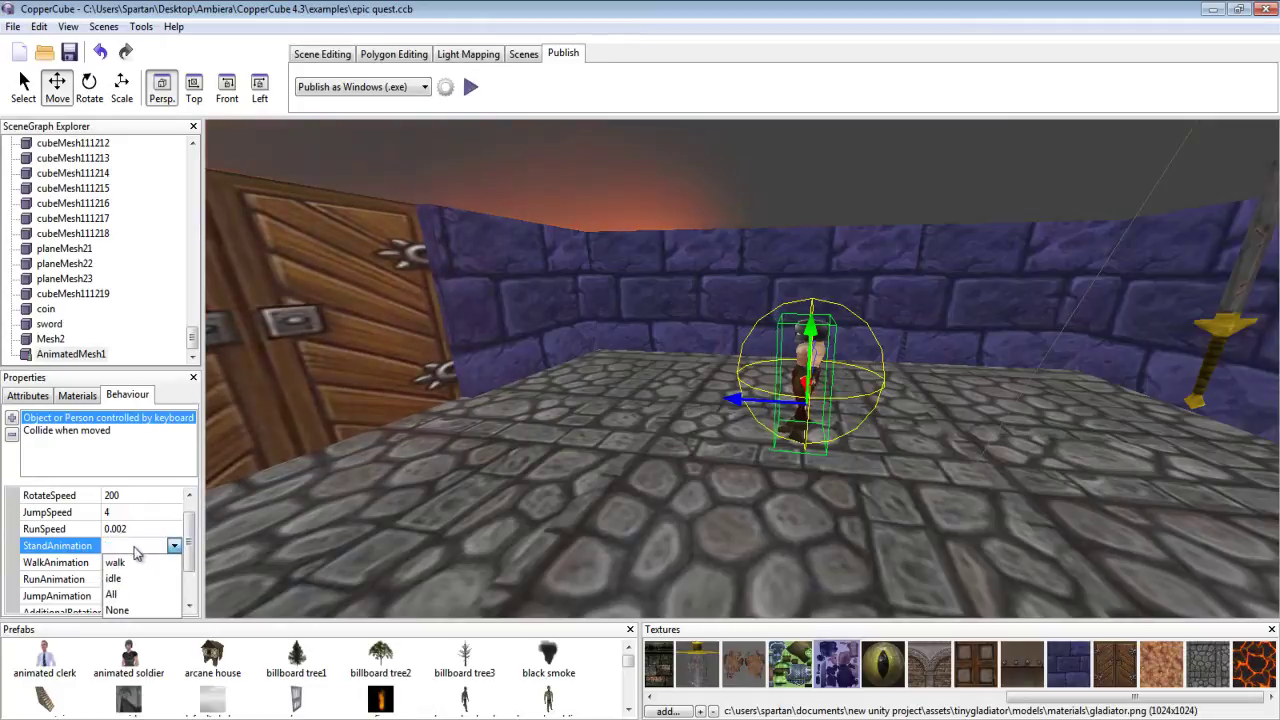
{"action": "left_click", "coordinate": [125, 579]}
{"action": "left_click_drag", "start_coordinate": [189, 557], "coordinate": [190, 577]}
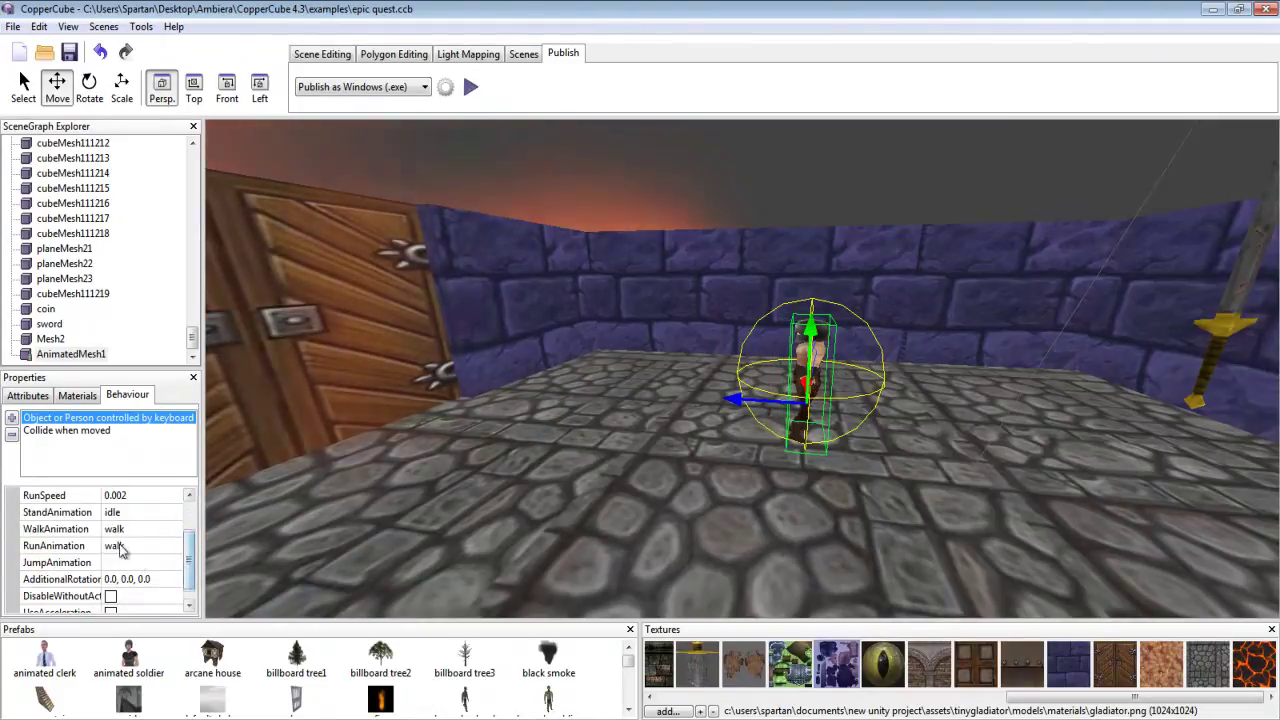
{"action": "left_click", "coordinate": [129, 533]}
{"action": "left_click", "coordinate": [174, 529]}
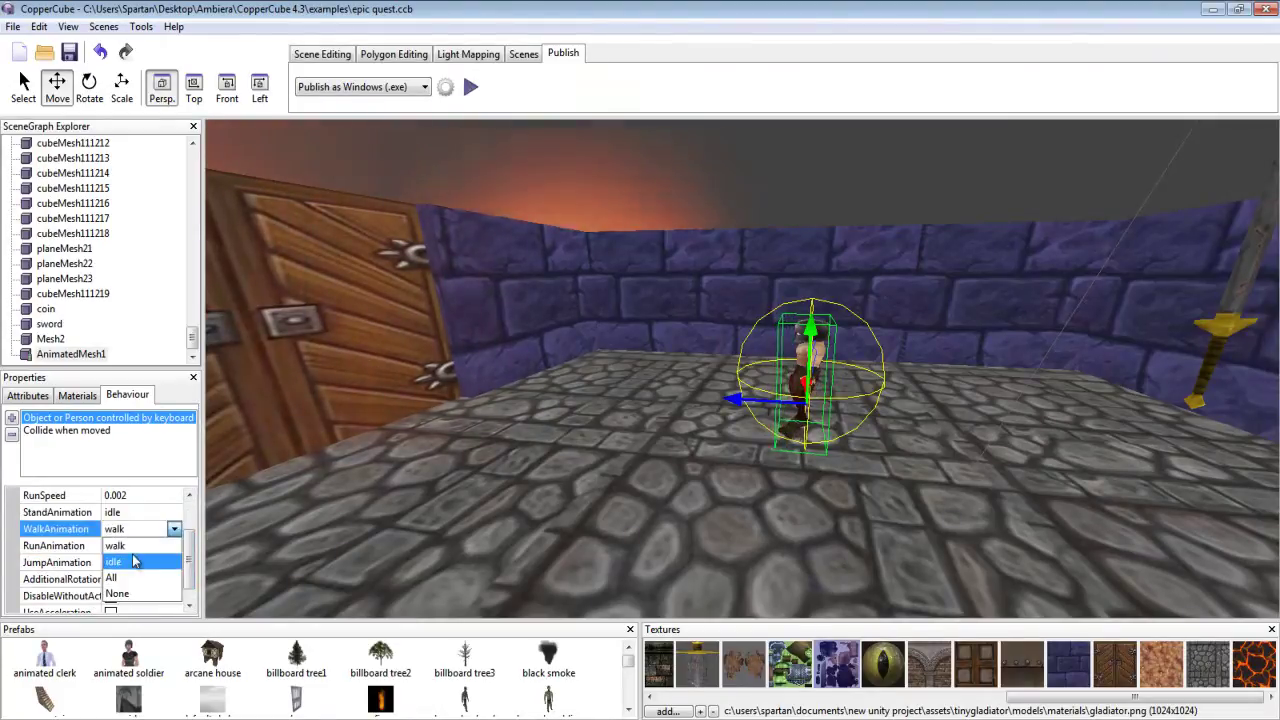
{"action": "left_click", "coordinate": [121, 550]}
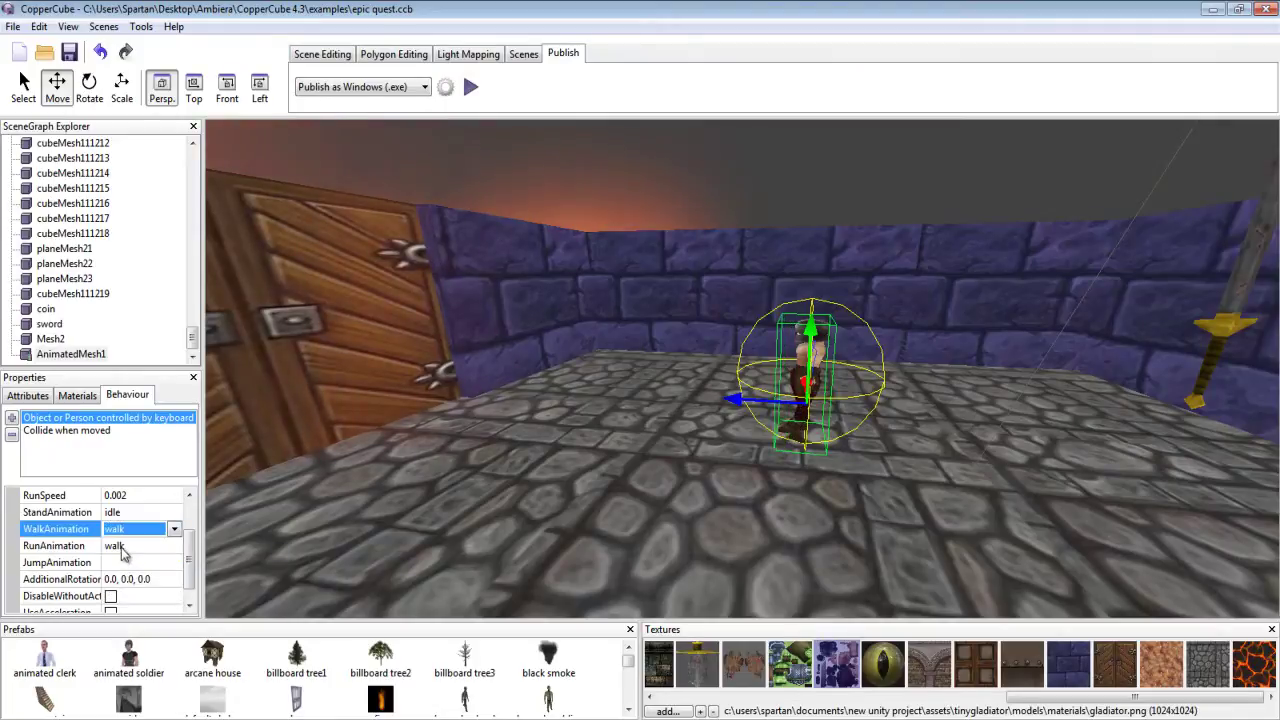
{"action": "left_click", "coordinate": [120, 548]}
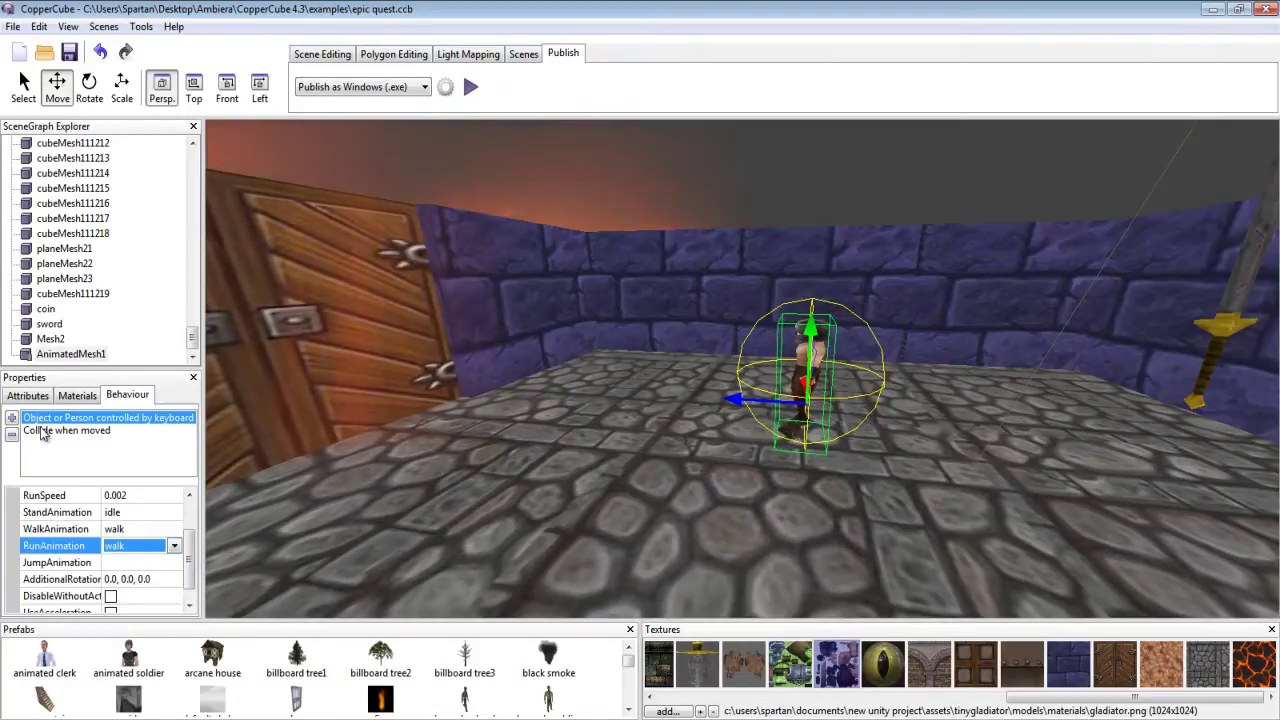
- Set AnimatedMesh1's Animation attribute to idle and its FramesPerSecond to 30.000002
{"action": "left_click", "coordinate": [30, 397]}
{"action": "left_click", "coordinate": [120, 566]}
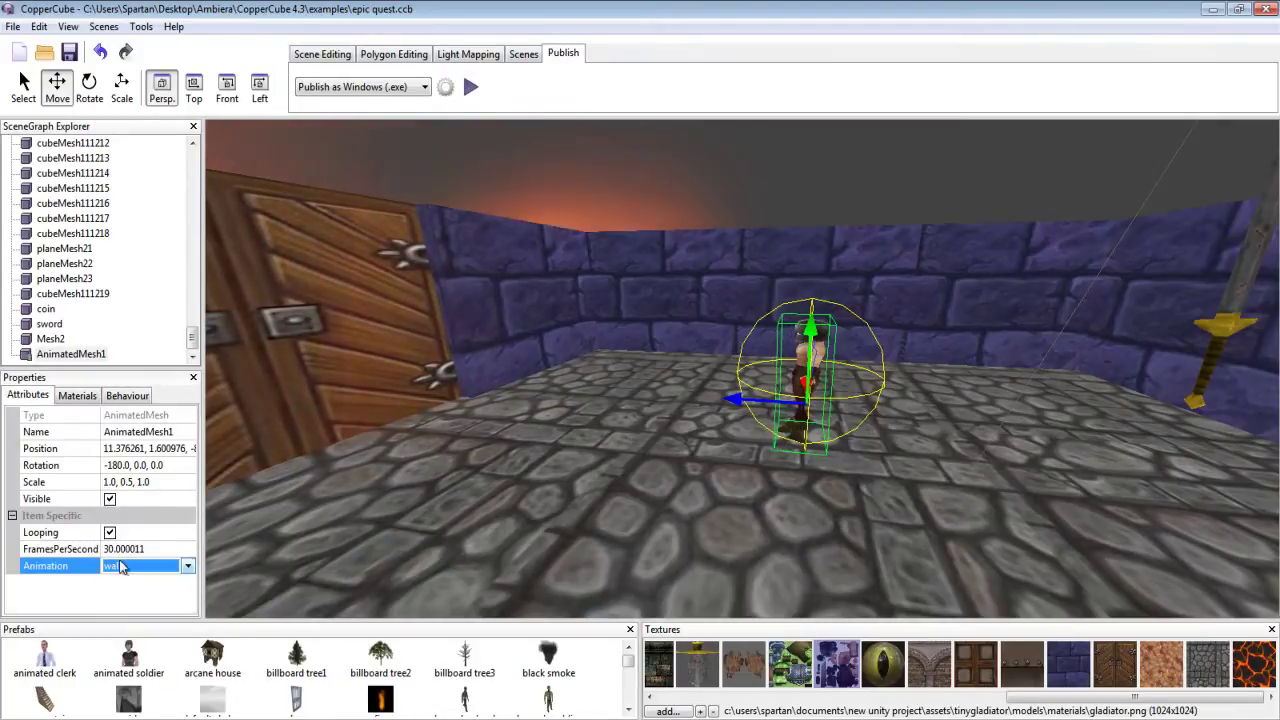
{"action": "left_click", "coordinate": [187, 566]}
{"action": "left_click", "coordinate": [122, 598]}
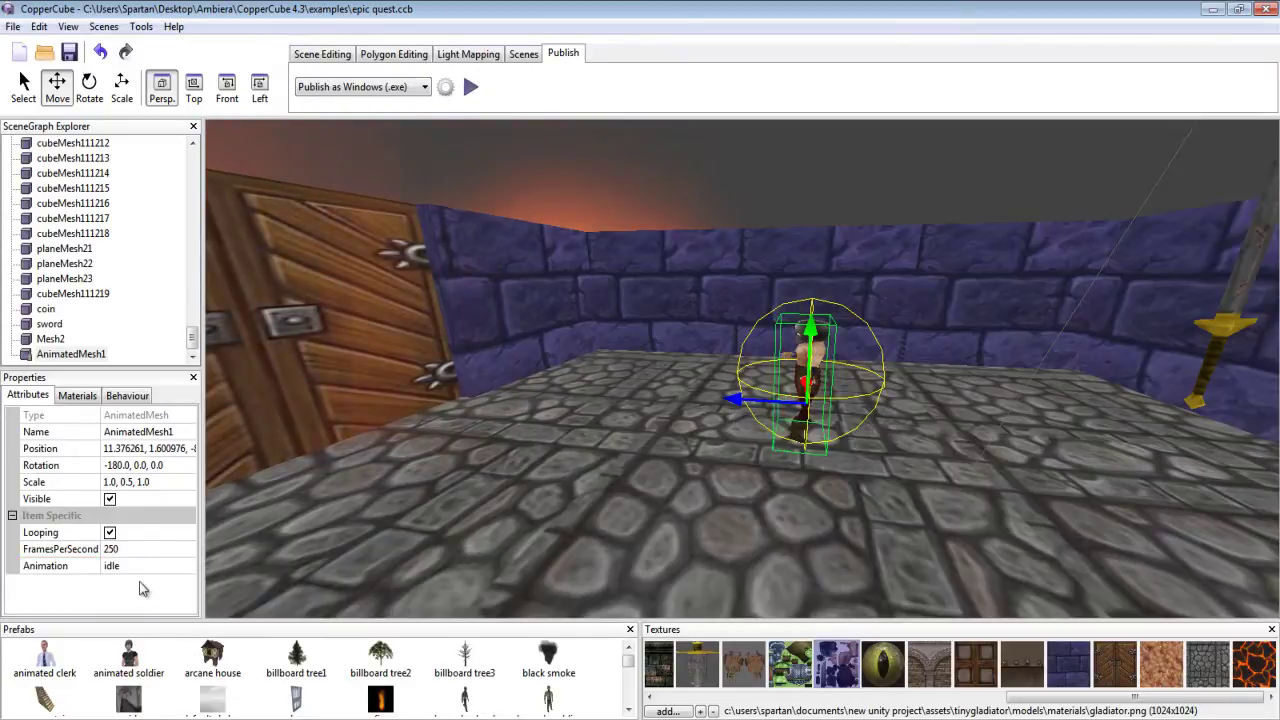
{"action": "left_click", "coordinate": [125, 549]}
{"action": "type", "text": "30.000002"}
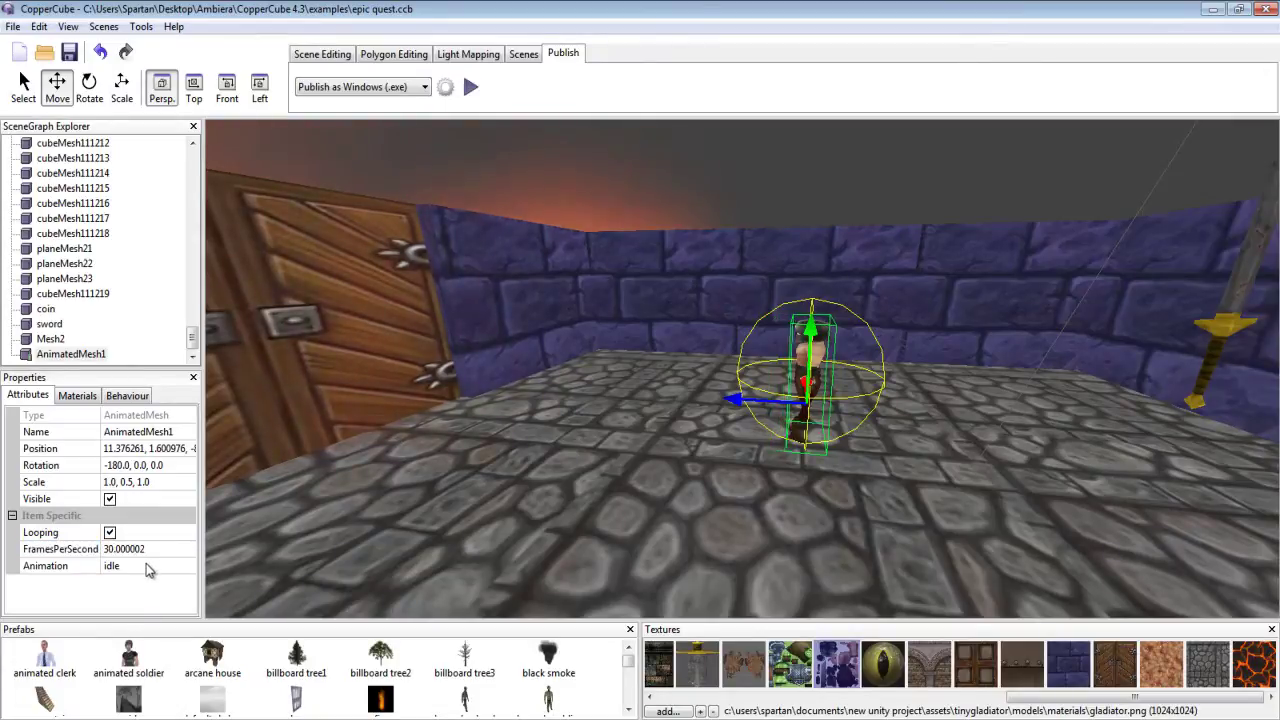
- Test-run the game with the gladiator's idle animation and check the StandAnimation setting of its keyboard control behaviour
{"action": "left_click_drag", "start_coordinate": [367, 529], "coordinate": [402, 526]}
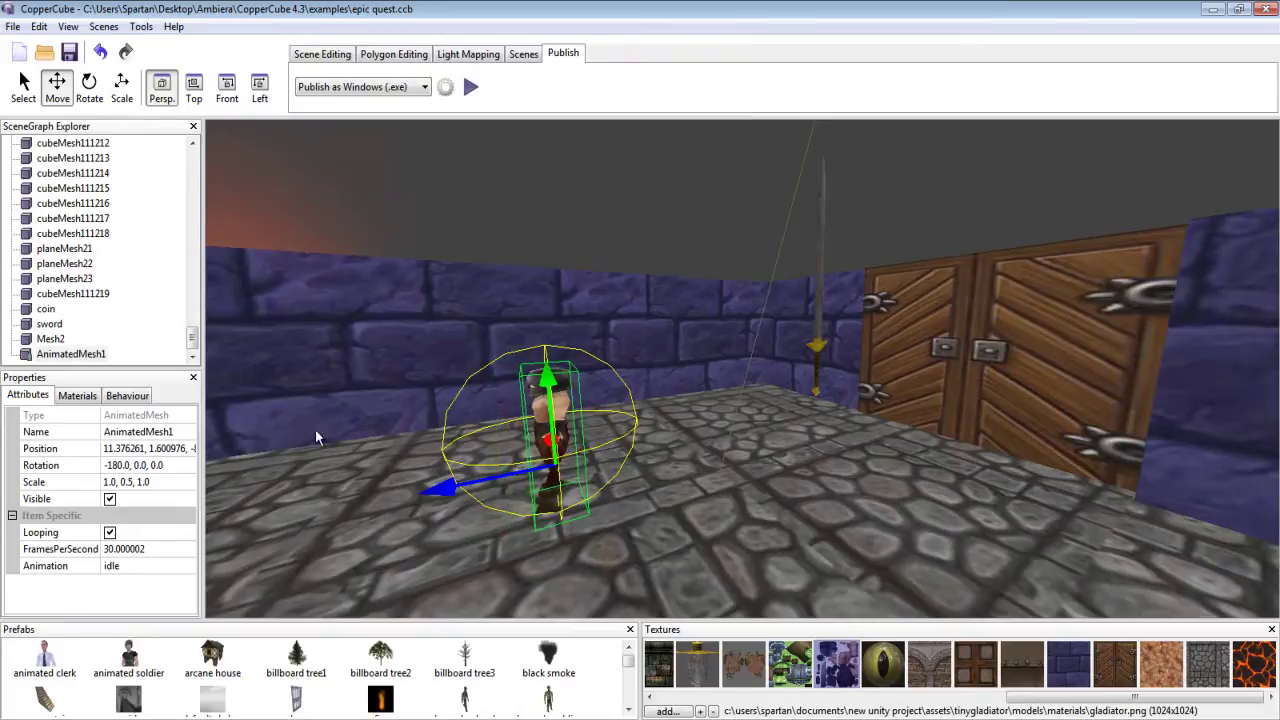
{"action": "left_click", "coordinate": [470, 87]}
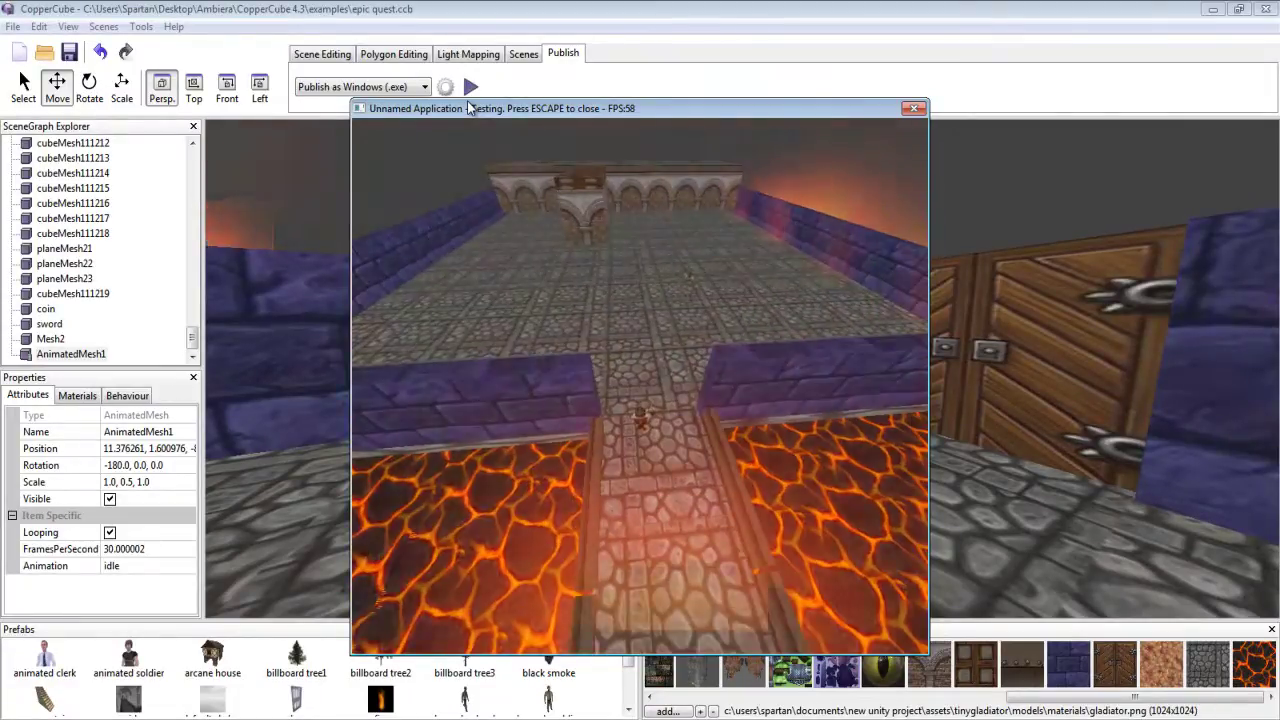
{"action": "key", "text": "Escape"}
{"action": "left_click", "coordinate": [128, 396]}
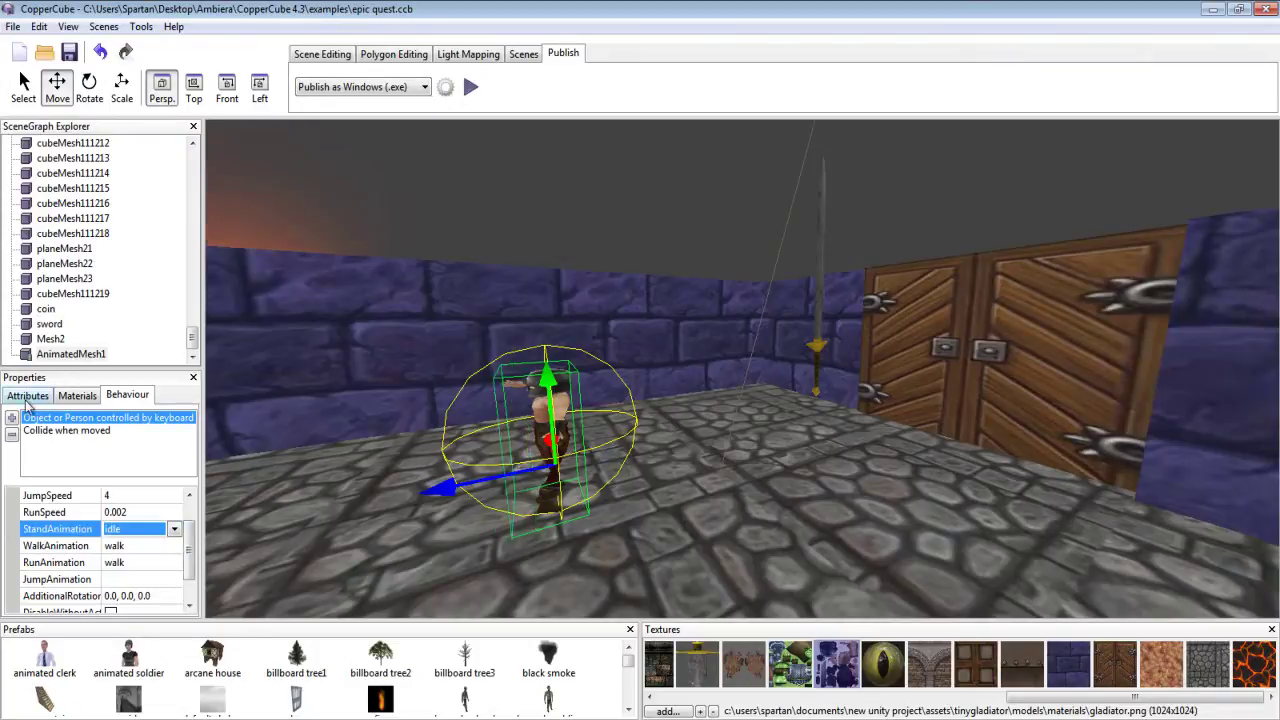
- Edit AnimatedMesh1's animations in the Animated Meshes Editor and set the idle animation's fps to 30
{"action": "left_click", "coordinate": [34, 399]}
{"action": "left_click", "coordinate": [143, 566]}
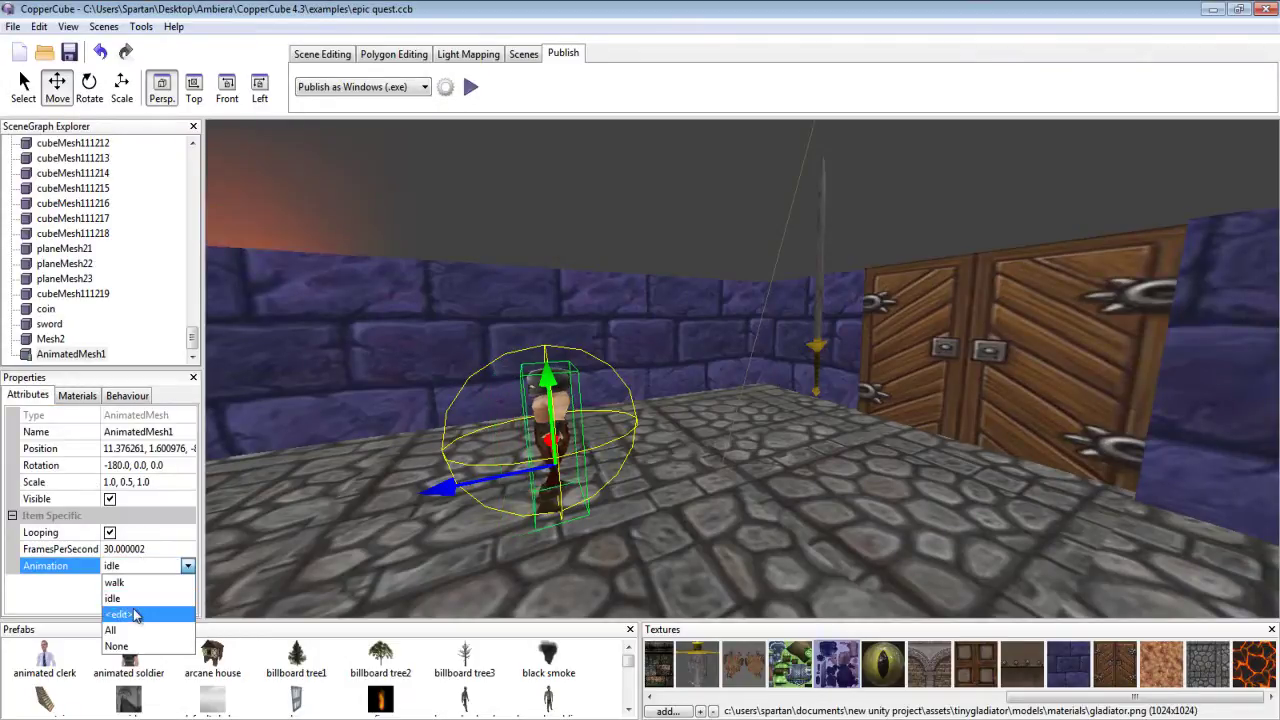
{"action": "left_click", "coordinate": [130, 612]}
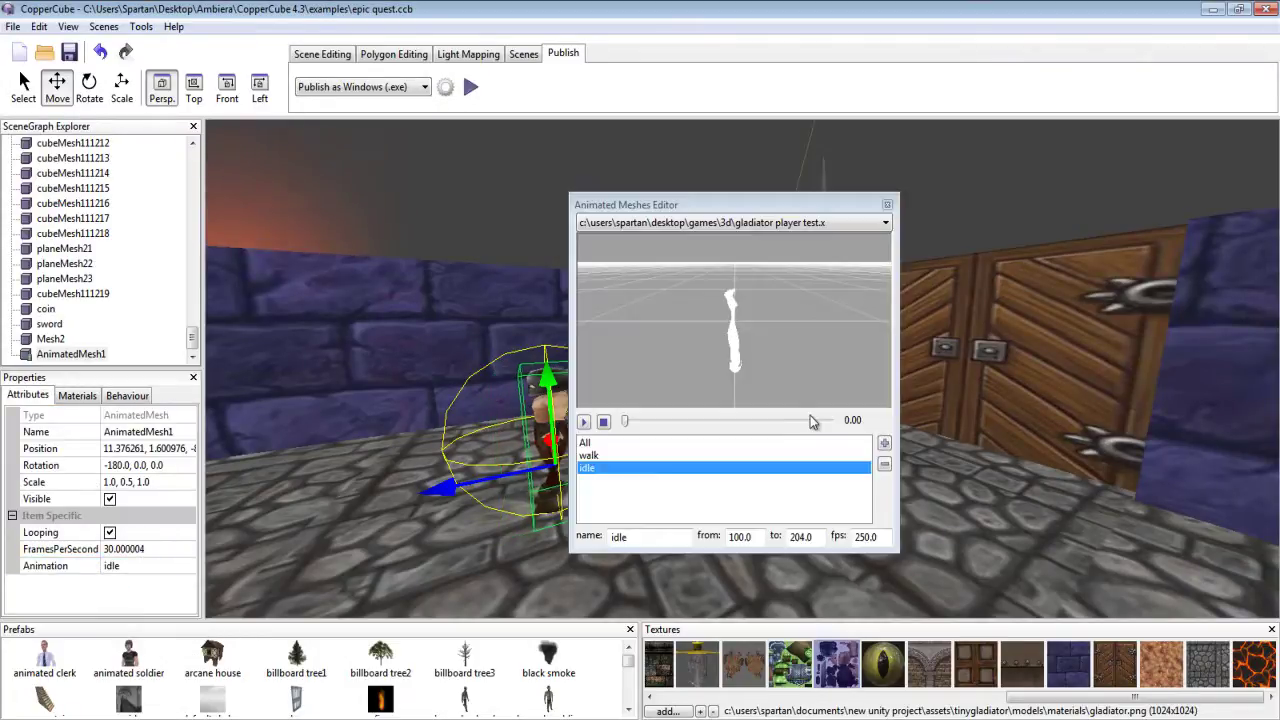
{"action": "left_click", "coordinate": [877, 540]}
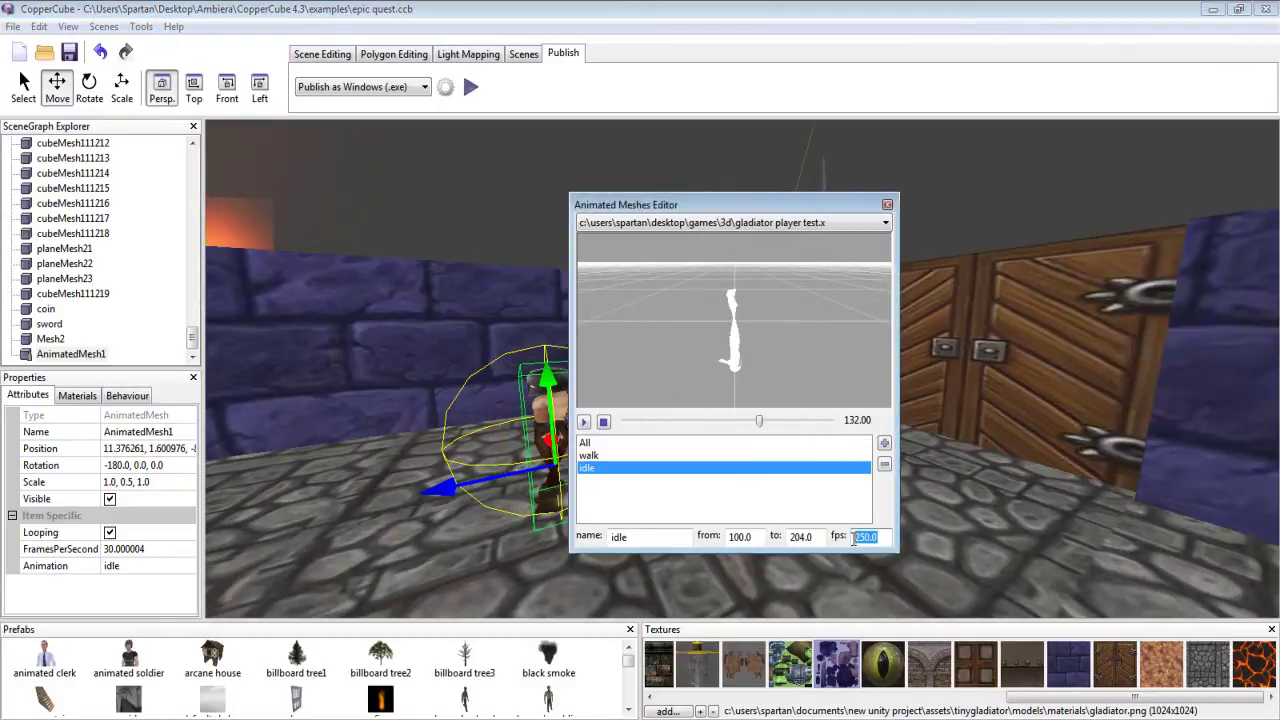
{"action": "type", "text": "30"}
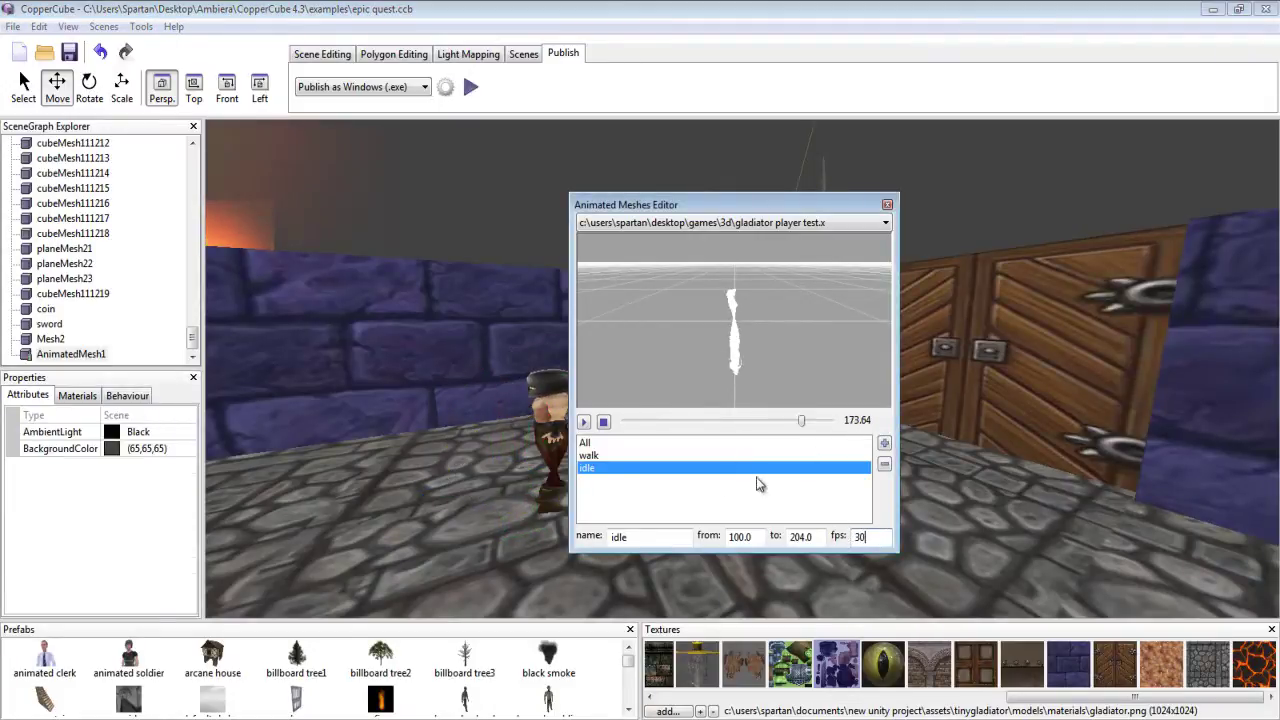
- Set the All animation's fps to 30 in the Animated Meshes Editor and check the walk and idle entries
{"action": "left_click", "coordinate": [600, 456]}
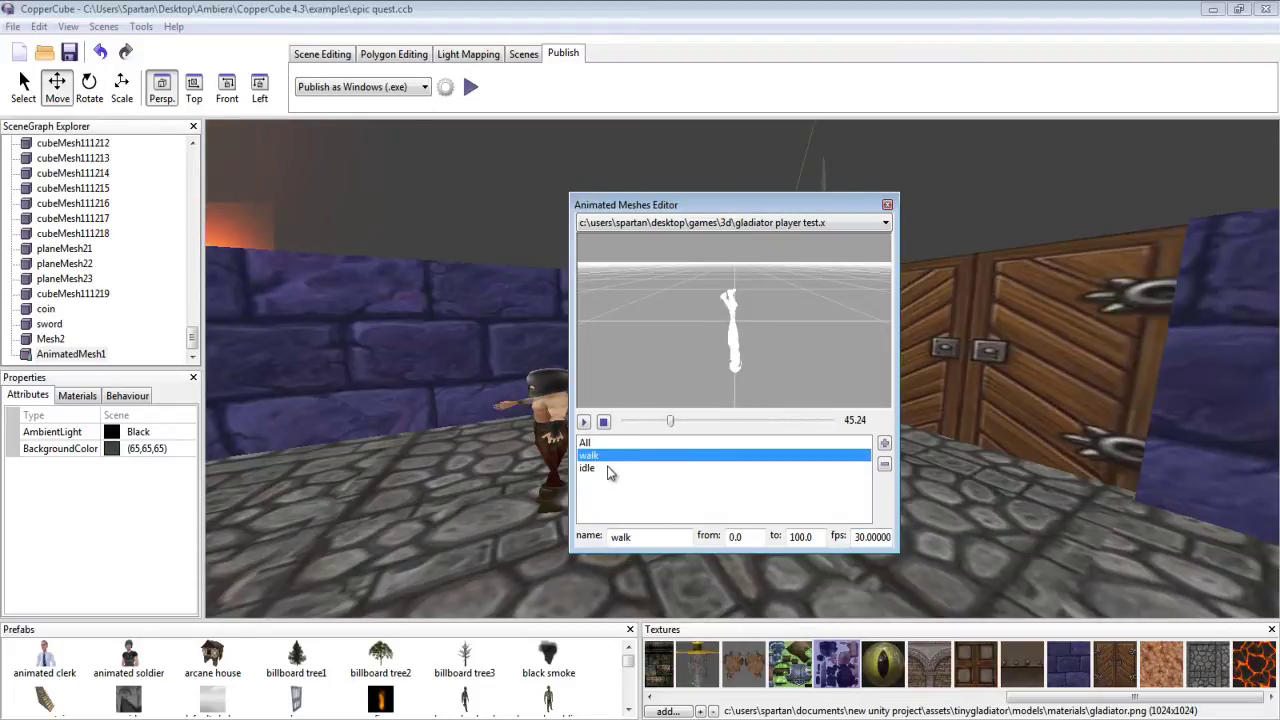
{"action": "left_click", "coordinate": [590, 455]}
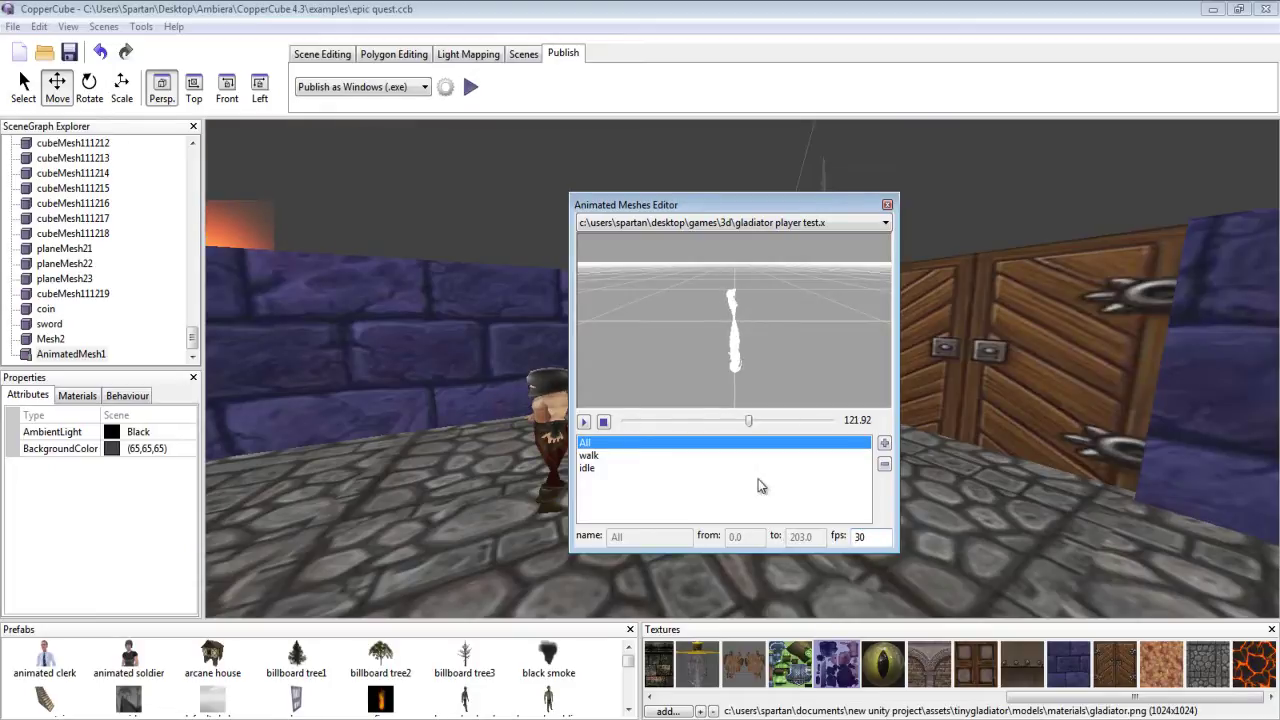
{"action": "left_click", "coordinate": [590, 456]}
{"action": "left_click", "coordinate": [587, 468]}
{"action": "left_click", "coordinate": [585, 442]}
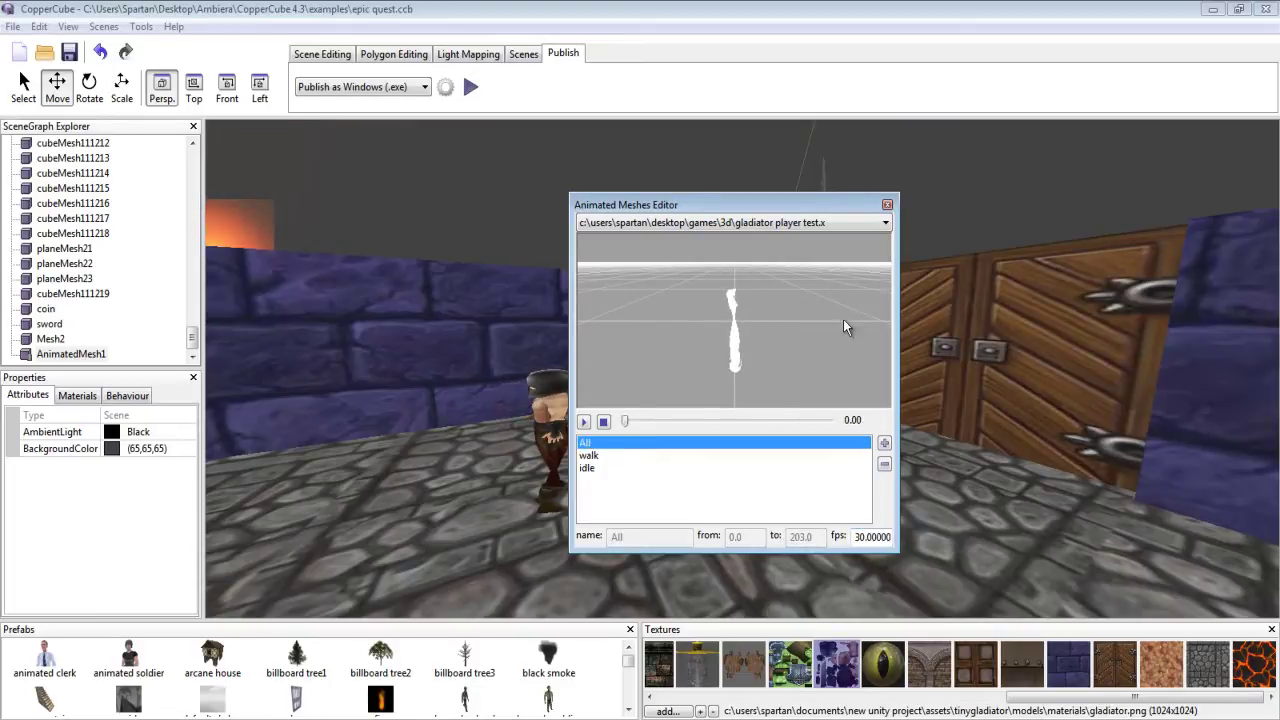
- Close the Animated Meshes Editor and test-run the game, walking the gladiator around the large stone courtyard to check its animations
{"action": "left_click", "coordinate": [887, 205]}
{"action": "left_click", "coordinate": [471, 87]}
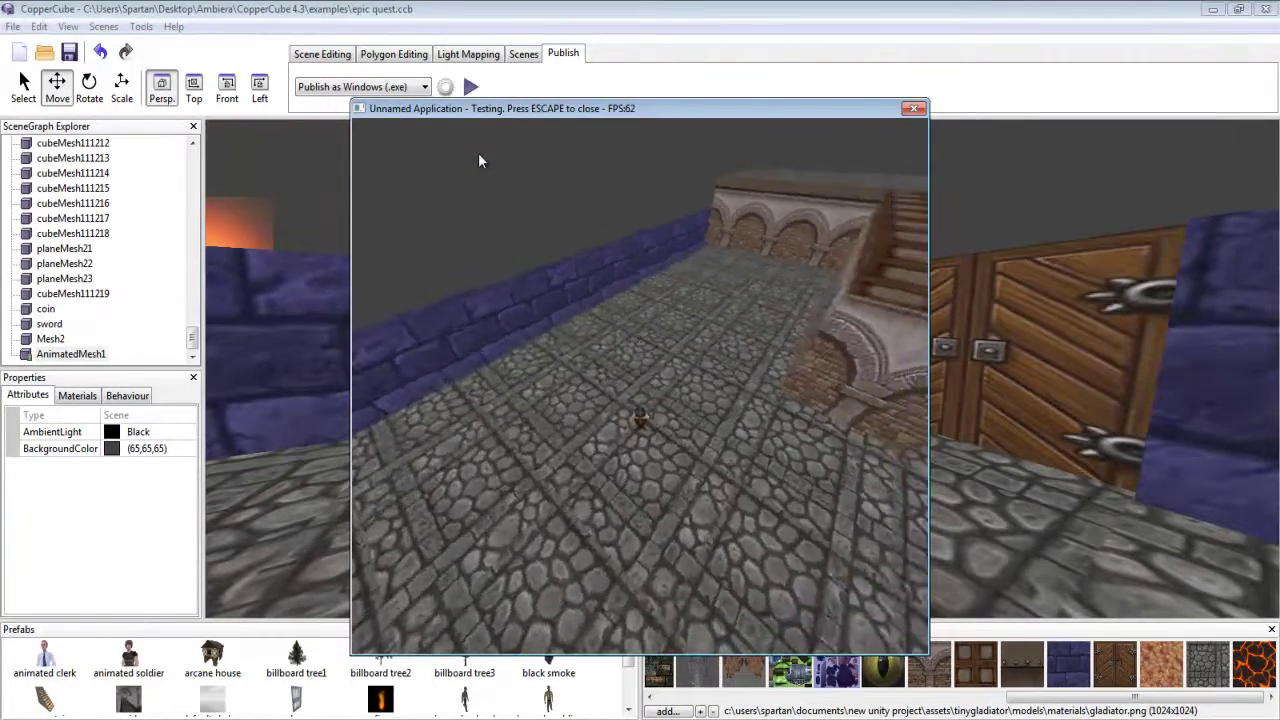
{"action": "key", "text": "Right"}
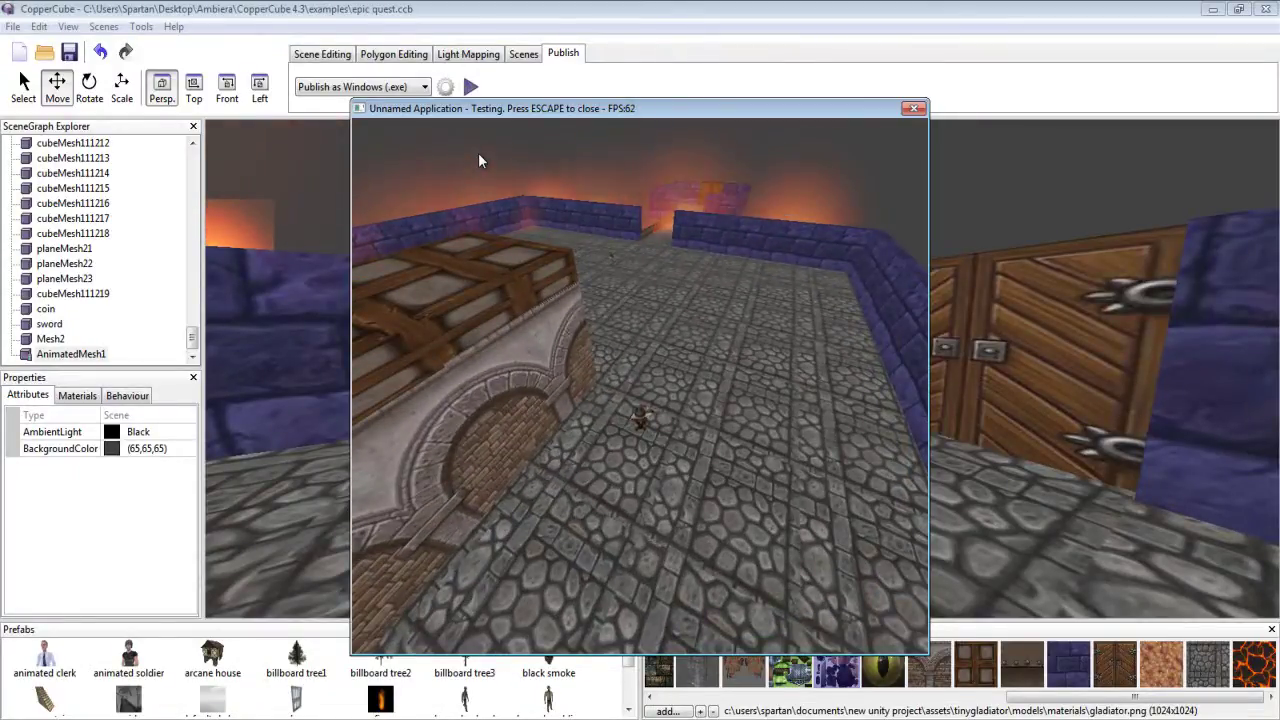
{"action": "key", "text": "Up"}
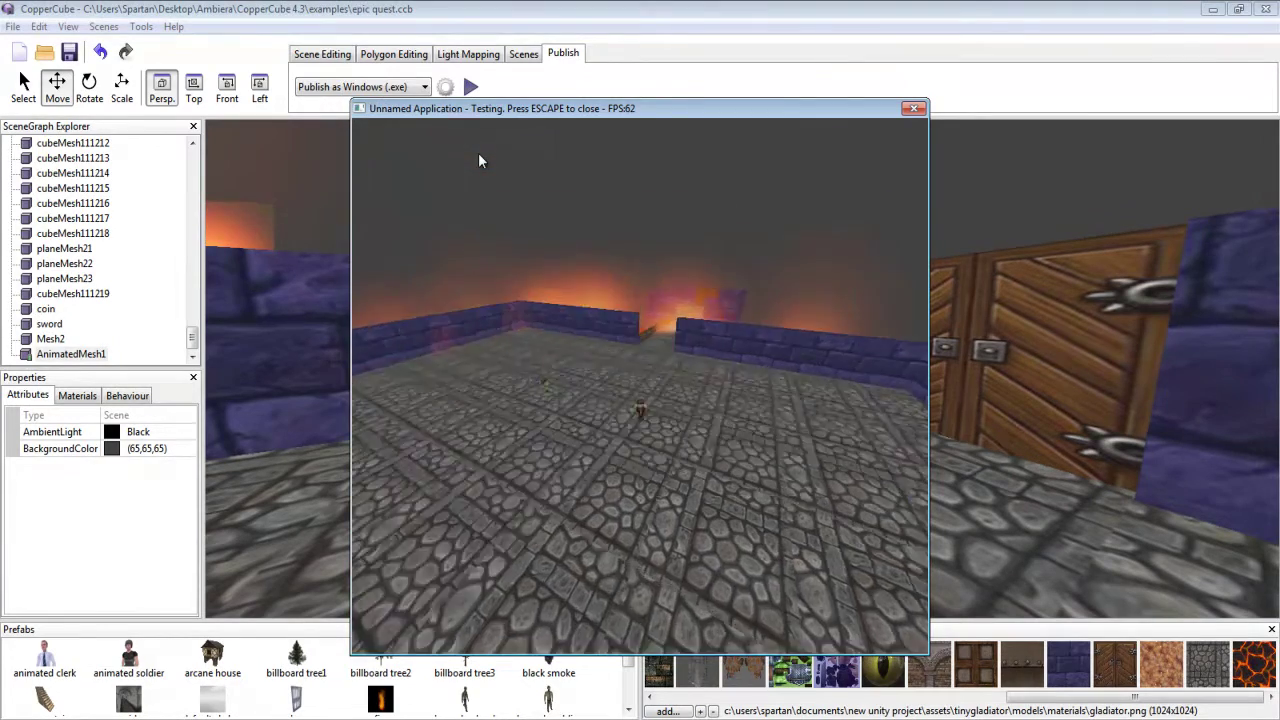
{"action": "key", "text": "Left"}
{"action": "key", "text": "Right"}
{"action": "key", "text": "Up"}
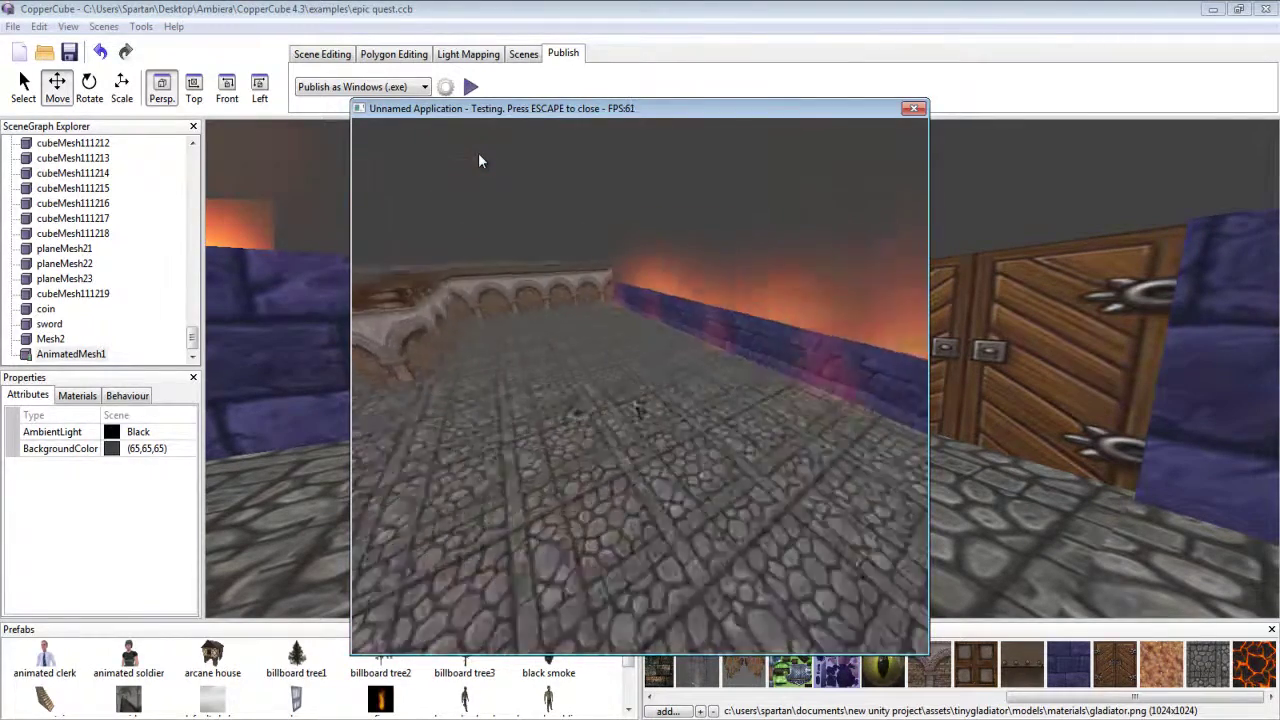
{"action": "key", "text": "Left"}
{"action": "key", "text": "Left"}
{"action": "key", "text": "Left"}
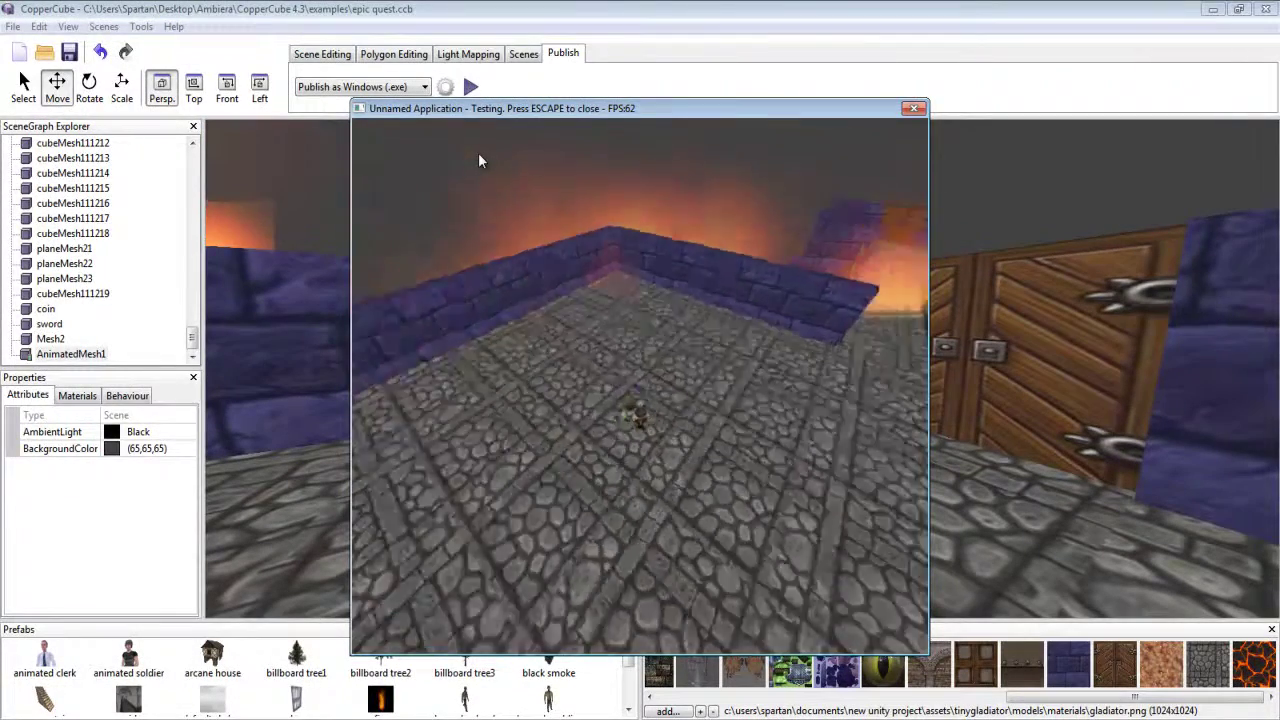
- Steer the gladiator around the courtyard near the green creature, alternating walking and turning to check movement and idle
{"action": "key", "text": "Right"}
{"action": "key", "text": "Up"}
{"action": "key", "text": "Right"}
{"action": "key", "text": "Right"}
{"action": "key", "text": "Left"}
{"action": "key", "text": "Up"}
{"action": "key", "text": "Right"}
{"action": "key", "text": "Left"}
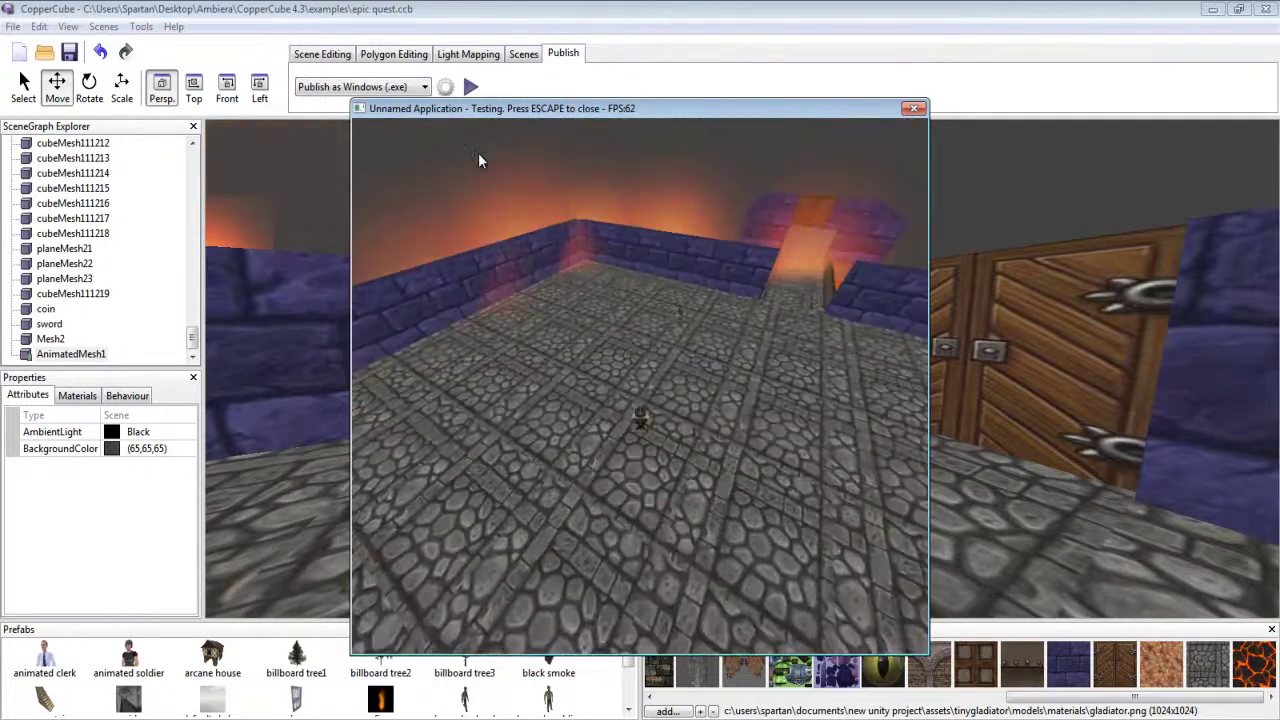
{"action": "key", "text": "Right"}
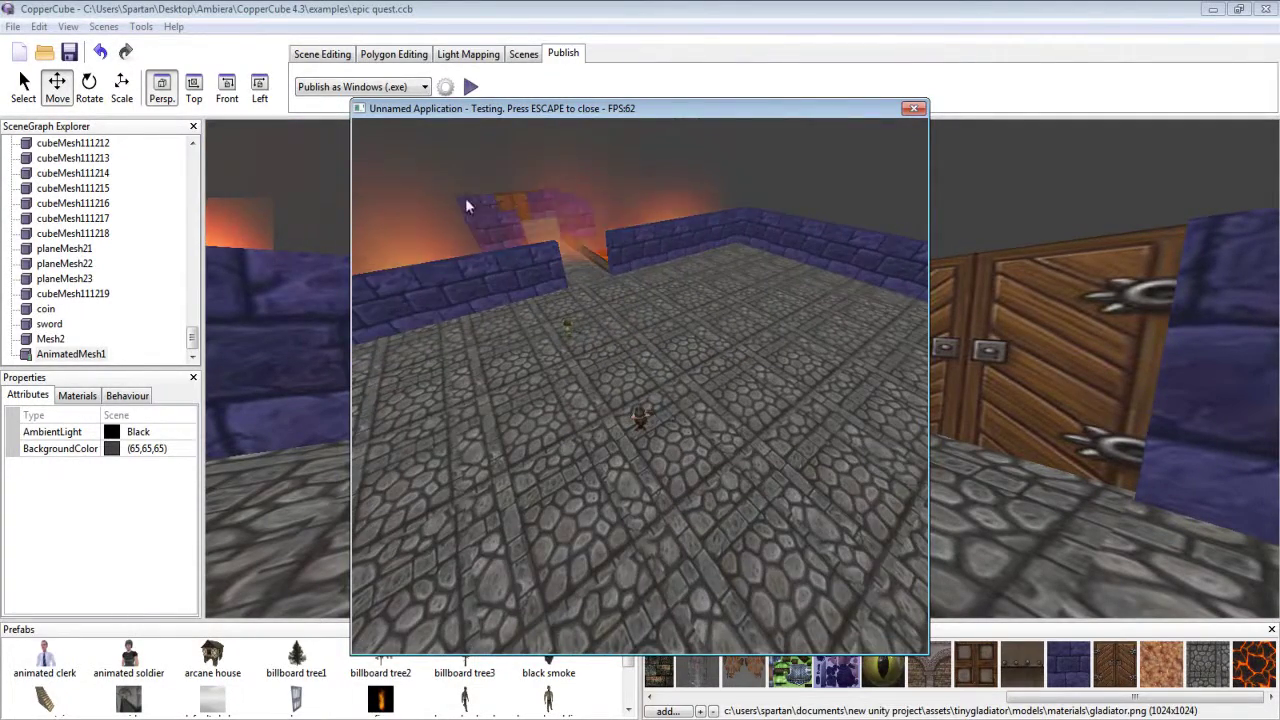
{"action": "key", "text": "Left"}
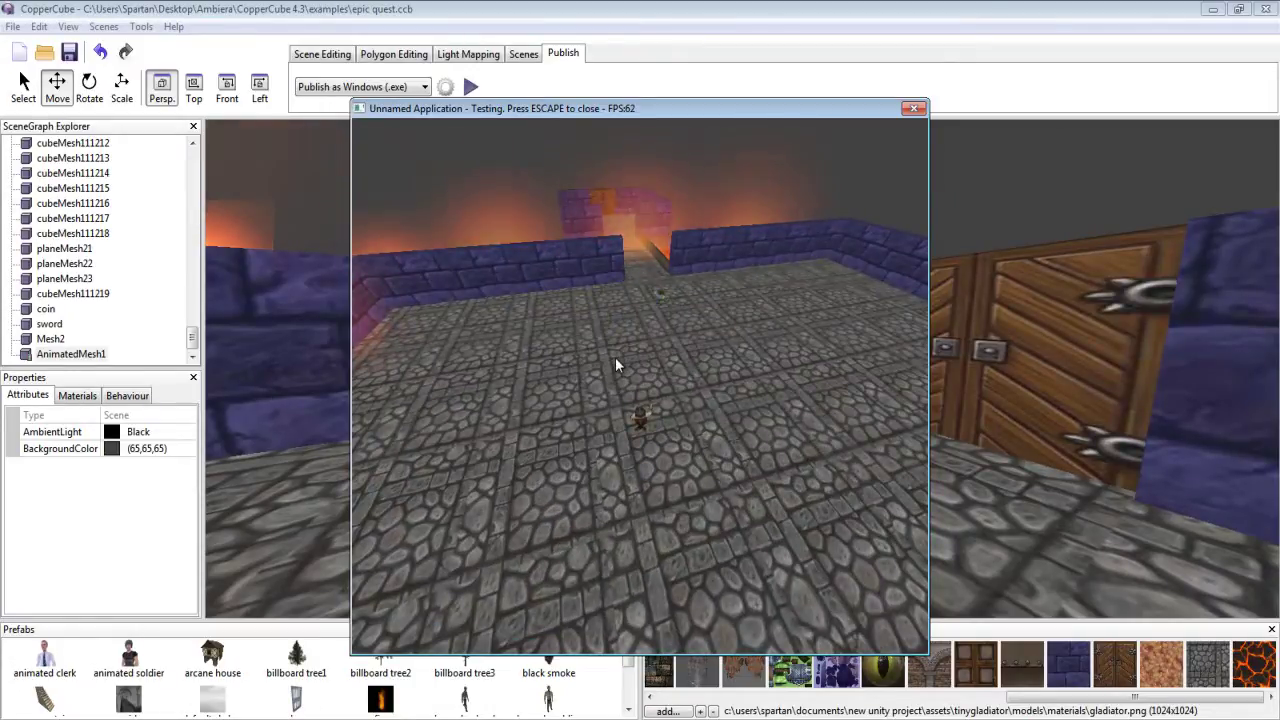
{"action": "key", "text": "Left"}
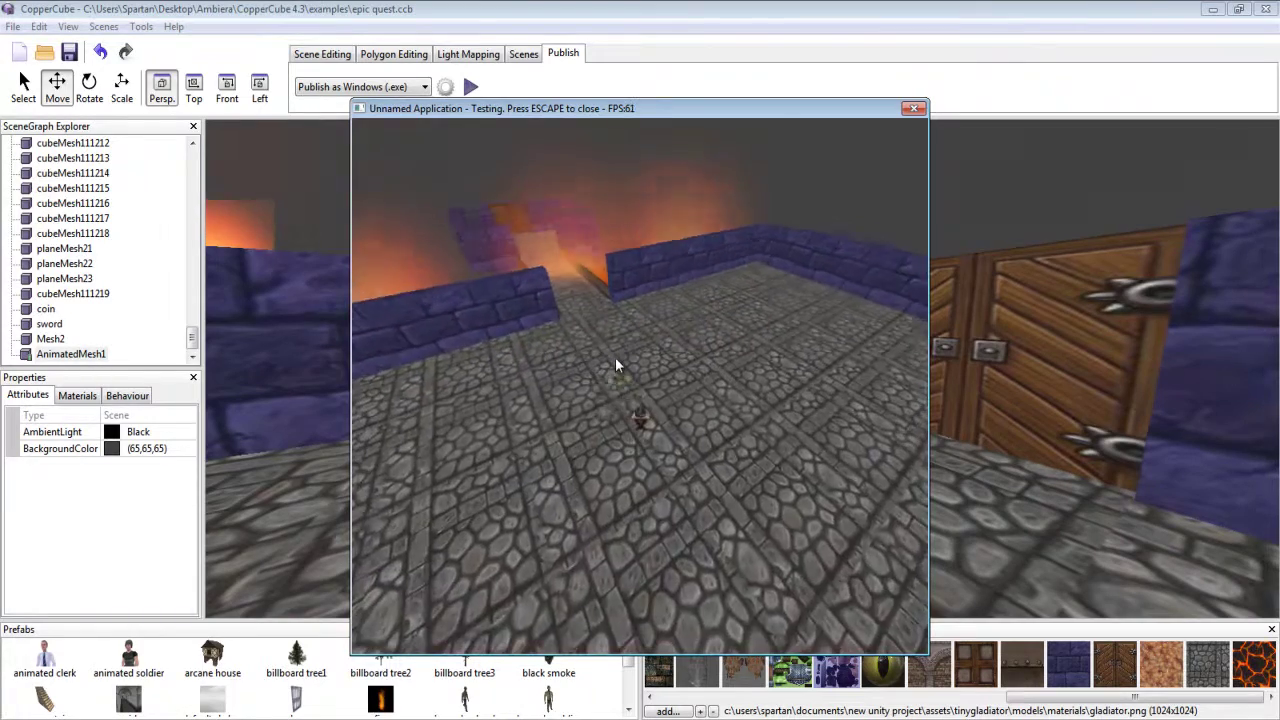
{"action": "key", "text": "Left"}
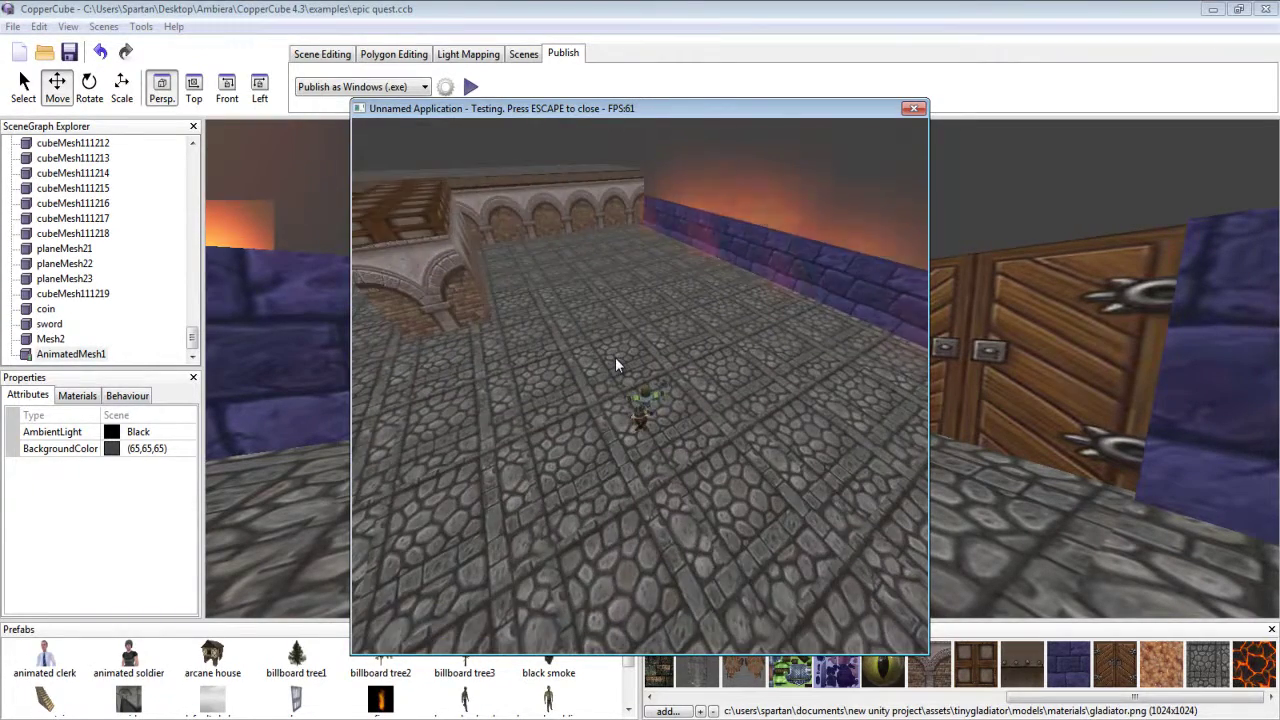
- Walk the gladiator through the courtyard's gateway and across the lava bridge into the small walled room, and end the test
{"action": "key", "text": "Left"}
{"action": "key", "text": "Left"}
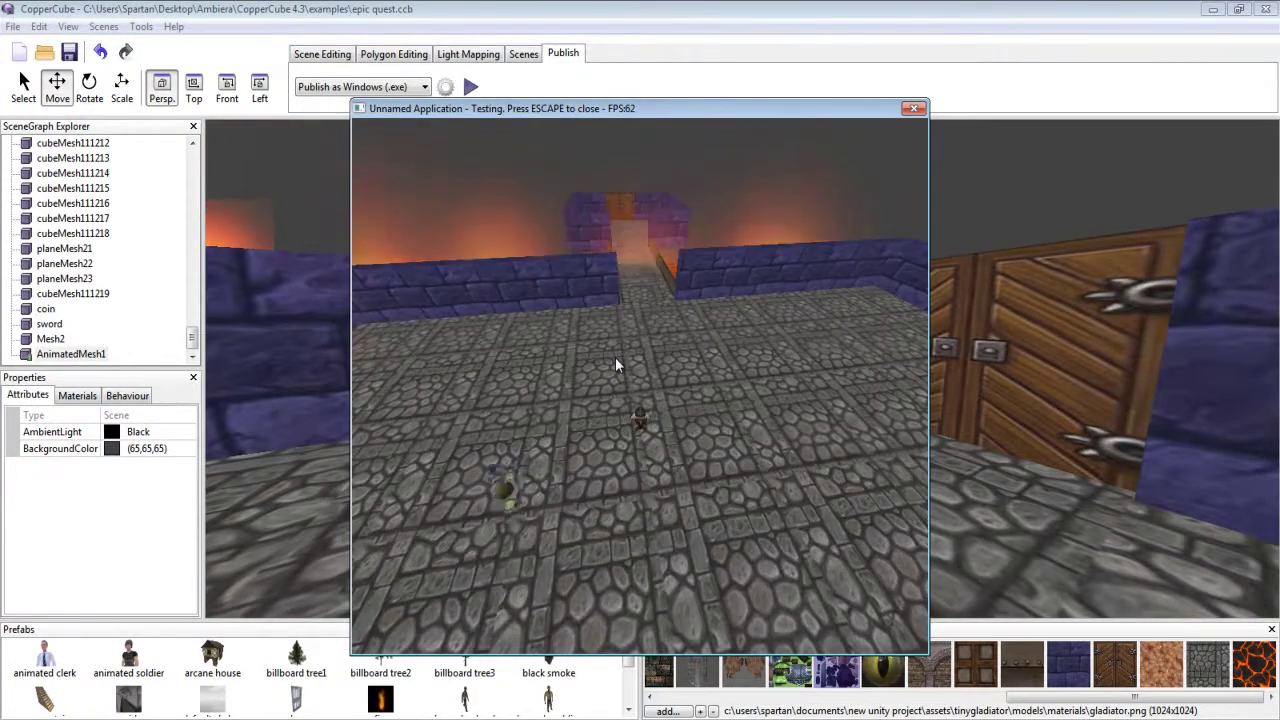
{"action": "key", "text": "Up"}
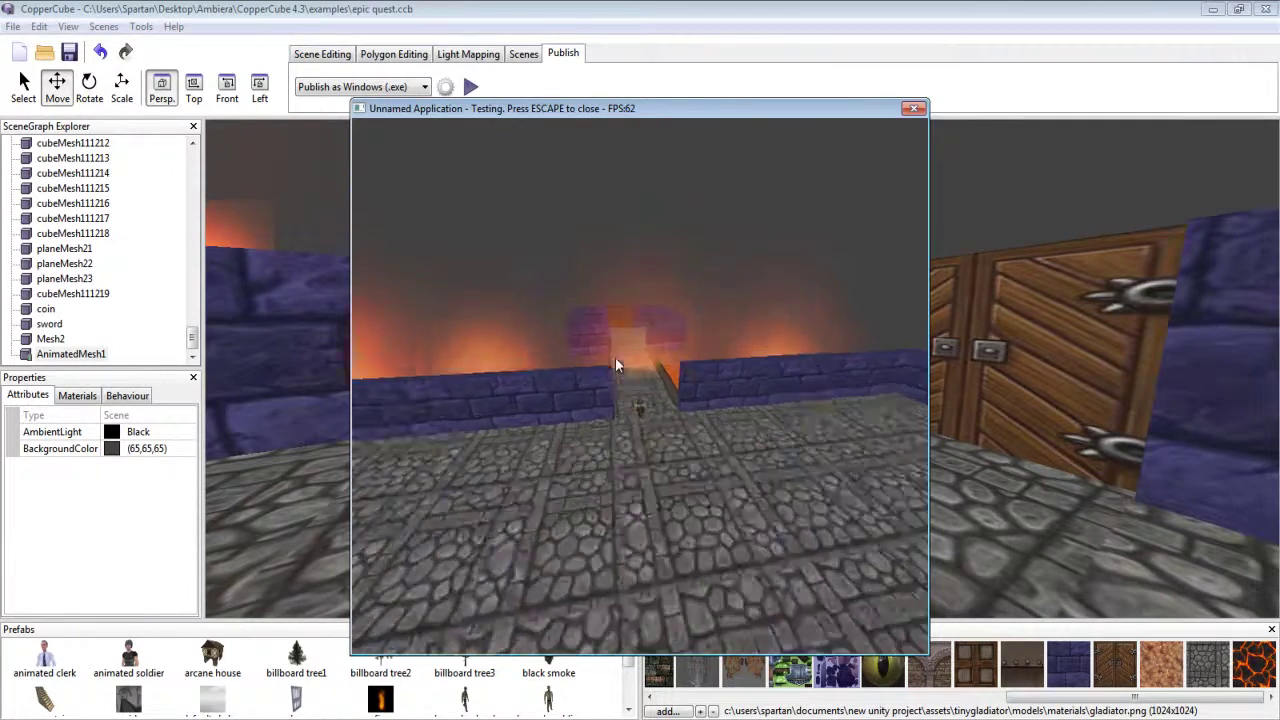
{"action": "key", "text": "Left"}
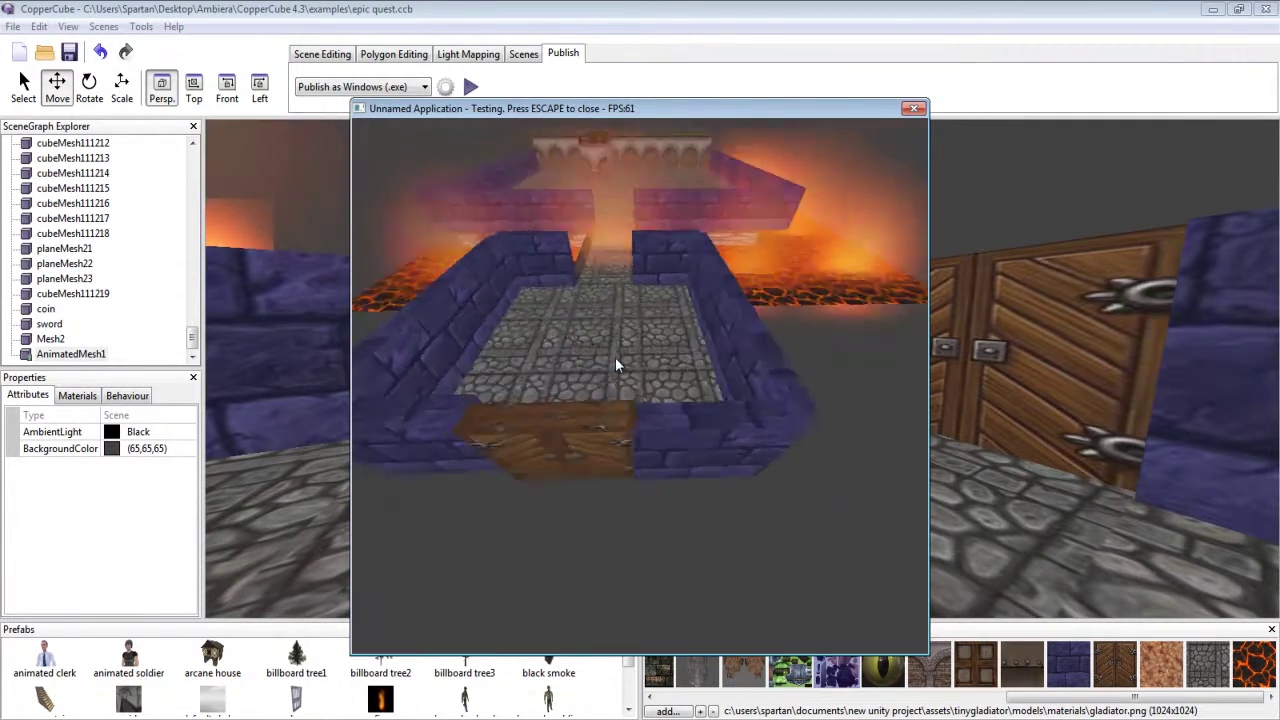
{"action": "key", "text": "Up"}
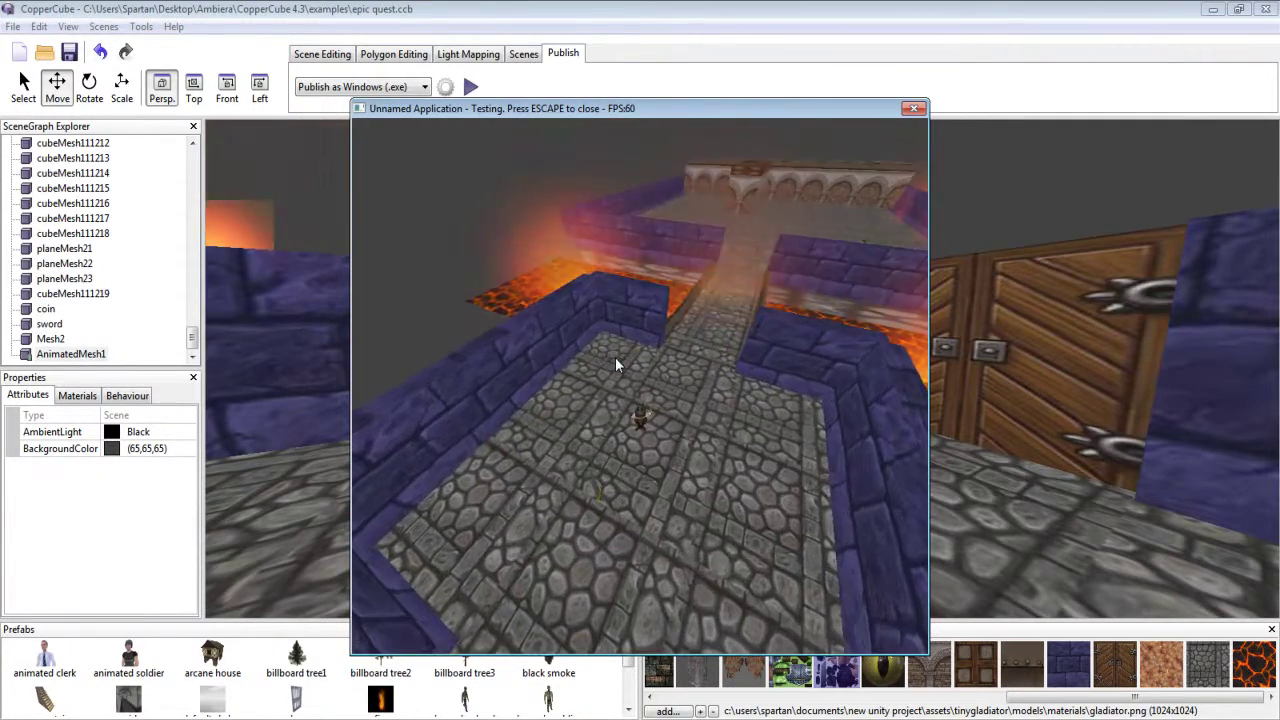
{"action": "key", "text": "Escape"}
- Select the gladiator and examine its surroundings in the scene, including the wooden door, the bridge and the courtyard beyond
{"action": "left_click_drag", "start_coordinate": [606, 372], "coordinate": [697, 404]}
{"action": "middle_click_drag", "start_coordinate": [697, 404], "coordinate": [697, 401]}
{"action": "left_click", "coordinate": [692, 340]}
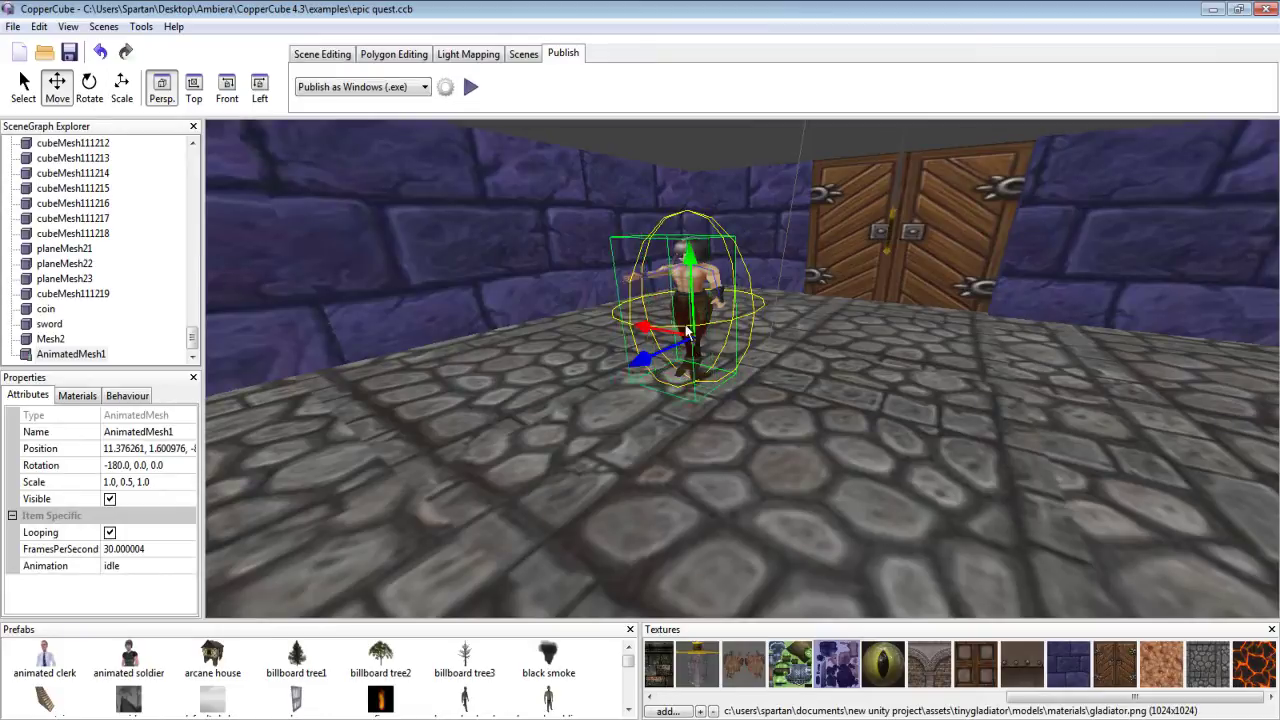
{"action": "scroll", "coordinate": [736, 327], "scroll_direction": "down", "scroll_amount": 6}
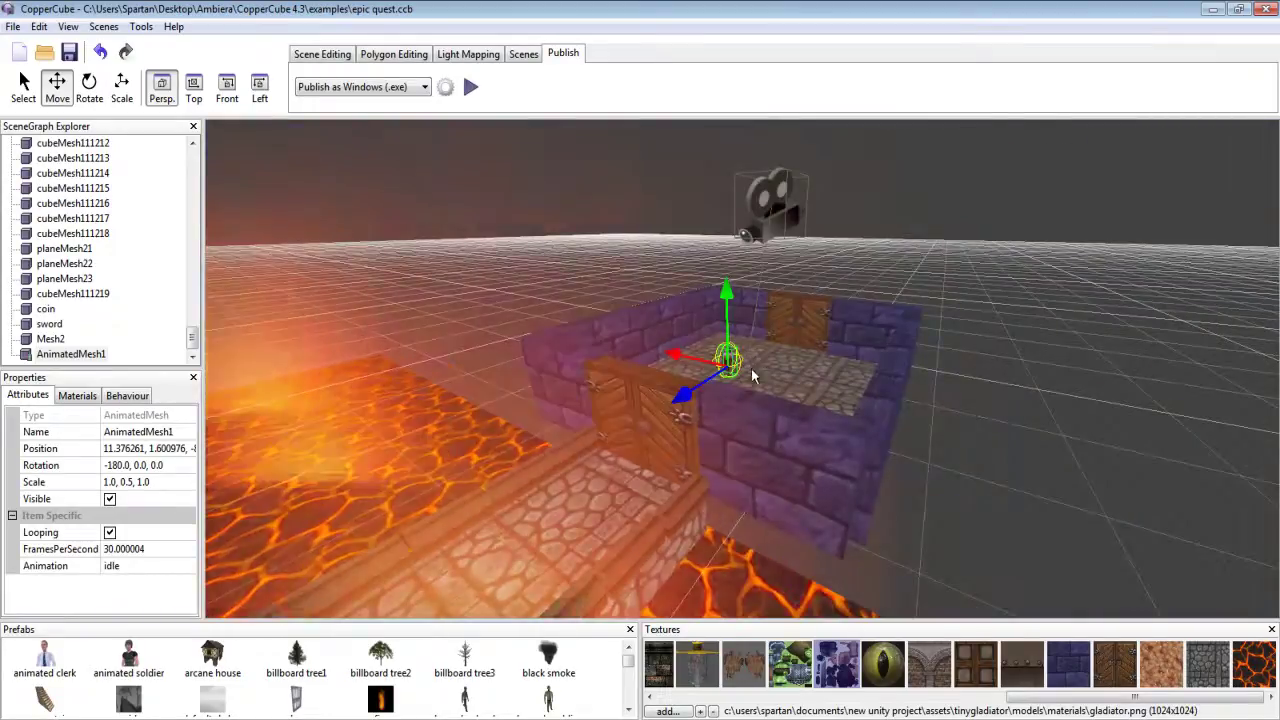
{"action": "left_click_drag", "start_coordinate": [753, 371], "coordinate": [778, 422]}
{"action": "scroll", "coordinate": [769, 404], "scroll_direction": "down", "scroll_amount": 5}
{"action": "scroll", "coordinate": [778, 422], "scroll_direction": "up", "scroll_amount": 8}
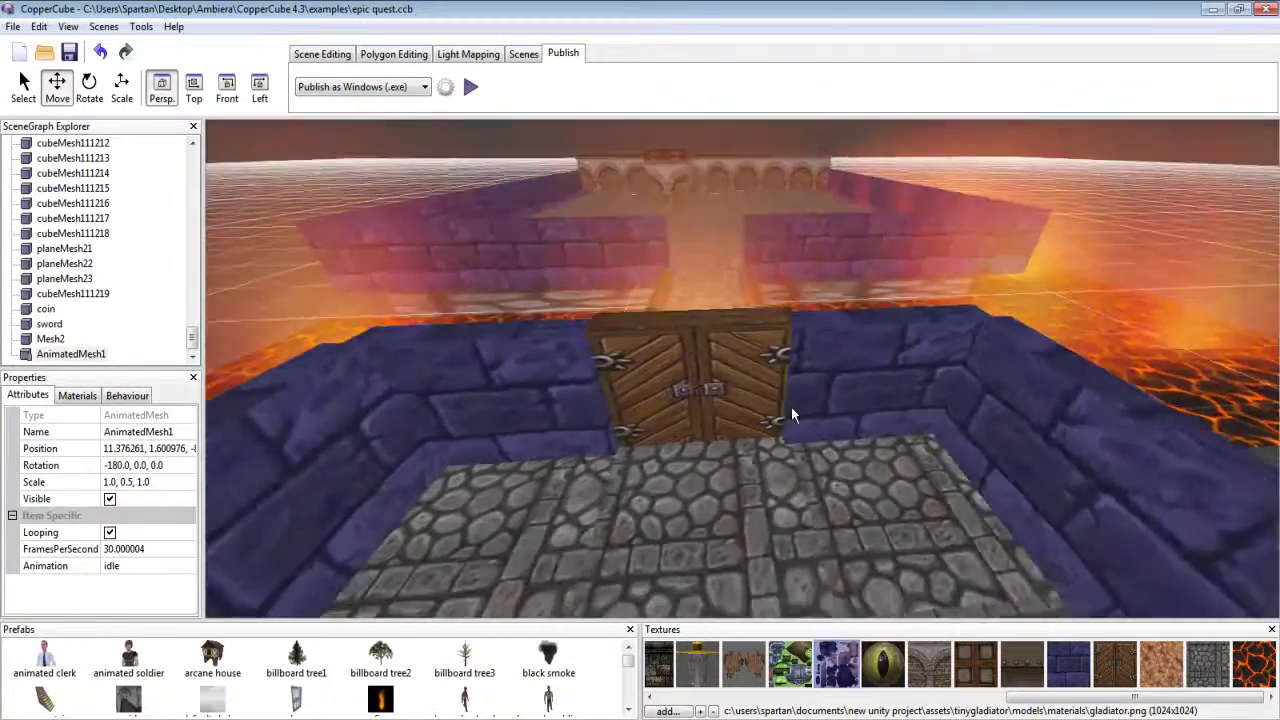
{"action": "scroll", "coordinate": [785, 404], "scroll_direction": "down", "scroll_amount": 6}
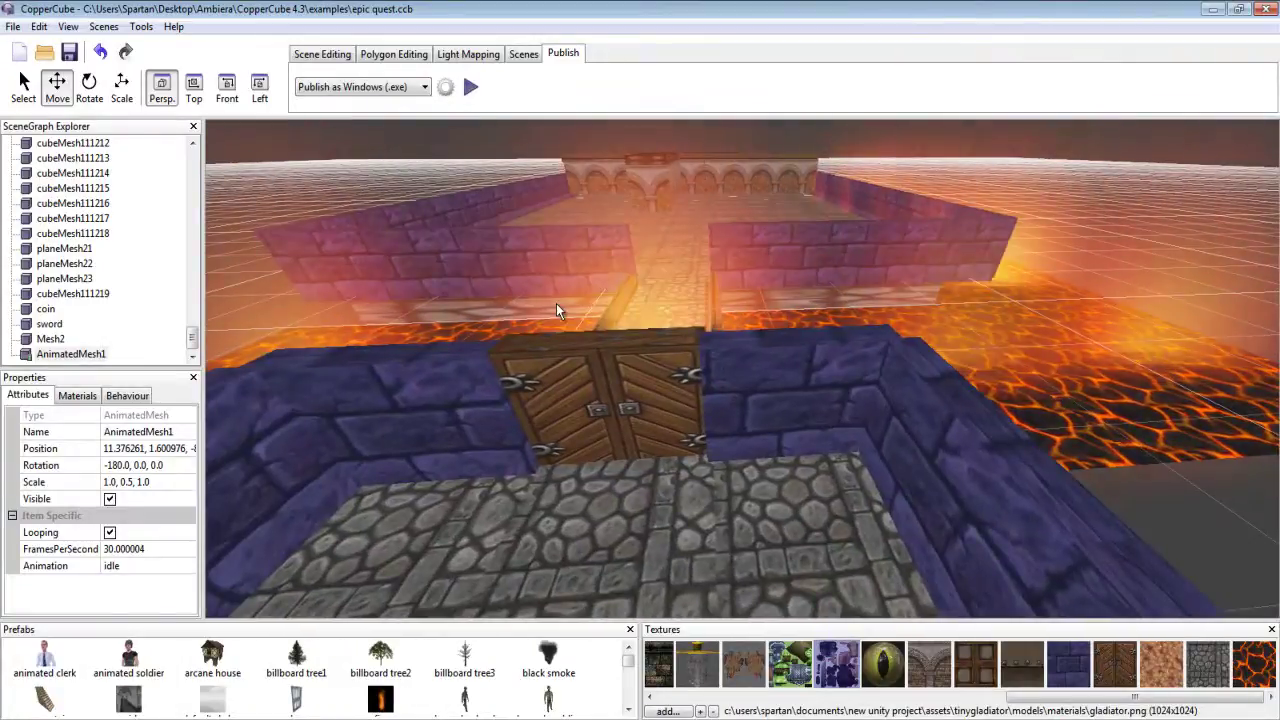
- Start saving the epic quest project with Save As
{"action": "left_click", "coordinate": [13, 26]}
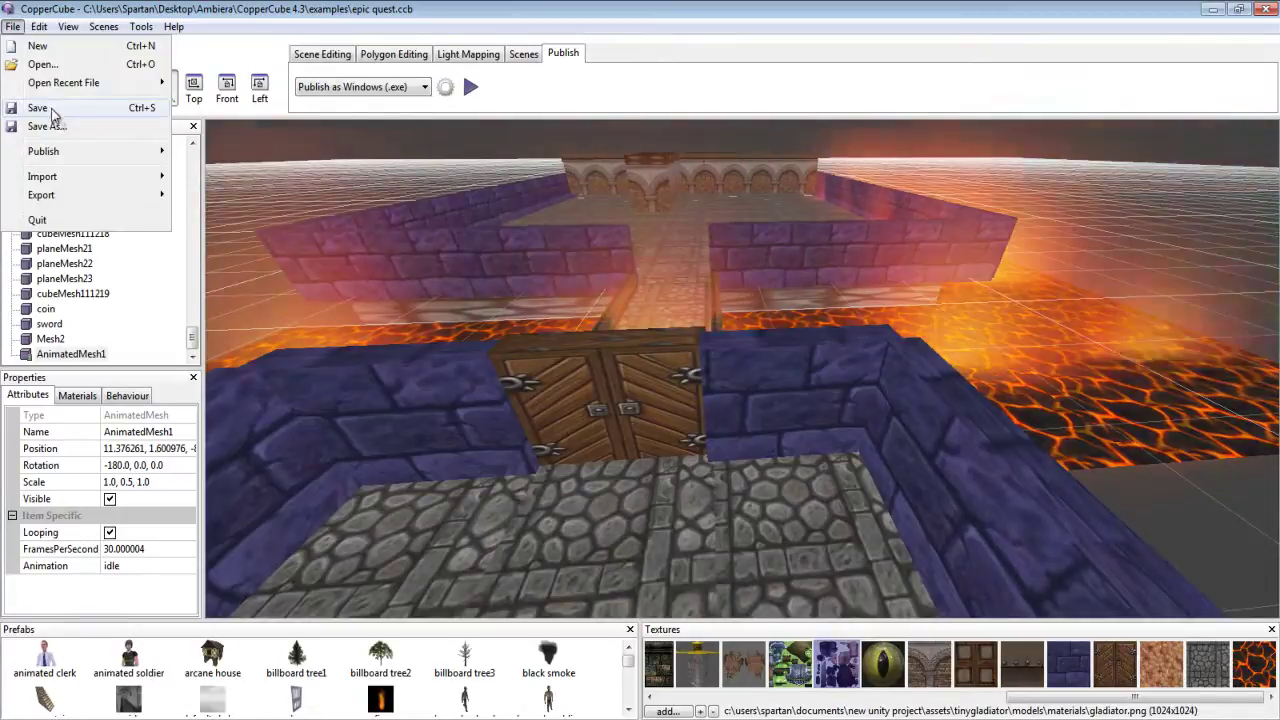
{"action": "left_click", "coordinate": [60, 125]}
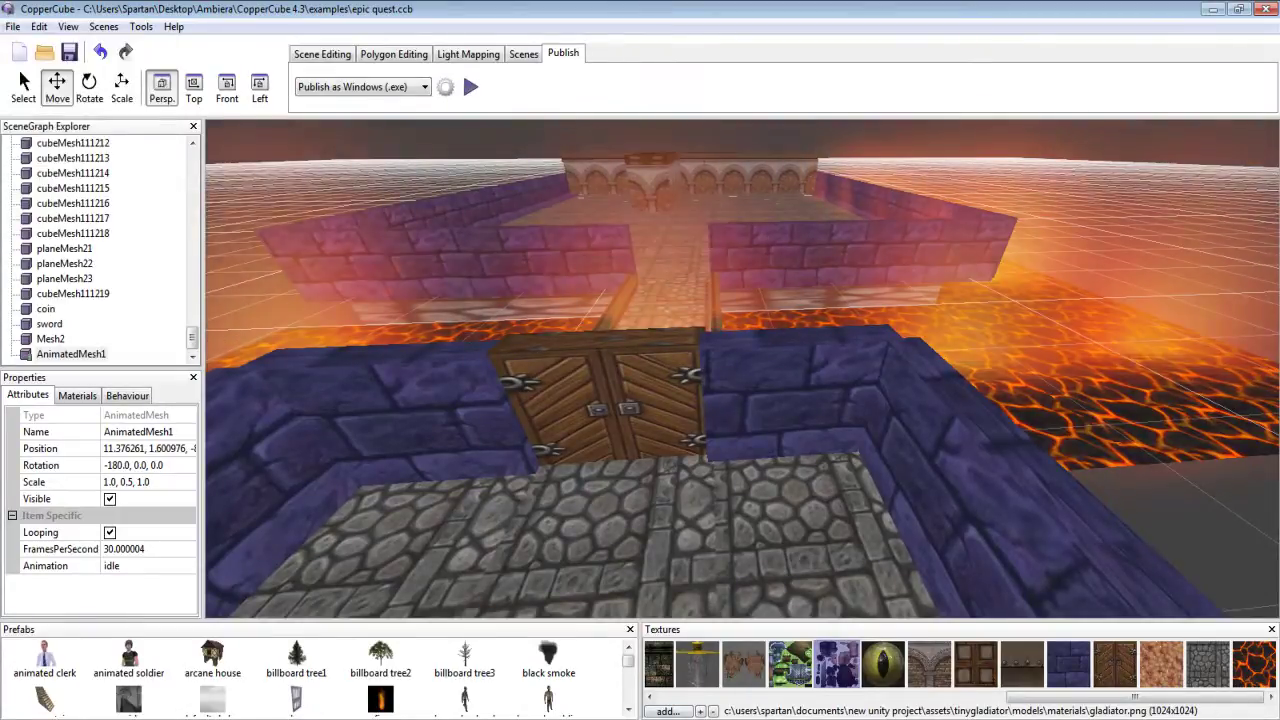